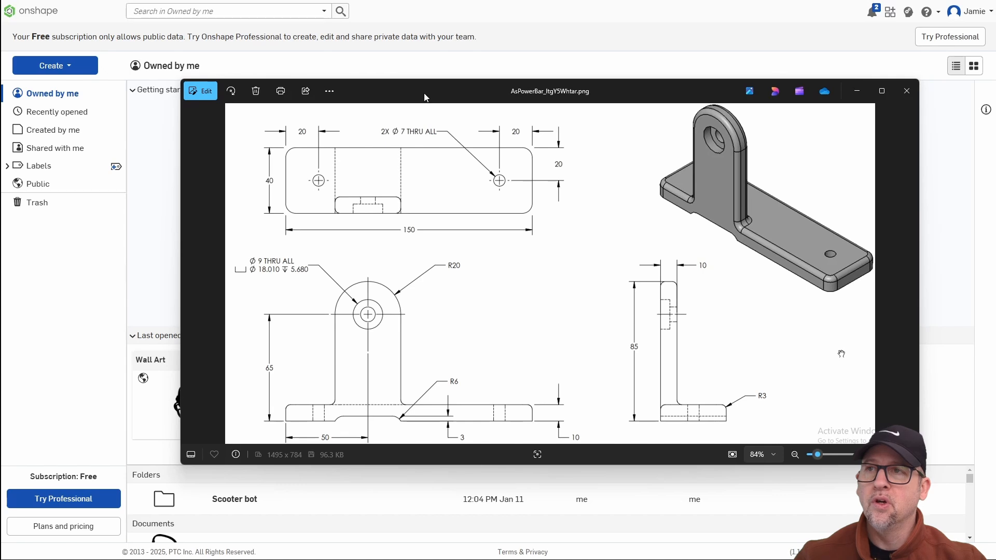
Step: Review the bracket's dimensioned reference drawing and move its window out of the workspace
{"action": "mouse_move", "coordinate": [425, 97]}
{"action": "left_mouse_down"}
{"action": "mouse_move", "coordinate": [458, 98]}
{"action": "mouse_move", "coordinate": [428, 98]}
{"action": "left_mouse_up"}
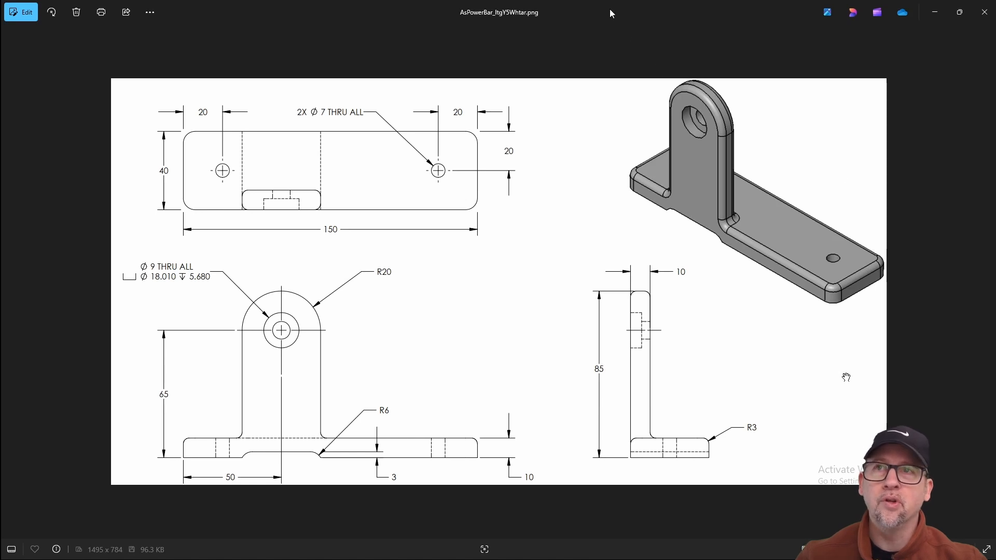
{"action": "left_click_drag", "start_coordinate": [604, 6], "coordinate": [995, 42]}
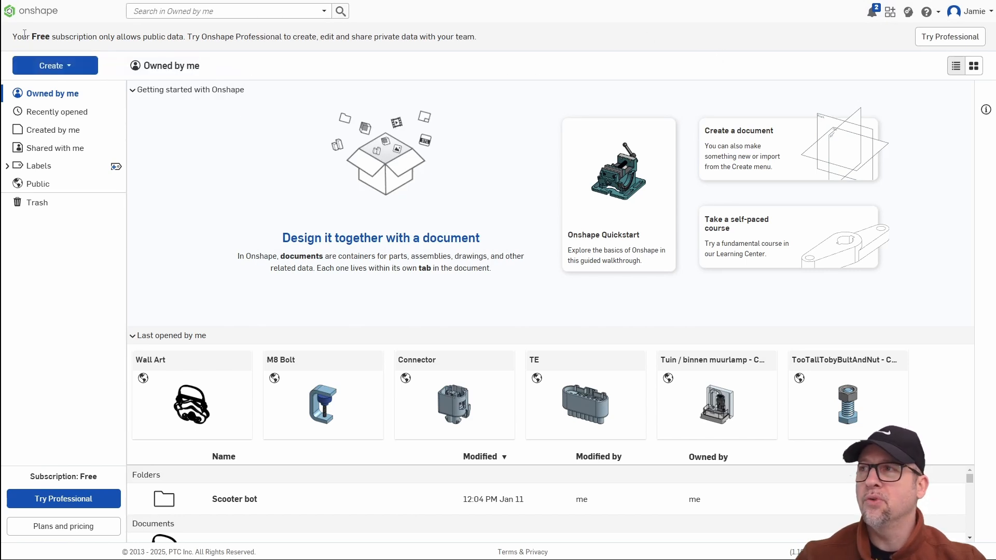
{"action": "left_click_drag", "start_coordinate": [13, 36], "coordinate": [110, 37]}
{"action": "left_click", "coordinate": [251, 155]}
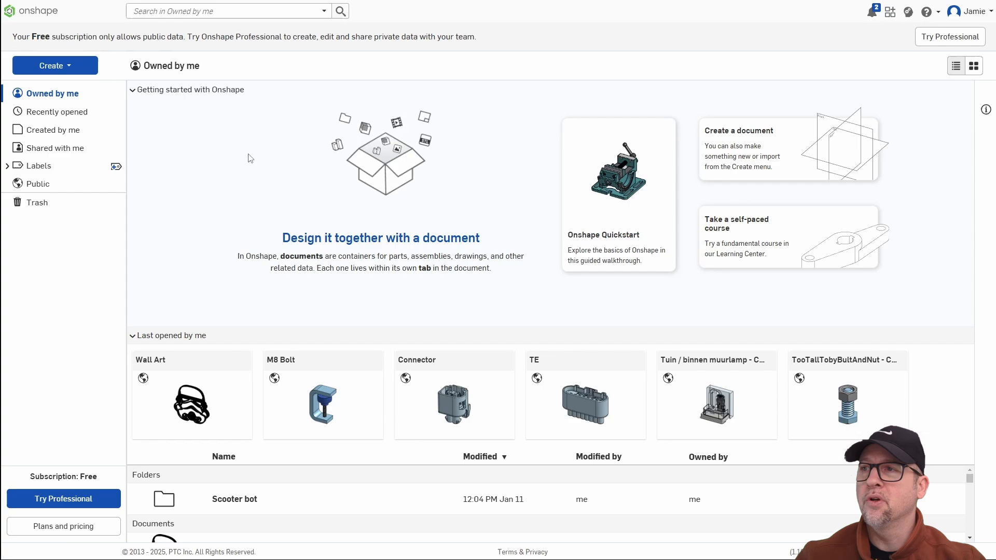
Step: Create a new public document named Bracket1
{"action": "left_click", "coordinate": [67, 69]}
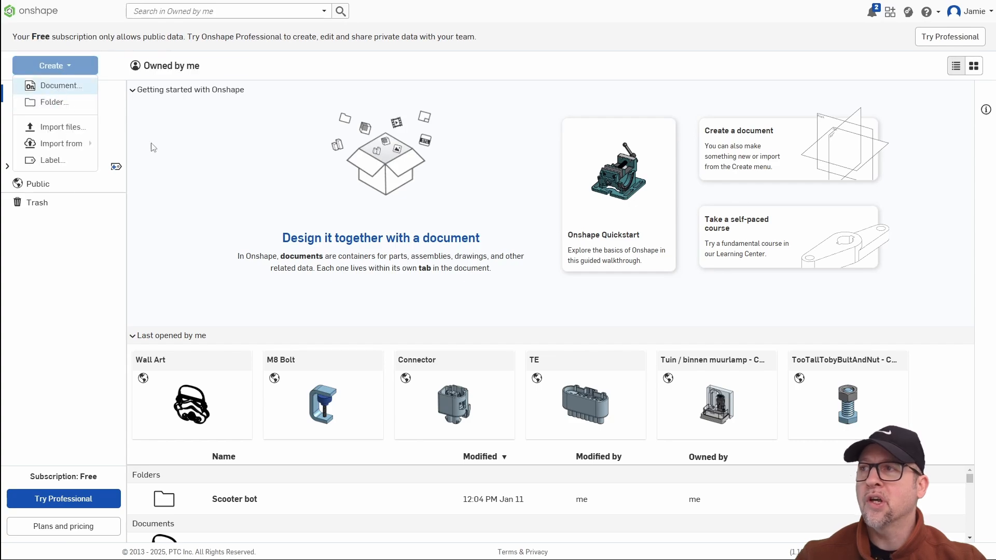
{"action": "left_click", "coordinate": [55, 85]}
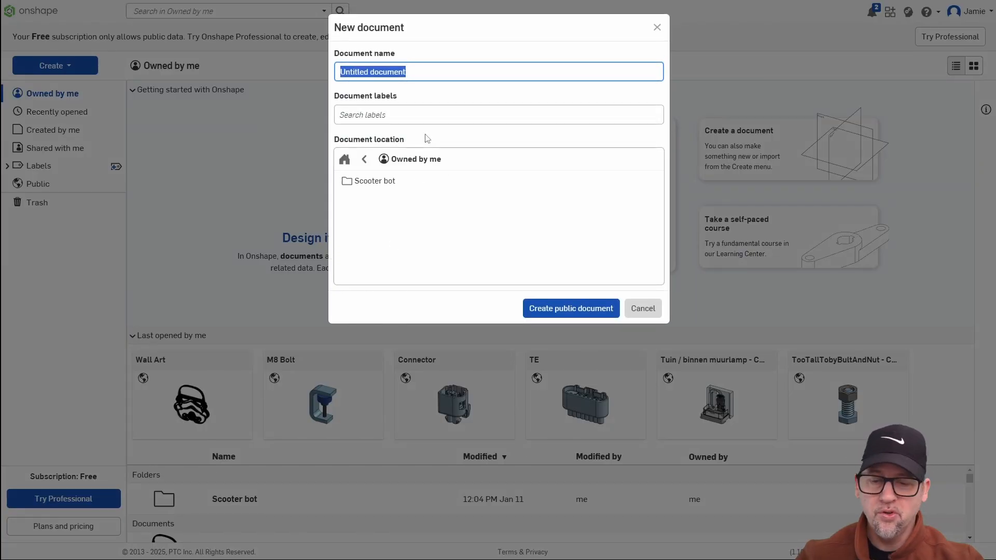
{"action": "type", "text": "Brac"}
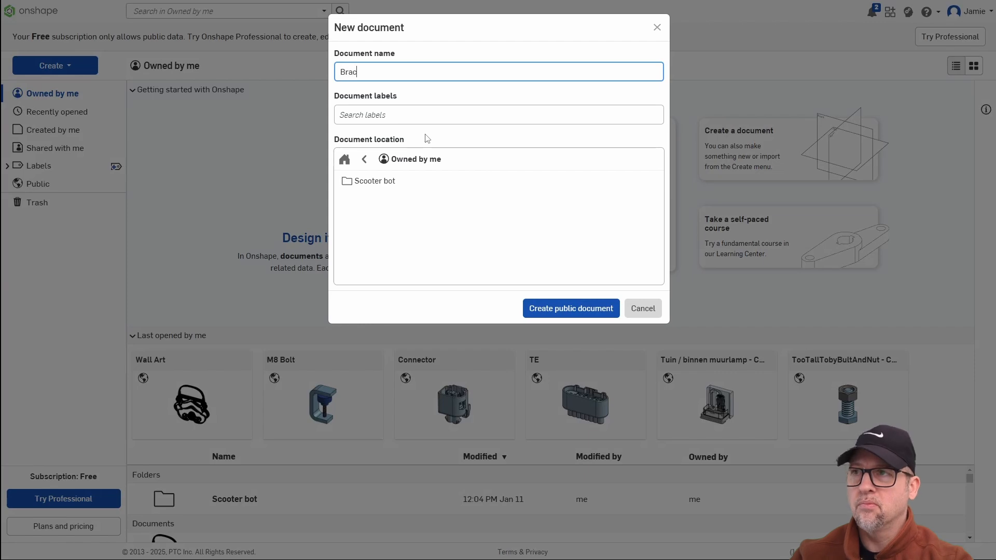
{"action": "type", "text": "ket"}
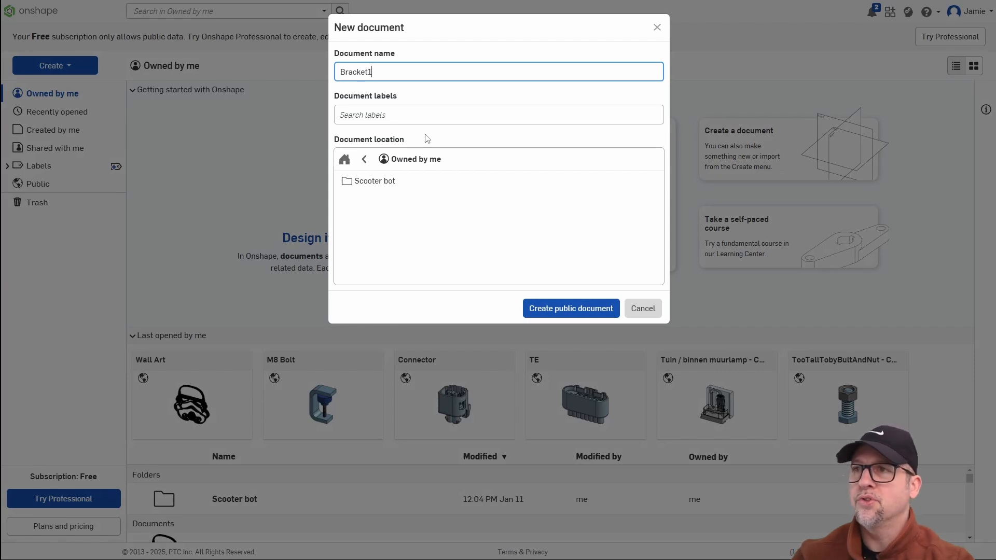
{"action": "type", "text": "1"}
{"action": "key", "text": "Return"}
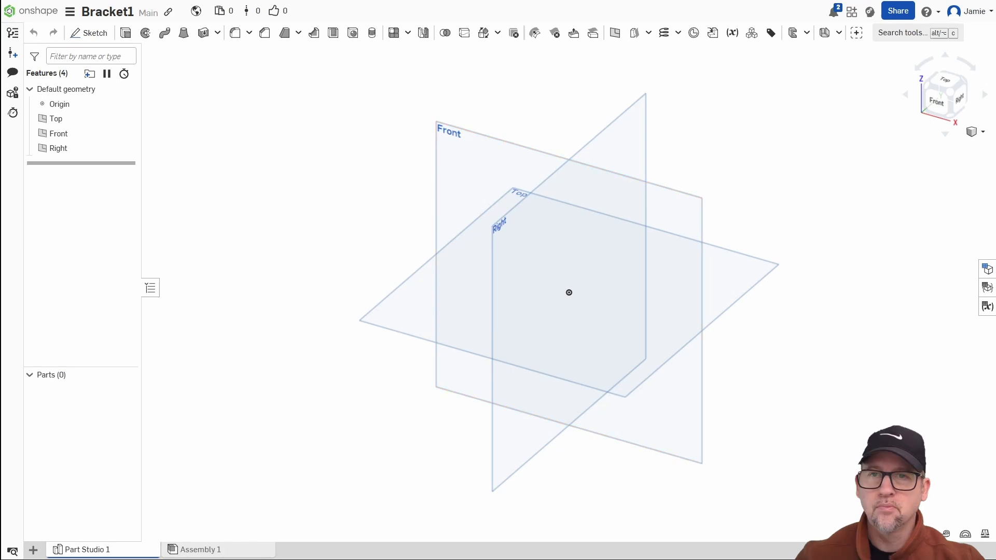
Step: Hide the Top and Right planes so that only the Front plane stays displayed
{"action": "middle_click_drag", "start_coordinate": [767, 373], "coordinate": [690, 368]}
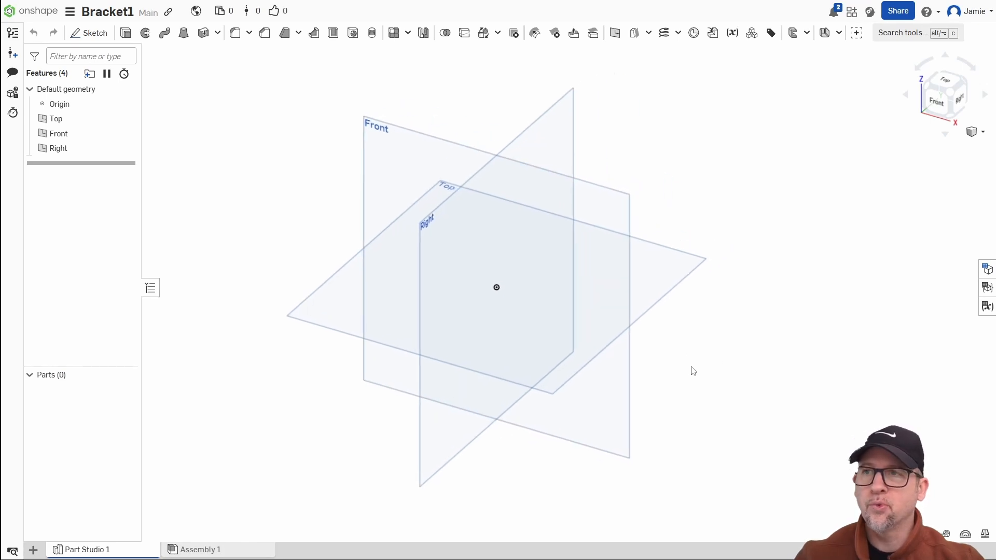
{"action": "mouse_move", "coordinate": [690, 368]}
{"action": "right_mouse_down"}
{"action": "mouse_move", "coordinate": [703, 346]}
{"action": "mouse_move", "coordinate": [726, 346]}
{"action": "mouse_move", "coordinate": [705, 356]}
{"action": "right_mouse_up"}
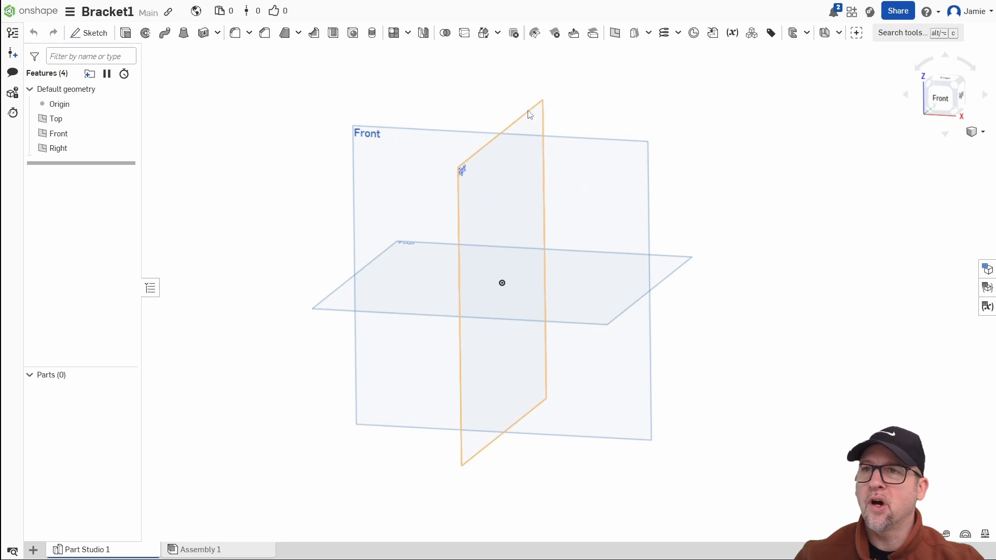
{"action": "left_click", "coordinate": [126, 118]}
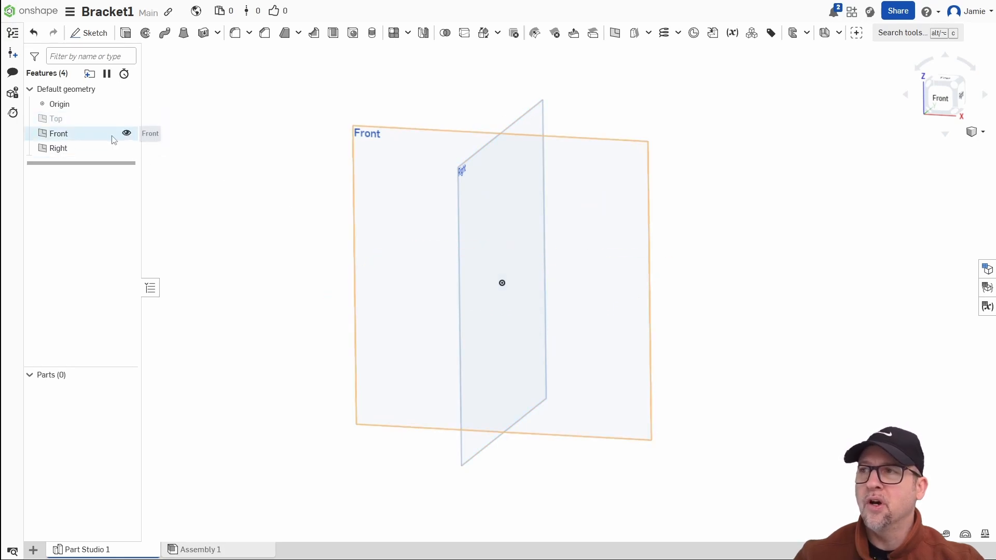
{"action": "left_click", "coordinate": [127, 148]}
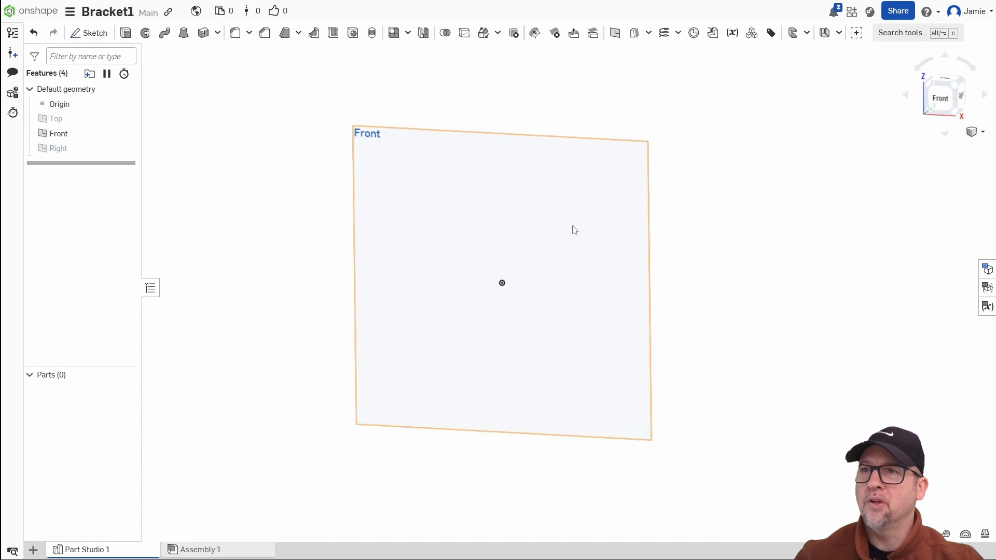
{"action": "right_click_drag", "start_coordinate": [844, 282], "coordinate": [857, 269]}
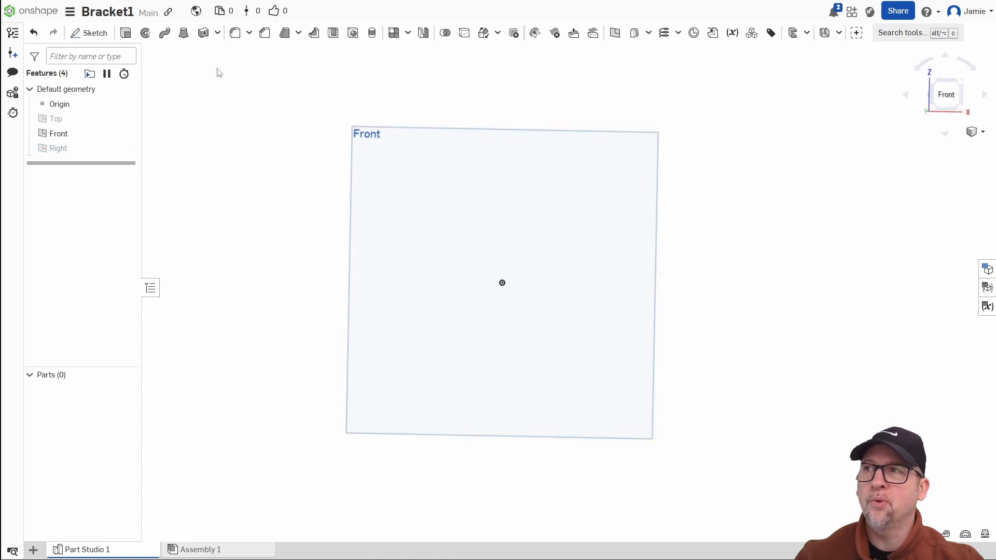
Step: Start a new sketch on the Front plane and orient the view to face it straight on
{"action": "left_click", "coordinate": [91, 33]}
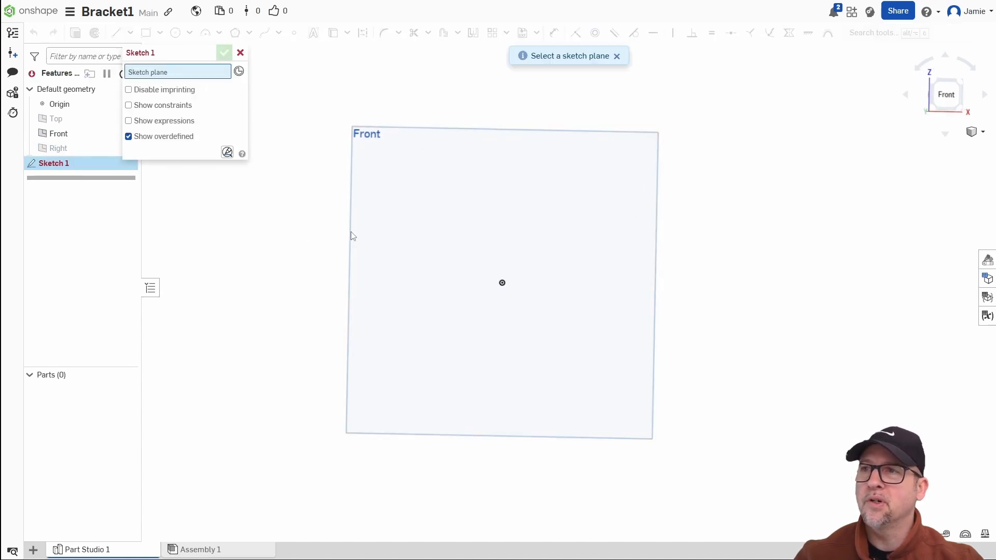
{"action": "left_click", "coordinate": [354, 202]}
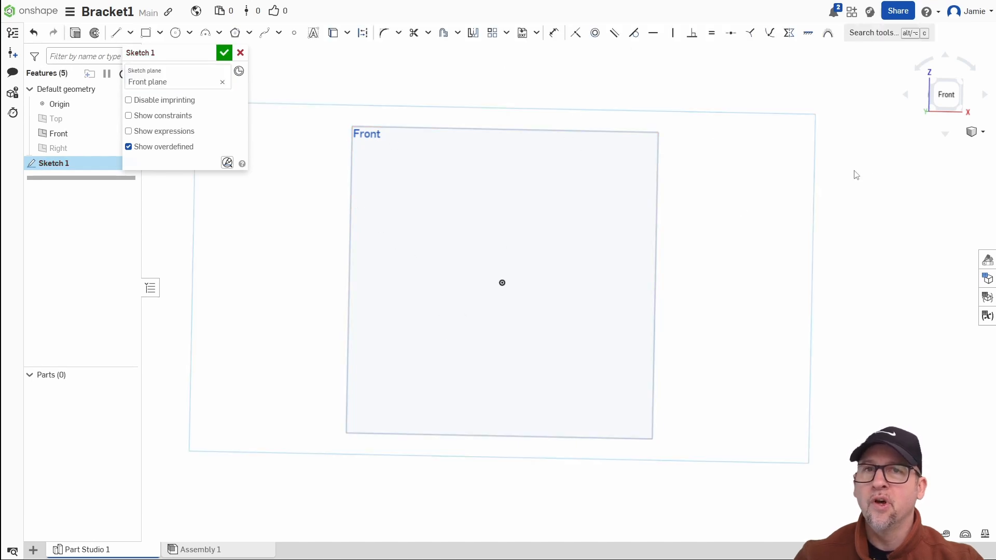
{"action": "left_click", "coordinate": [941, 103]}
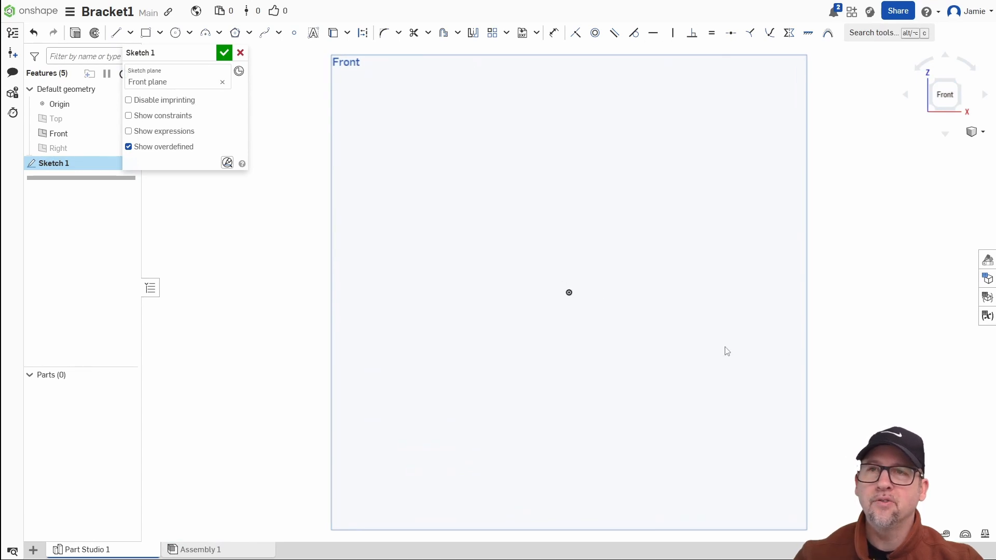
{"action": "scroll", "coordinate": [727, 351], "scroll_direction": "down", "scroll_amount": 3}
{"action": "middle_click_drag", "start_coordinate": [814, 340], "coordinate": [766, 320]}
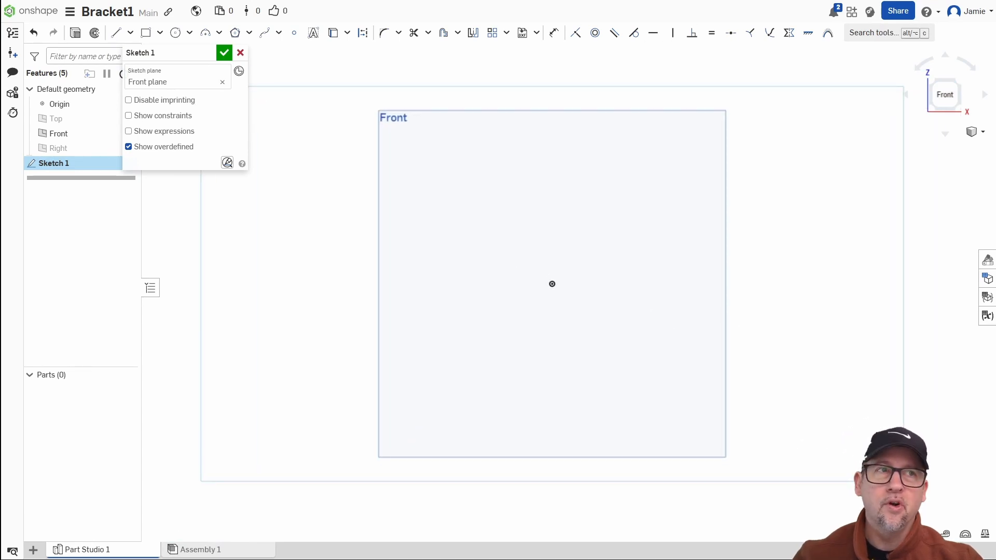
Step: Consult the reference drawing, and import the Bracket 1 image file into the document for insertion in the sketch
{"action": "mouse_move", "coordinate": [995, 67]}
{"action": "left_mouse_down"}
{"action": "mouse_move", "coordinate": [995, 77]}
{"action": "mouse_move", "coordinate": [645, 111]}
{"action": "mouse_move", "coordinate": [524, 112]}
{"action": "left_mouse_up"}
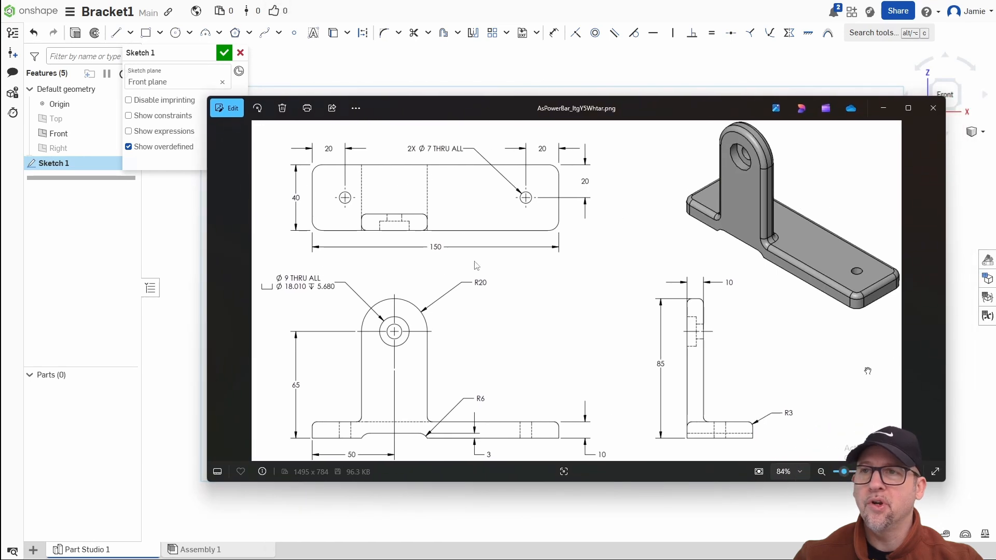
{"action": "left_click_drag", "start_coordinate": [577, 113], "coordinate": [995, 121]}
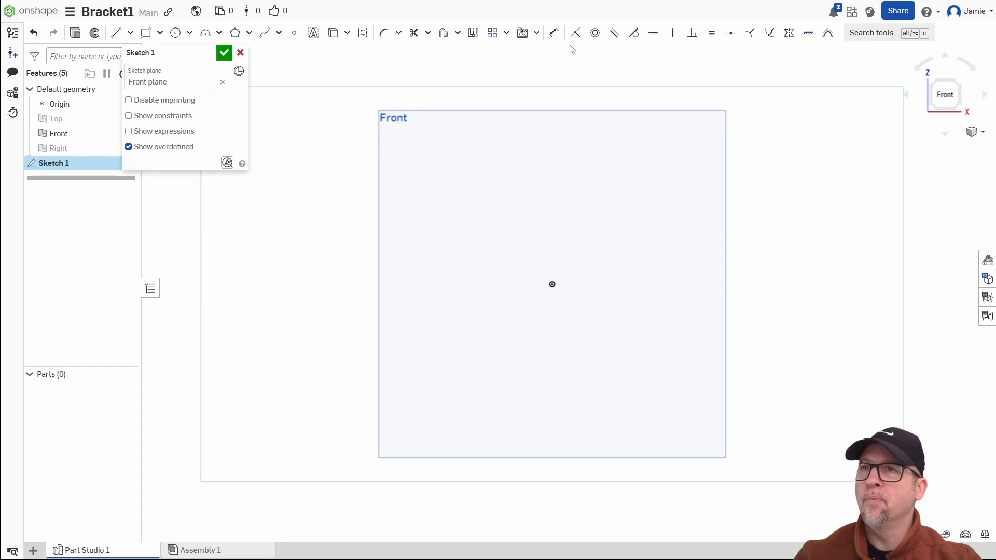
{"action": "left_click", "coordinate": [536, 33]}
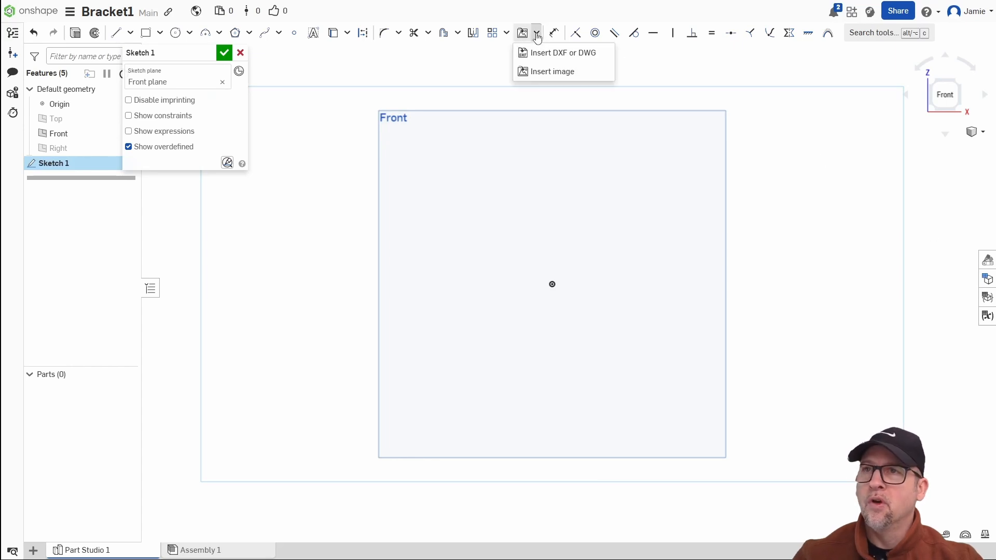
{"action": "left_click", "coordinate": [544, 71]}
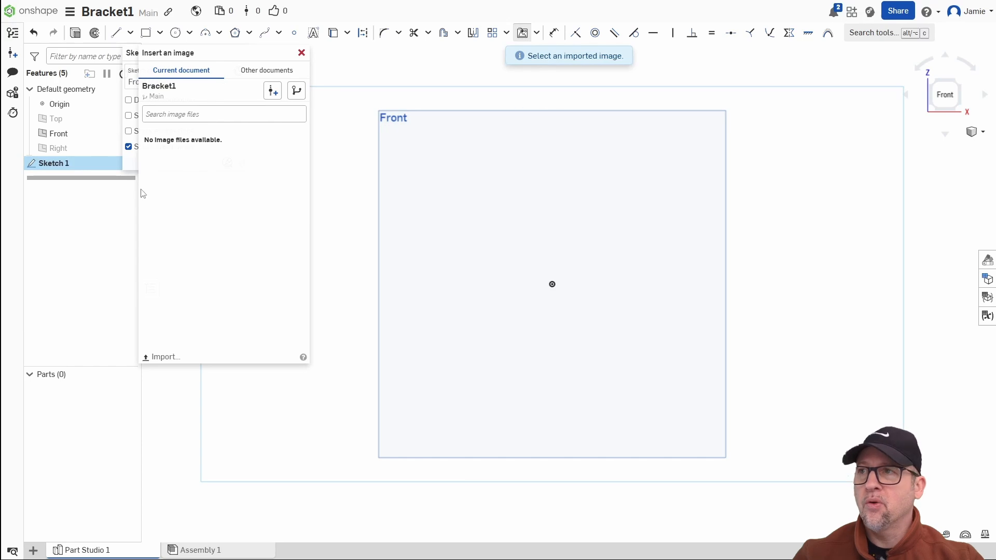
{"action": "left_click", "coordinate": [162, 358]}
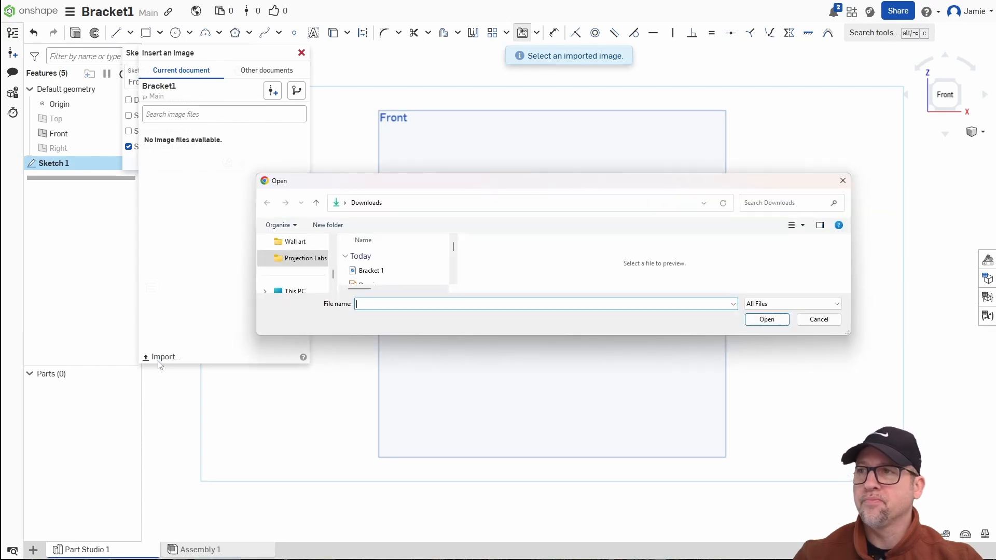
{"action": "left_click", "coordinate": [369, 271]}
{"action": "left_click", "coordinate": [765, 320]}
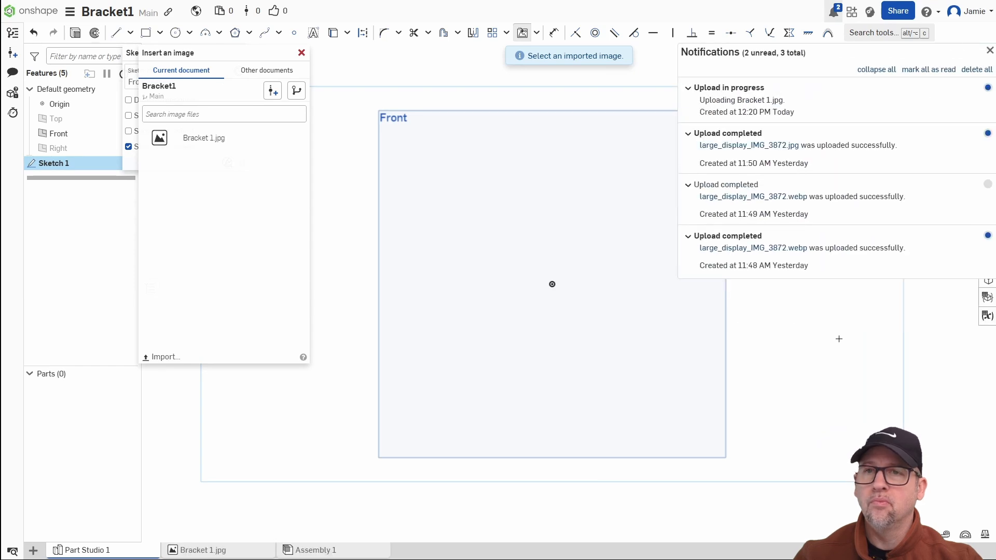
Step: Place the Bracket 1.jpg image in the sketch with its lower-left corner on the origin, extending up and to the right
{"action": "scroll", "coordinate": [692, 345], "scroll_direction": "down", "scroll_amount": 4}
{"action": "scroll", "coordinate": [677, 345], "scroll_direction": "up", "scroll_amount": 4}
{"action": "scroll", "coordinate": [591, 311], "scroll_direction": "up", "scroll_amount": 3}
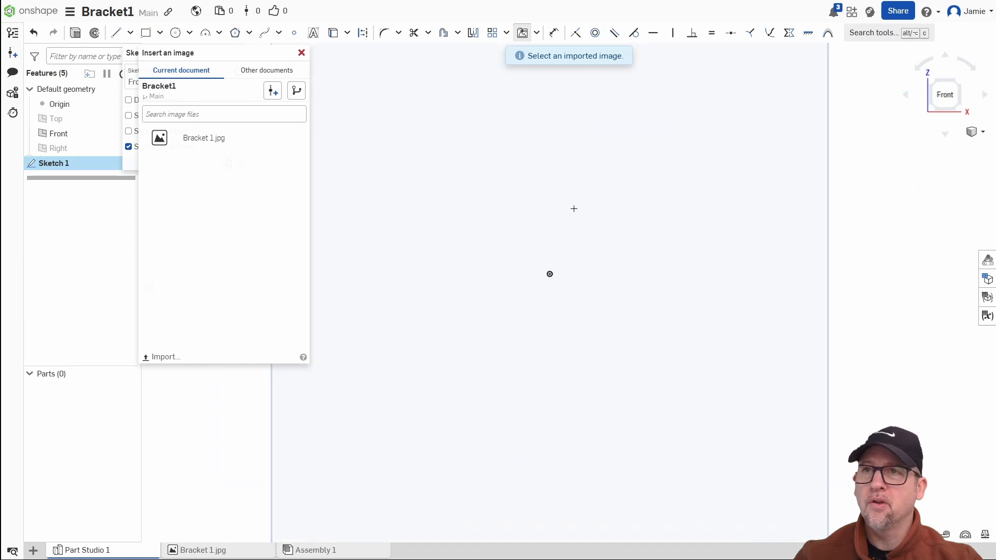
{"action": "left_click", "coordinate": [183, 137]}
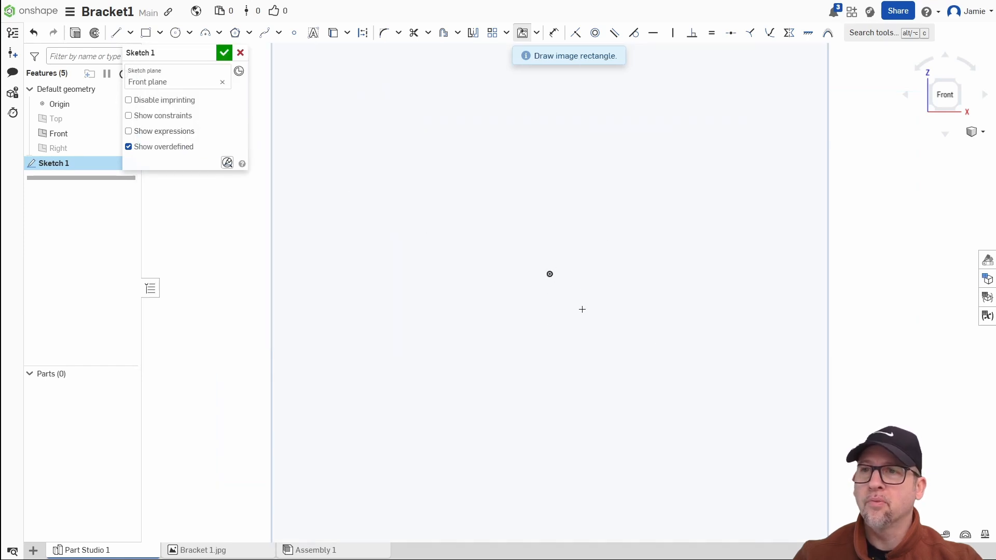
{"action": "left_click", "coordinate": [548, 273]}
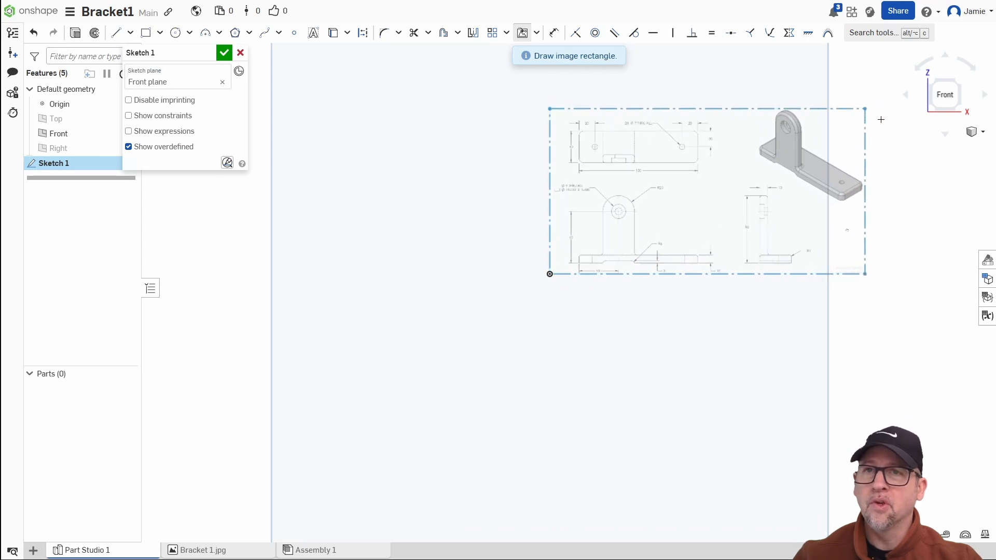
{"action": "left_click", "coordinate": [882, 99]}
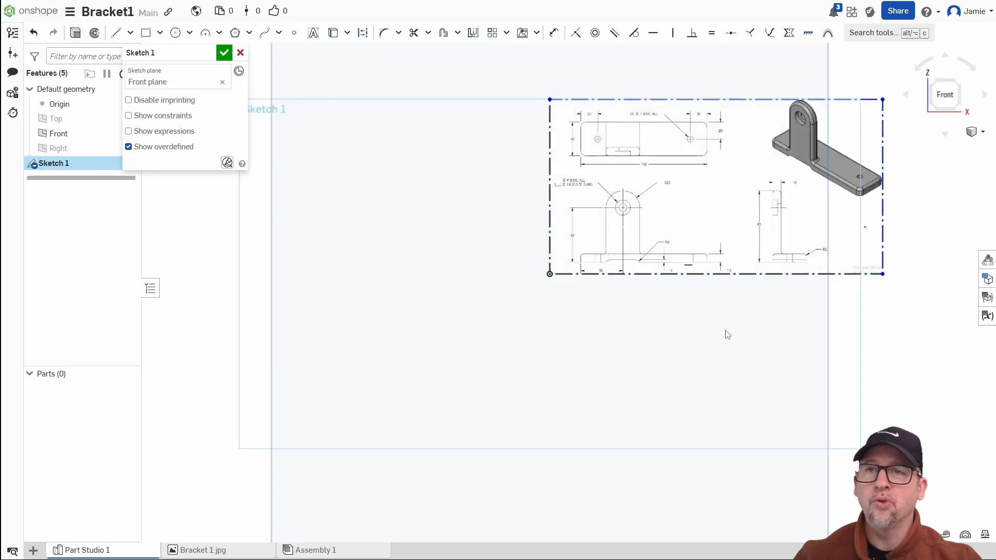
Step: Sketch a vertical line about 12 mm long down from the left edge of the image's 150 by 40 plan view
{"action": "scroll", "coordinate": [672, 224], "scroll_direction": "up", "scroll_amount": 5}
{"action": "scroll", "coordinate": [721, 215], "scroll_direction": "down", "scroll_amount": 2}
{"action": "scroll", "coordinate": [539, 257], "scroll_direction": "up", "scroll_amount": 4}
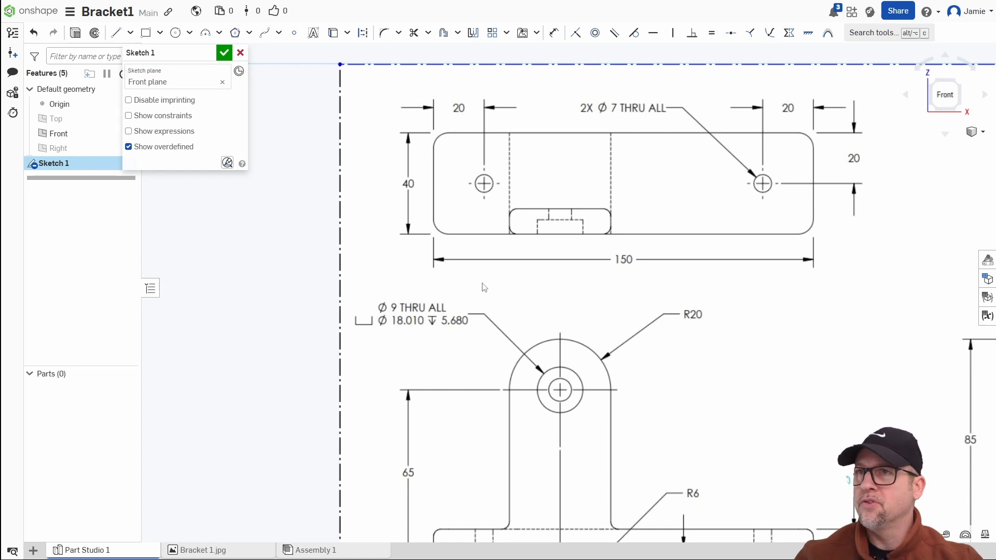
{"action": "left_click", "coordinate": [115, 32]}
{"action": "left_click", "coordinate": [433, 147]}
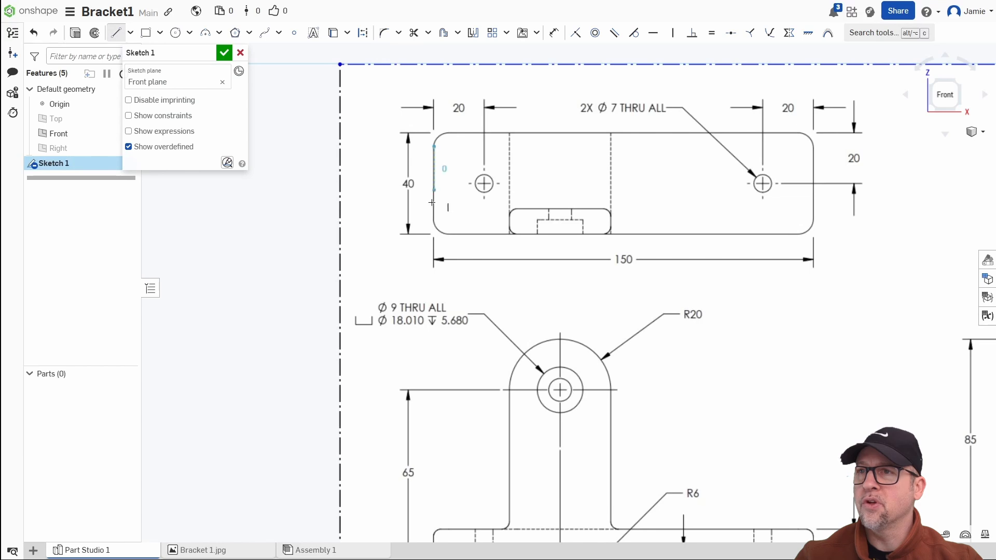
{"action": "left_click", "coordinate": [433, 279]}
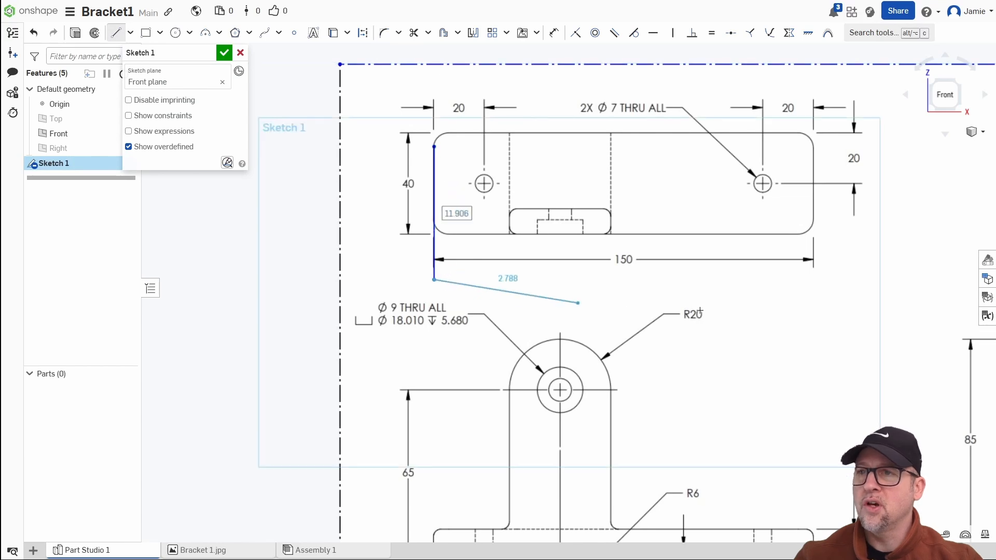
{"action": "right_click", "coordinate": [660, 290]}
{"action": "left_click", "coordinate": [695, 299]}
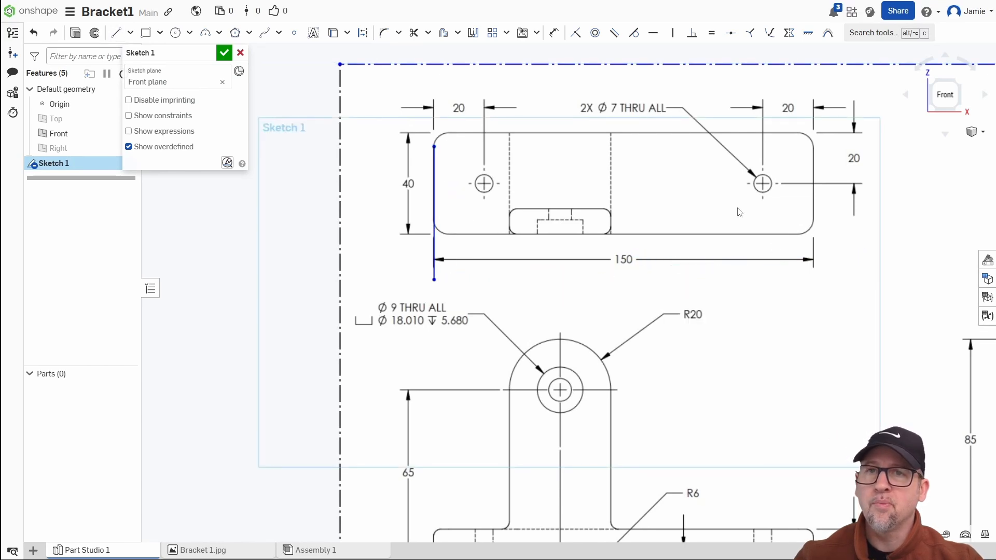
Step: Sketch a second vertical line along the plan view's right edge, extending below the 150 dimension line
{"action": "left_click", "coordinate": [115, 32]}
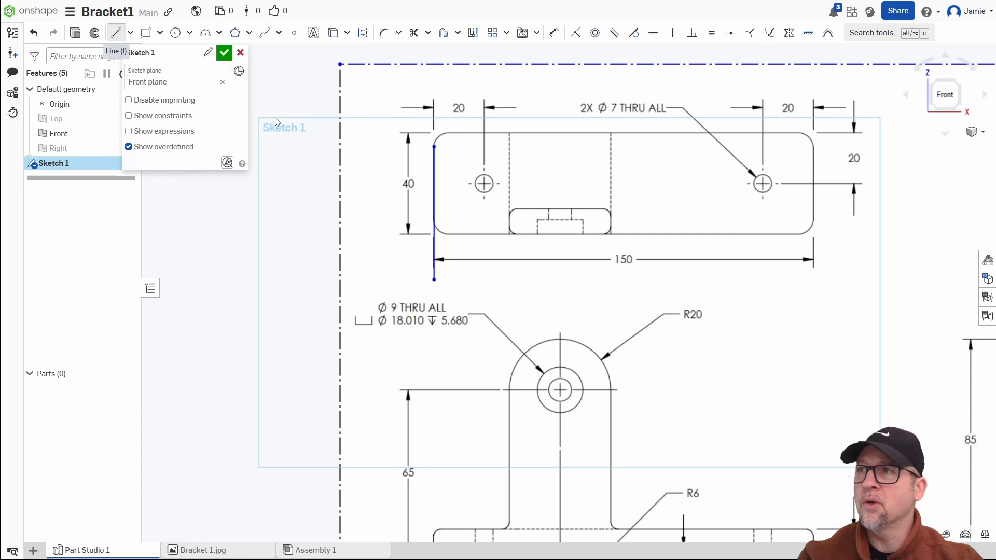
{"action": "left_click", "coordinate": [813, 149]}
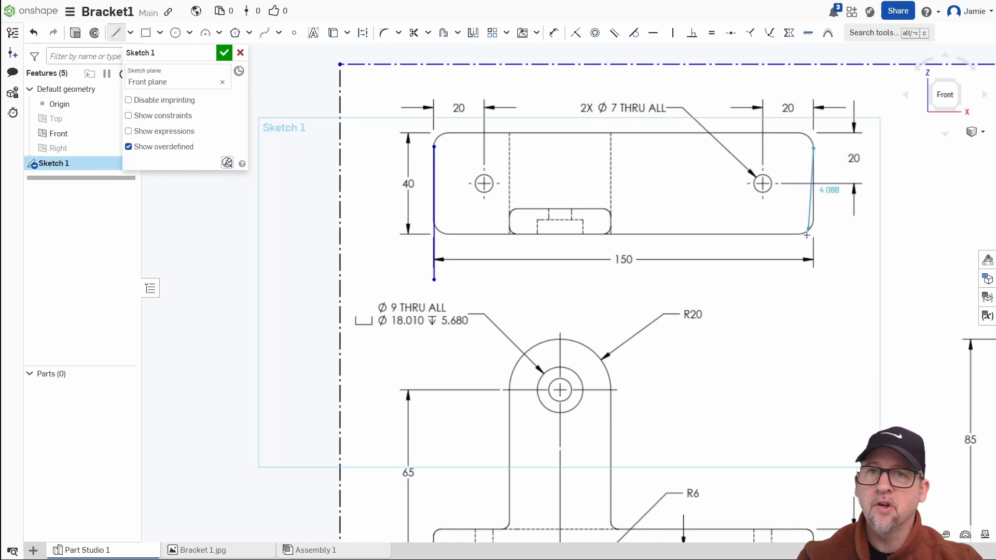
{"action": "left_click", "coordinate": [813, 299]}
{"action": "right_click", "coordinate": [731, 322]}
{"action": "left_click", "coordinate": [754, 328]}
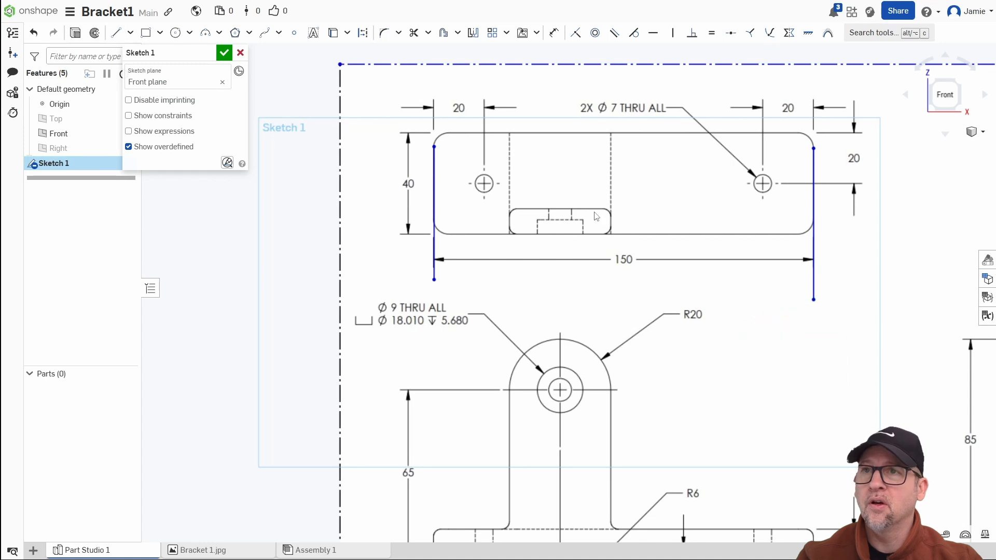
Step: Dimension the horizontal distance between the two vertical lines as 150 mm to scale the reference image
{"action": "left_click", "coordinate": [554, 34]}
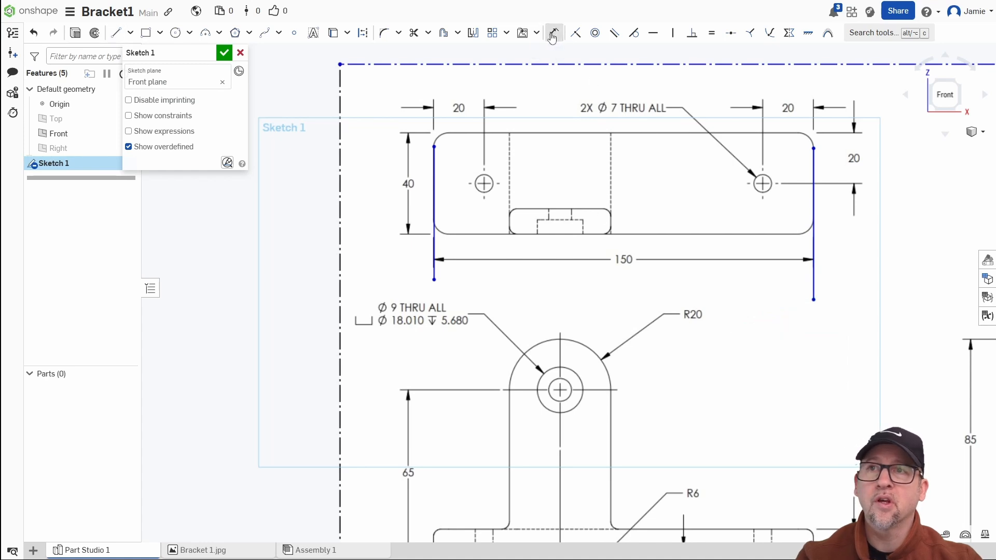
{"action": "left_click", "coordinate": [435, 251]}
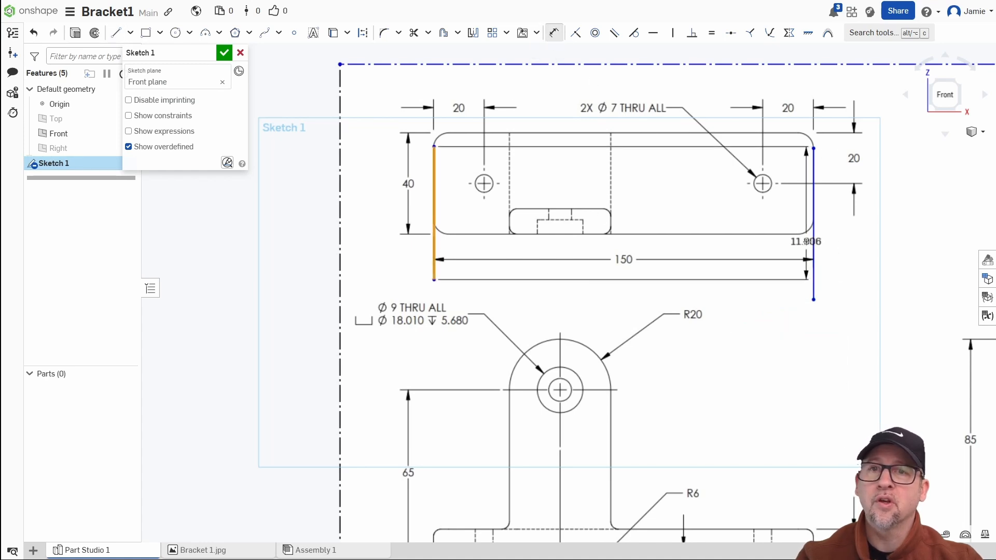
{"action": "left_click", "coordinate": [812, 241]}
{"action": "left_click", "coordinate": [662, 241]}
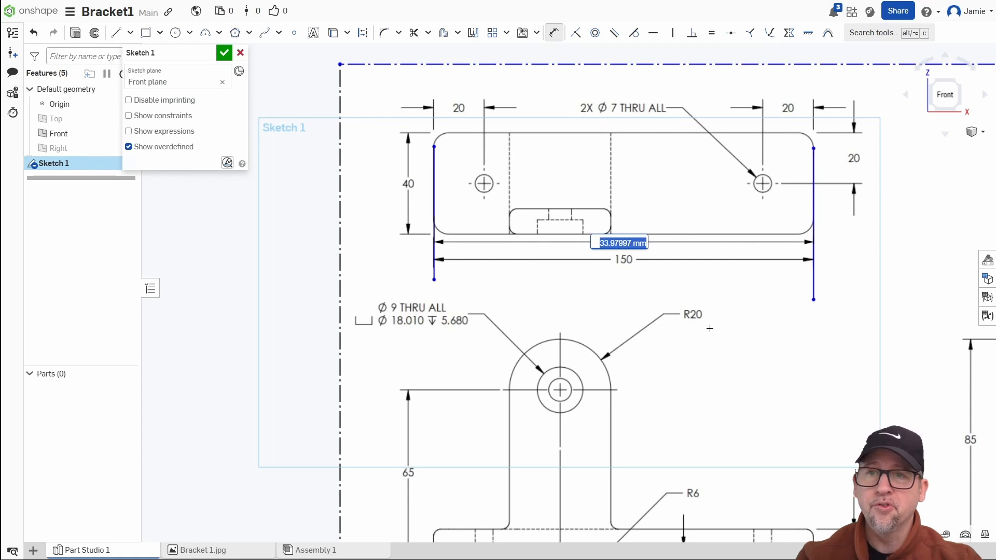
{"action": "type", "text": "150"}
{"action": "key", "text": "Return"}
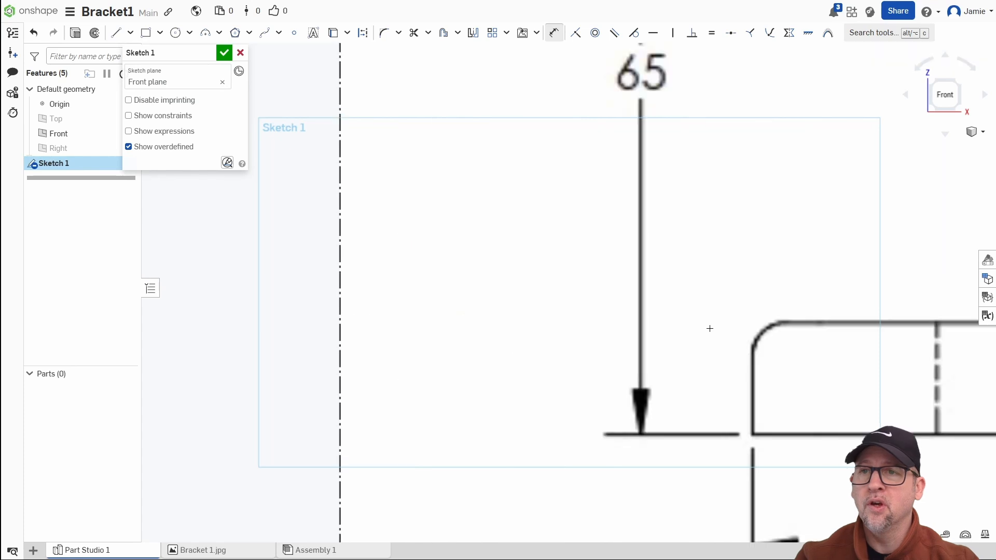
{"action": "scroll", "coordinate": [709, 328], "scroll_direction": "down", "scroll_amount": 5}
{"action": "middle_click_drag", "start_coordinate": [799, 303], "coordinate": [558, 432]}
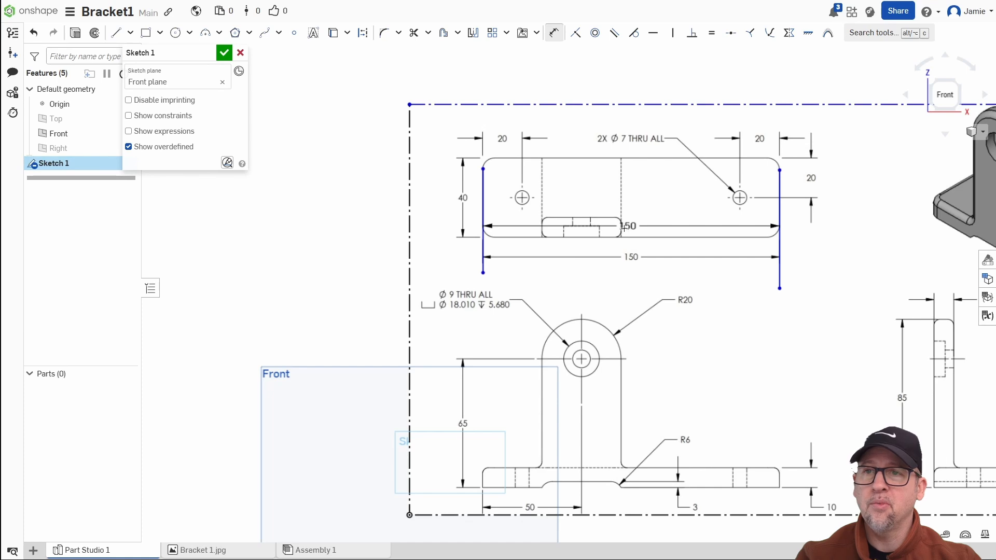
Step: Sketch a horizontal line about 135 mm long along the plan view's upper edge, between its rounded corners
{"action": "mouse_move", "coordinate": [688, 302]}
{"action": "middle_mouse_down"}
{"action": "mouse_move", "coordinate": [685, 338]}
{"action": "mouse_move", "coordinate": [599, 312]}
{"action": "mouse_move", "coordinate": [532, 251]}
{"action": "middle_mouse_up"}
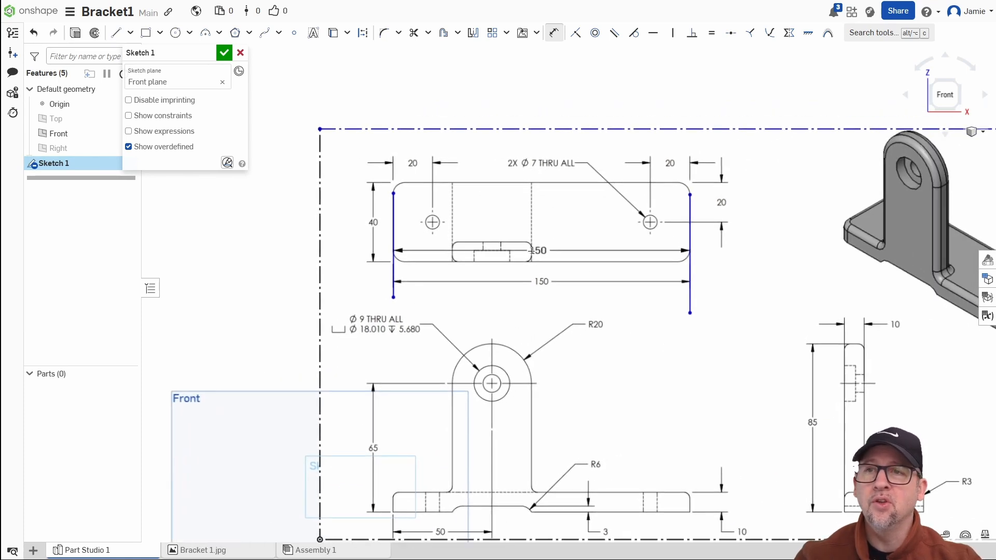
{"action": "middle_click_drag", "start_coordinate": [598, 314], "coordinate": [637, 328]}
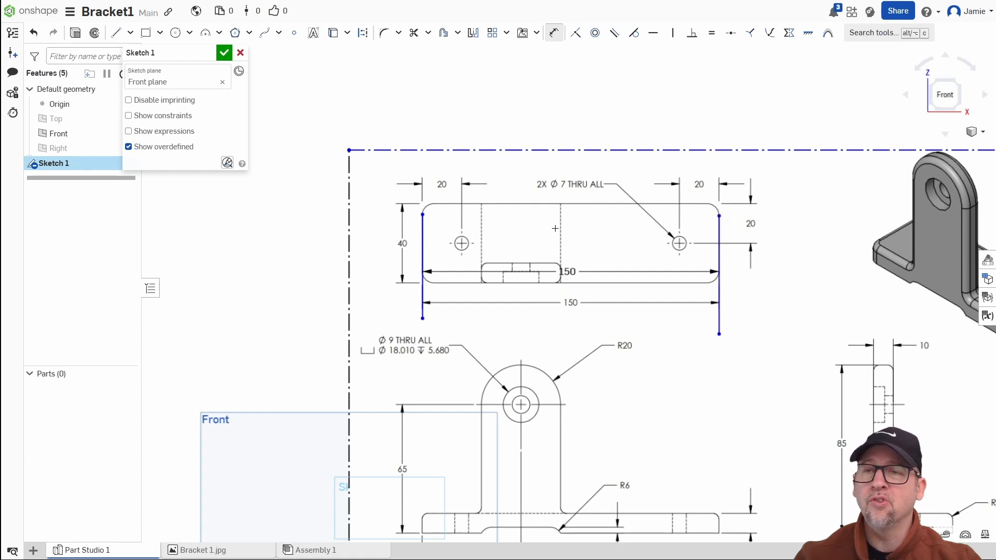
{"action": "scroll", "coordinate": [636, 271], "scroll_direction": "up", "scroll_amount": 2}
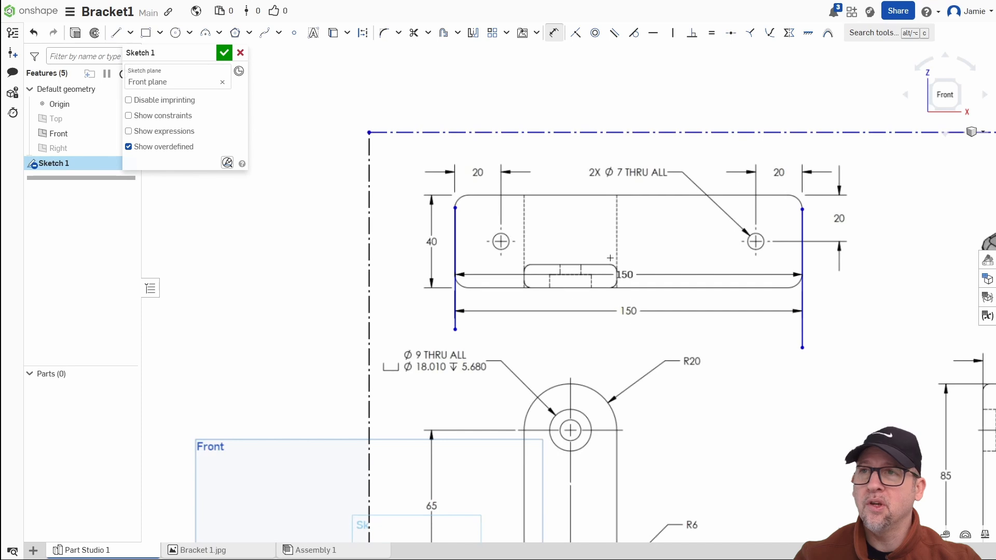
{"action": "scroll", "coordinate": [467, 206], "scroll_direction": "up", "scroll_amount": 3}
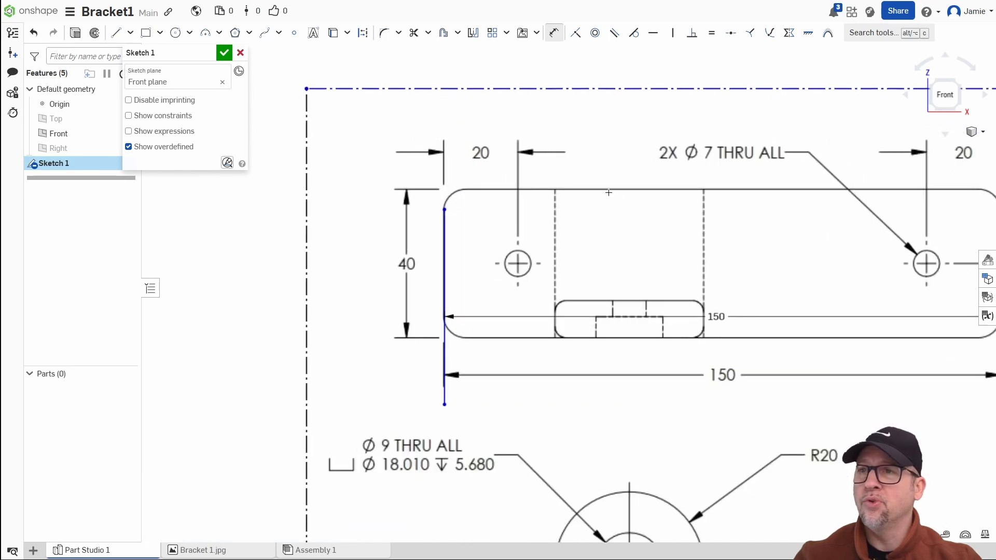
{"action": "middle_click_drag", "start_coordinate": [609, 192], "coordinate": [541, 192]}
{"action": "left_click", "coordinate": [115, 33]}
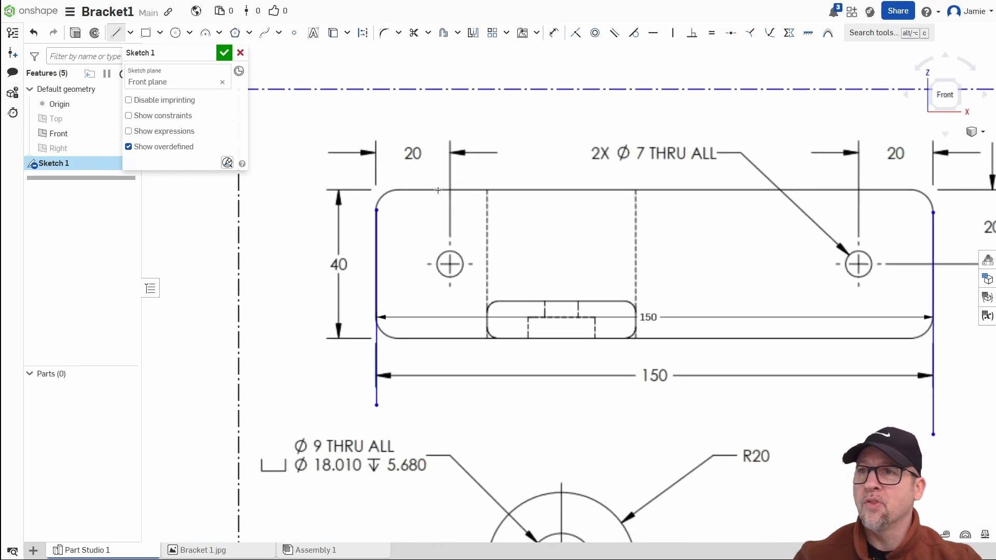
{"action": "left_click", "coordinate": [404, 189]}
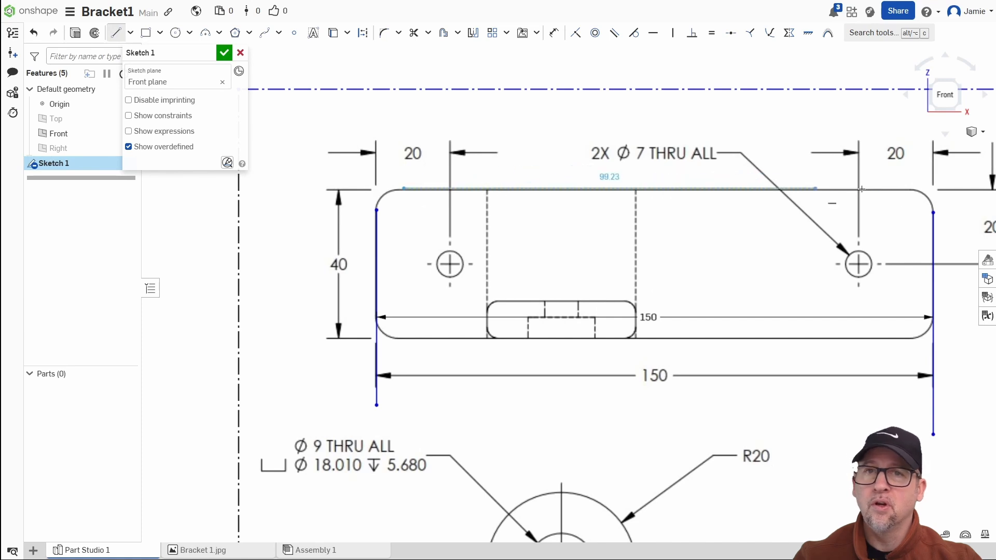
{"action": "left_click", "coordinate": [906, 188]}
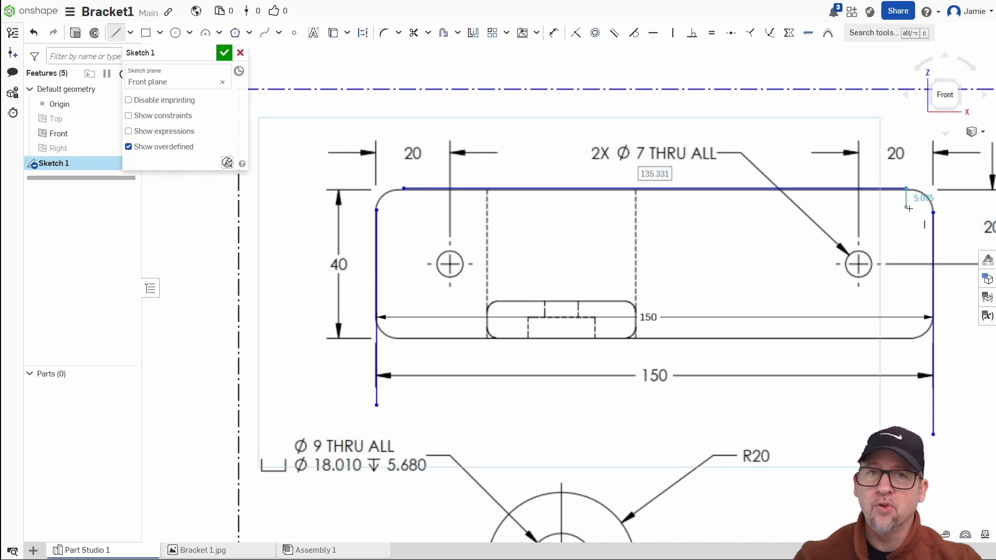
Step: Draw a tangent arc of about 7.4 mm radius from the upper line's right end to the top of the right vertical line
{"action": "scroll", "coordinate": [910, 237], "scroll_direction": "up", "scroll_amount": 3}
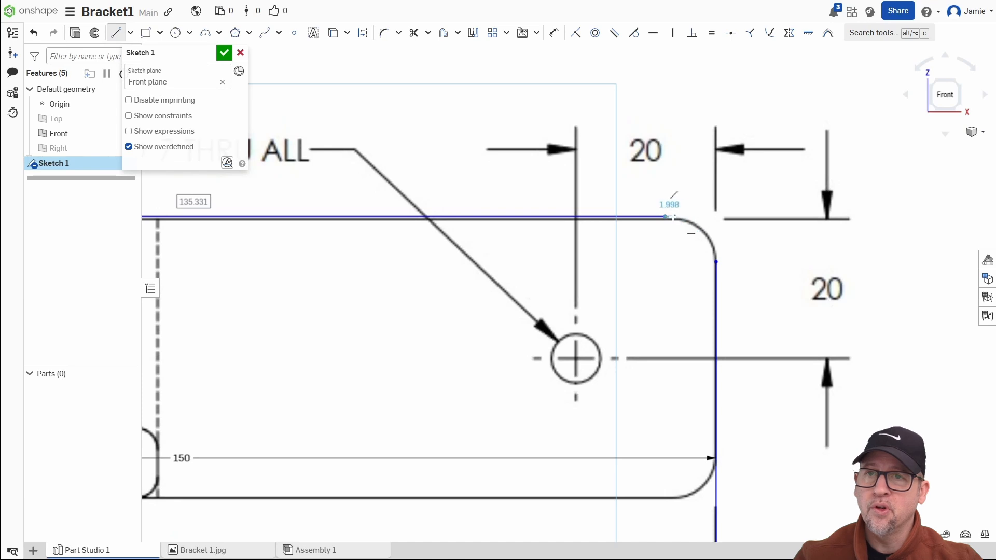
{"action": "key", "text": "t"}
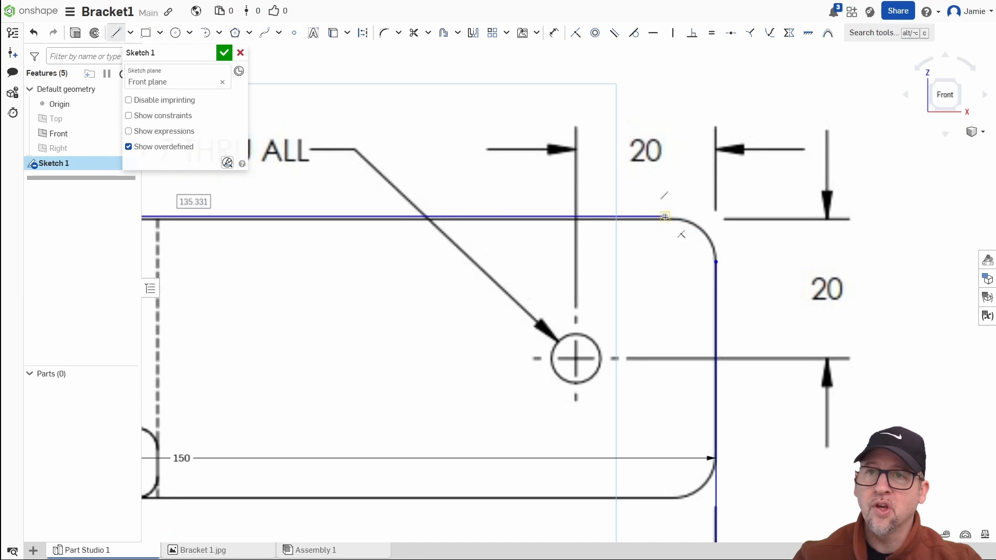
{"action": "key", "text": "t"}
{"action": "left_click", "coordinate": [665, 217]}
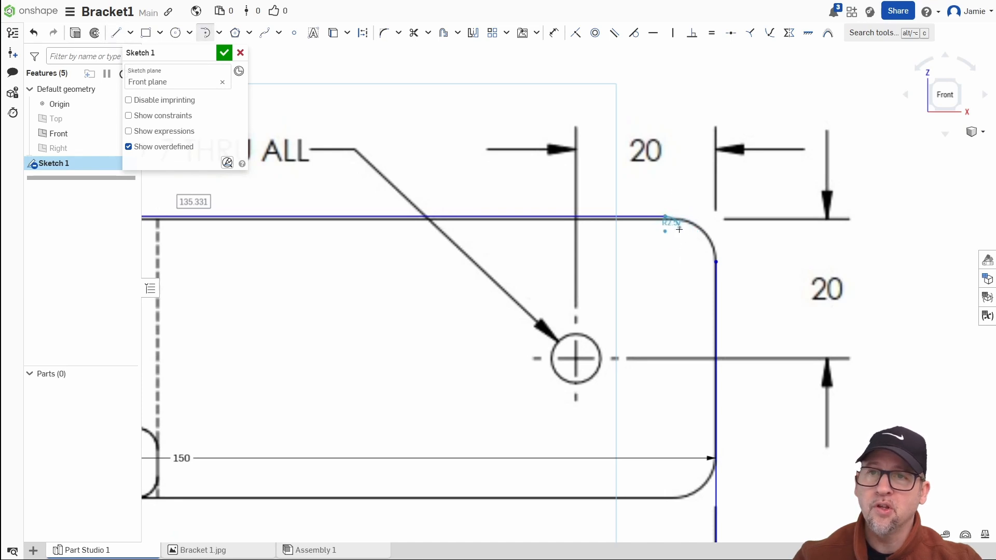
{"action": "left_click", "coordinate": [715, 262]}
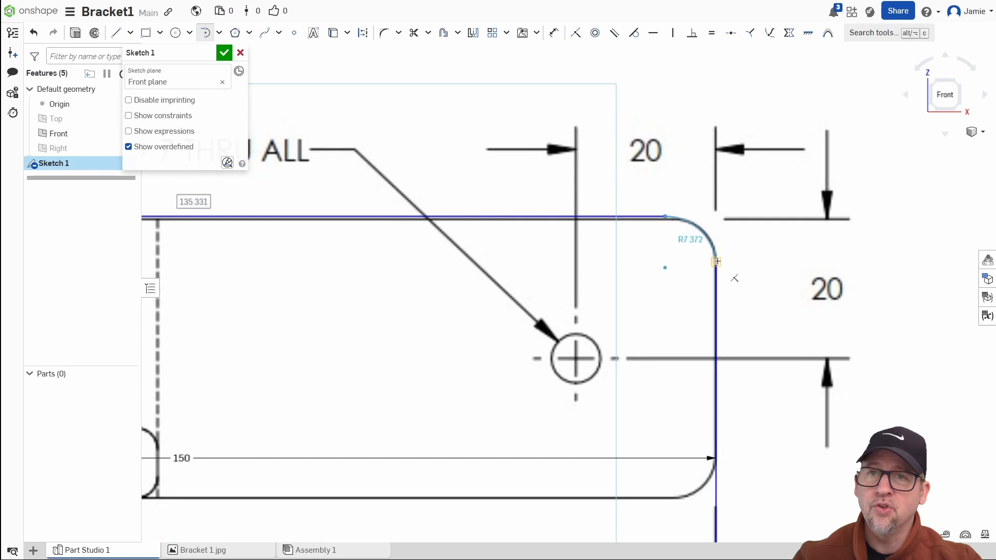
Step: Sketch a line about 138 mm long along the plan view's lower edge, from the right corner's rounding to the left one's
{"action": "scroll", "coordinate": [789, 314], "scroll_direction": "down", "scroll_amount": 1}
{"action": "middle_click_drag", "start_coordinate": [752, 338], "coordinate": [825, 229]}
{"action": "scroll", "coordinate": [840, 340], "scroll_direction": "down", "scroll_amount": 3}
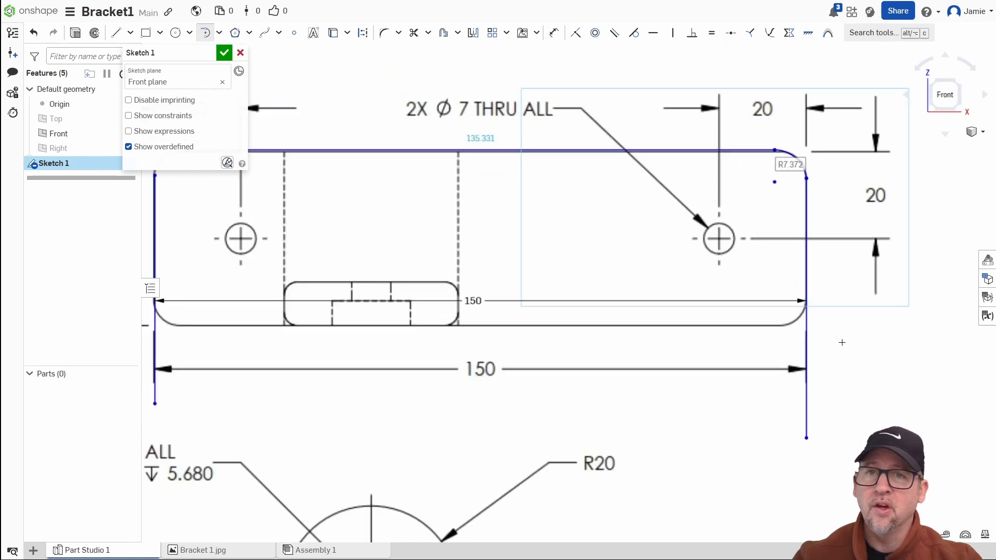
{"action": "scroll", "coordinate": [738, 272], "scroll_direction": "up", "scroll_amount": 5}
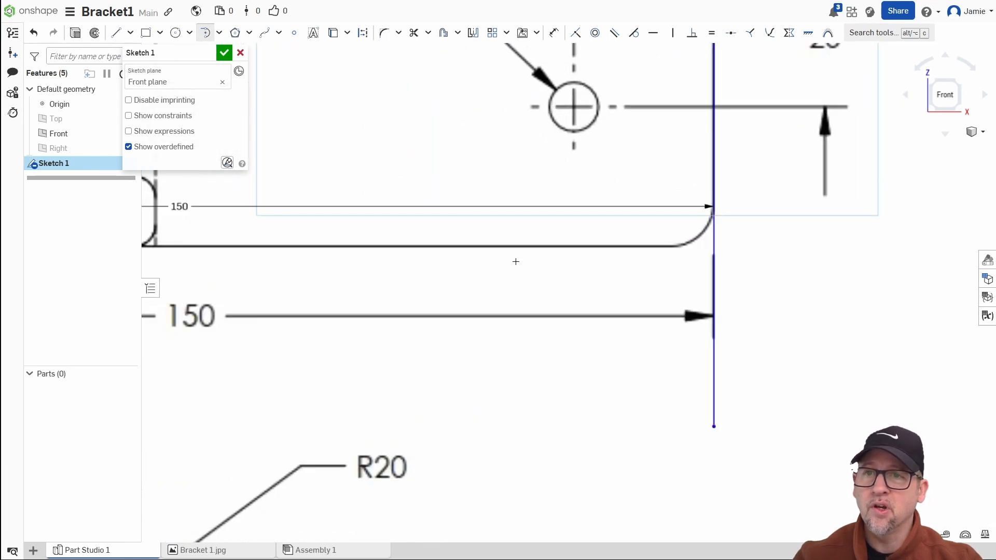
{"action": "middle_click_drag", "start_coordinate": [411, 253], "coordinate": [549, 268]}
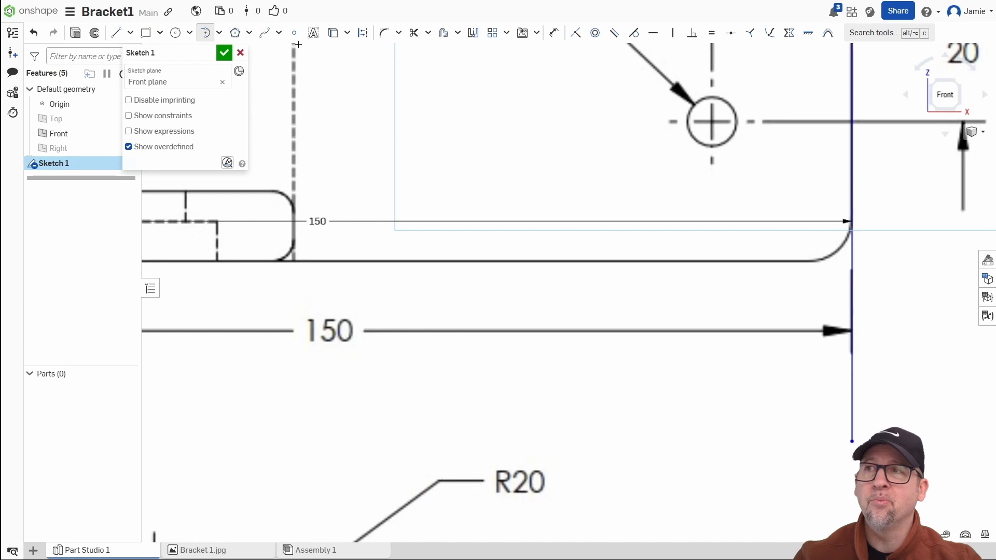
{"action": "left_click", "coordinate": [206, 37]}
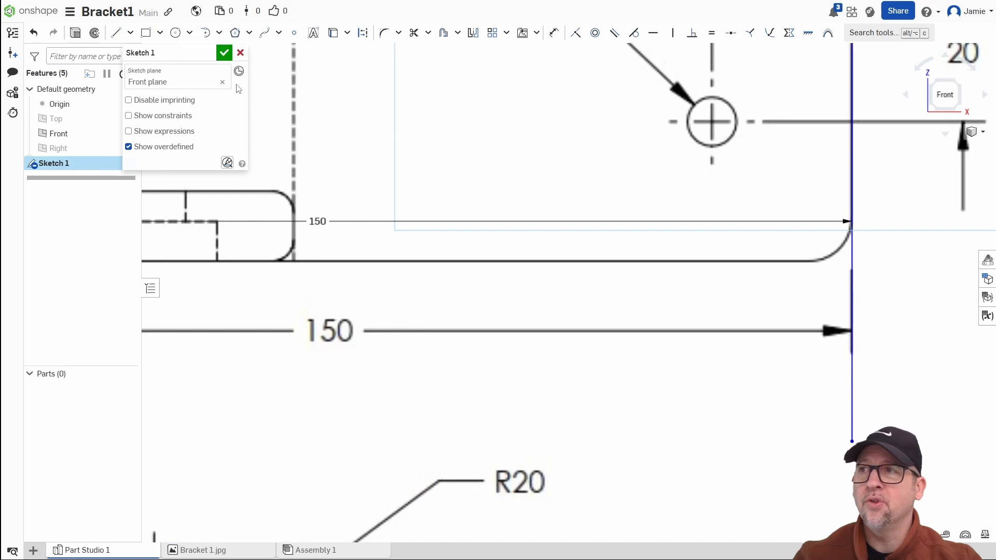
{"action": "left_click", "coordinate": [116, 35]}
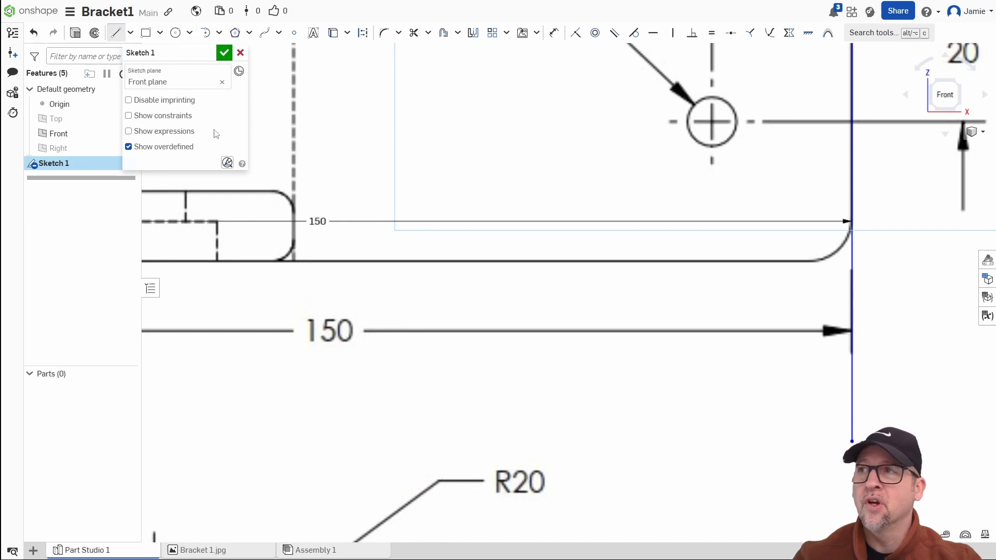
{"action": "left_click", "coordinate": [812, 262]}
{"action": "scroll", "coordinate": [584, 334], "scroll_direction": "down", "scroll_amount": 5}
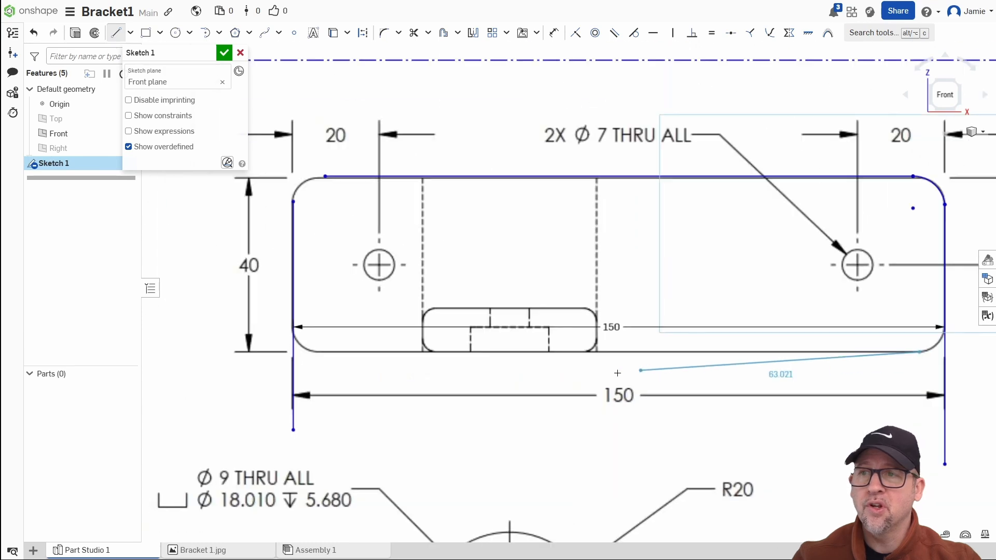
{"action": "left_click", "coordinate": [321, 353]}
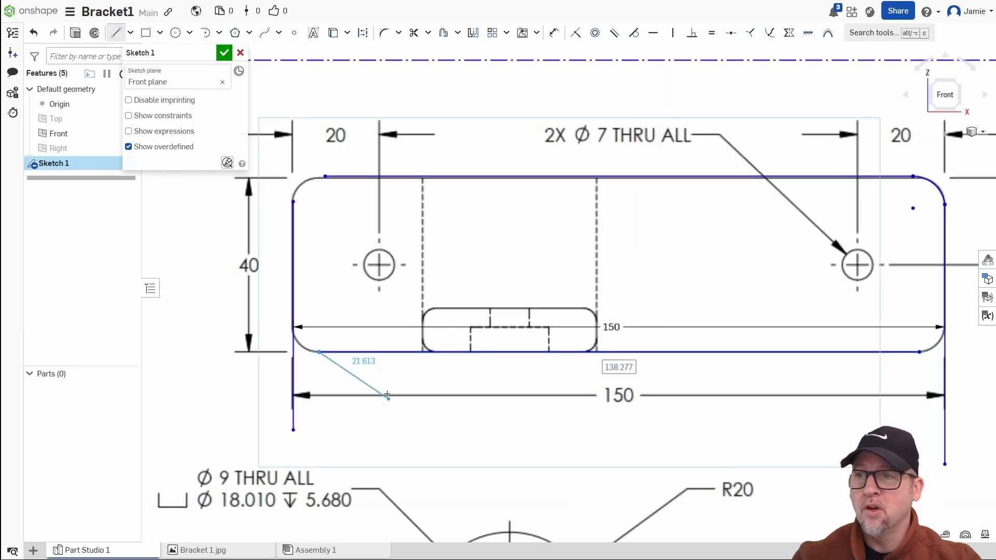
{"action": "middle_click_drag", "start_coordinate": [389, 396], "coordinate": [444, 326]}
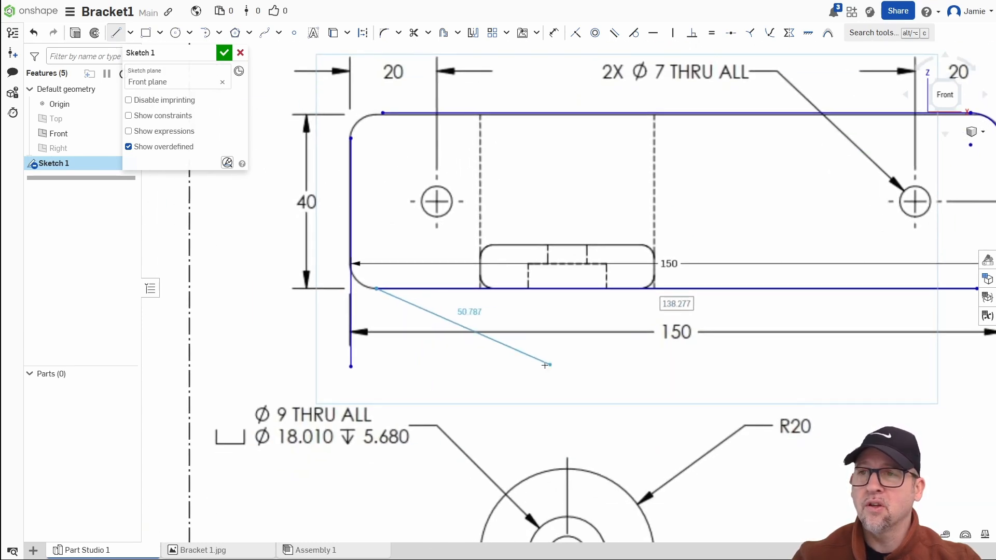
{"action": "scroll", "coordinate": [370, 324], "scroll_direction": "up", "scroll_amount": 3}
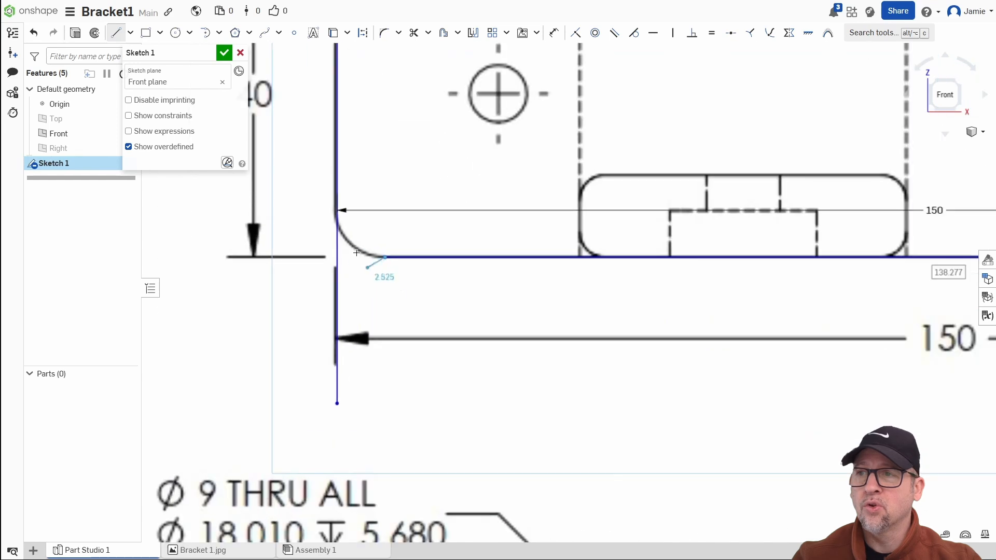
{"action": "right_click", "coordinate": [402, 288]}
{"action": "left_click", "coordinate": [419, 295]}
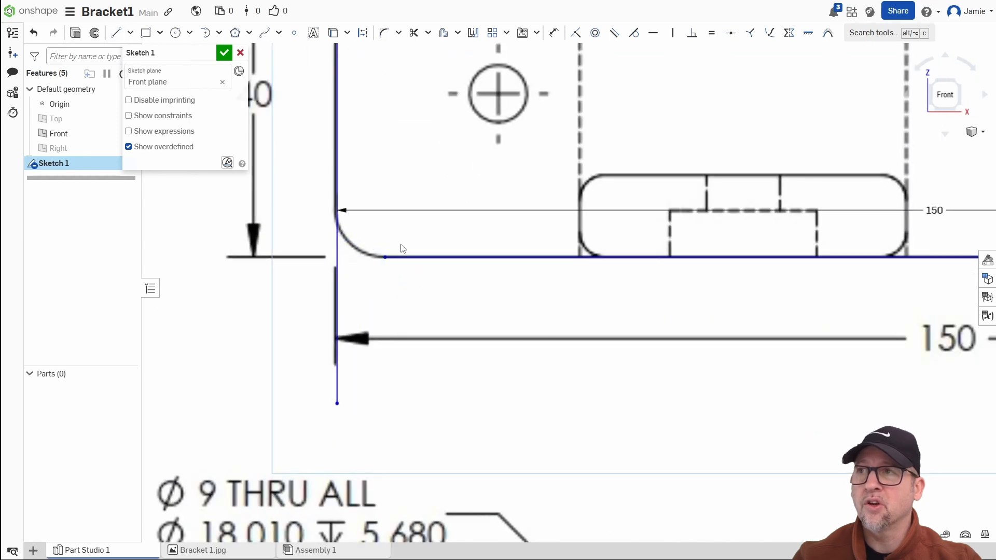
Step: Extend the lower horizontal line's left end to the left vertical line
{"action": "left_click", "coordinate": [218, 35]}
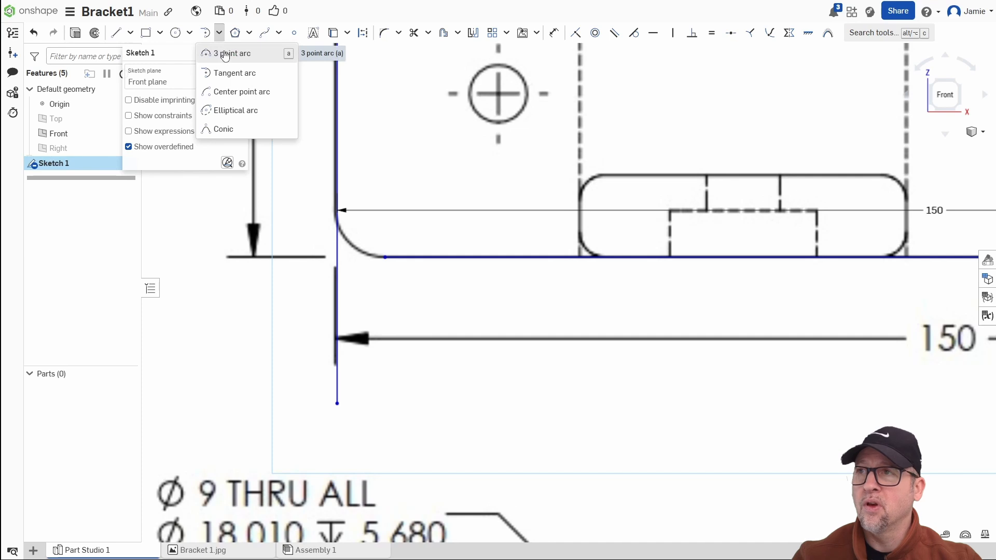
{"action": "left_click", "coordinate": [462, 202]}
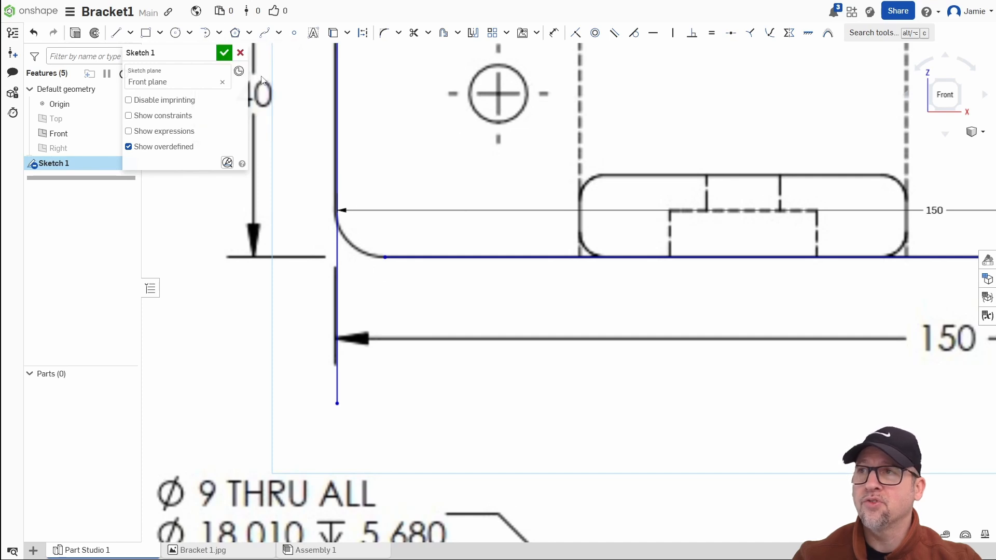
{"action": "left_click", "coordinate": [426, 34]}
{"action": "left_click", "coordinate": [444, 76]}
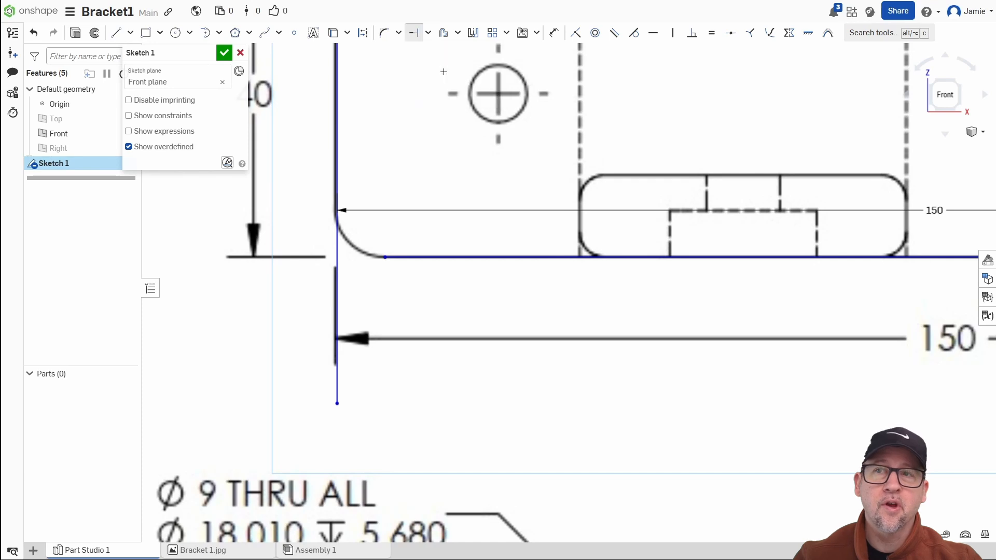
{"action": "left_click", "coordinate": [388, 258]}
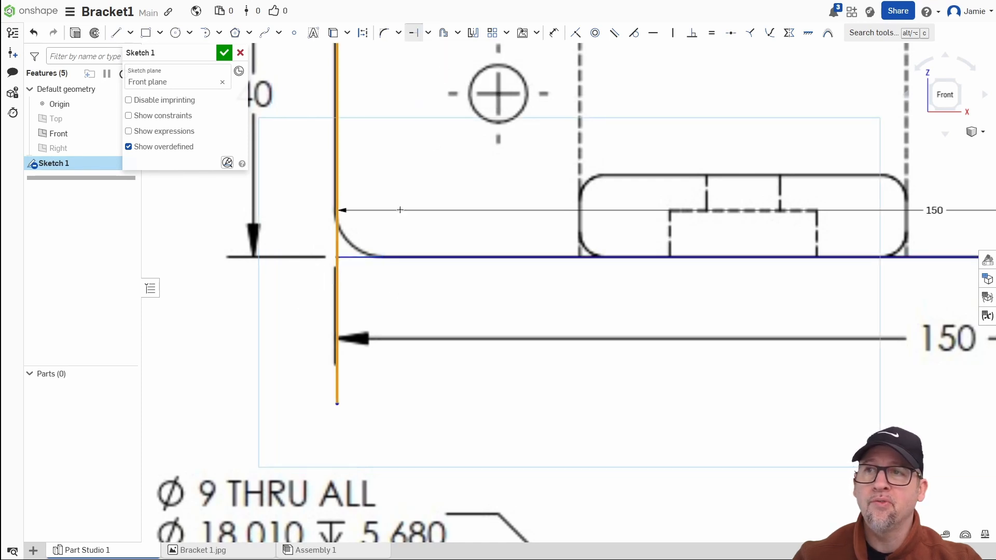
Step: Trim the part of the left vertical line that projects below the lower horizontal line
{"action": "left_click", "coordinate": [428, 33]}
{"action": "left_click", "coordinate": [433, 52]}
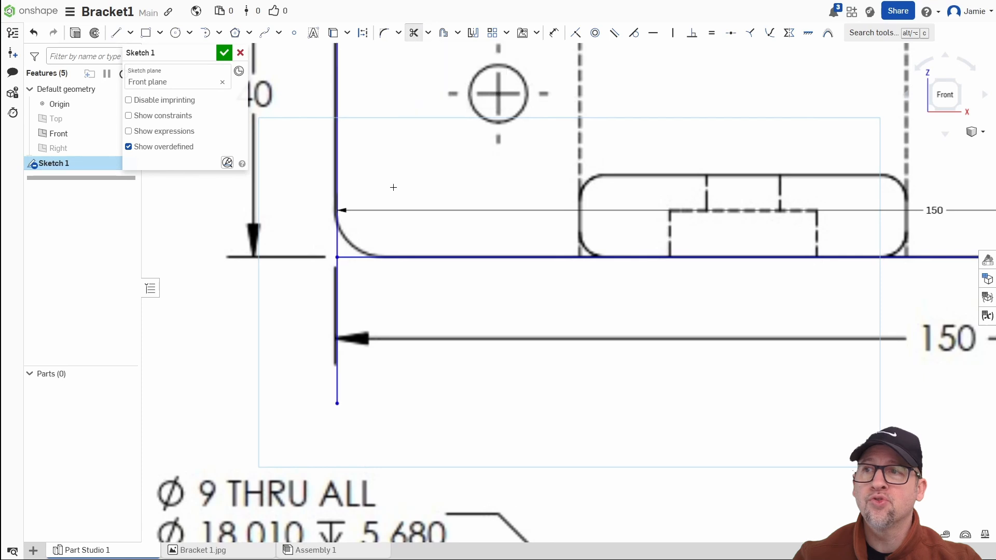
{"action": "left_click", "coordinate": [337, 299]}
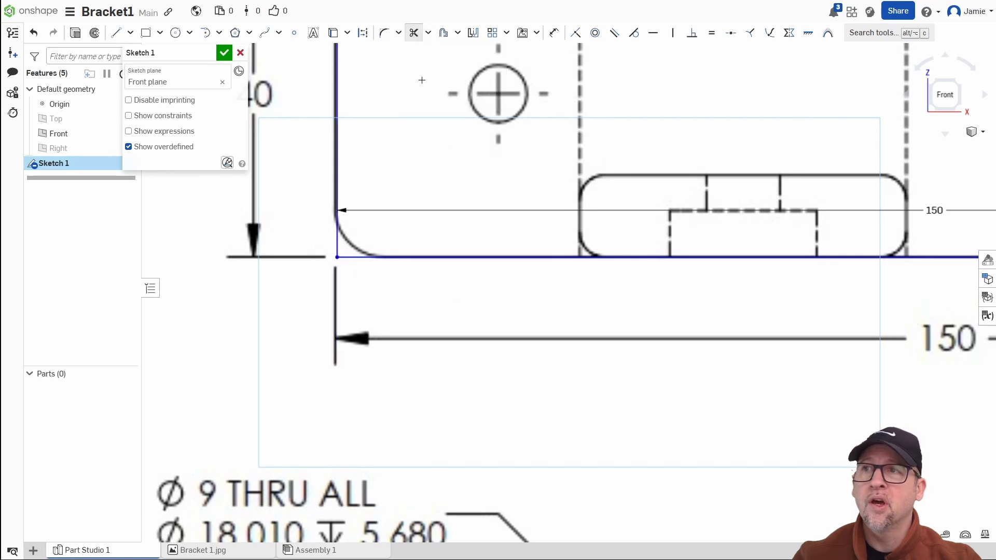
Step: Fillet the lower-left corner of the plan view outline with a 5 mm radius
{"action": "left_click", "coordinate": [384, 34]}
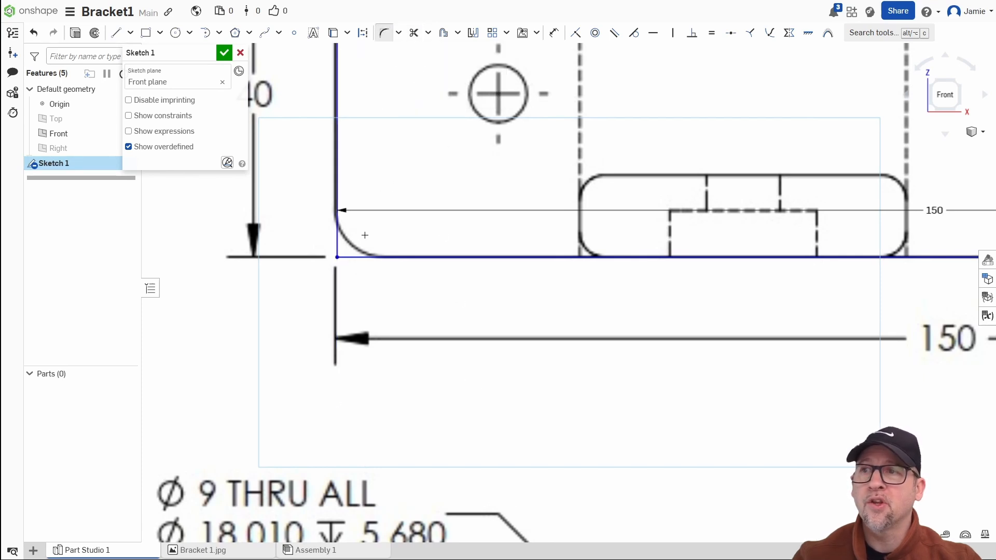
{"action": "left_click", "coordinate": [340, 244]}
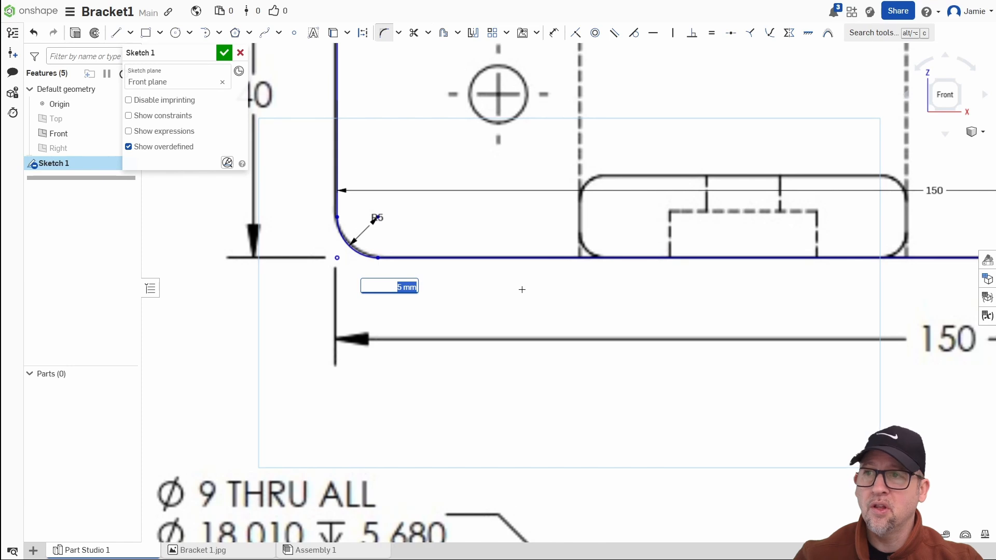
{"action": "key", "text": "Return"}
{"action": "scroll", "coordinate": [495, 284], "scroll_direction": "down", "scroll_amount": 2}
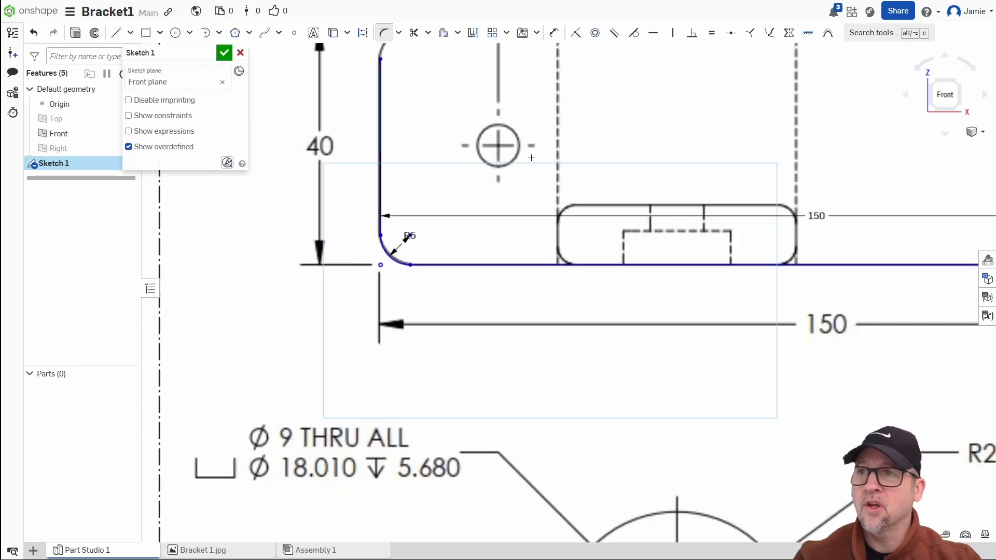
Step: Try to fillet the outline's upper-left corner between the open ends of the top and left lines
{"action": "middle_click_drag", "start_coordinate": [514, 141], "coordinate": [495, 276]}
{"action": "scroll", "coordinate": [378, 200], "scroll_direction": "up", "scroll_amount": 2}
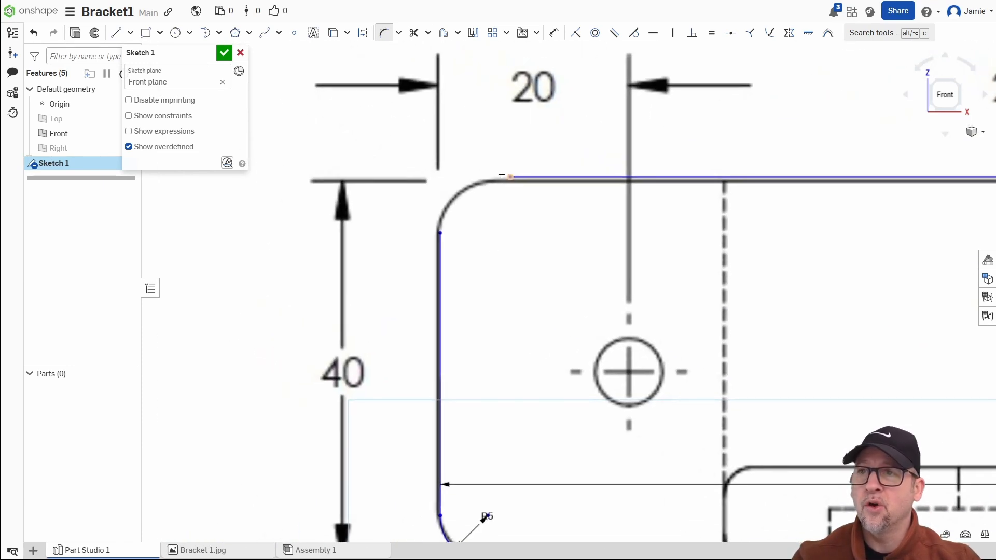
{"action": "left_click", "coordinate": [384, 33]}
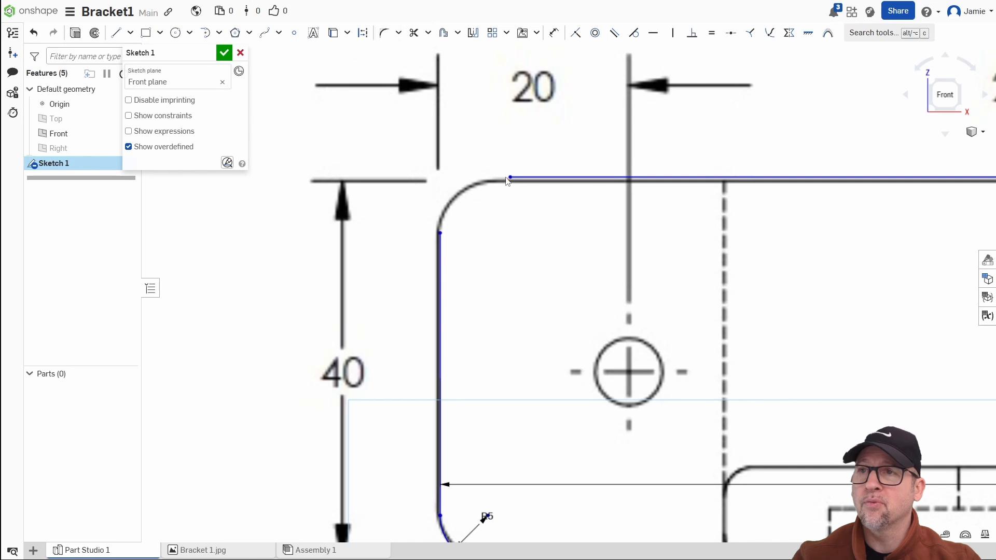
{"action": "left_click", "coordinate": [512, 178]}
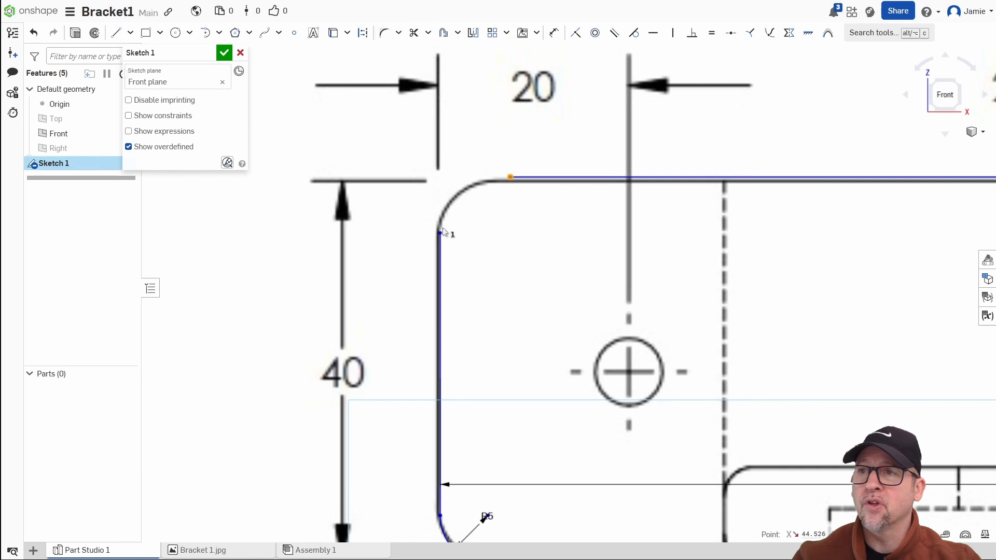
{"action": "left_click", "coordinate": [461, 193]}
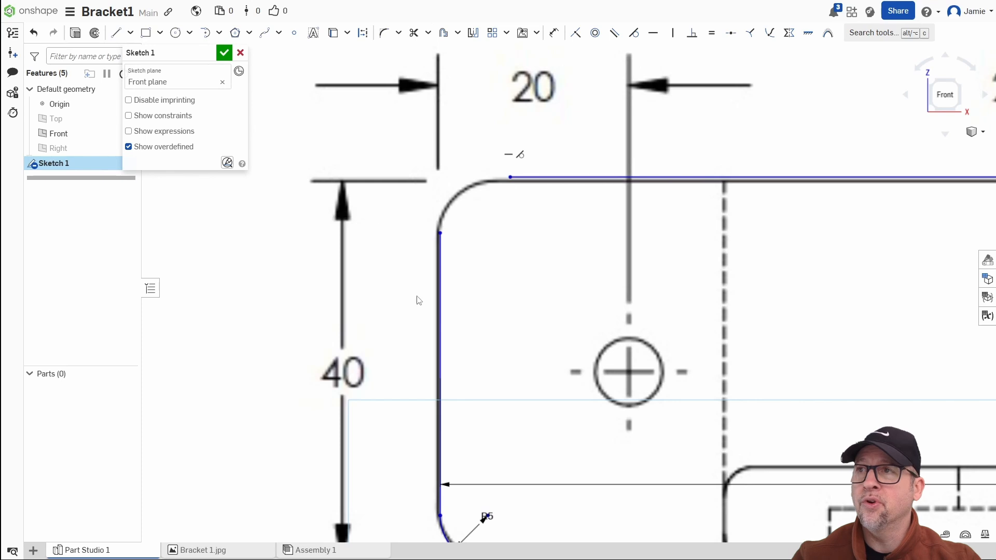
Step: Close the outline's upper-left corner with a 3 point arc of about 6 mm radius joining the top and left lines
{"action": "left_click", "coordinate": [219, 32]}
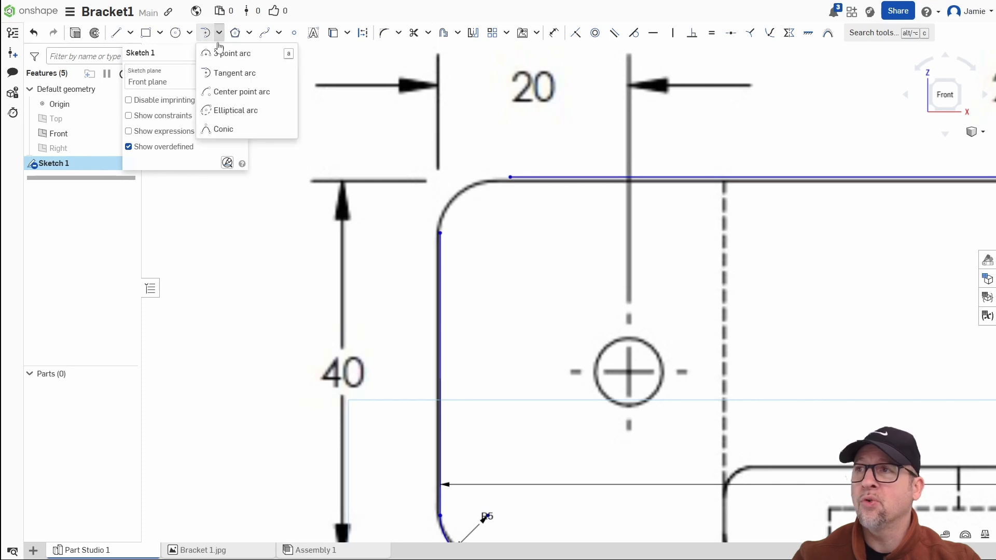
{"action": "left_click", "coordinate": [227, 54]}
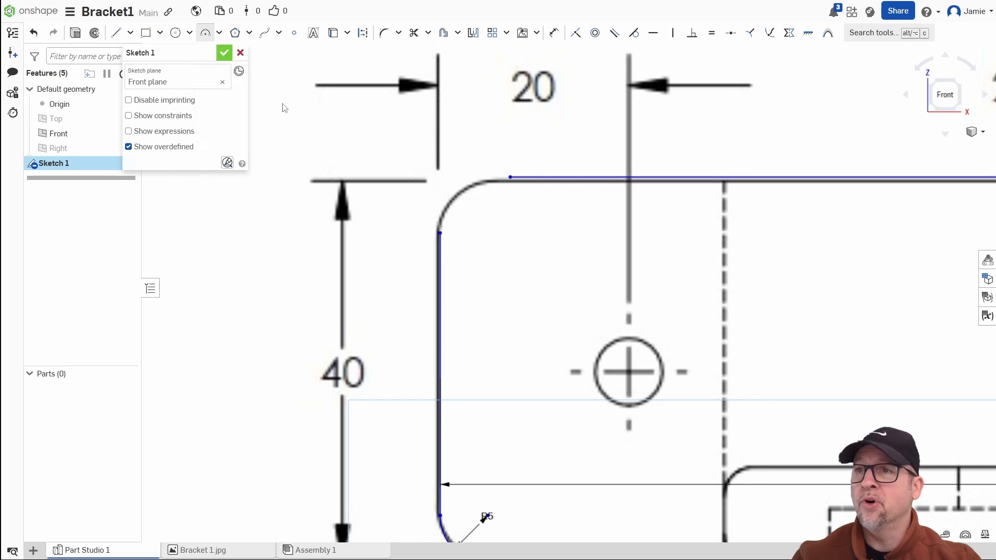
{"action": "left_click", "coordinate": [509, 177]}
{"action": "left_click", "coordinate": [438, 233]}
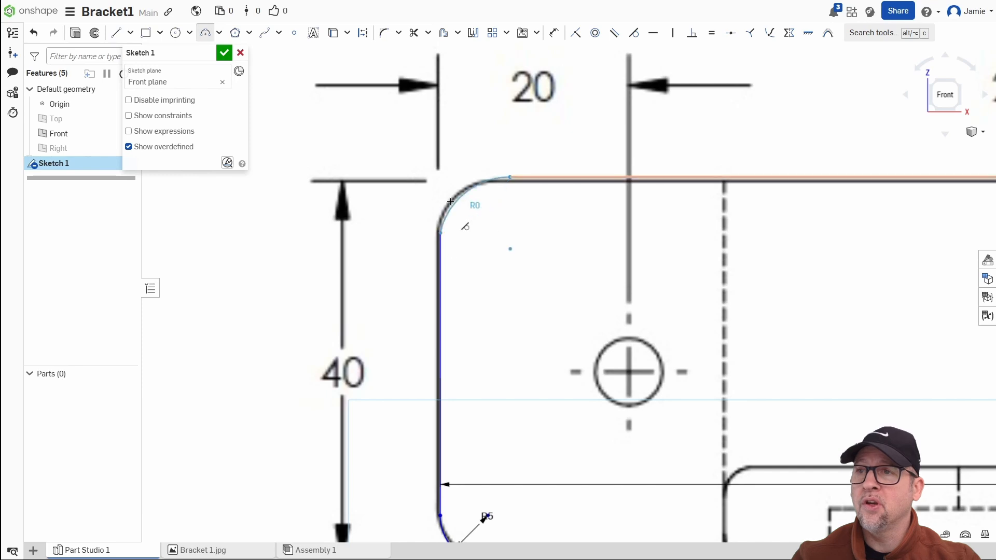
{"action": "left_click", "coordinate": [493, 229]}
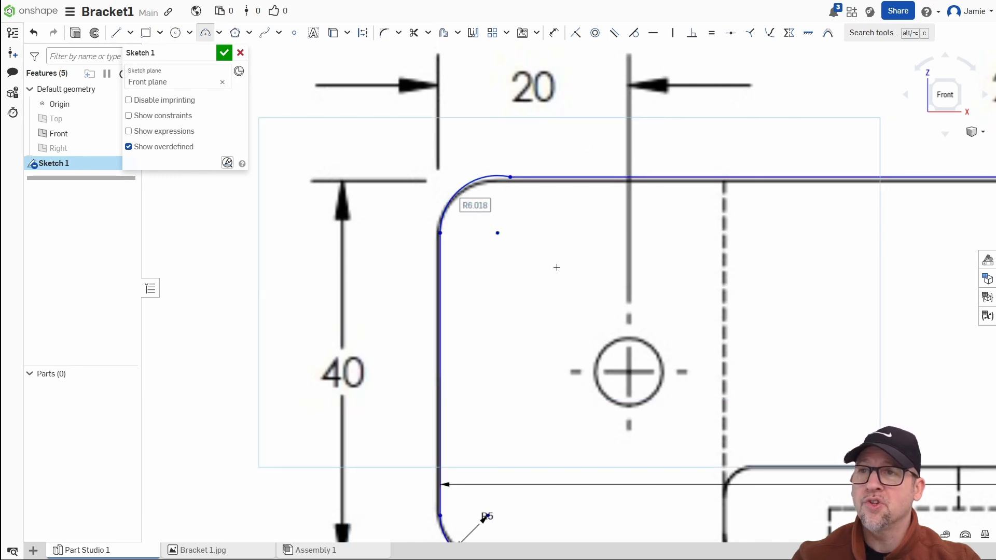
Step: Examine the traced plan view outline and the drawing views below it for features still missing from the sketch
{"action": "scroll", "coordinate": [555, 265], "scroll_direction": "down", "scroll_amount": 3}
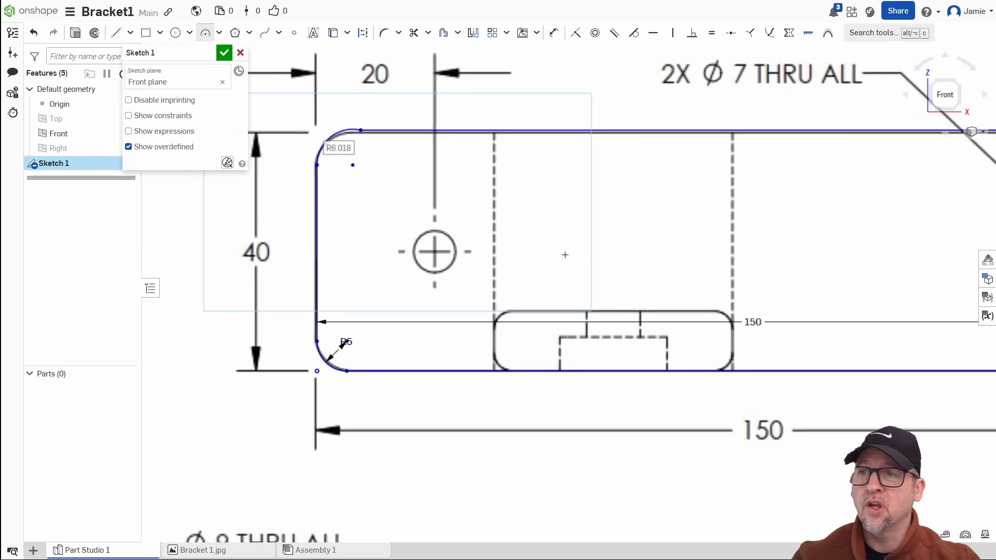
{"action": "middle_click_drag", "start_coordinate": [764, 277], "coordinate": [635, 259]}
{"action": "scroll", "coordinate": [671, 245], "scroll_direction": "down", "scroll_amount": 3}
{"action": "middle_click_drag", "start_coordinate": [753, 247], "coordinate": [699, 265]}
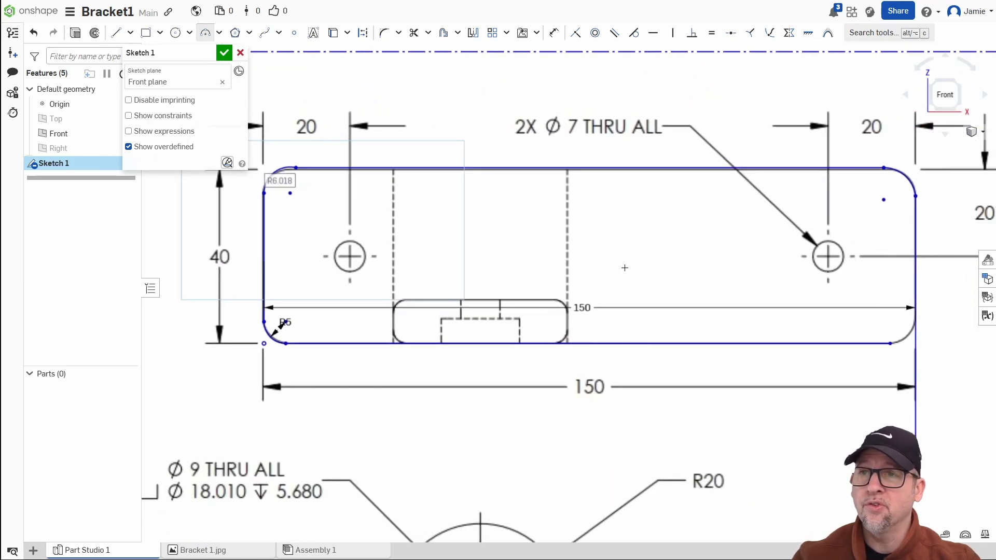
{"action": "mouse_move", "coordinate": [624, 268]}
{"action": "middle_mouse_down"}
{"action": "mouse_move", "coordinate": [652, 266]}
{"action": "mouse_move", "coordinate": [646, 234]}
{"action": "middle_mouse_up"}
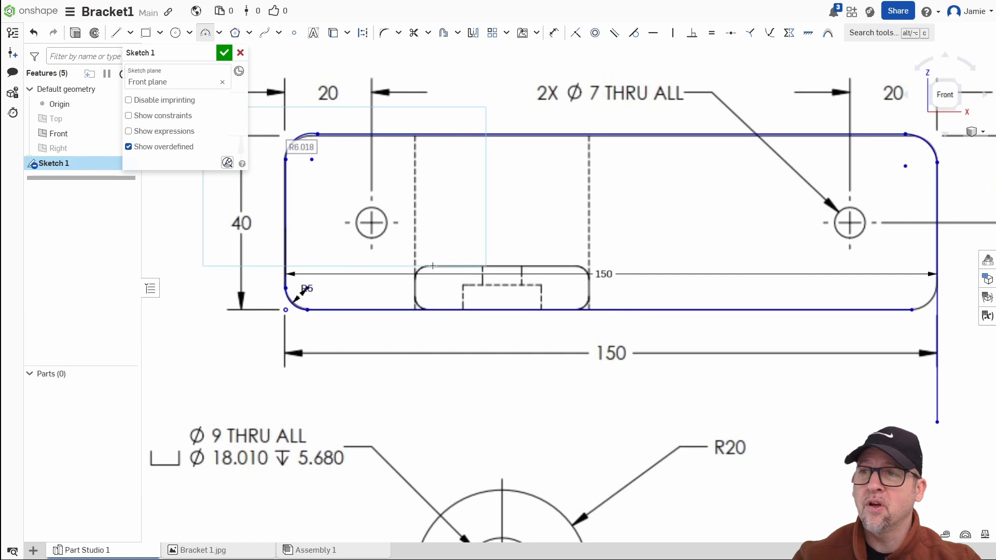
{"action": "middle_click_drag", "start_coordinate": [574, 270], "coordinate": [586, 317]}
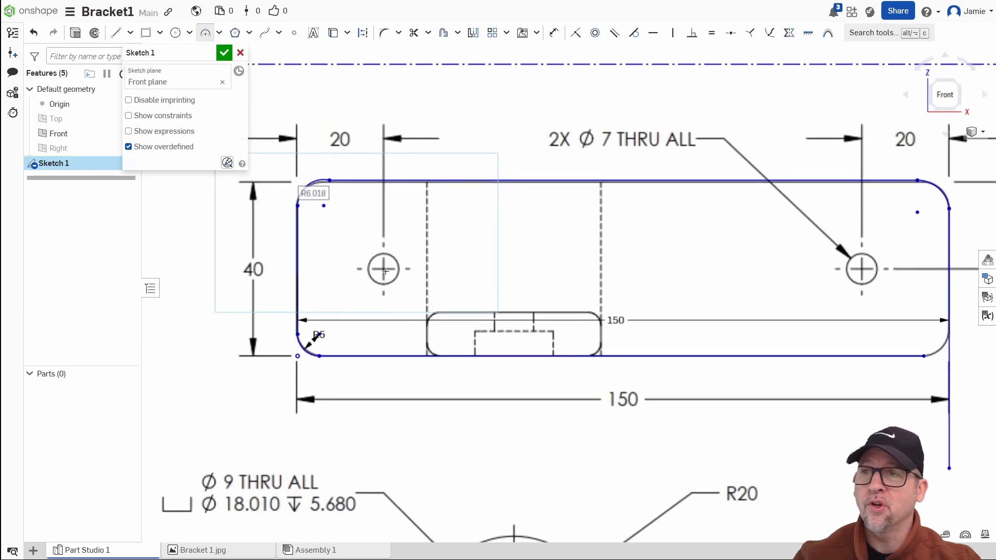
{"action": "scroll", "coordinate": [681, 404], "scroll_direction": "down", "scroll_amount": 2}
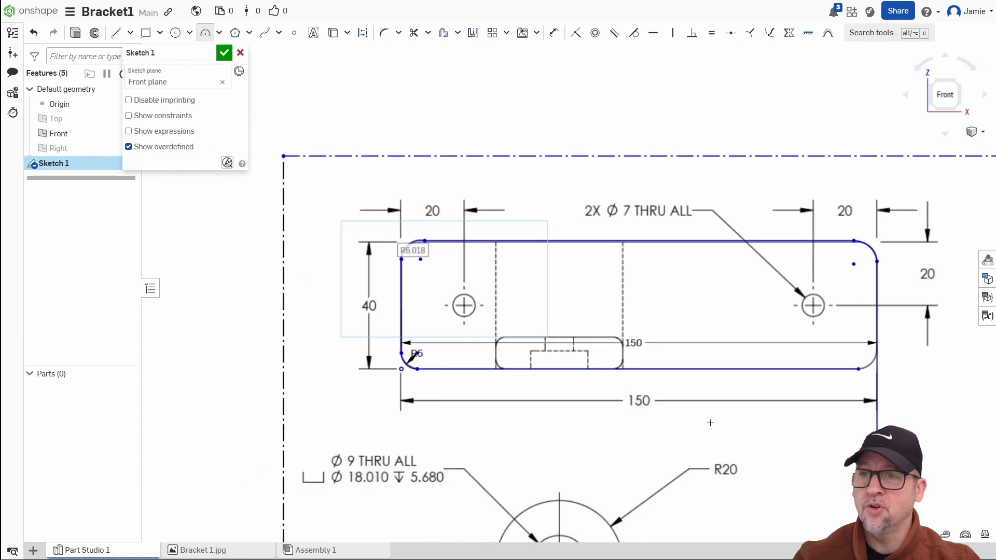
{"action": "middle_click_drag", "start_coordinate": [708, 422], "coordinate": [657, 200]}
{"action": "scroll", "coordinate": [641, 260], "scroll_direction": "down", "scroll_amount": 3}
{"action": "scroll", "coordinate": [560, 241], "scroll_direction": "up", "scroll_amount": 3}
{"action": "mouse_move", "coordinate": [560, 242]}
{"action": "middle_mouse_down"}
{"action": "mouse_move", "coordinate": [560, 269]}
{"action": "mouse_move", "coordinate": [621, 395]}
{"action": "middle_mouse_up"}
{"action": "scroll", "coordinate": [608, 289], "scroll_direction": "up", "scroll_amount": 3}
{"action": "middle_click_drag", "start_coordinate": [773, 367], "coordinate": [733, 396]}
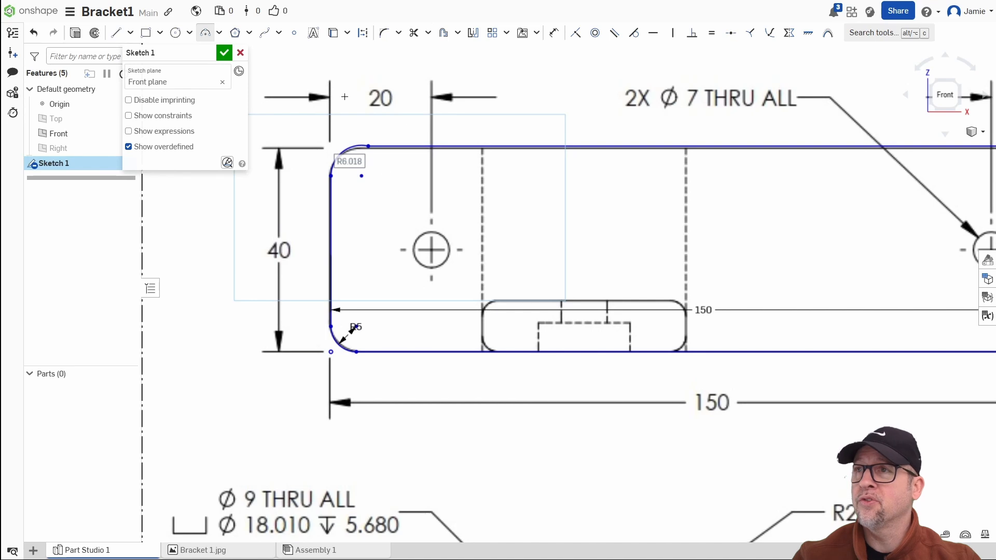
Step: Sketch a corner rectangle about 40 by 10.5 mm over the rounded boss in the plan view, down to the outline's lower edge
{"action": "left_click", "coordinate": [146, 33]}
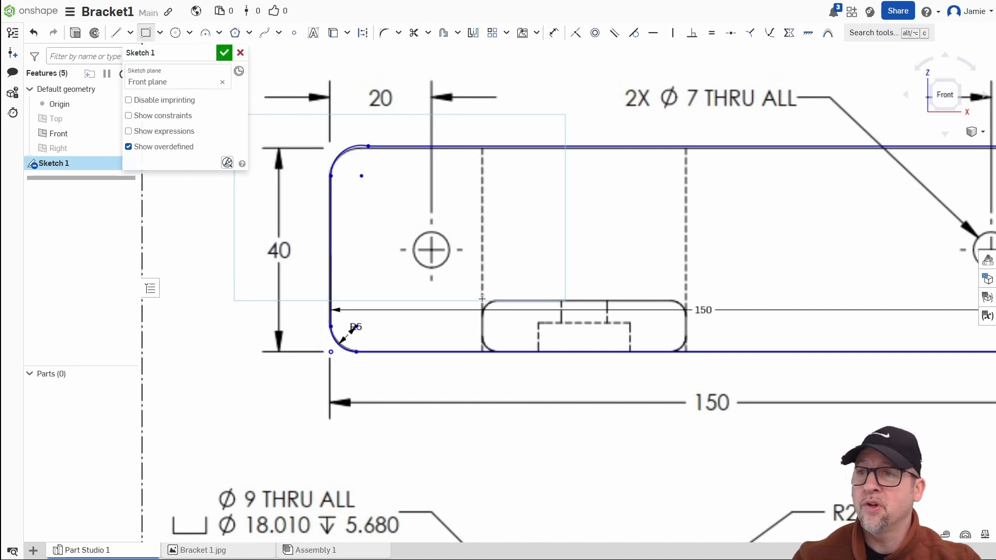
{"action": "left_click", "coordinate": [482, 298]}
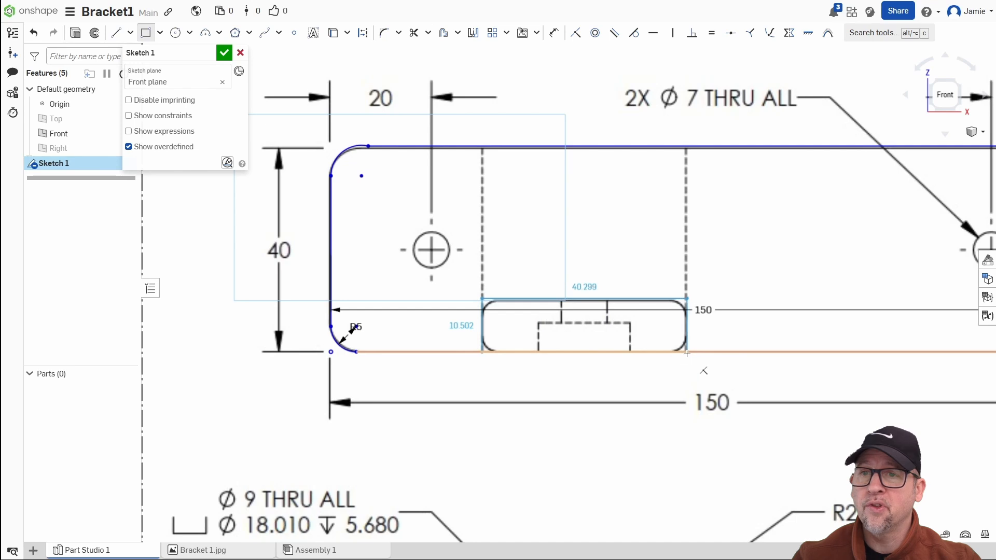
{"action": "left_click", "coordinate": [686, 352]}
{"action": "scroll", "coordinate": [565, 370], "scroll_direction": "up", "scroll_amount": 3}
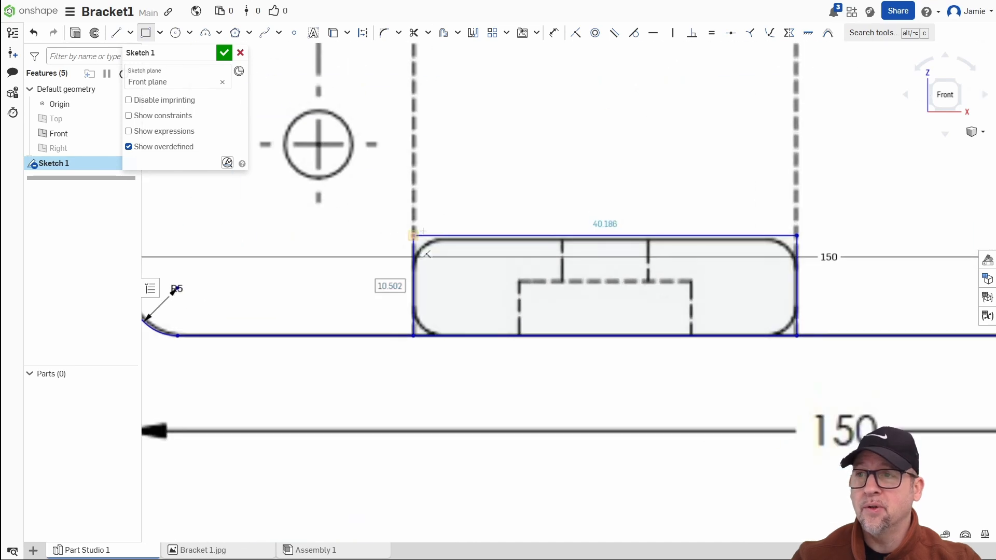
Step: Fillet the two left corners of the boss rectangle with a 5 mm radius
{"action": "left_click", "coordinate": [384, 33]}
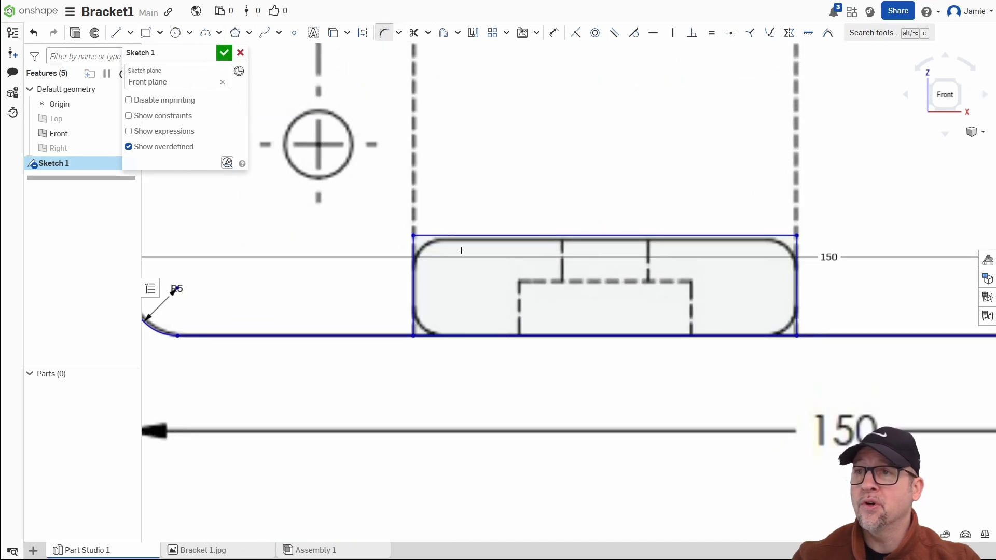
{"action": "left_click", "coordinate": [415, 245]}
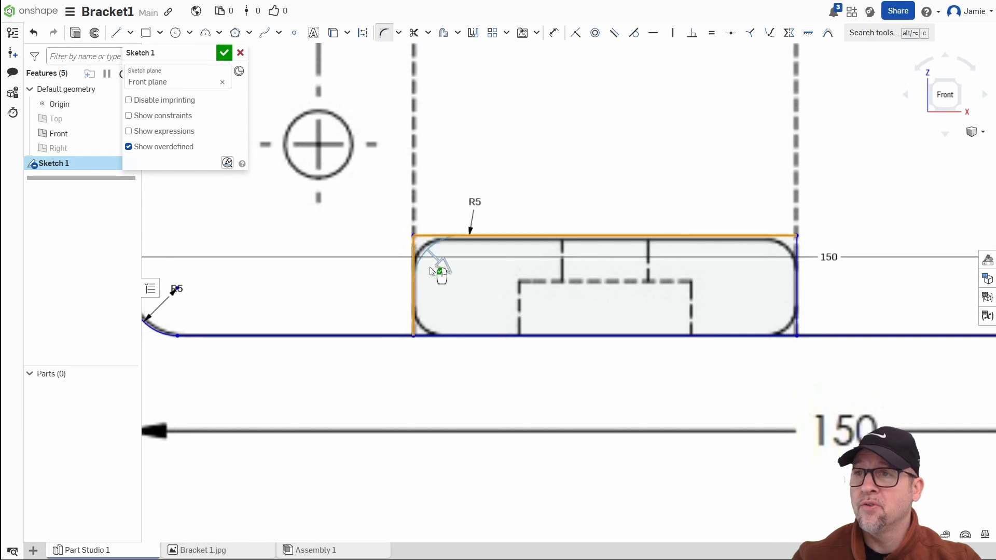
{"action": "left_click", "coordinate": [431, 280]}
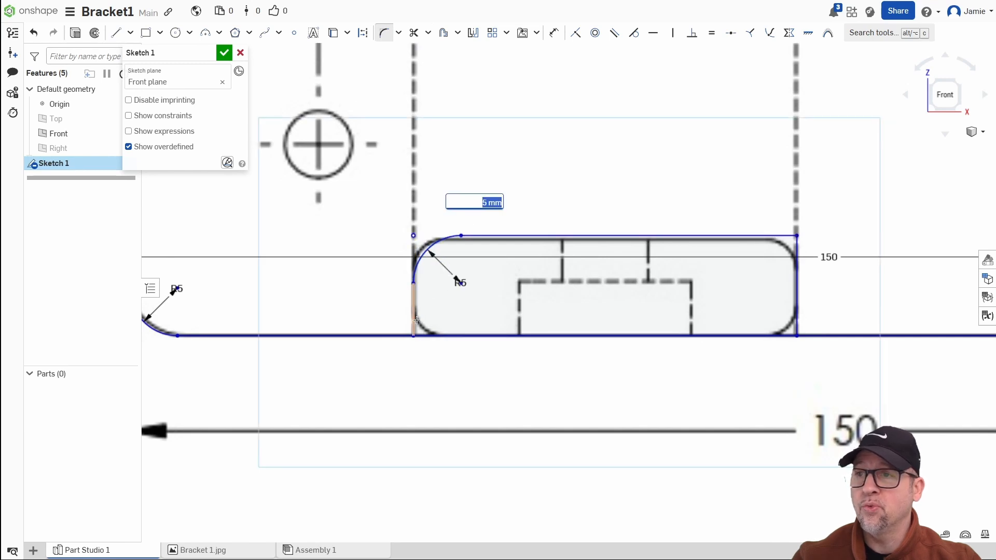
{"action": "key", "text": "Return"}
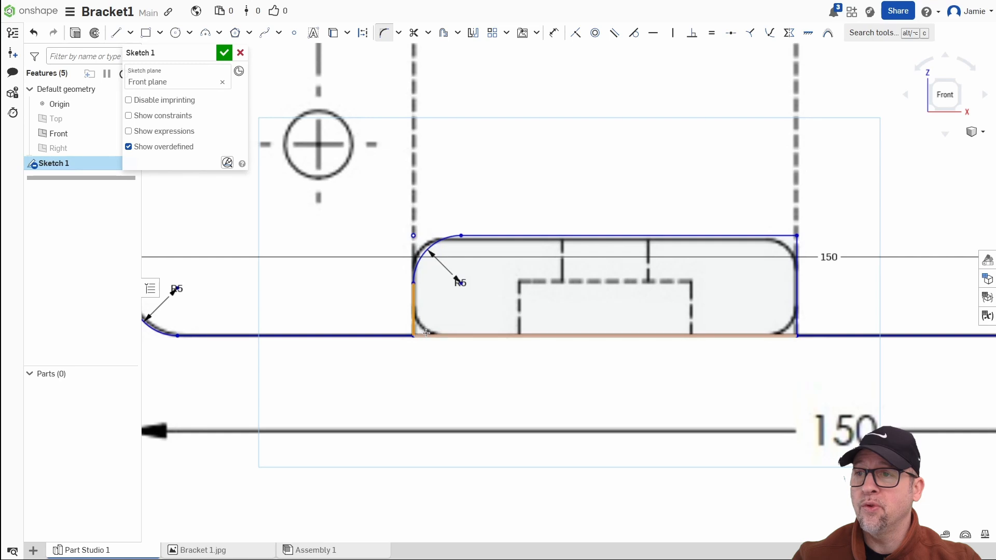
{"action": "left_click", "coordinate": [417, 333]}
{"action": "left_click", "coordinate": [501, 313]}
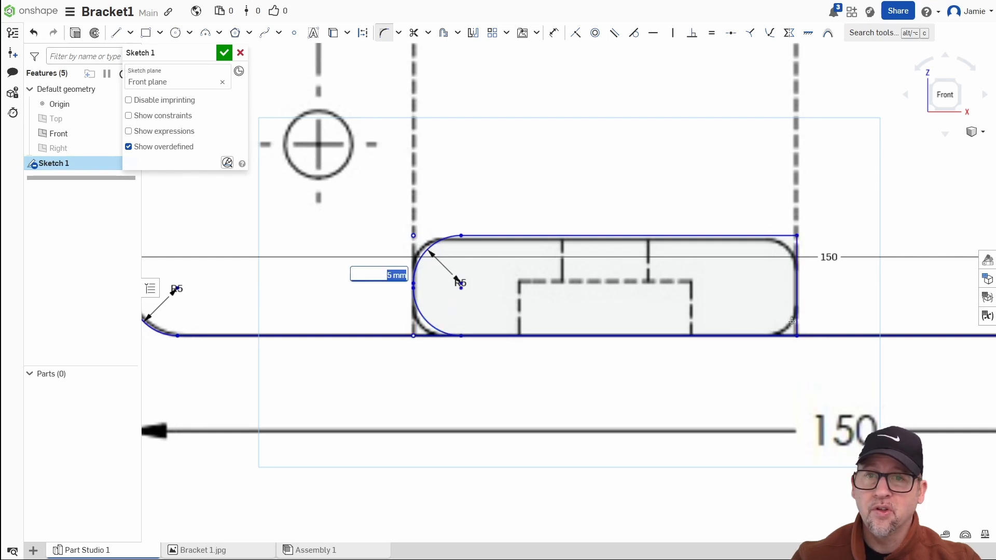
{"action": "key", "text": "Return"}
Step: Fillet the two right corners of the boss rectangle with a 5 mm radius
{"action": "left_click", "coordinate": [789, 333]}
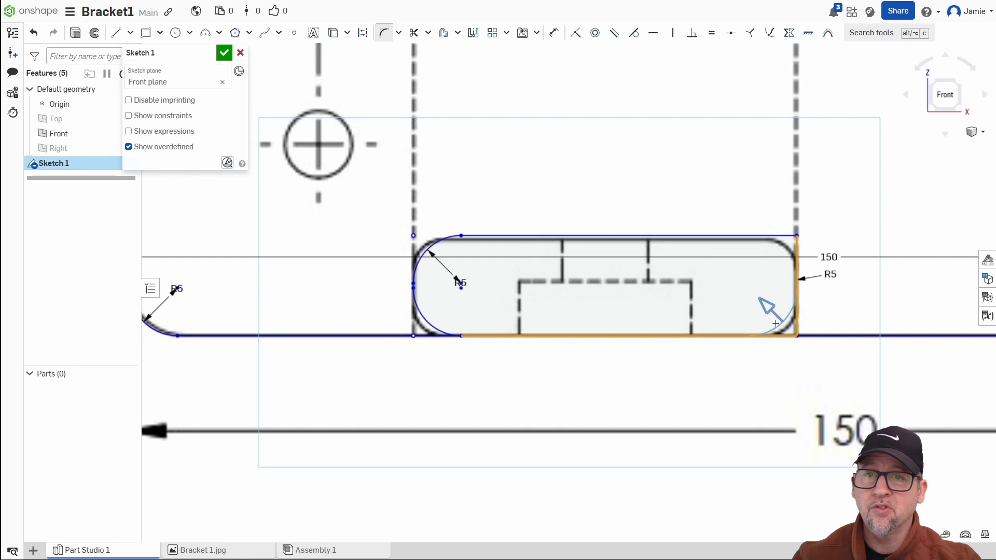
{"action": "left_click", "coordinate": [762, 310]}
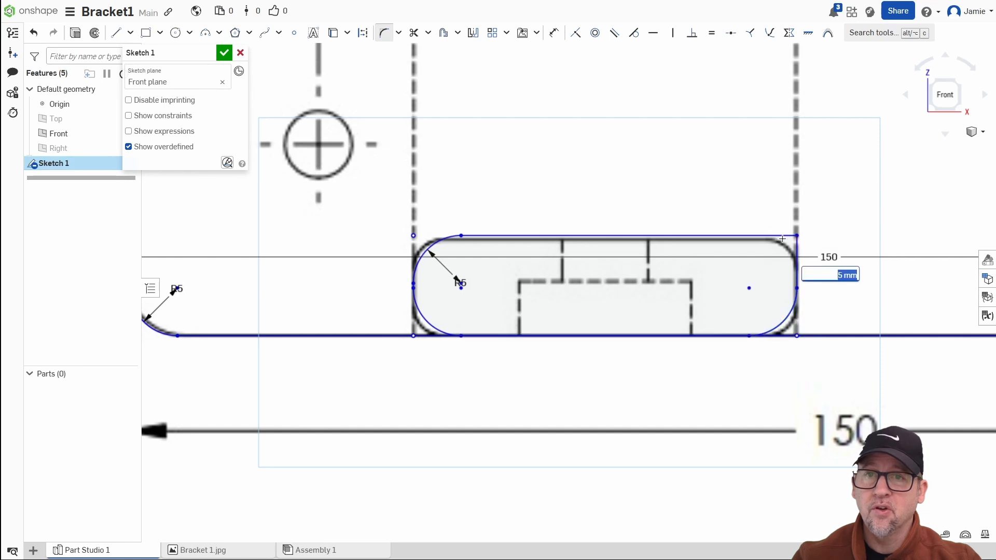
{"action": "key", "text": "Return"}
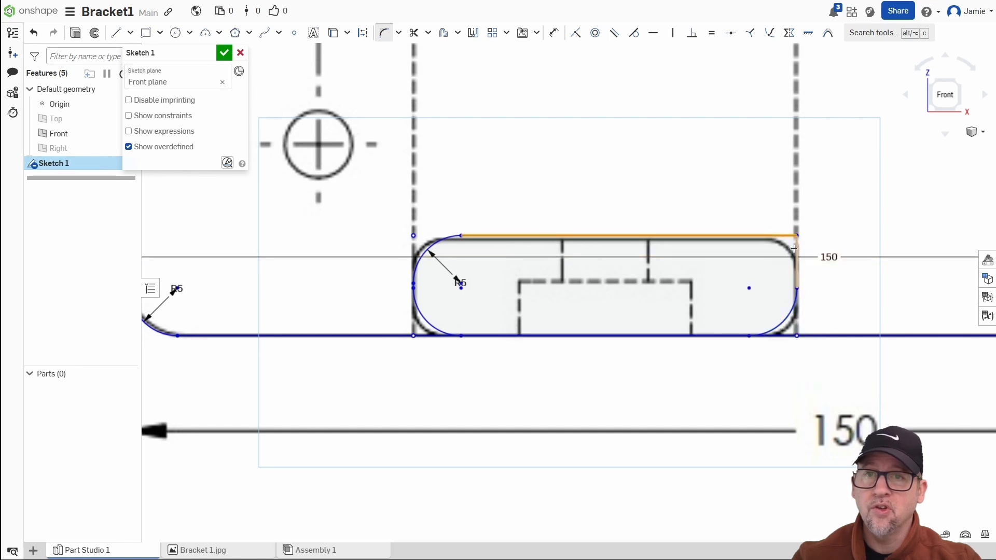
{"action": "left_click", "coordinate": [793, 249]}
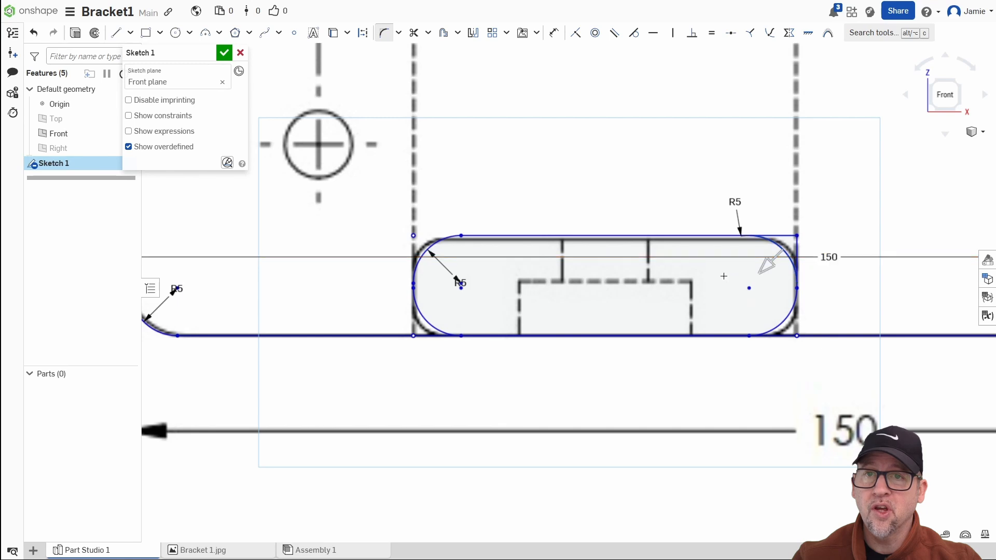
{"action": "scroll", "coordinate": [720, 280], "scroll_direction": "down", "scroll_amount": 3}
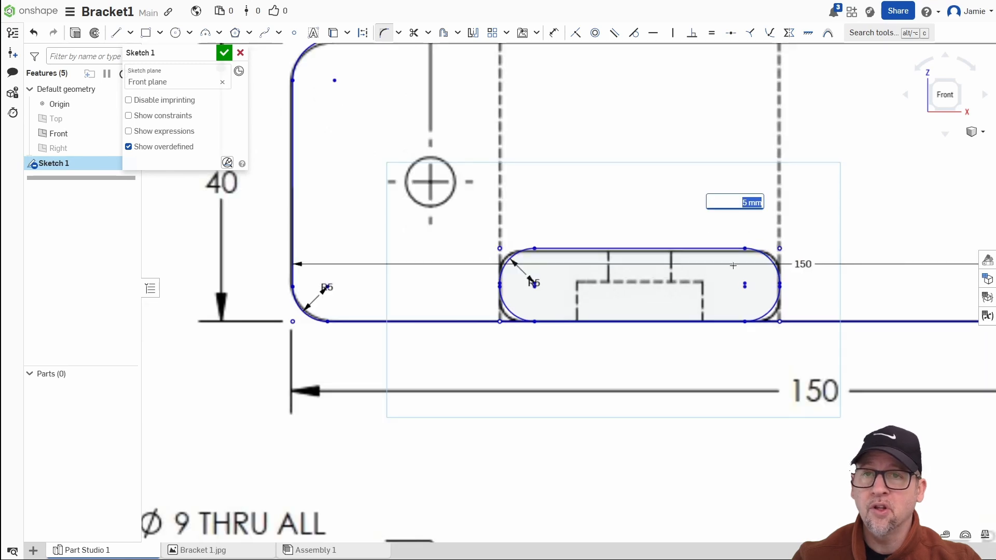
{"action": "key", "text": "Return"}
Step: Set the radius of the boss rectangle's corner fillets to 4 mm
{"action": "scroll", "coordinate": [639, 236], "scroll_direction": "down", "scroll_amount": 2}
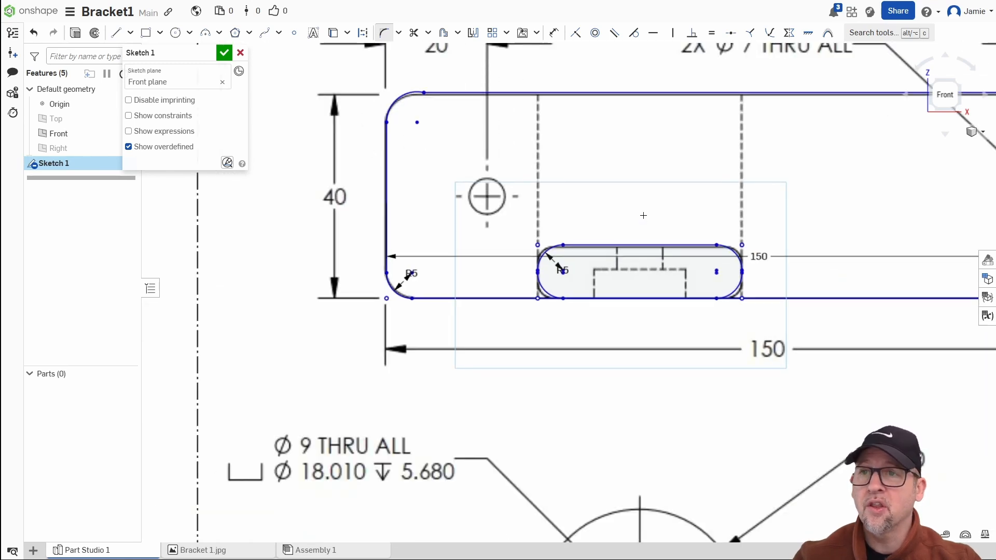
{"action": "scroll", "coordinate": [560, 270], "scroll_direction": "up", "scroll_amount": 5}
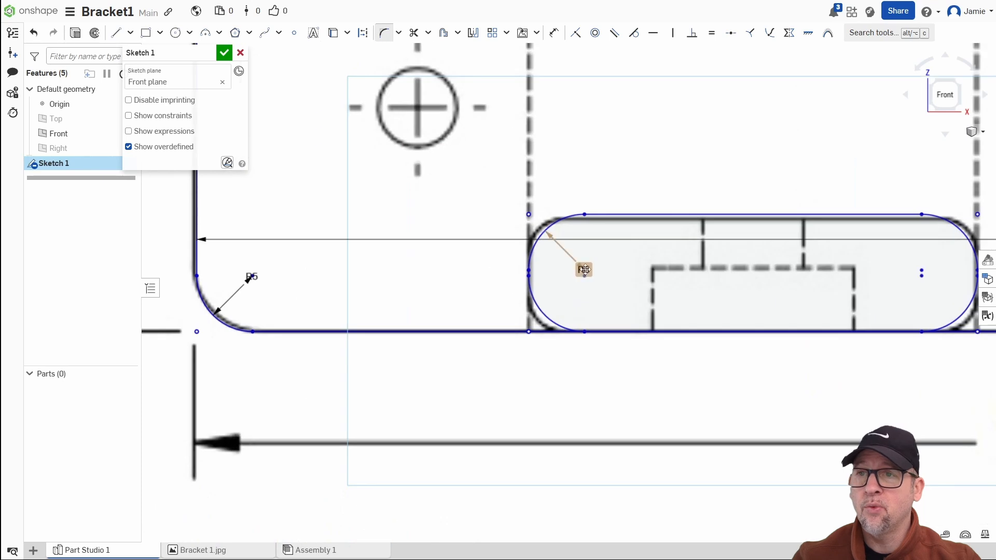
{"action": "double_click", "coordinate": [582, 265]}
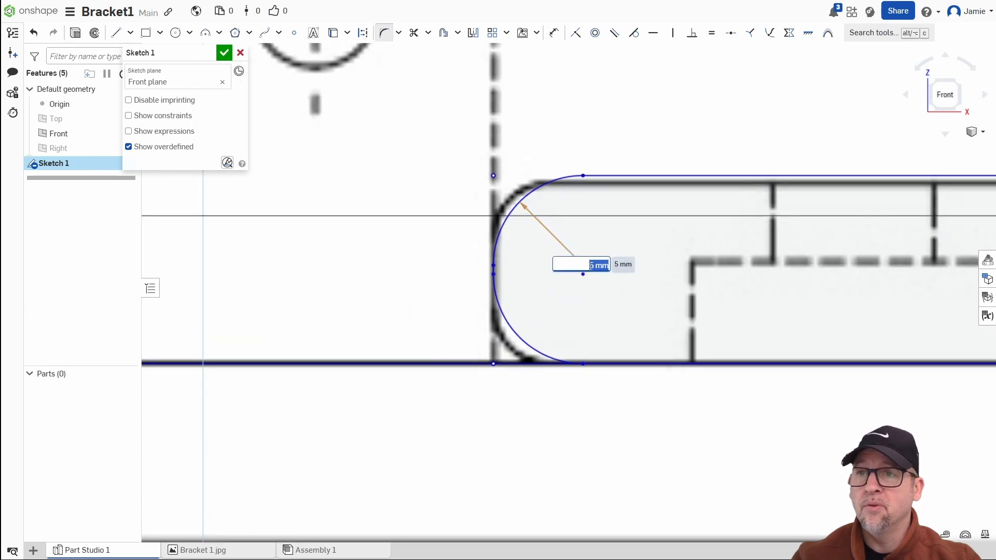
{"action": "type", "text": "4"}
{"action": "key", "text": "Return"}
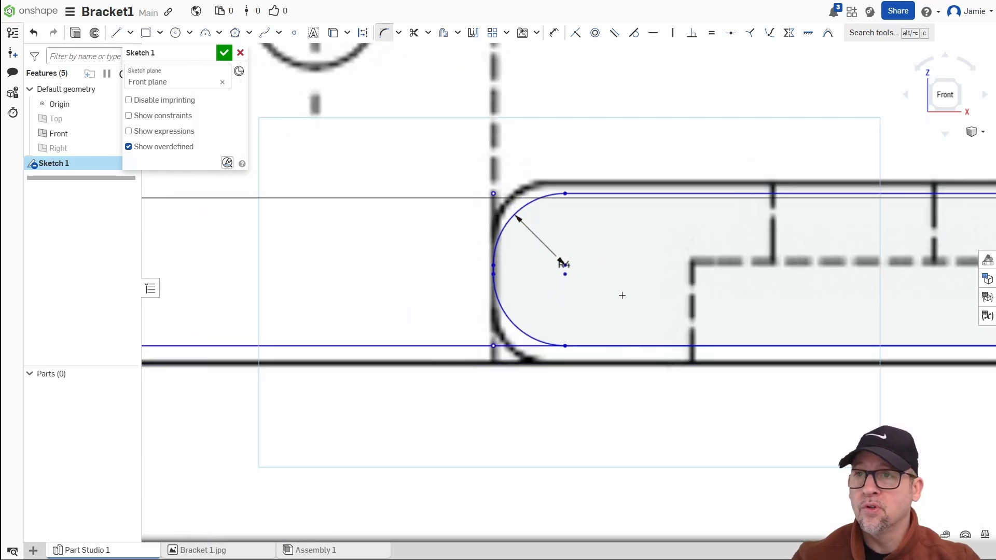
Step: Undo the last fillet radius change on the boss rectangle
{"action": "scroll", "coordinate": [601, 260], "scroll_direction": "down", "scroll_amount": 3}
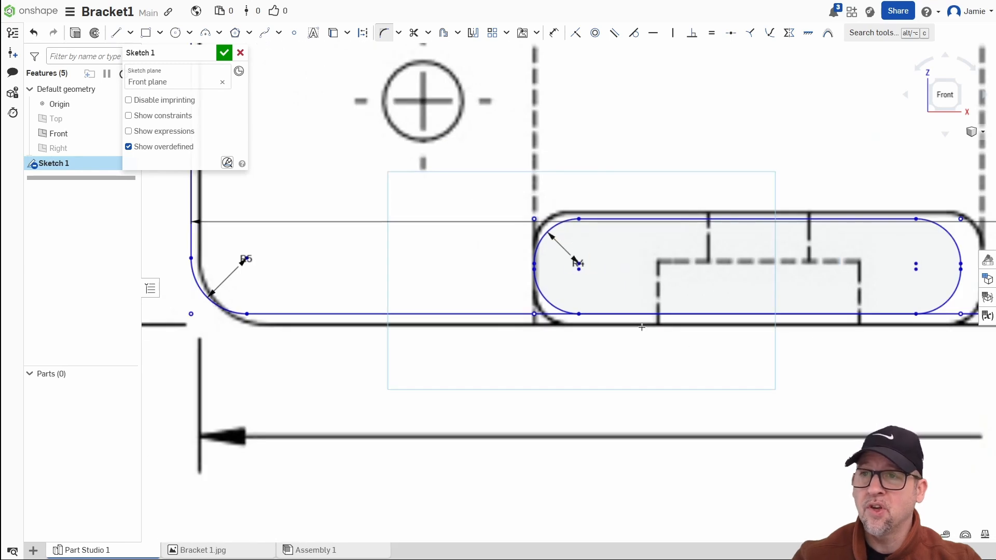
{"action": "key", "text": "Escape"}
{"action": "key", "text": "ctrl+z"}
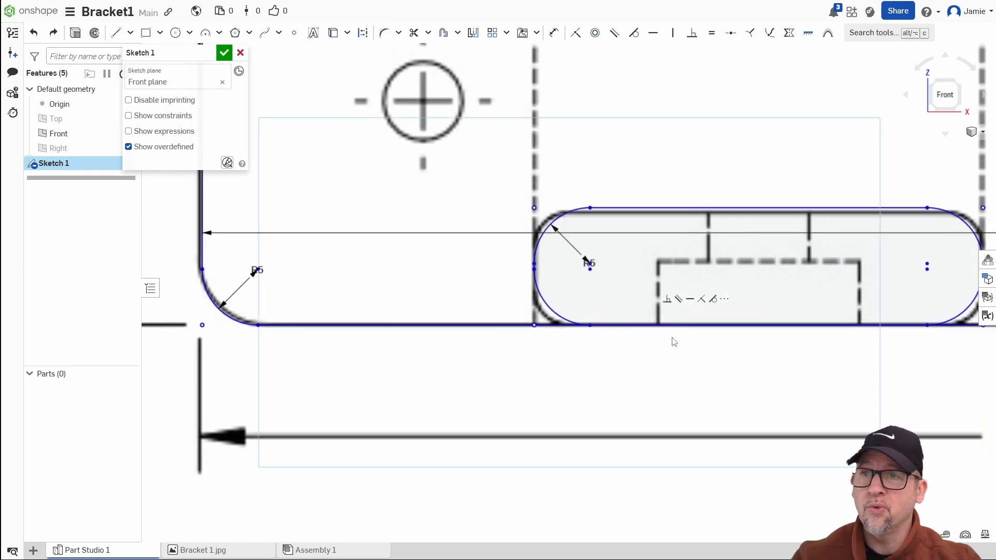
Step: Turn on the display of constraints in the sketch around the filleted boss rectangle
{"action": "middle_click_drag", "start_coordinate": [682, 336], "coordinate": [594, 341]}
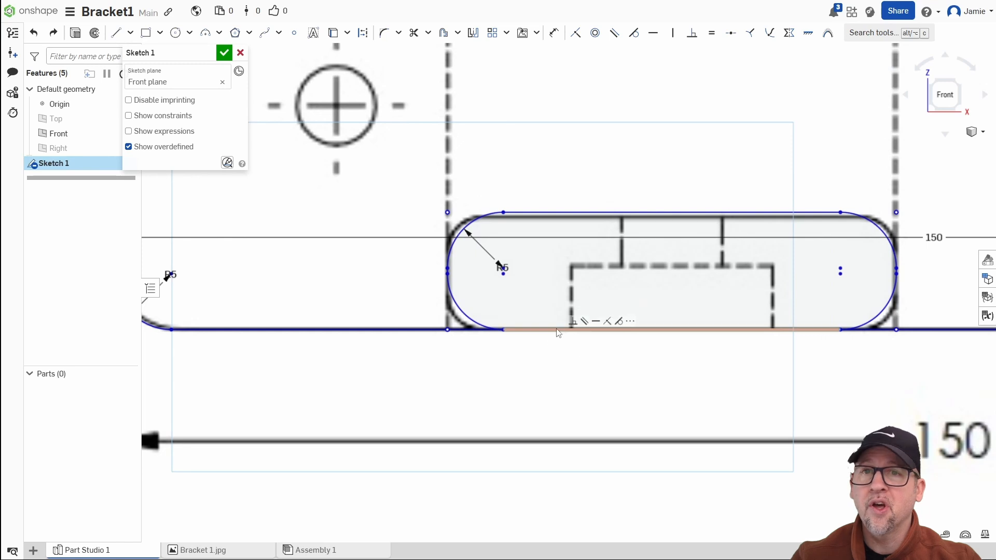
{"action": "left_click", "coordinate": [128, 115]}
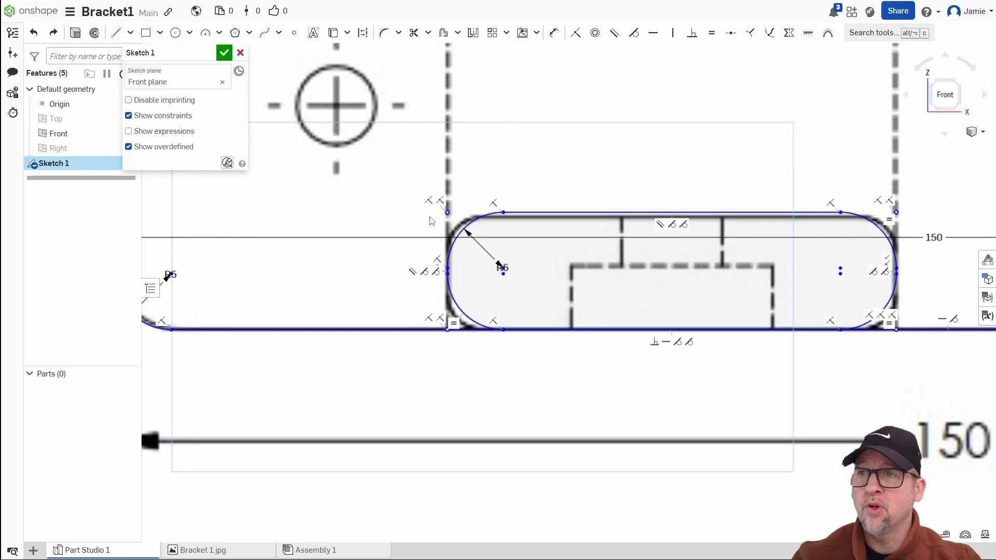
Step: Examine the constraints and fillet fit around the corners of the boss rectangle against the drawing image
{"action": "scroll", "coordinate": [435, 216], "scroll_direction": "up", "scroll_amount": 4}
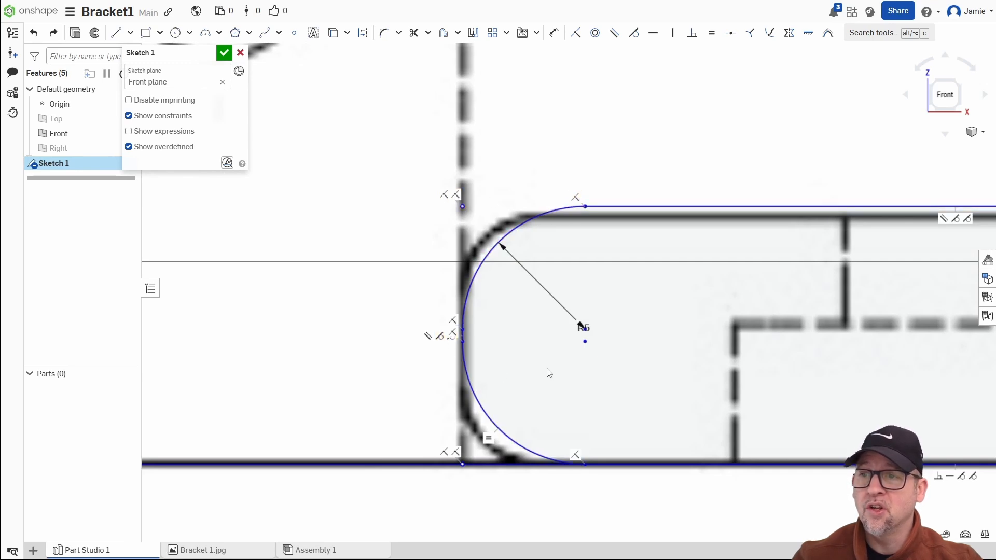
{"action": "middle_click_drag", "start_coordinate": [547, 372], "coordinate": [479, 286]}
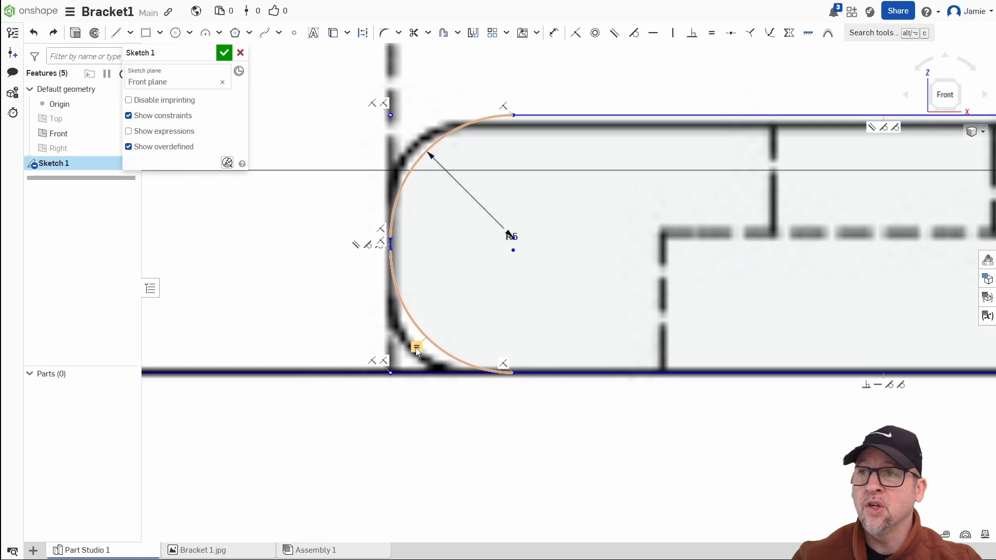
{"action": "scroll", "coordinate": [435, 189], "scroll_direction": "down", "scroll_amount": 3}
{"action": "middle_click_drag", "start_coordinate": [760, 239], "coordinate": [641, 288]}
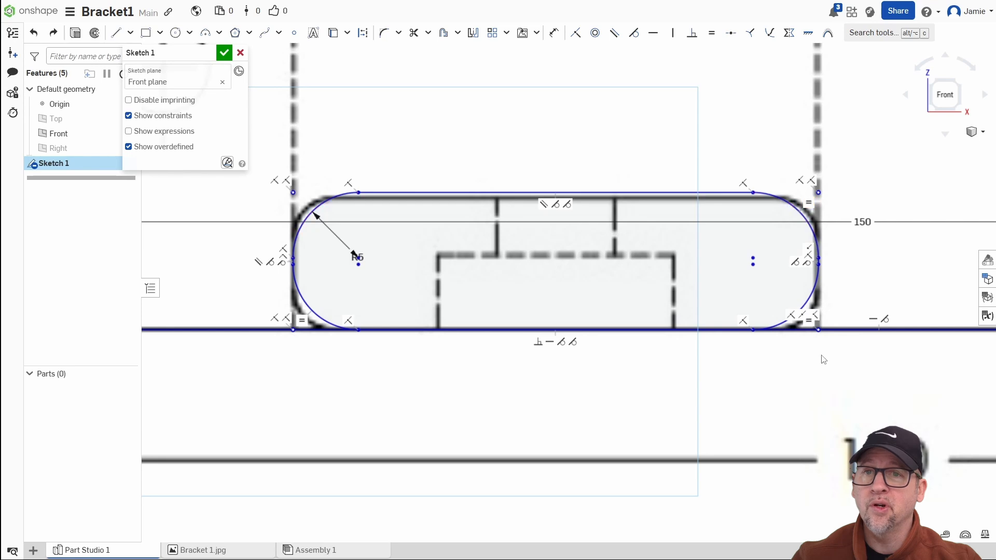
{"action": "middle_click_drag", "start_coordinate": [457, 281], "coordinate": [544, 296]}
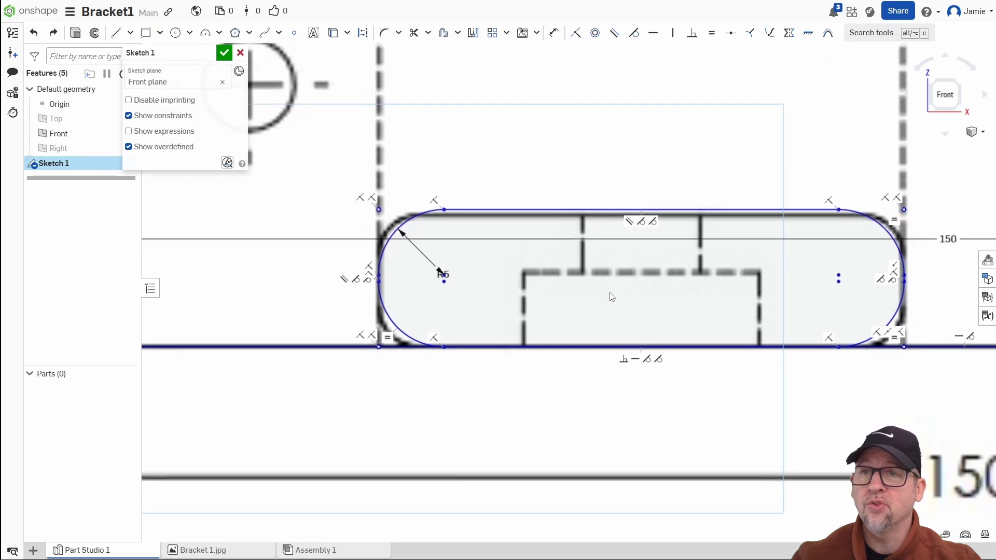
{"action": "scroll", "coordinate": [623, 315], "scroll_direction": "down", "scroll_amount": 3}
{"action": "scroll", "coordinate": [547, 300], "scroll_direction": "up", "scroll_amount": 3}
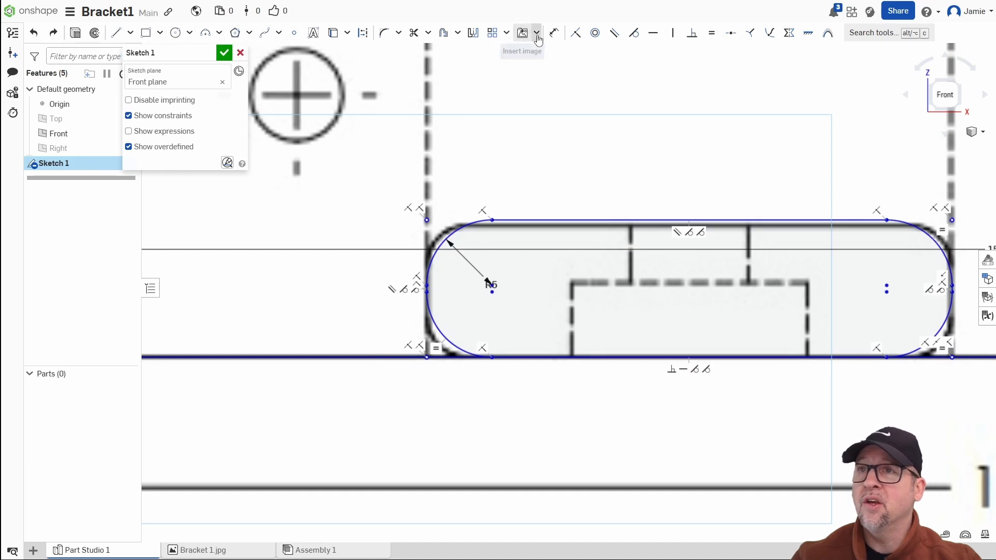
Step: Dimension the distance between the boss rectangle's upper and lower edges as 10 mm
{"action": "left_click", "coordinate": [554, 33]}
{"action": "left_click", "coordinate": [529, 220]}
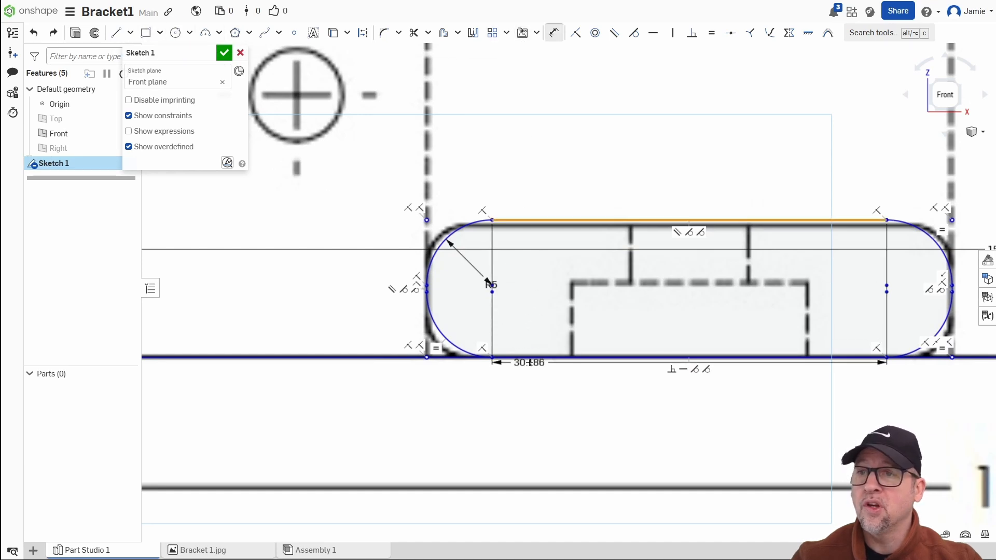
{"action": "left_click", "coordinate": [528, 357]}
{"action": "left_click", "coordinate": [345, 314]}
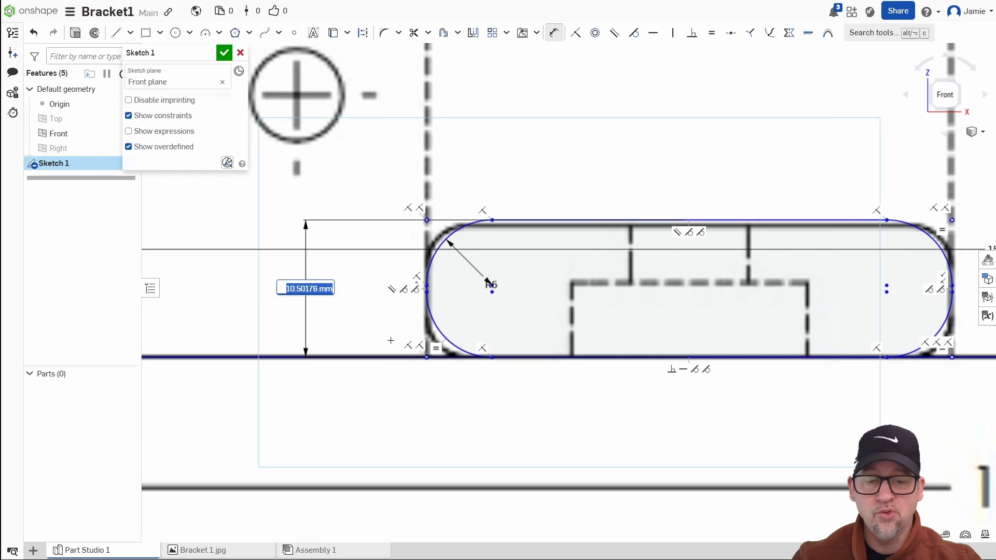
{"action": "type", "text": "10"}
{"action": "key", "text": "Return"}
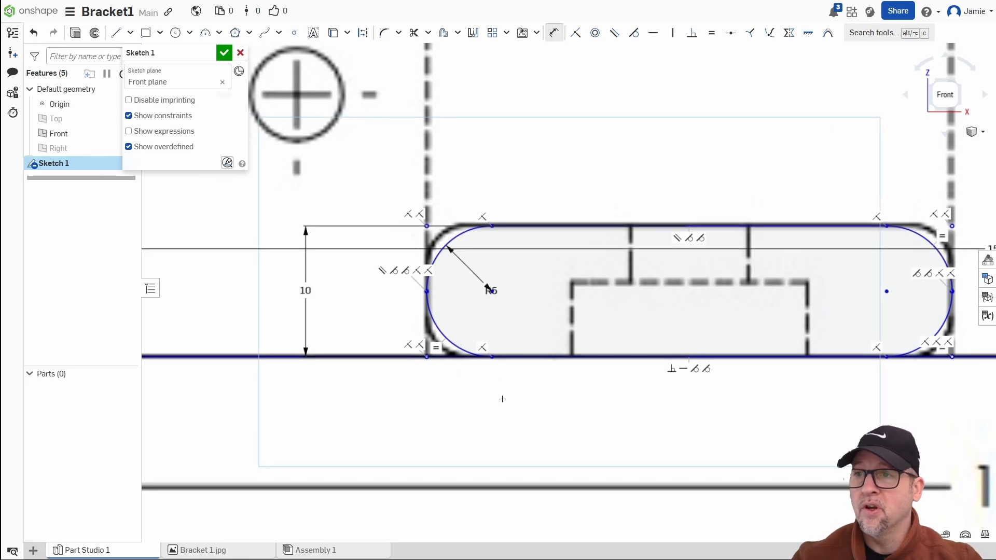
Step: Set the boss rectangle's corner fillet radius to 4 mm and move its upper edge back onto the drawing's line
{"action": "scroll", "coordinate": [453, 287], "scroll_direction": "up", "scroll_amount": 3}
{"action": "scroll", "coordinate": [523, 291], "scroll_direction": "down", "scroll_amount": 2}
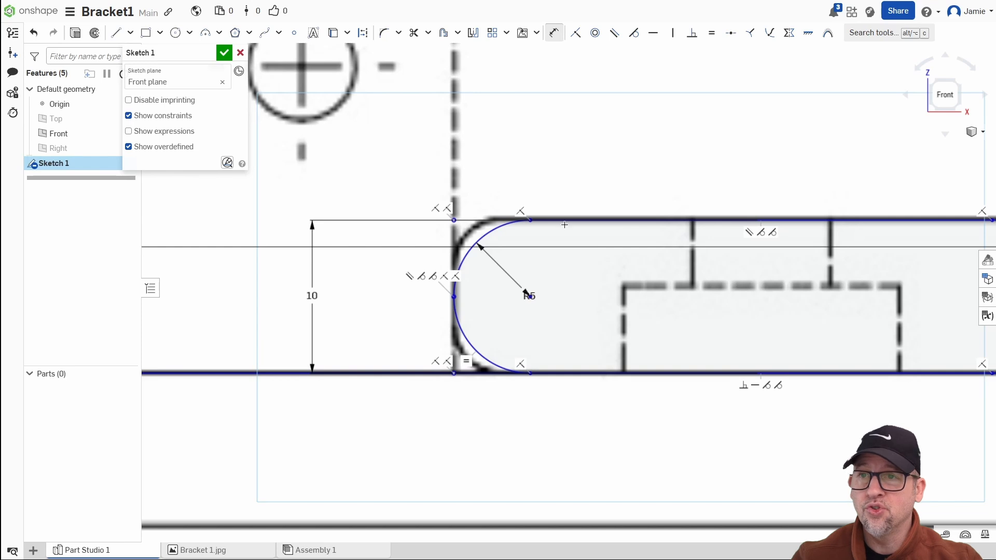
{"action": "scroll", "coordinate": [534, 300], "scroll_direction": "down", "scroll_amount": 3}
{"action": "scroll", "coordinate": [534, 259], "scroll_direction": "up", "scroll_amount": 3}
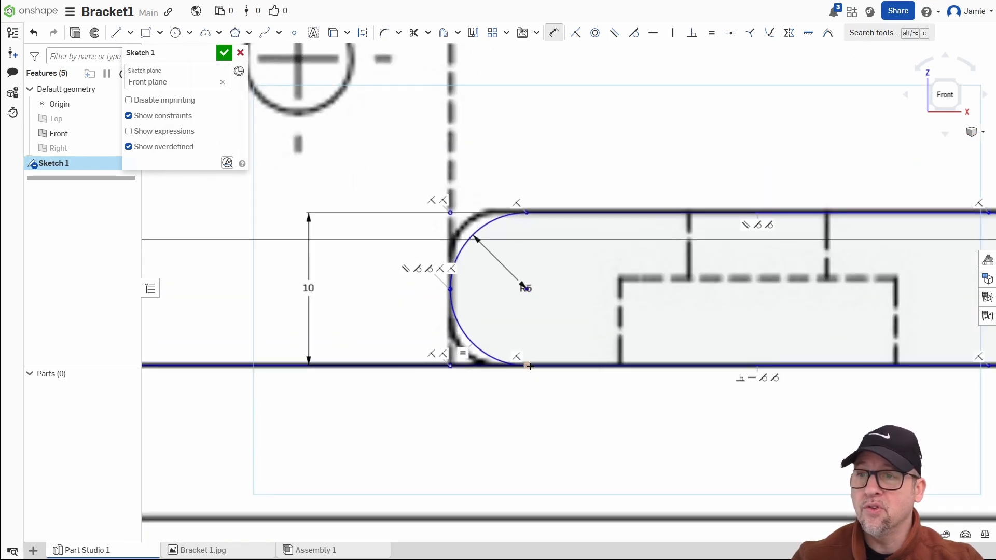
{"action": "scroll", "coordinate": [552, 347], "scroll_direction": "down", "scroll_amount": 3}
{"action": "middle_click_drag", "start_coordinate": [524, 378], "coordinate": [533, 313]}
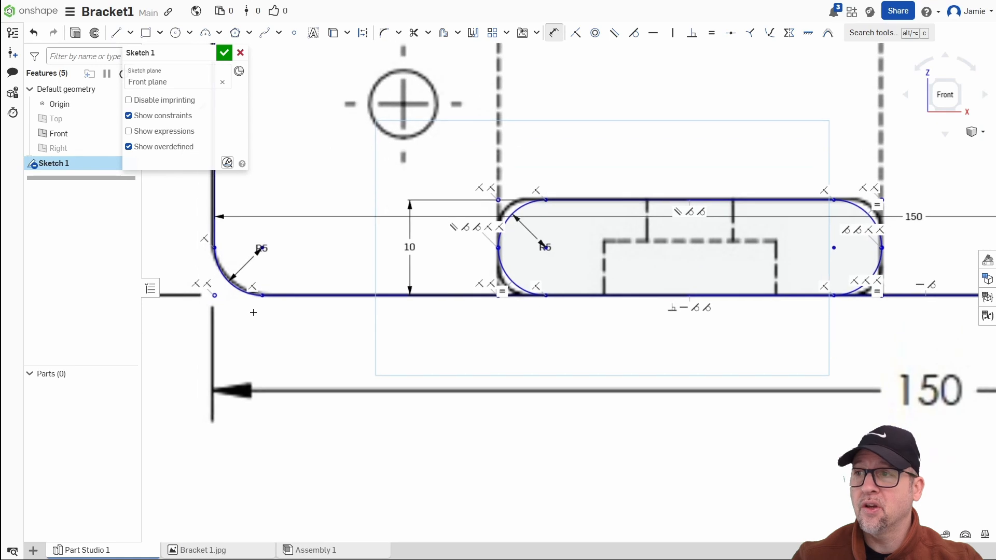
{"action": "scroll", "coordinate": [545, 250], "scroll_direction": "up", "scroll_amount": 3}
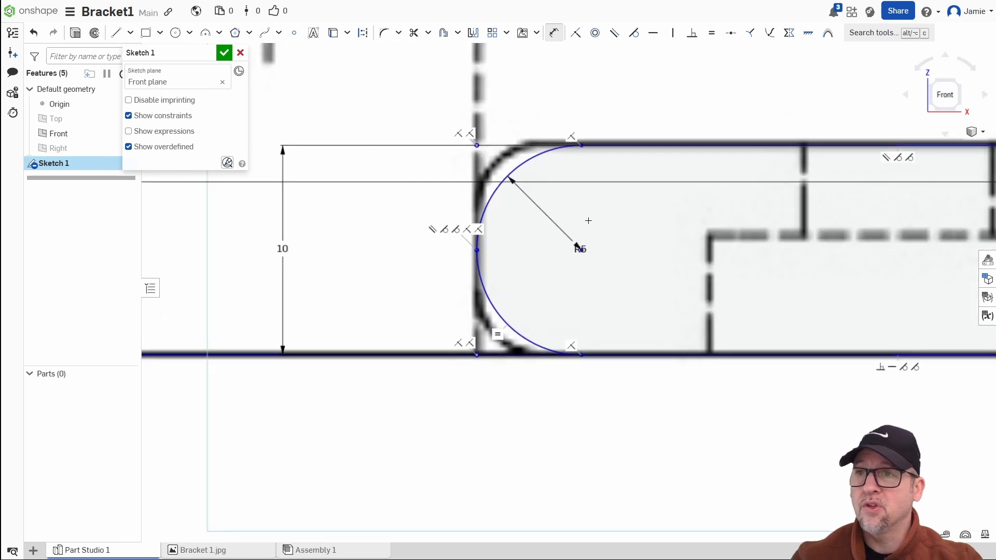
{"action": "left_click", "coordinate": [578, 249]}
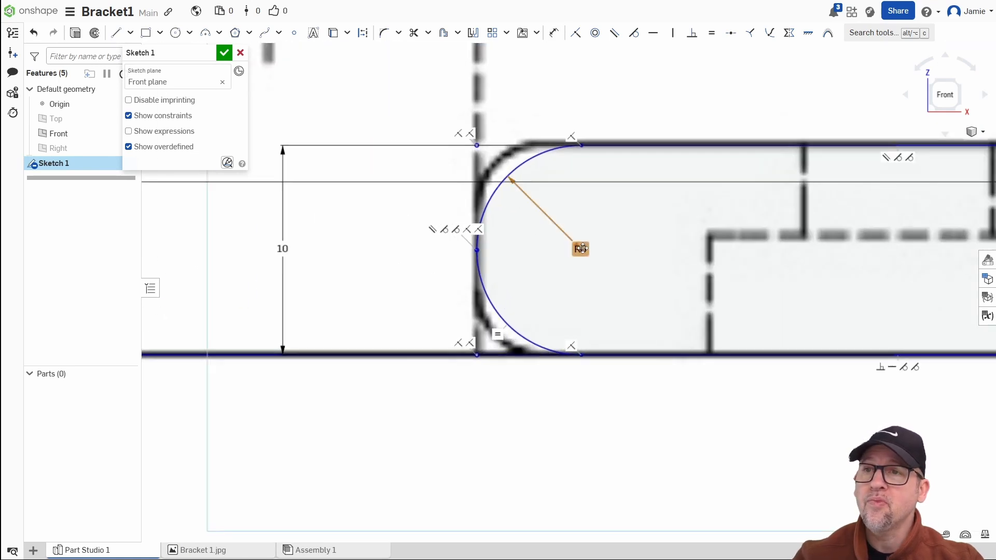
{"action": "type", "text": "4"}
{"action": "key", "text": "Return"}
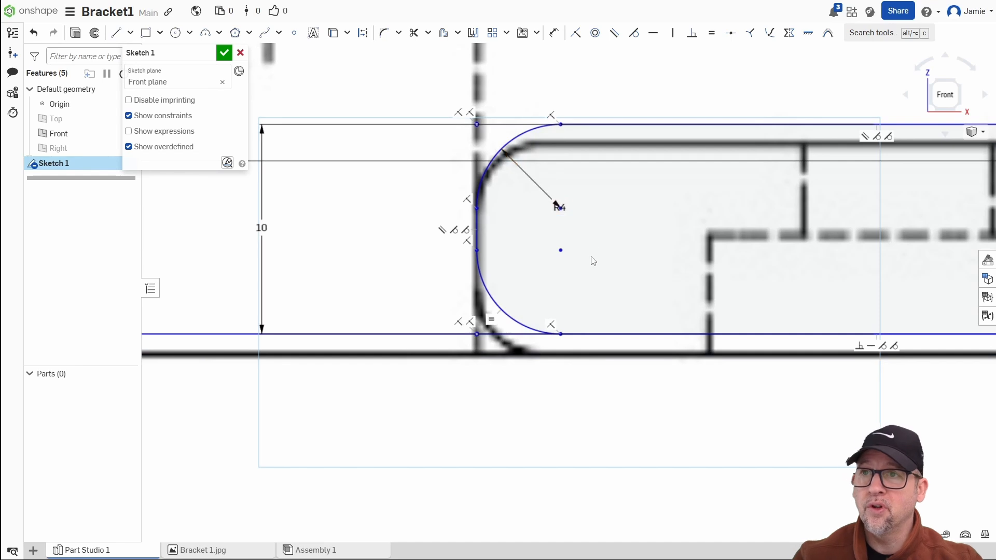
{"action": "left_click_drag", "start_coordinate": [617, 125], "coordinate": [615, 142]}
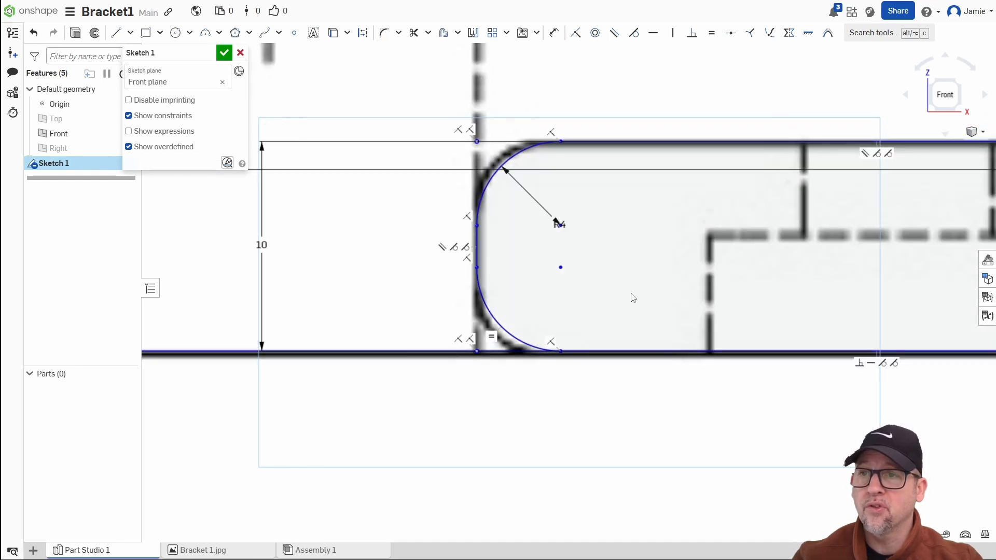
Step: Examine the drawing's plan, front, side and isometric views for the boss's corner radius
{"action": "scroll", "coordinate": [583, 290], "scroll_direction": "down", "scroll_amount": 3}
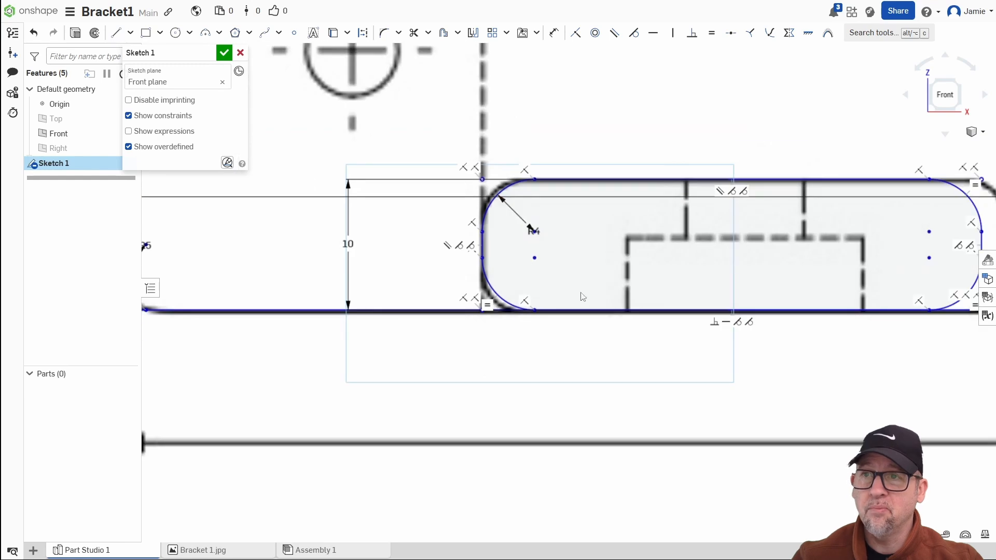
{"action": "scroll", "coordinate": [533, 231], "scroll_direction": "down", "scroll_amount": 5}
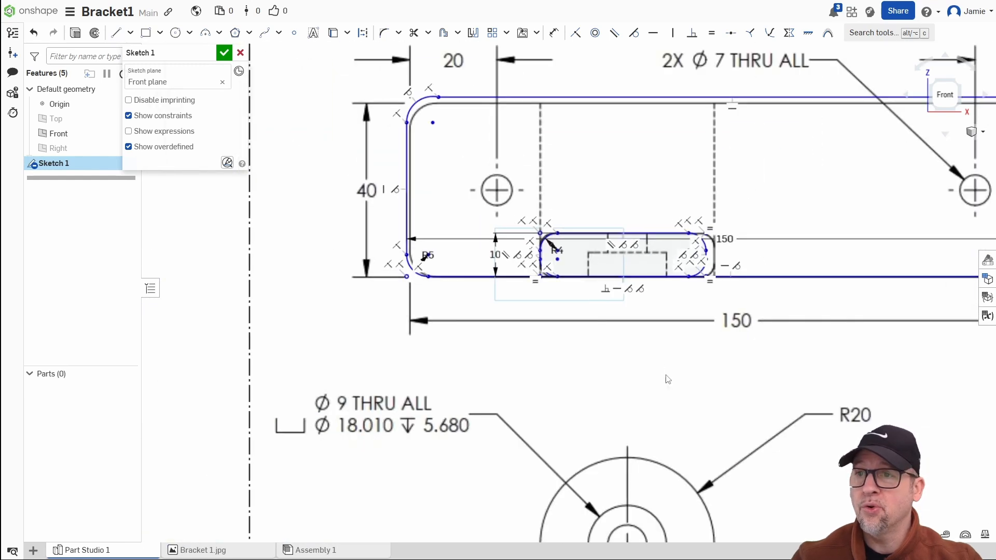
{"action": "middle_click_drag", "start_coordinate": [642, 447], "coordinate": [542, 215]}
{"action": "scroll", "coordinate": [574, 241], "scroll_direction": "down", "scroll_amount": 3}
{"action": "middle_click_drag", "start_coordinate": [715, 249], "coordinate": [574, 329]}
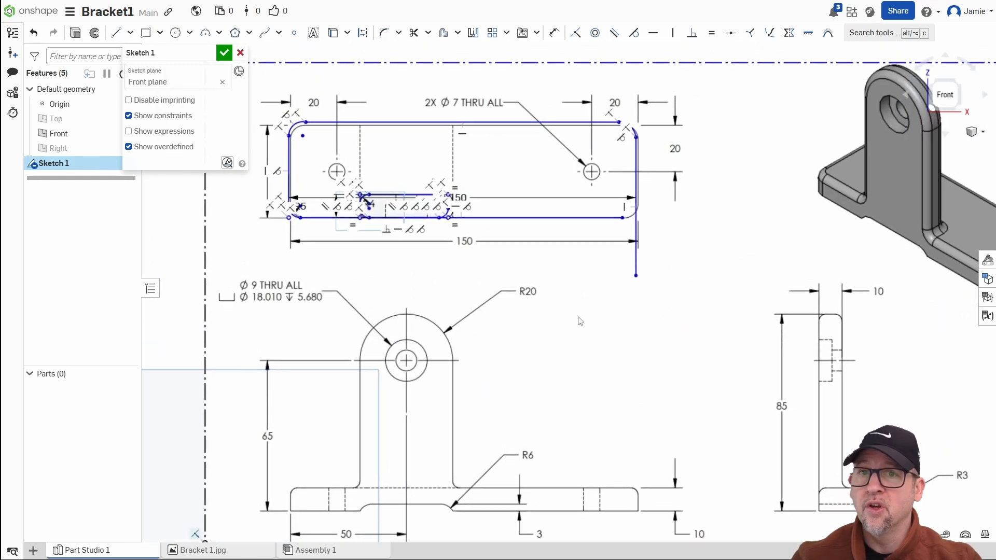
{"action": "middle_click_drag", "start_coordinate": [626, 261], "coordinate": [668, 314]}
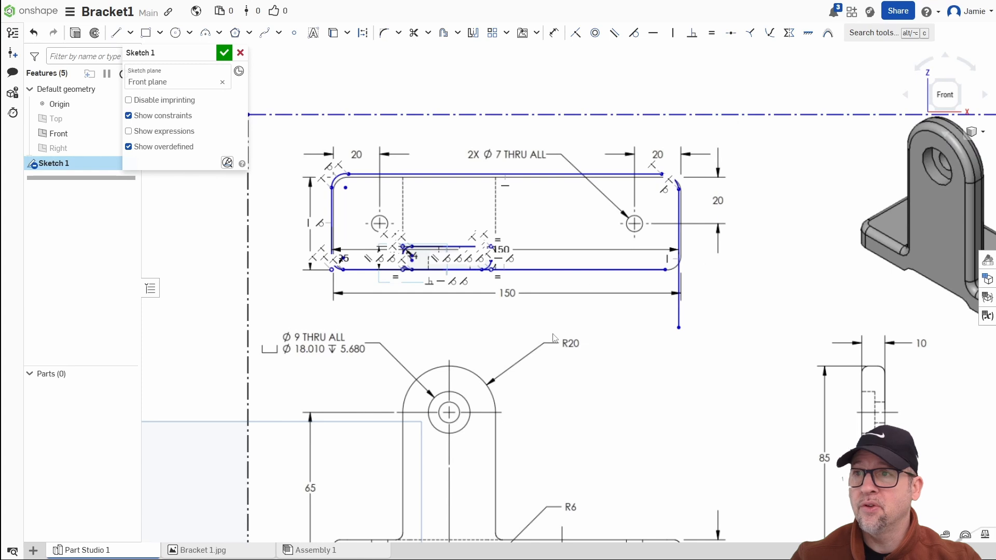
{"action": "middle_click_drag", "start_coordinate": [609, 320], "coordinate": [502, 361]}
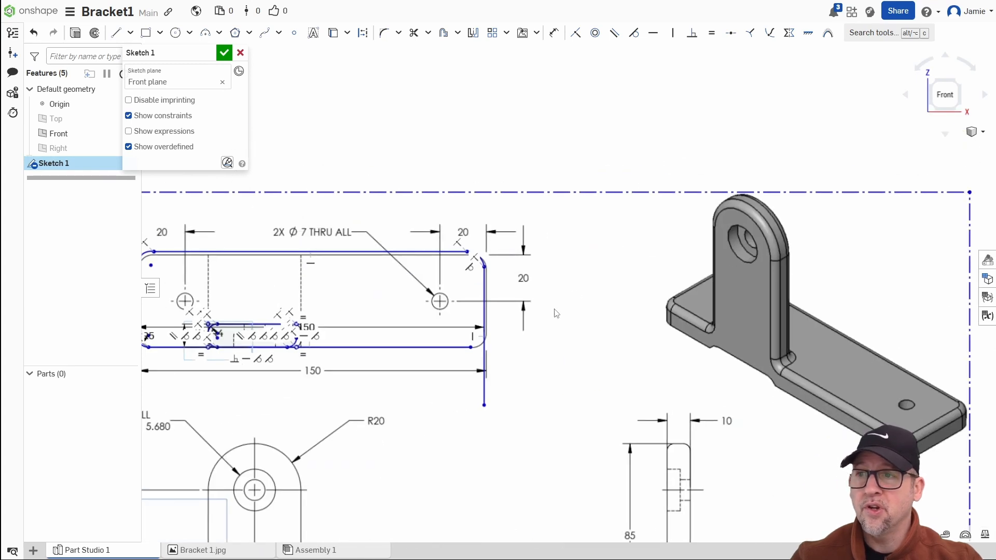
{"action": "mouse_move", "coordinate": [306, 327]}
{"action": "middle_mouse_down"}
{"action": "mouse_move", "coordinate": [613, 254]}
{"action": "mouse_move", "coordinate": [689, 309]}
{"action": "middle_mouse_up"}
{"action": "scroll", "coordinate": [605, 327], "scroll_direction": "up", "scroll_amount": 8}
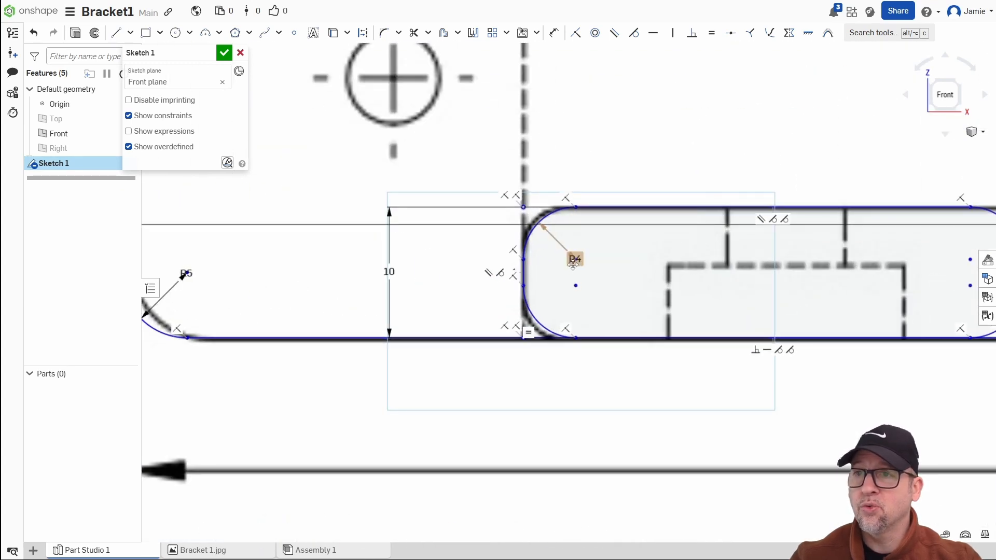
Step: Turn off the display of constraints in the sketch
{"action": "left_click", "coordinate": [128, 116]}
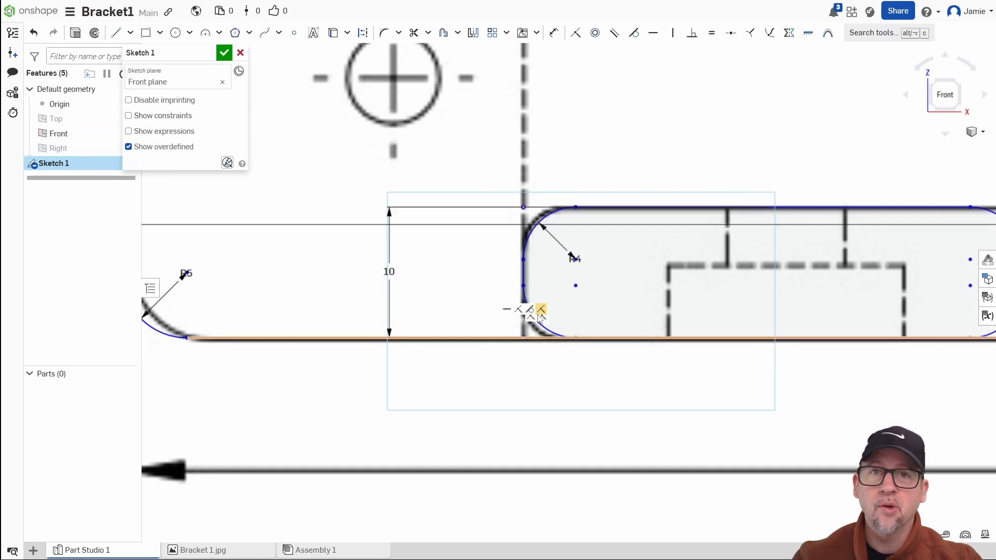
{"action": "scroll", "coordinate": [542, 259], "scroll_direction": "up", "scroll_amount": 3}
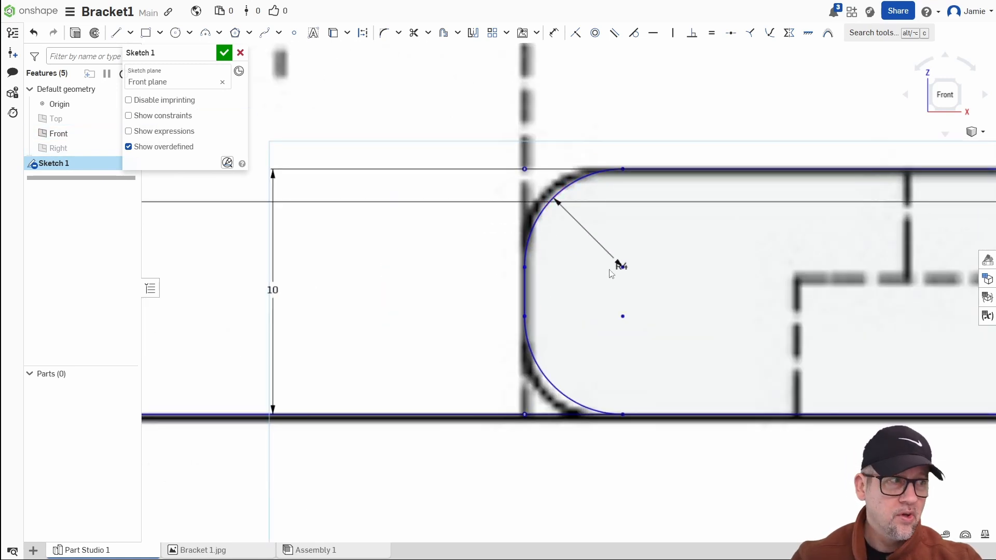
{"action": "middle_click_drag", "start_coordinate": [620, 265], "coordinate": [631, 288]}
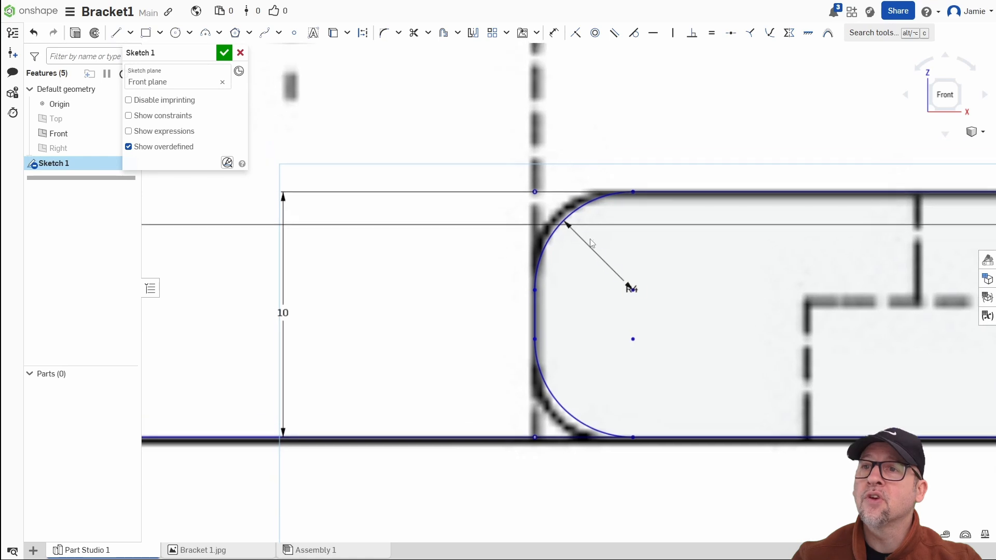
Step: Set the radius of the boss rectangle's corner fillets to 4.5 mm
{"action": "double_click", "coordinate": [632, 288]}
{"action": "type", "text": "3"}
{"action": "key", "text": "Return"}
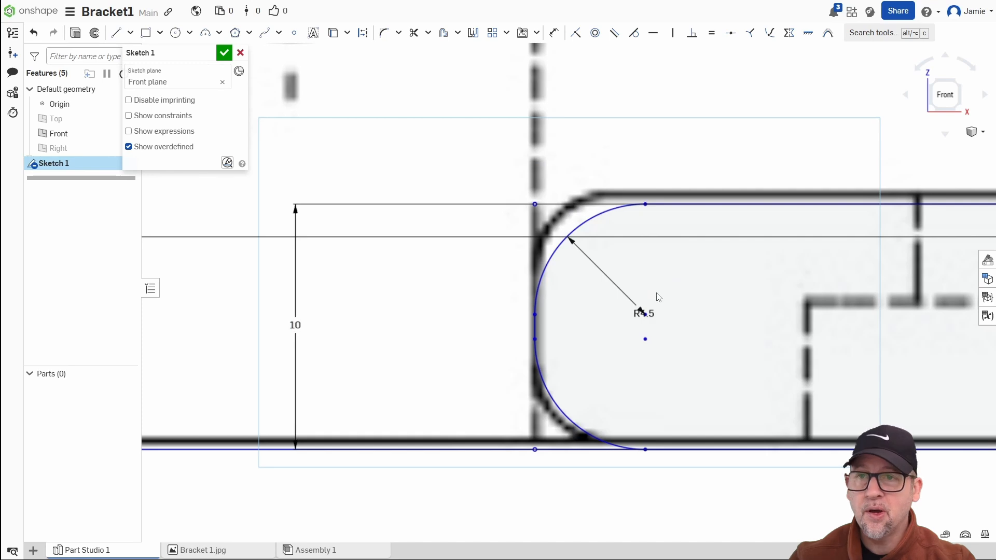
Step: Try a 5.5 mm radius on the boss rectangle's corner fillets against the drawing, and undo it
{"action": "double_click", "coordinate": [651, 313]}
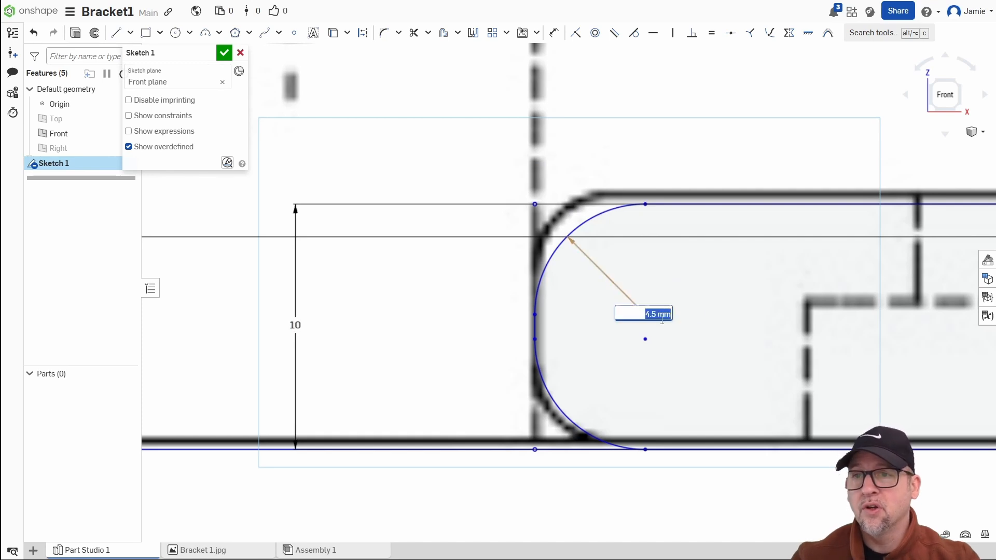
{"action": "type", "text": "5.5"}
{"action": "key", "text": "Return"}
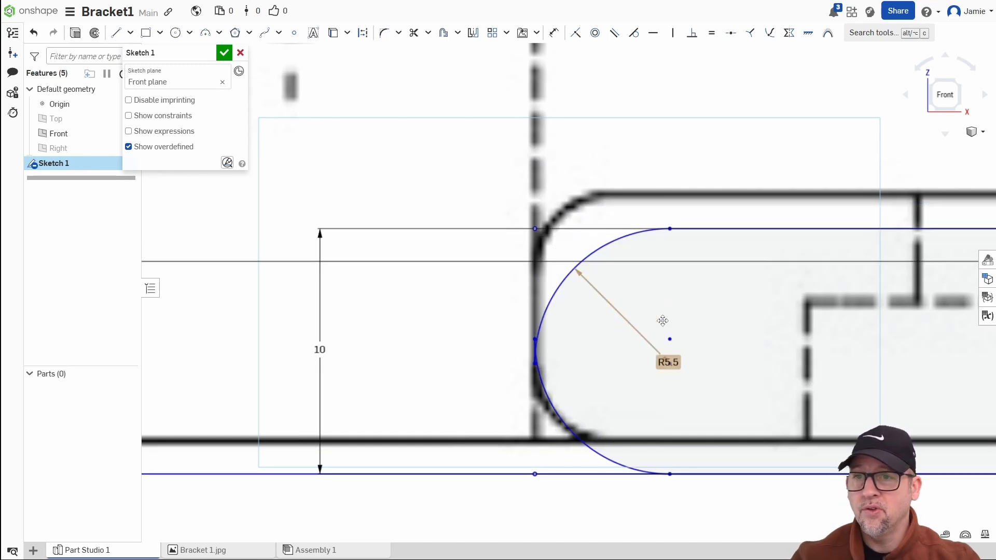
{"action": "left_click_drag", "start_coordinate": [695, 229], "coordinate": [692, 193]}
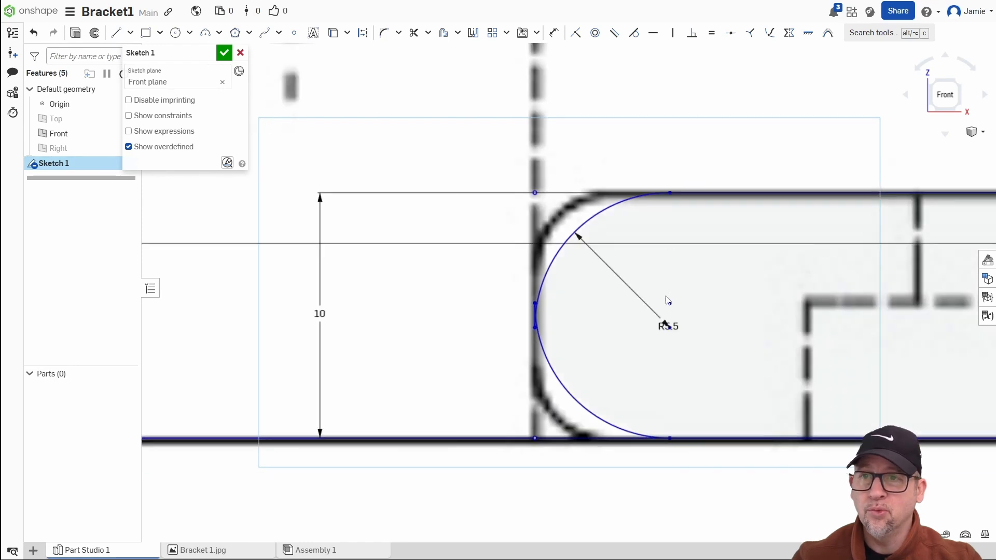
{"action": "key", "text": "ctrl+z"}
{"action": "key", "text": "ctrl+z"}
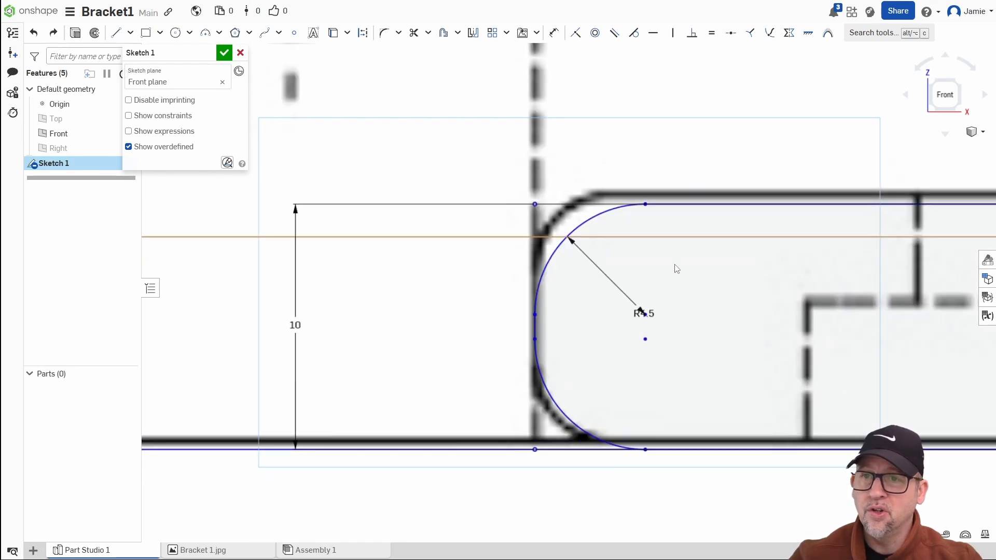
Step: Return the boss rectangle's corner fillets to a 4 mm radius and realign its upper edge with the drawing's line
{"action": "mouse_move", "coordinate": [667, 204]}
{"action": "left_mouse_down"}
{"action": "mouse_move", "coordinate": [664, 193]}
{"action": "mouse_move", "coordinate": [665, 203]}
{"action": "left_mouse_up"}
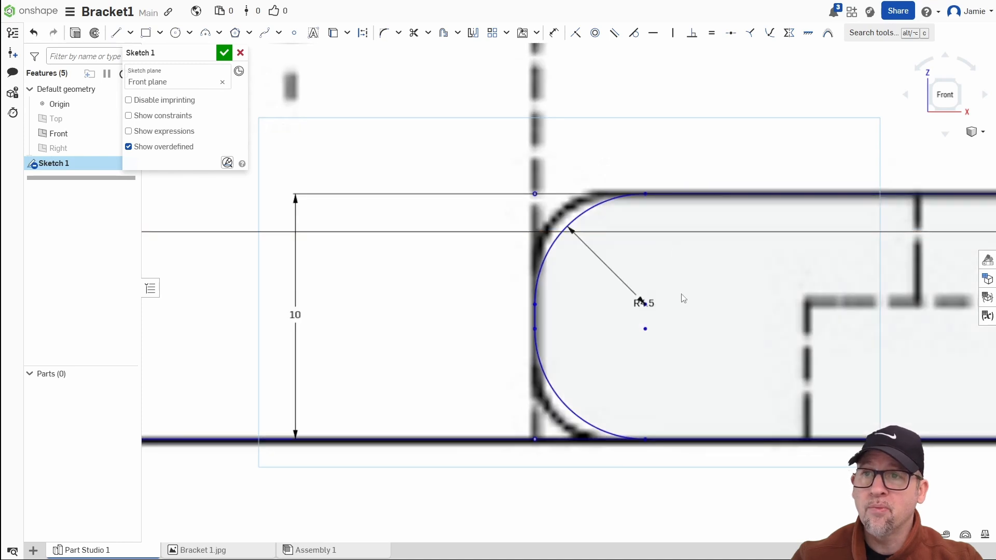
{"action": "double_click", "coordinate": [647, 304]}
{"action": "type", "text": "4.5"}
{"action": "key", "text": "Return"}
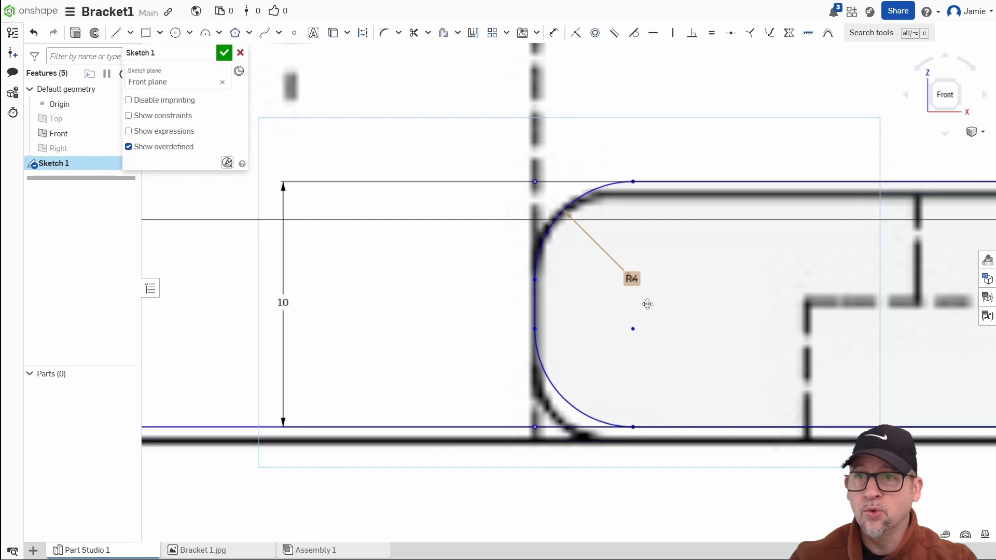
{"action": "left_click_drag", "start_coordinate": [676, 181], "coordinate": [673, 195]}
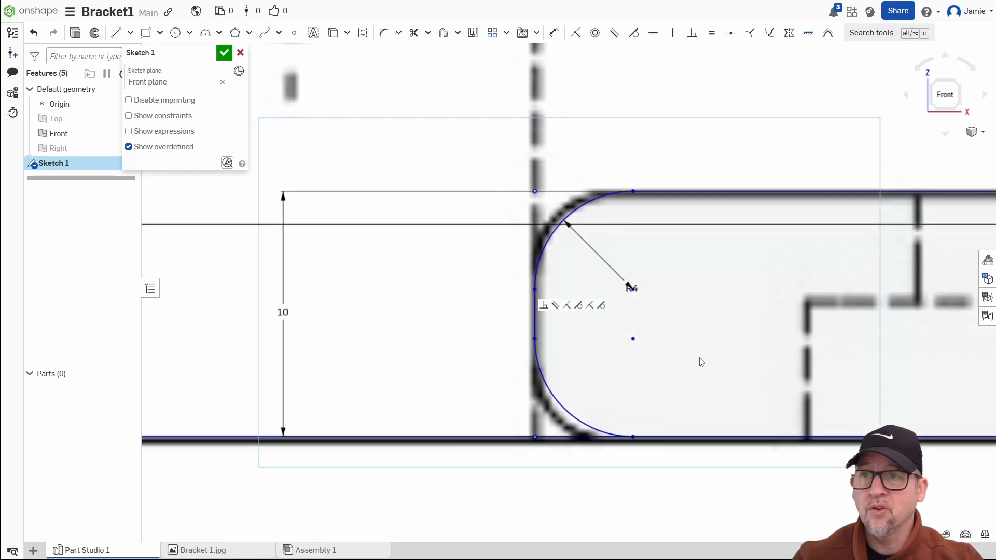
Step: Set the boss rectangle's corner fillet radius to 3.5 mm and move its upper edge onto the drawing's line
{"action": "double_click", "coordinate": [632, 287]}
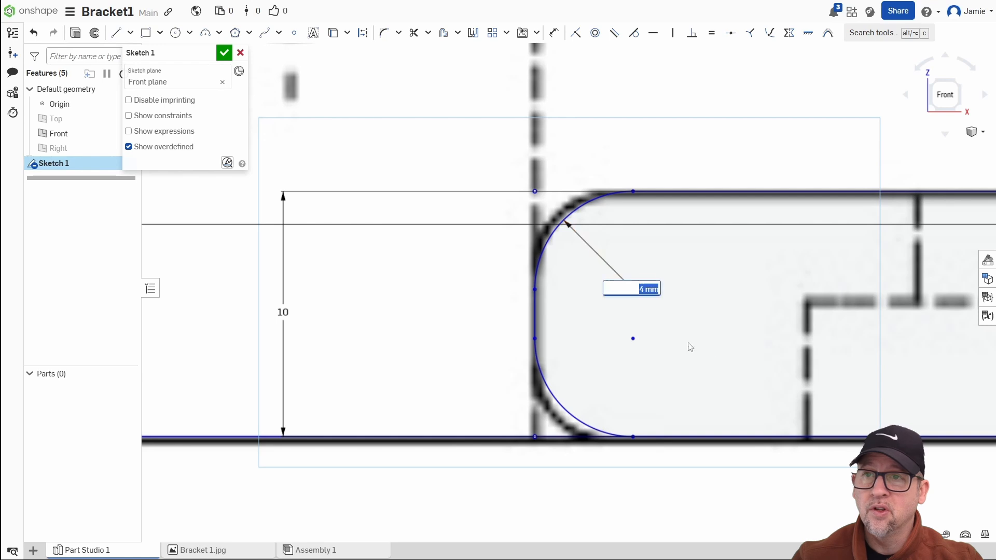
{"action": "type", "text": "3.5"}
{"action": "key", "text": "Return"}
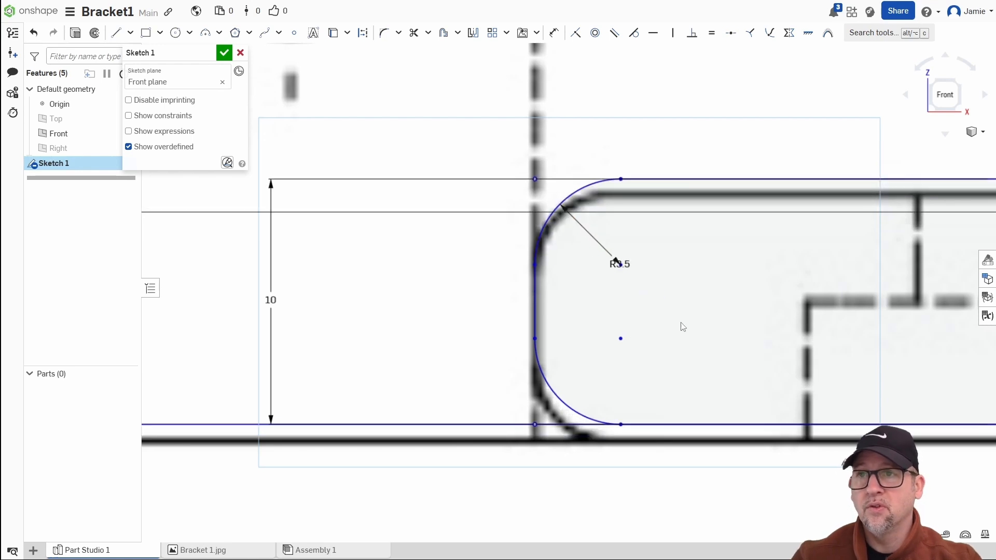
{"action": "left_click_drag", "start_coordinate": [664, 179], "coordinate": [662, 192]}
{"action": "mouse_move", "coordinate": [717, 373]}
{"action": "middle_mouse_down"}
{"action": "mouse_move", "coordinate": [647, 336]}
{"action": "mouse_move", "coordinate": [557, 368]}
{"action": "middle_mouse_up"}
{"action": "scroll", "coordinate": [617, 344], "scroll_direction": "down", "scroll_amount": 1}
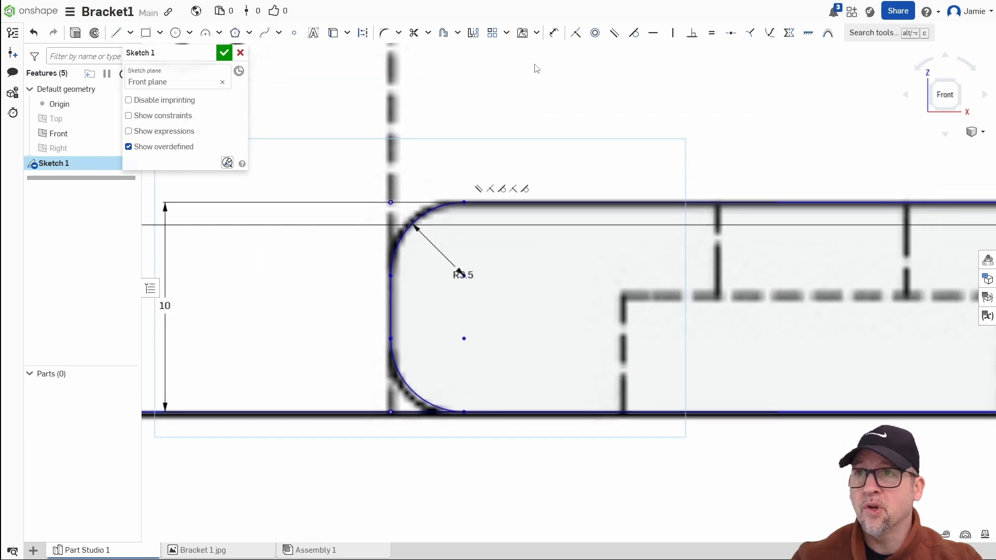
Step: Add a reference radius dimension to the boss rectangle's lower-left corner fillet
{"action": "left_click", "coordinate": [554, 32]}
{"action": "left_click", "coordinate": [399, 358]}
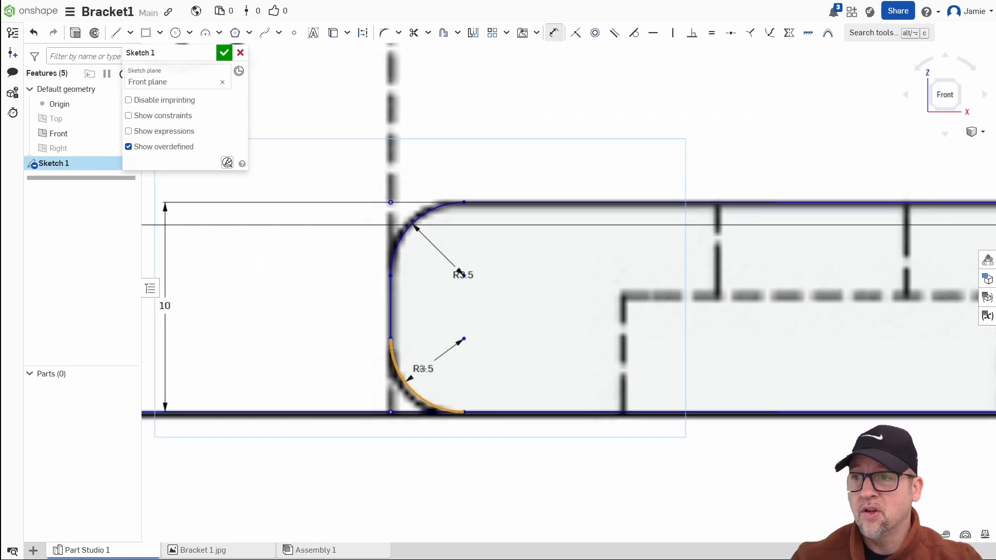
{"action": "left_click", "coordinate": [416, 377]}
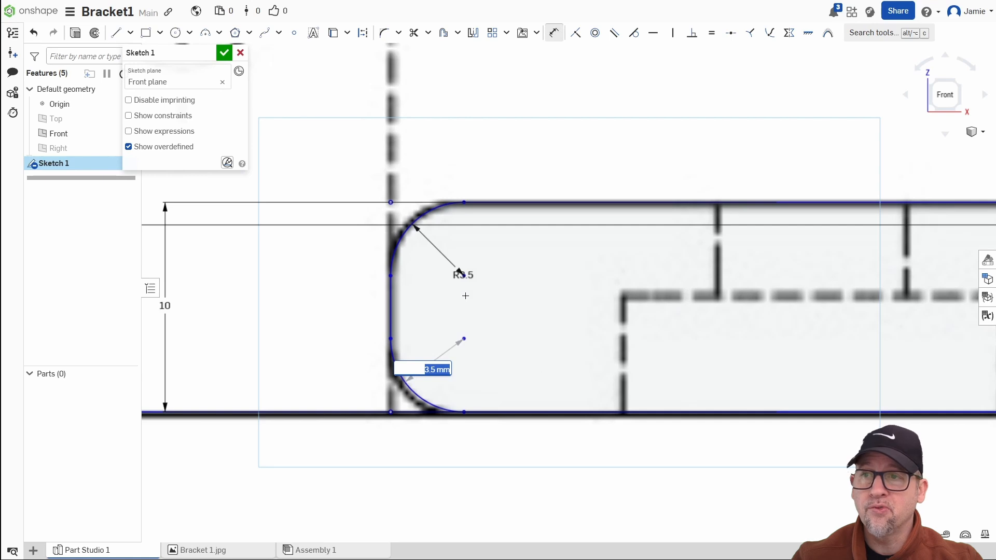
{"action": "key", "text": "Return"}
Step: Move the boss rectangle's right edge onto the drawing's matching vertical line
{"action": "middle_click_drag", "start_coordinate": [582, 342], "coordinate": [505, 345]}
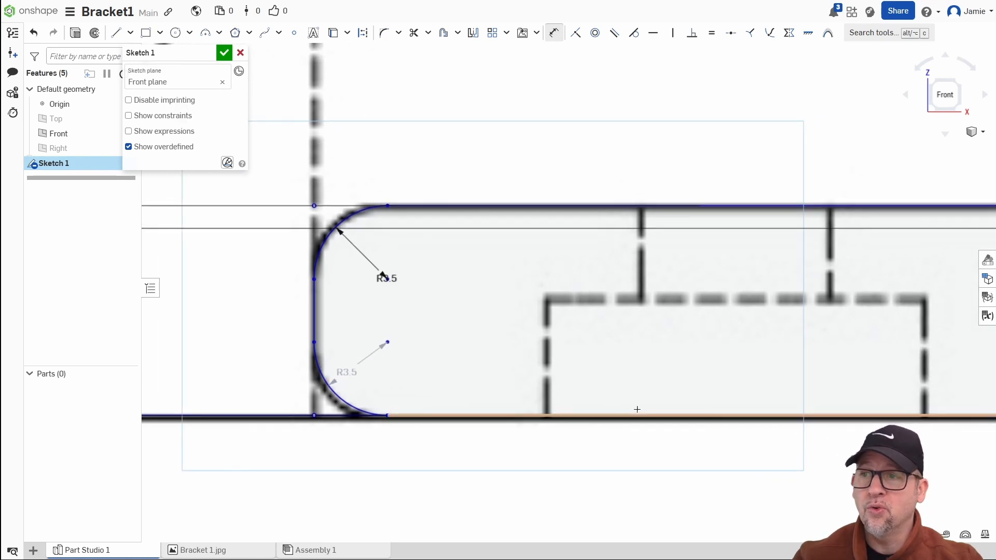
{"action": "scroll", "coordinate": [636, 409], "scroll_direction": "down", "scroll_amount": 3}
{"action": "scroll", "coordinate": [796, 389], "scroll_direction": "up", "scroll_amount": 1}
{"action": "middle_click_drag", "start_coordinate": [806, 395], "coordinate": [569, 323]}
{"action": "scroll", "coordinate": [597, 322], "scroll_direction": "up", "scroll_amount": 3}
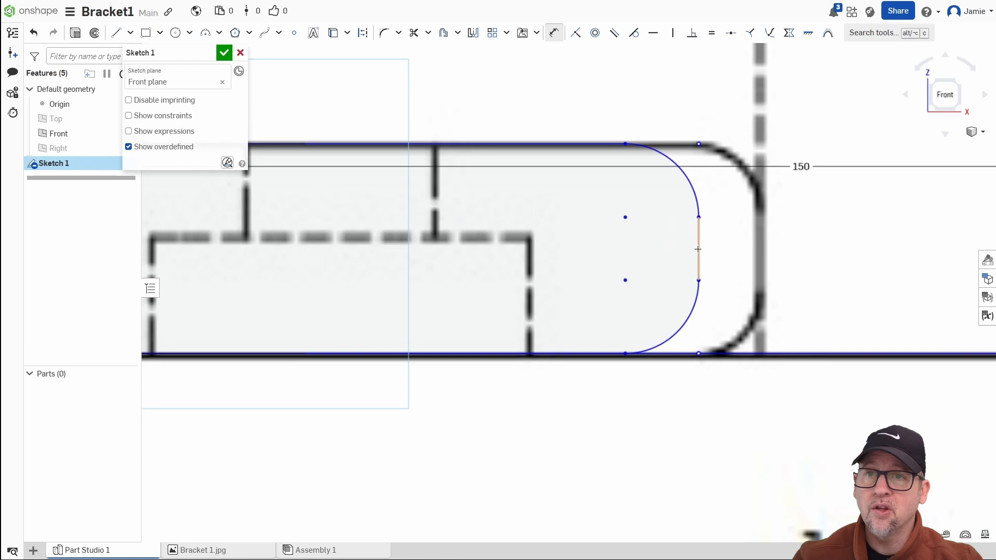
{"action": "scroll", "coordinate": [564, 254], "scroll_direction": "down", "scroll_amount": 5}
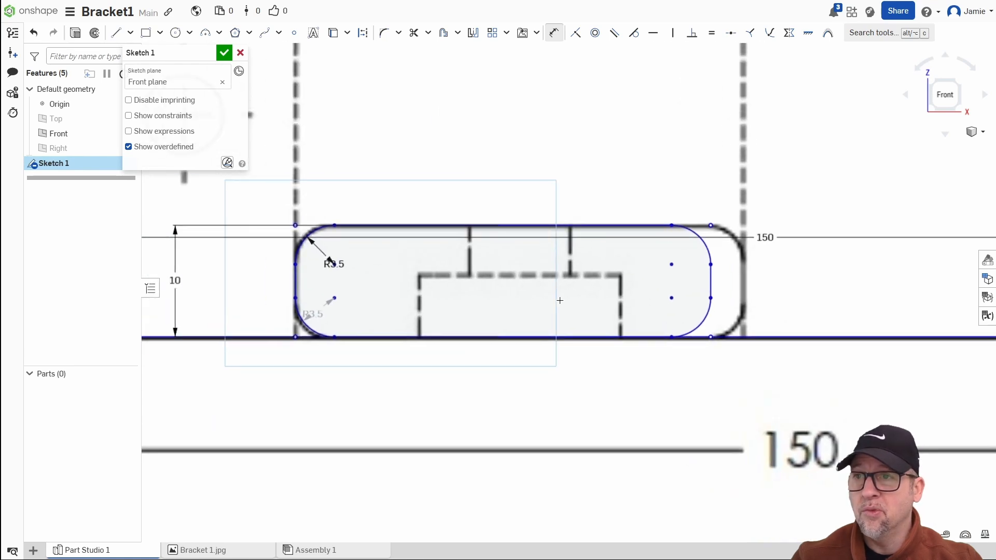
{"action": "scroll", "coordinate": [610, 351], "scroll_direction": "up", "scroll_amount": 1}
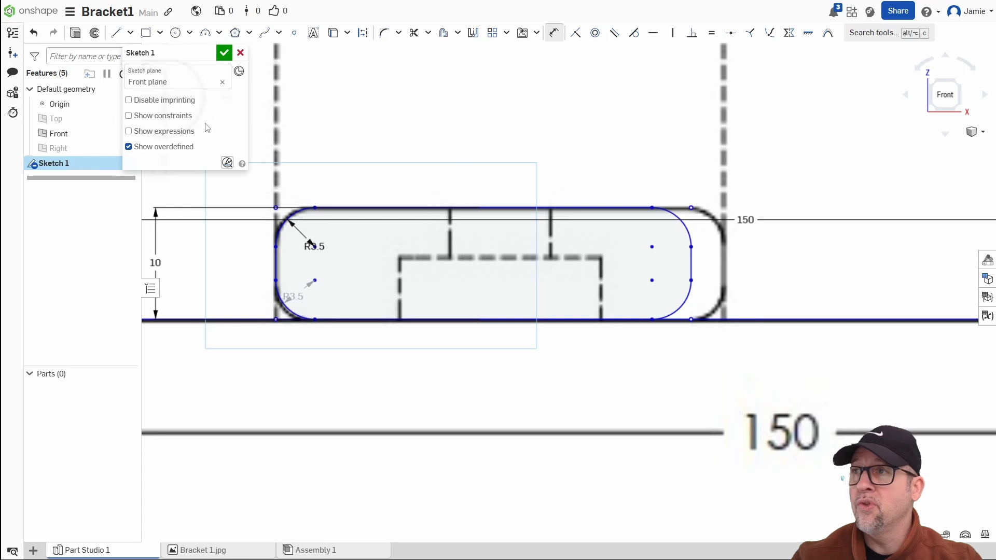
{"action": "left_click", "coordinate": [554, 33]}
{"action": "left_click_drag", "start_coordinate": [690, 267], "coordinate": [726, 274]}
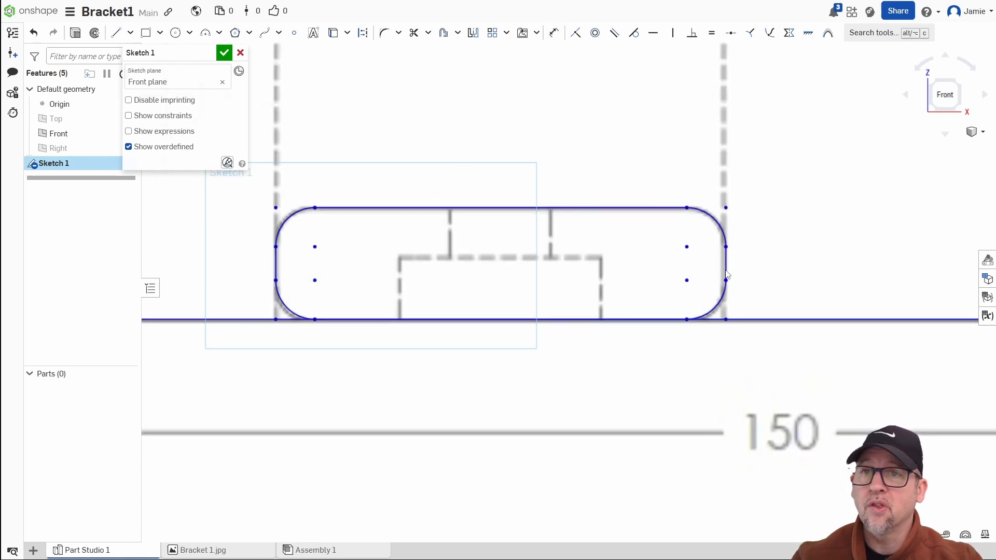
Step: Dimension the boss rectangle's overall width between its left and right edges as 40 mm
{"action": "left_click", "coordinate": [553, 32]}
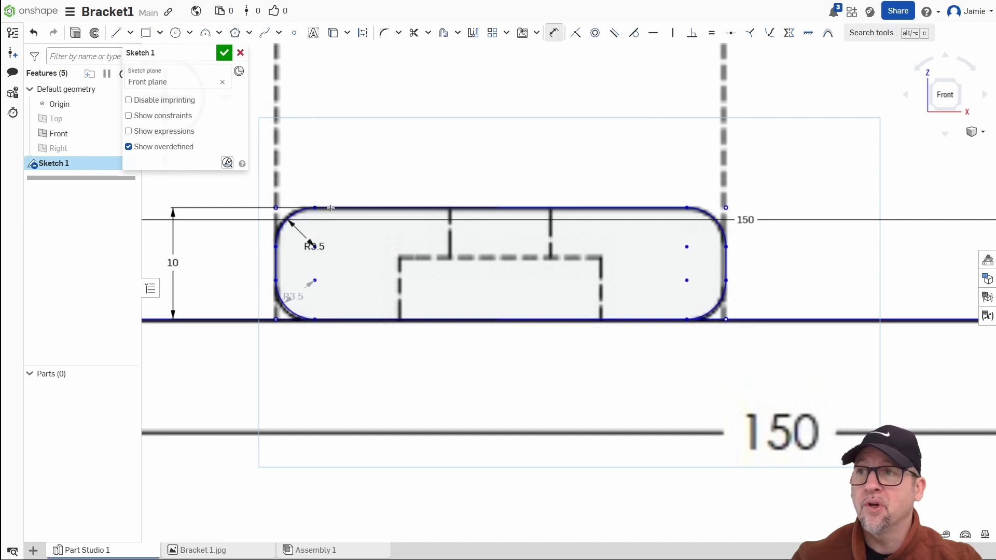
{"action": "left_click", "coordinate": [275, 259]}
{"action": "left_click", "coordinate": [726, 265]}
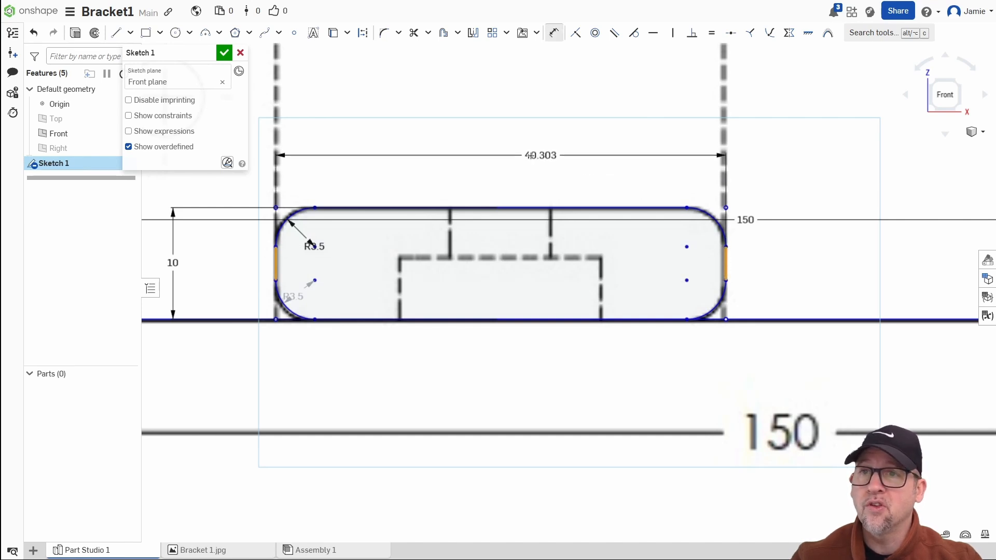
{"action": "left_click", "coordinate": [518, 146]}
{"action": "type", "text": "40"}
{"action": "key", "text": "Return"}
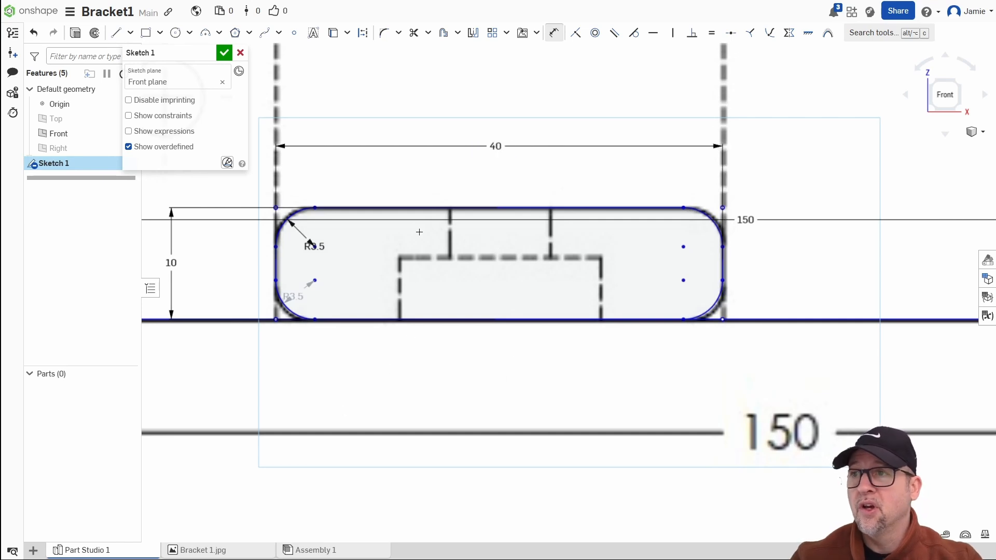
Step: Examine how the traced plan outline and boss rectangle line up with the drawing image
{"action": "scroll", "coordinate": [419, 232], "scroll_direction": "down", "scroll_amount": 4}
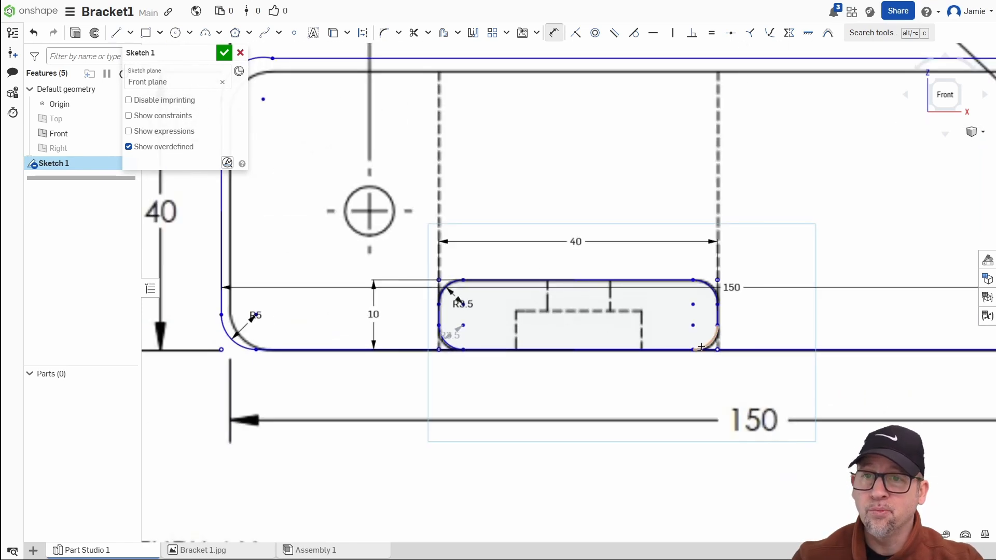
{"action": "scroll", "coordinate": [697, 311], "scroll_direction": "up", "scroll_amount": 6}
{"action": "scroll", "coordinate": [694, 301], "scroll_direction": "down", "scroll_amount": 5}
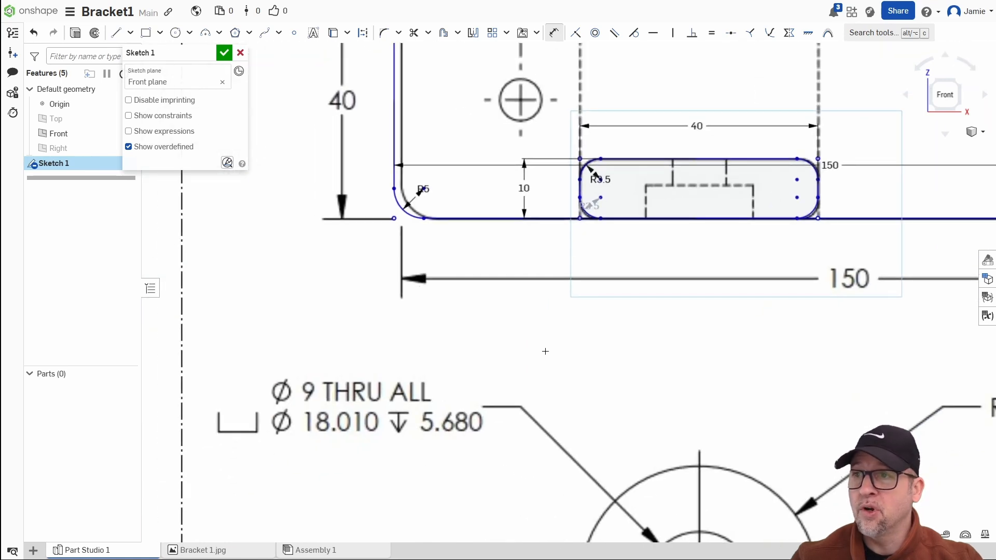
{"action": "scroll", "coordinate": [545, 351], "scroll_direction": "down", "scroll_amount": 5}
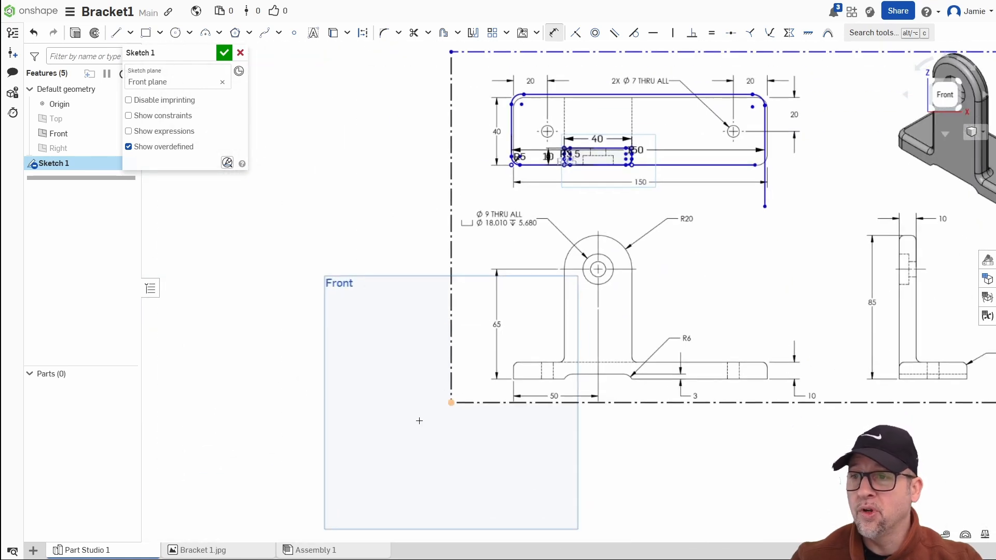
{"action": "scroll", "coordinate": [622, 182], "scroll_direction": "up", "scroll_amount": 4}
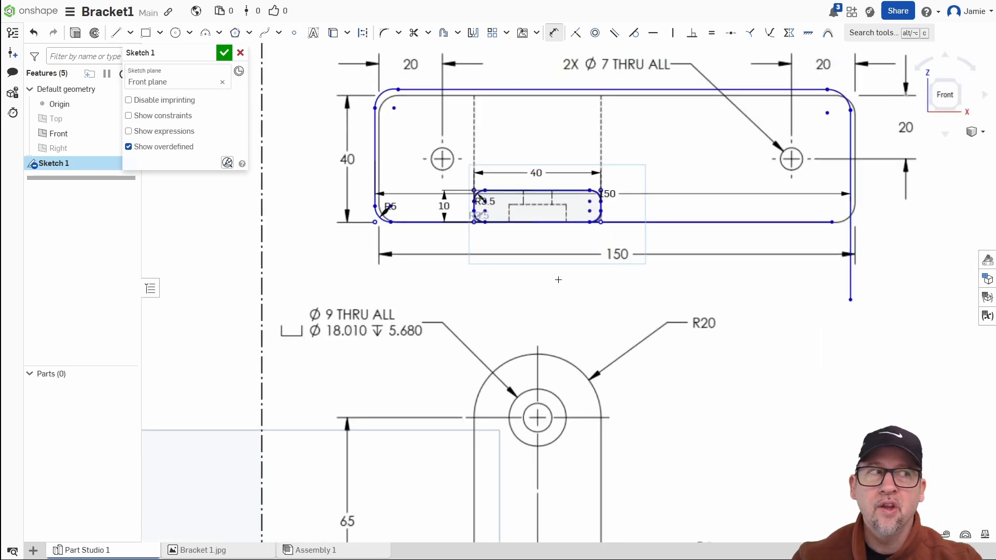
{"action": "scroll", "coordinate": [624, 329], "scroll_direction": "up", "scroll_amount": 4}
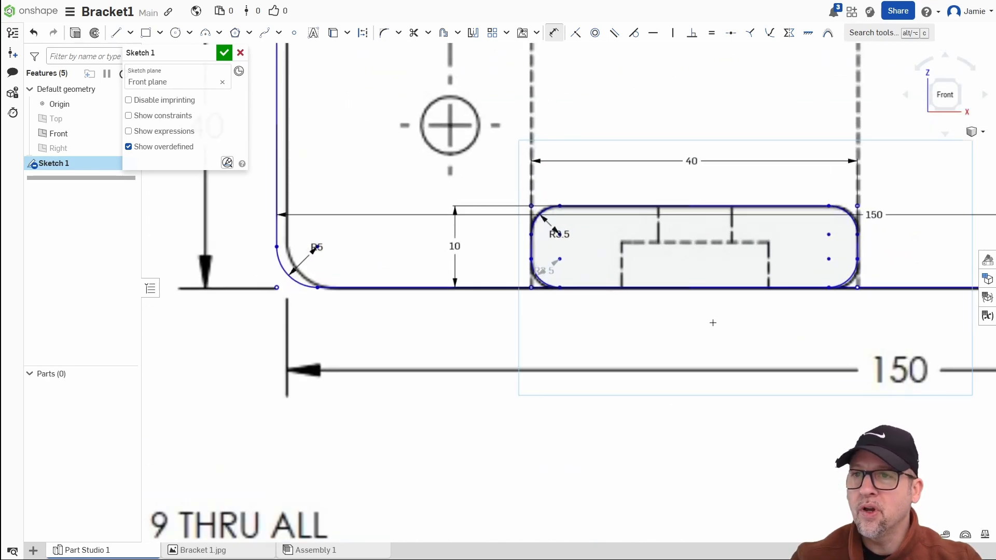
{"action": "scroll", "coordinate": [741, 209], "scroll_direction": "up", "scroll_amount": 1}
{"action": "scroll", "coordinate": [690, 258], "scroll_direction": "down", "scroll_amount": 4}
{"action": "scroll", "coordinate": [640, 299], "scroll_direction": "down", "scroll_amount": 3}
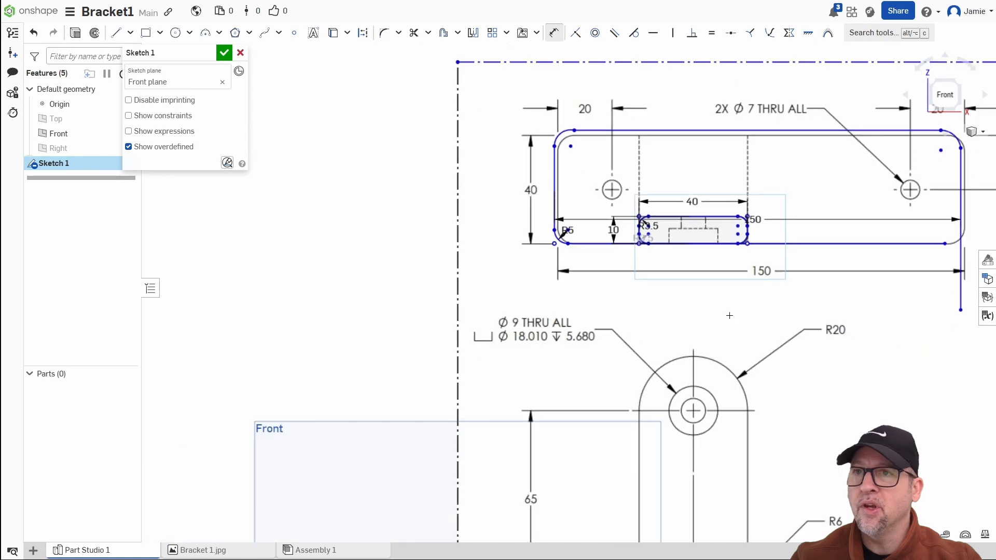
{"action": "scroll", "coordinate": [439, 175], "scroll_direction": "up", "scroll_amount": 3}
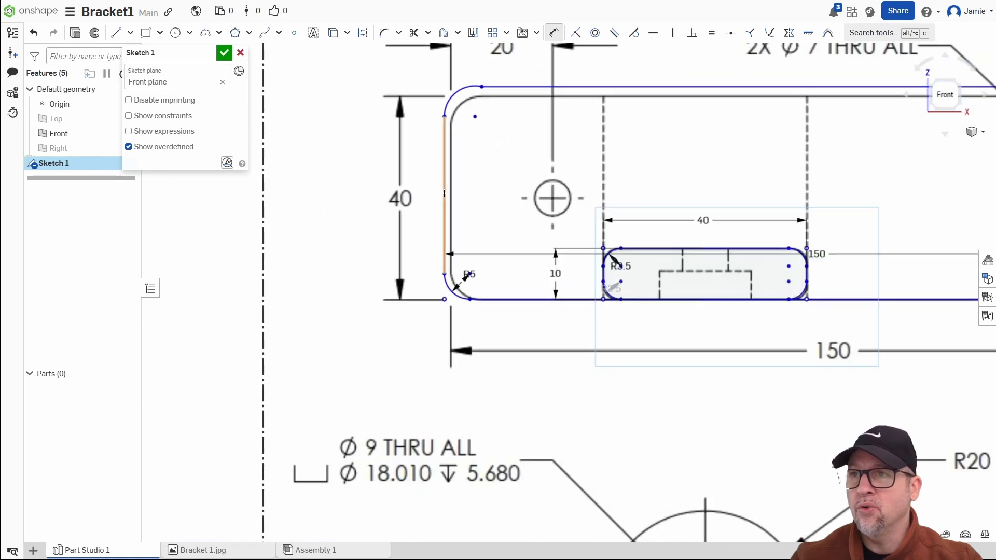
{"action": "scroll", "coordinate": [487, 247], "scroll_direction": "down", "scroll_amount": 3}
{"action": "middle_click_drag", "start_coordinate": [526, 328], "coordinate": [538, 249]}
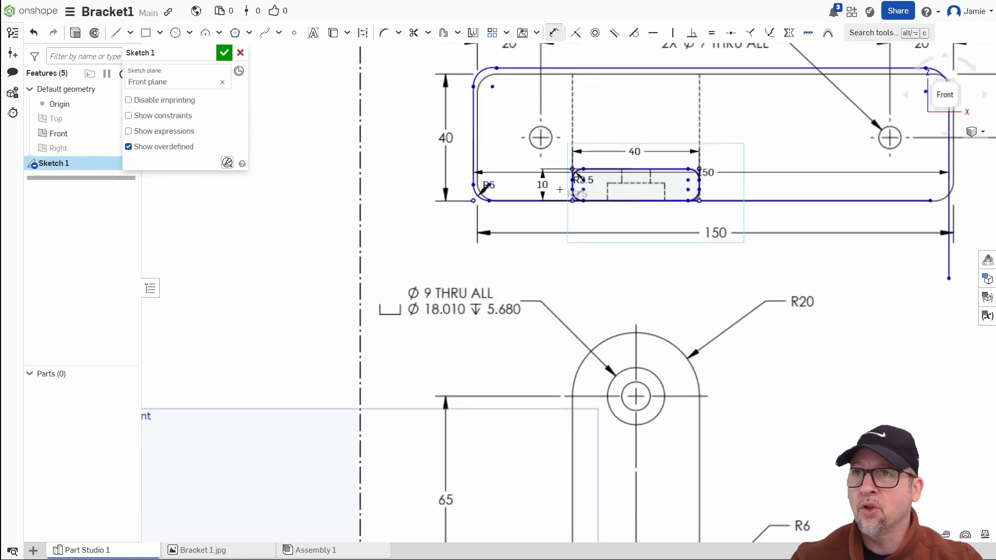
Step: Dimension the distance from the drawing image's left border to the plan outline's left edge as 36 mm
{"action": "left_click", "coordinate": [553, 34]}
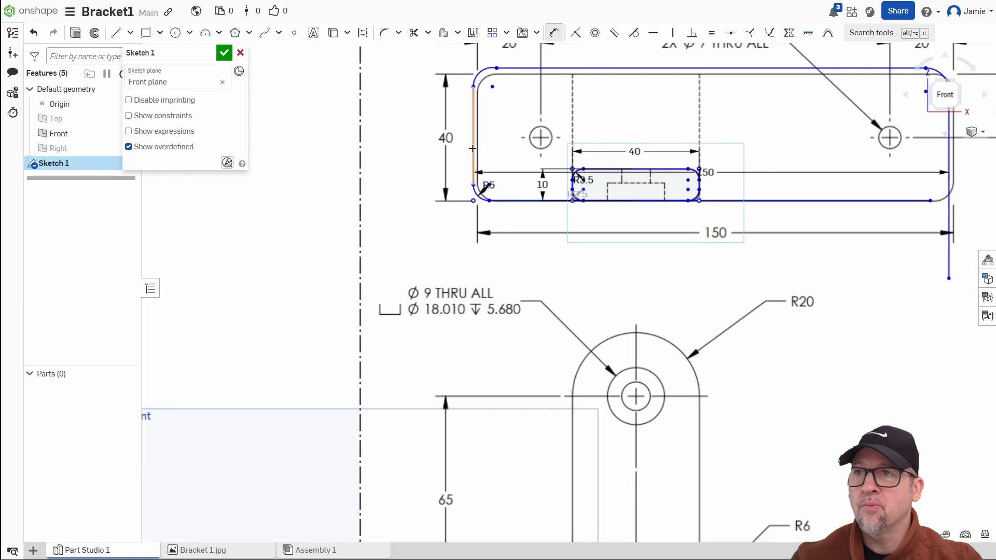
{"action": "left_click", "coordinate": [473, 138]}
{"action": "mouse_move", "coordinate": [429, 345]}
{"action": "middle_mouse_down"}
{"action": "mouse_move", "coordinate": [489, 99]}
{"action": "mouse_move", "coordinate": [469, 142]}
{"action": "mouse_move", "coordinate": [447, 362]}
{"action": "middle_mouse_up"}
{"action": "left_click", "coordinate": [420, 400]}
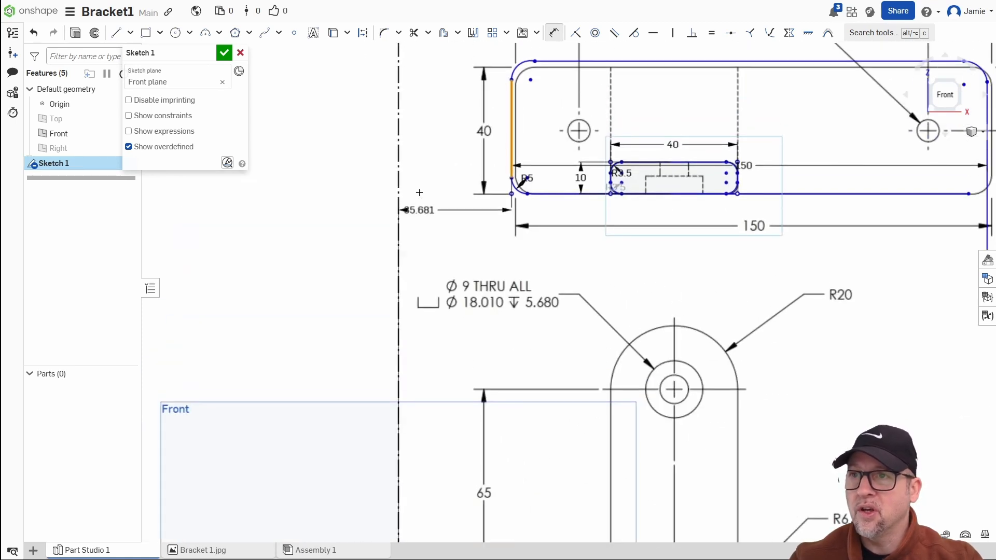
{"action": "left_click", "coordinate": [431, 156]}
{"action": "scroll", "coordinate": [449, 224], "scroll_direction": "up", "scroll_amount": 5}
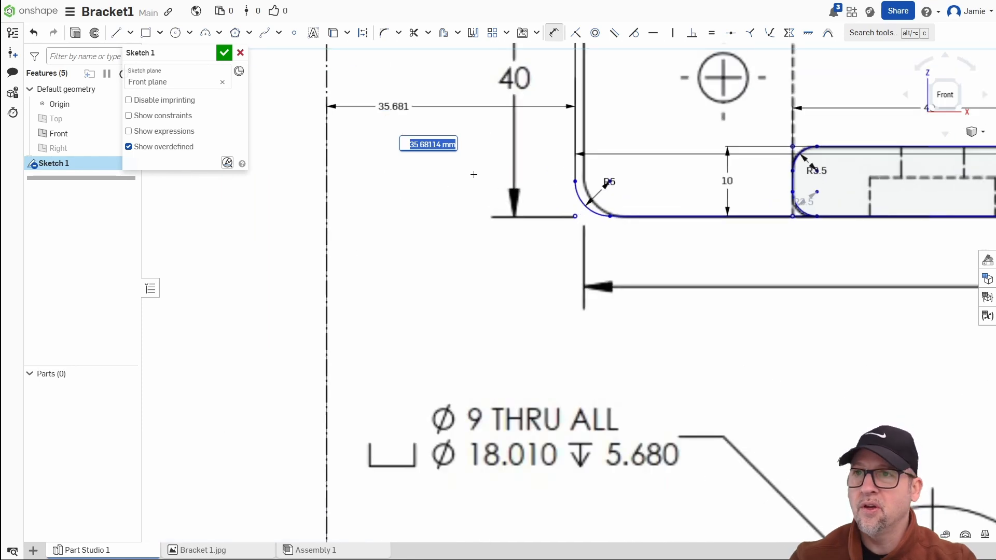
{"action": "type", "text": "3"}
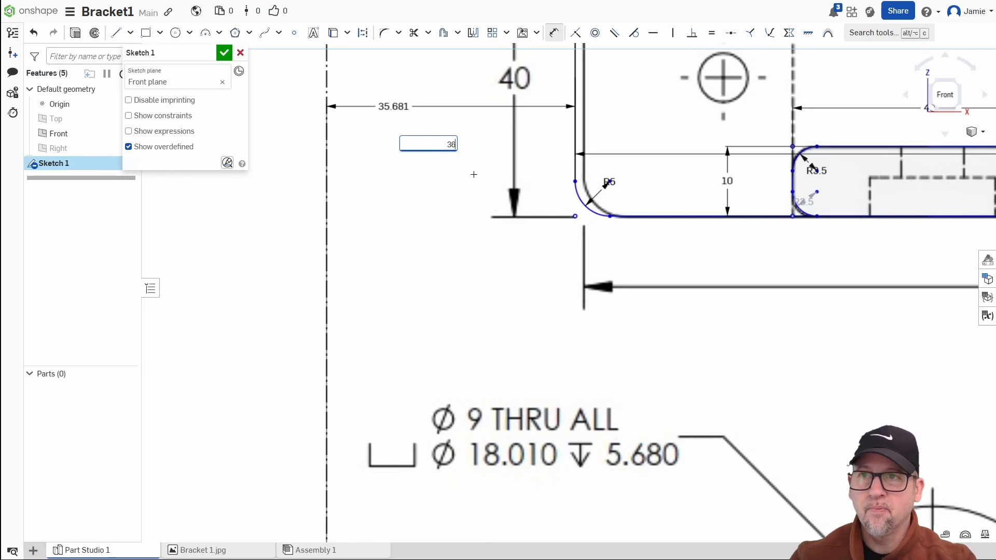
{"action": "type", "text": "6"}
{"action": "key", "text": "Return"}
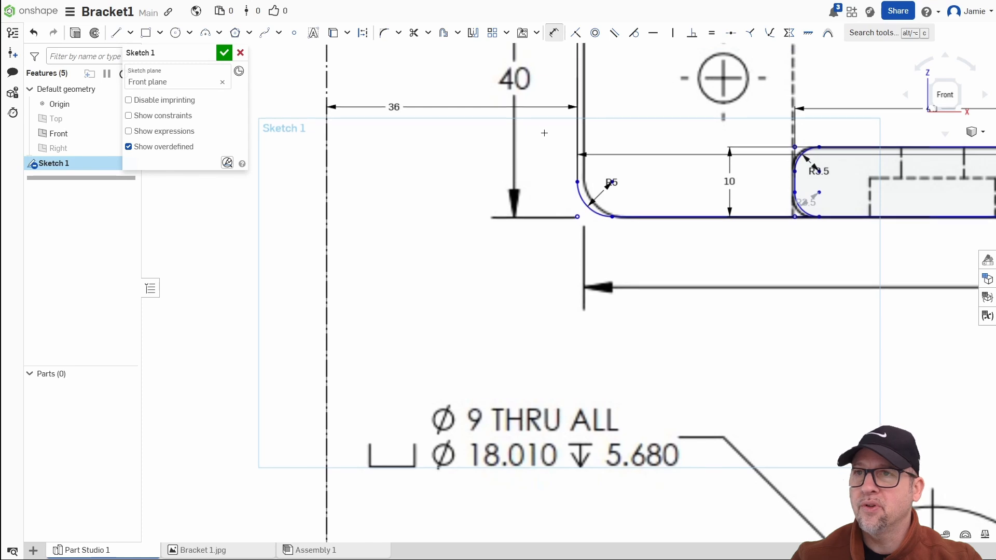
Step: Set the distance between the image's left border and the plan outline's left edge to 37 mm
{"action": "middle_click_drag", "start_coordinate": [562, 102], "coordinate": [494, 169]}
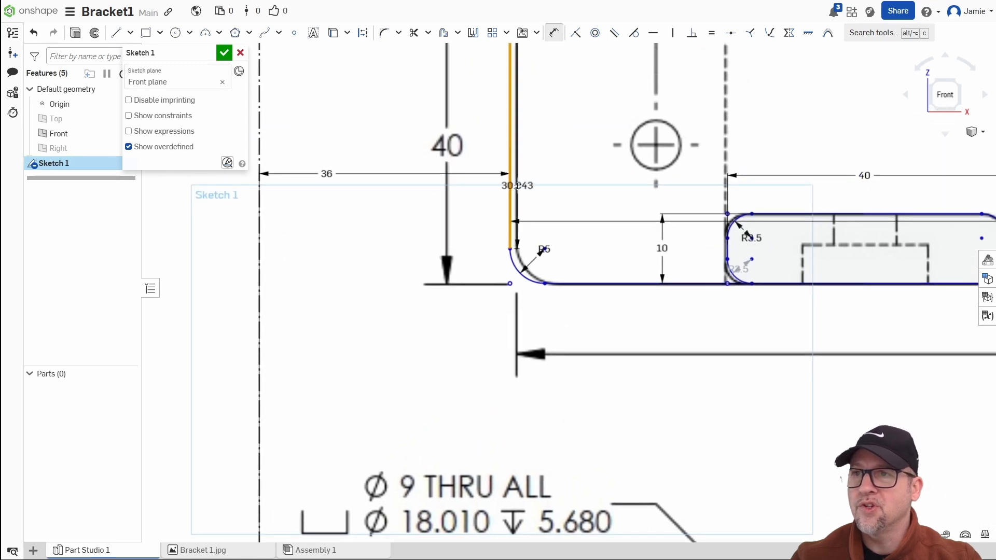
{"action": "key", "text": "Escape"}
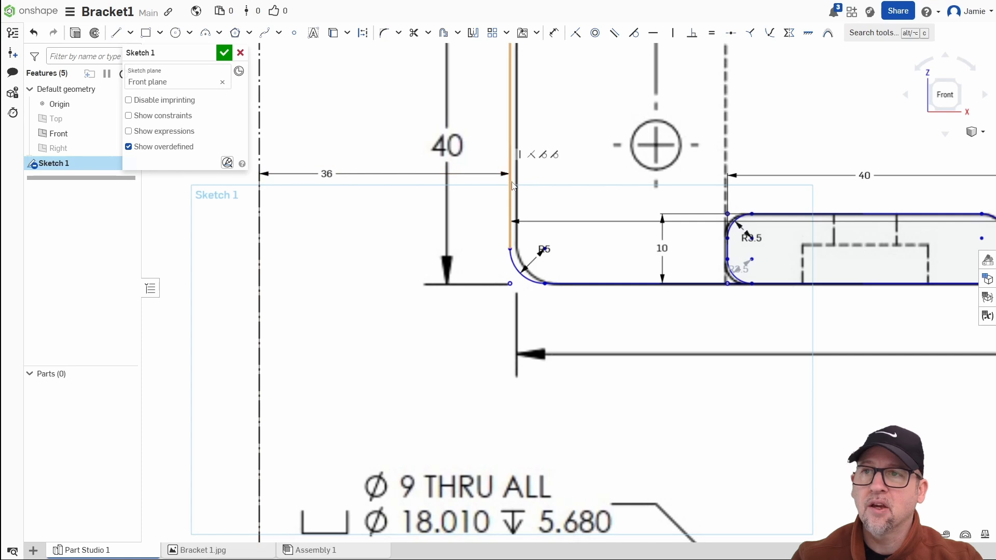
{"action": "scroll", "coordinate": [508, 178], "scroll_direction": "up", "scroll_amount": 5}
{"action": "scroll", "coordinate": [473, 204], "scroll_direction": "down", "scroll_amount": 3}
{"action": "middle_click_drag", "start_coordinate": [306, 223], "coordinate": [487, 257]}
{"action": "double_click", "coordinate": [374, 222]}
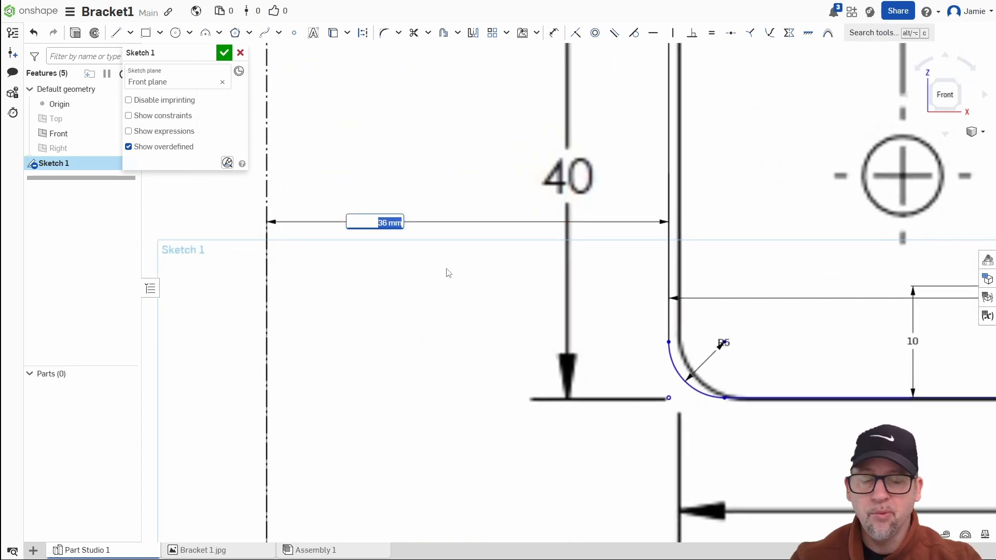
{"action": "type", "text": "37"}
{"action": "key", "text": "Return"}
{"action": "scroll", "coordinate": [469, 304], "scroll_direction": "down", "scroll_amount": 5}
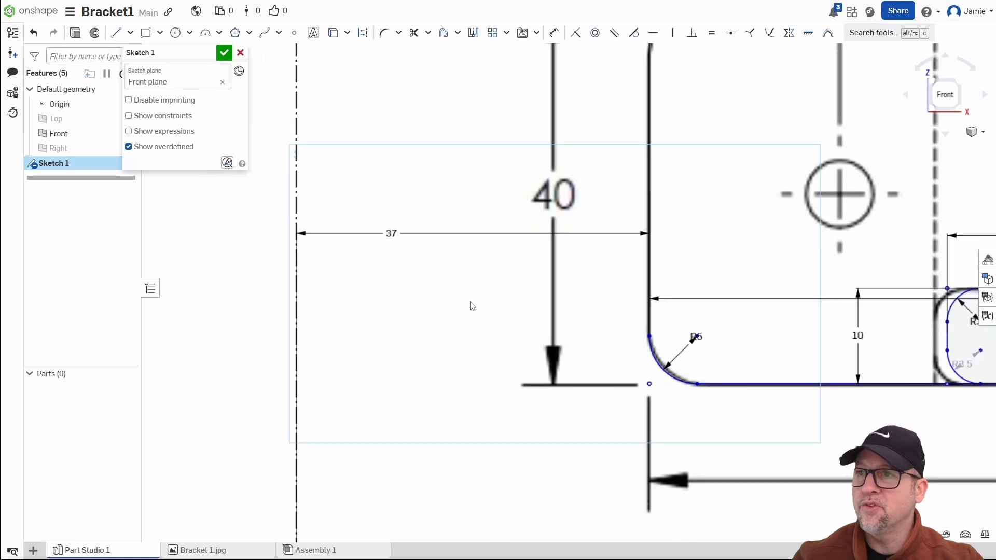
Step: Dimension the height from the drawing image's lower-left corner to the plan outline's upper edge as 180 mm
{"action": "middle_click_drag", "start_coordinate": [627, 204], "coordinate": [576, 264]}
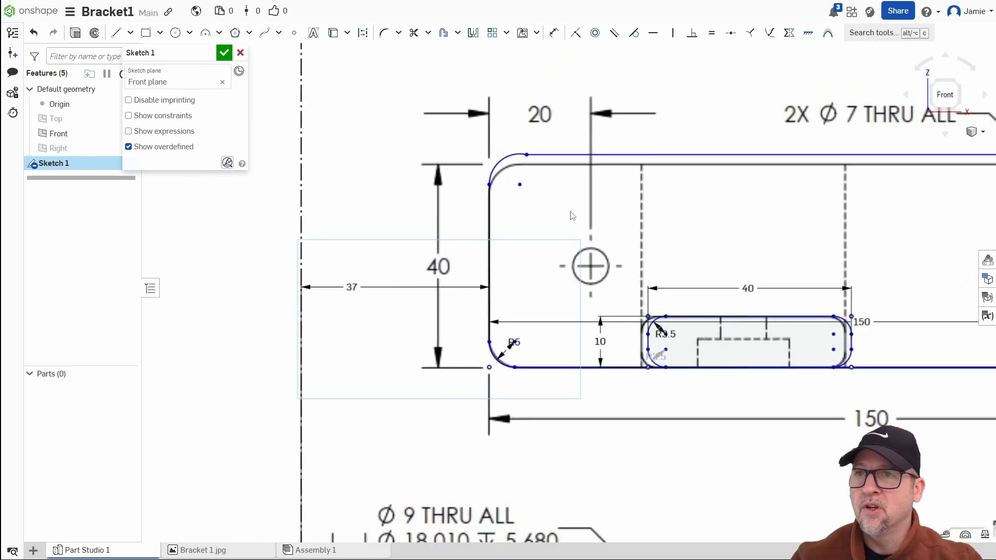
{"action": "scroll", "coordinate": [498, 233], "scroll_direction": "up", "scroll_amount": 2}
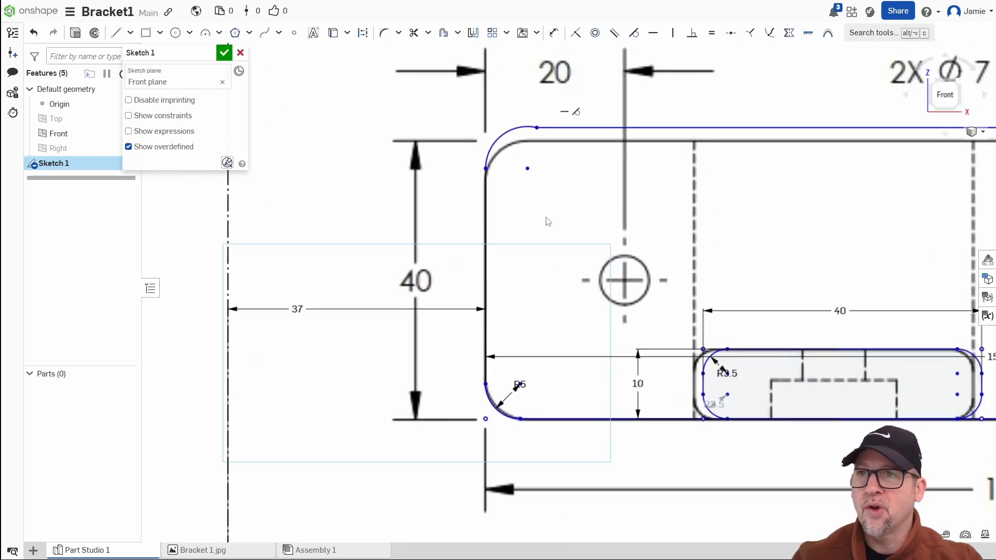
{"action": "scroll", "coordinate": [544, 220], "scroll_direction": "down", "scroll_amount": 5}
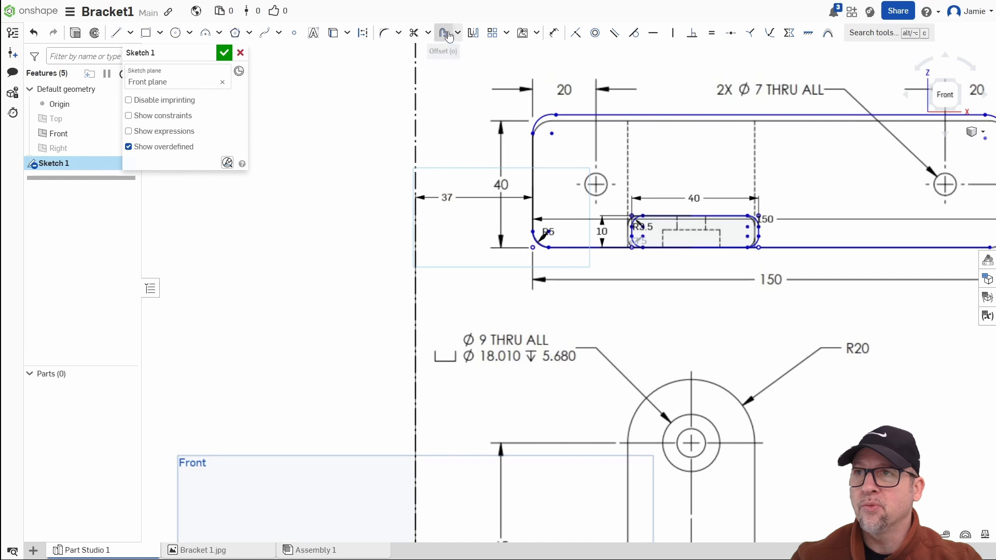
{"action": "left_click", "coordinate": [553, 33]}
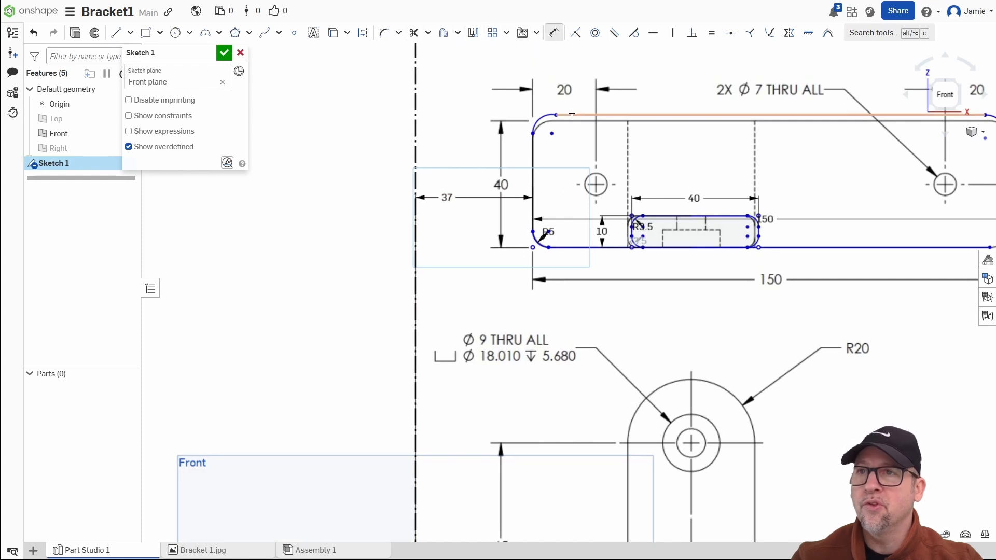
{"action": "left_click", "coordinate": [569, 114]}
{"action": "middle_click_drag", "start_coordinate": [425, 482], "coordinate": [465, 223]}
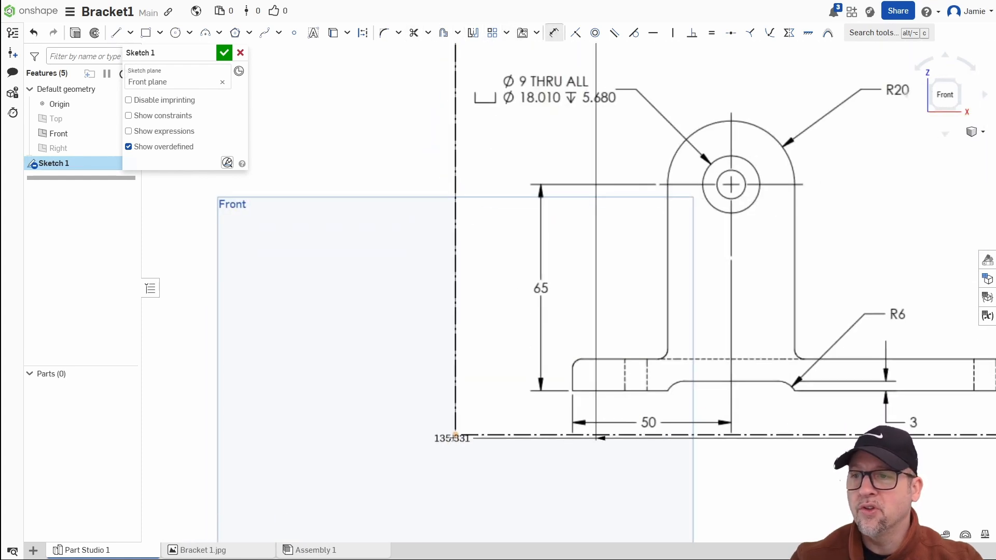
{"action": "left_click", "coordinate": [405, 107]}
{"action": "middle_click_drag", "start_coordinate": [577, 127], "coordinate": [471, 352]}
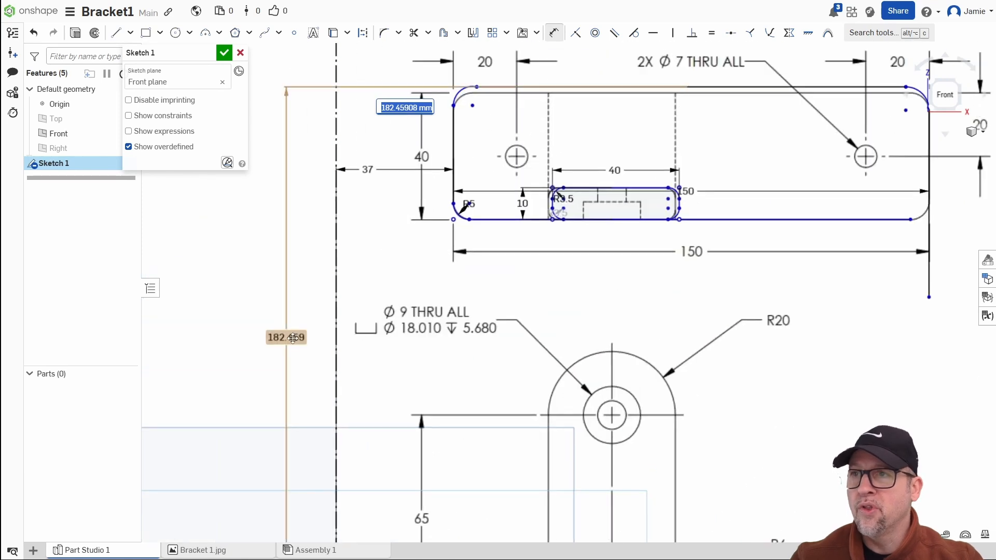
{"action": "key", "text": "BackSpace"}
{"action": "type", "text": "180"}
{"action": "key", "text": "Return"}
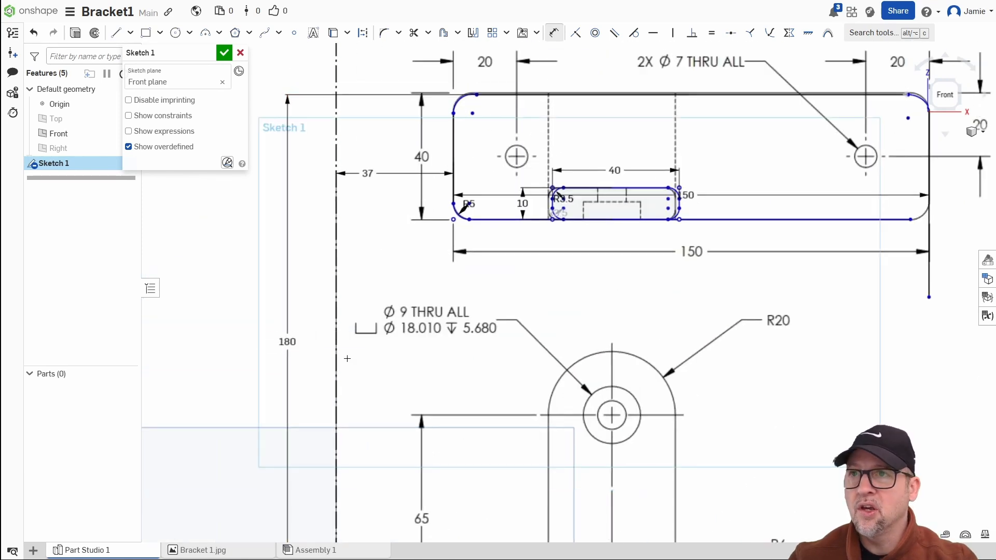
{"action": "scroll", "coordinate": [440, 92], "scroll_direction": "up", "scroll_amount": 3}
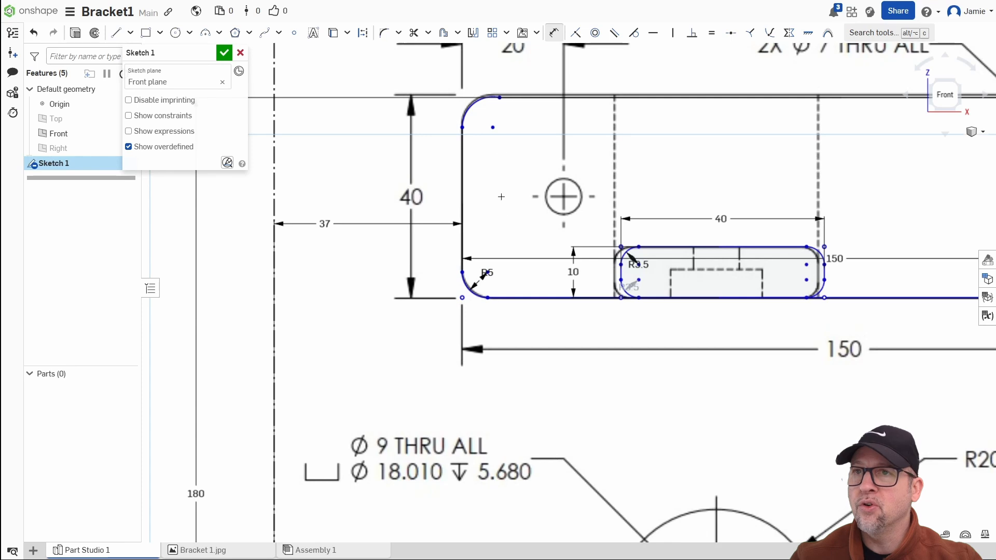
Step: Set the height from the drawing image's lower-left corner to the plan outline's upper edge to 181 mm
{"action": "scroll", "coordinate": [500, 196], "scroll_direction": "down", "scroll_amount": 2}
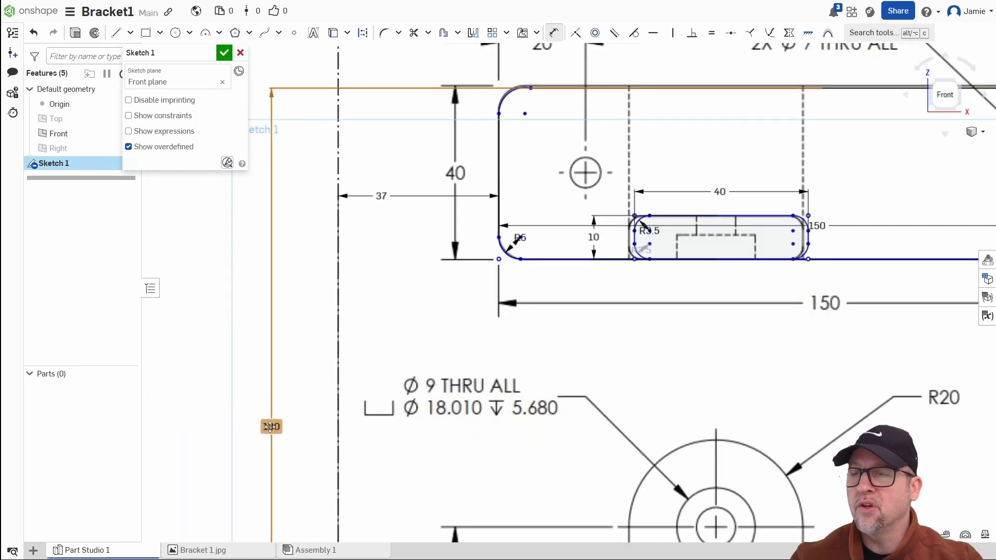
{"action": "double_click", "coordinate": [270, 427]}
{"action": "type", "text": "181"}
{"action": "key", "text": "Return"}
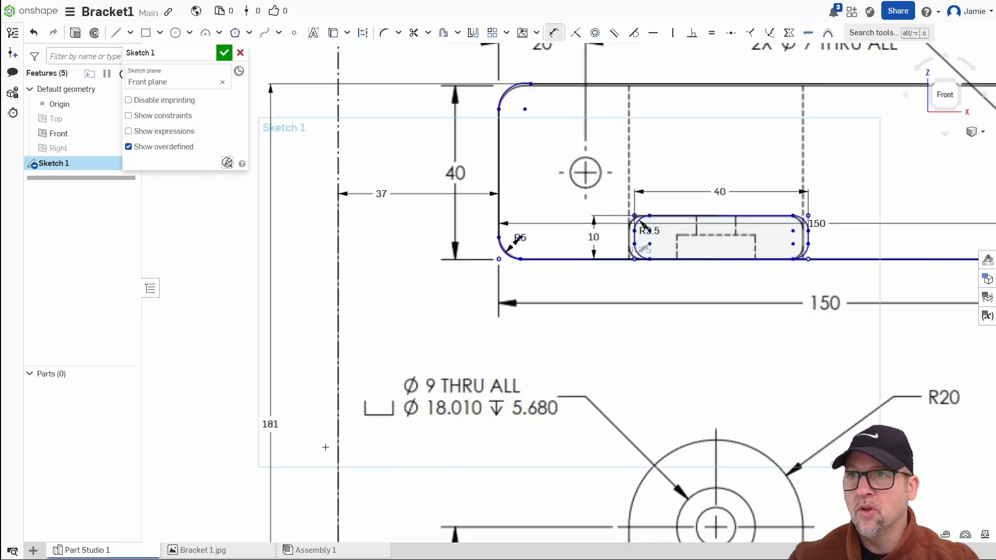
Step: Change the overall height dimension of the plan outline's upper edge to 180.5 mm
{"action": "double_click", "coordinate": [270, 424]}
{"action": "type", "text": "180"}
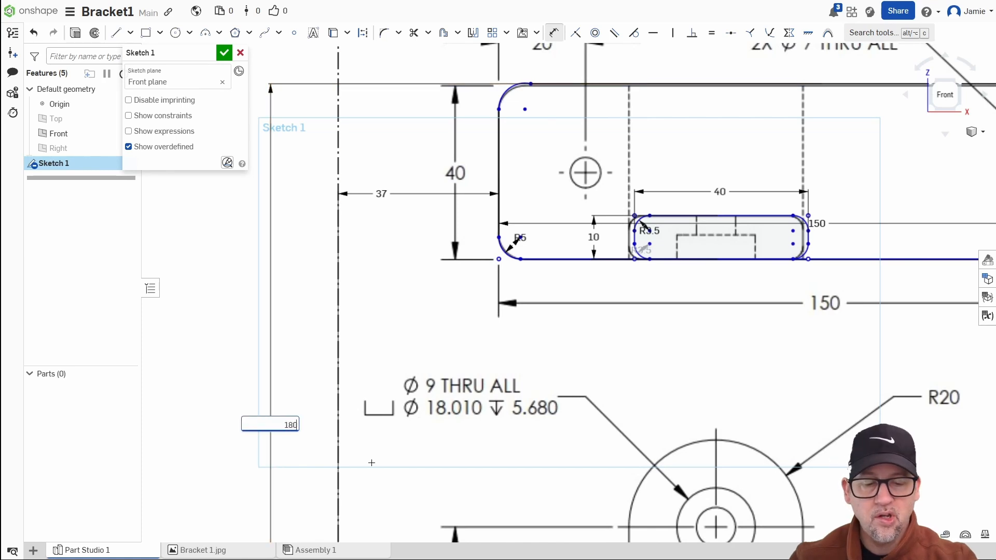
{"action": "type", "text": ".5"}
{"action": "key", "text": "Return"}
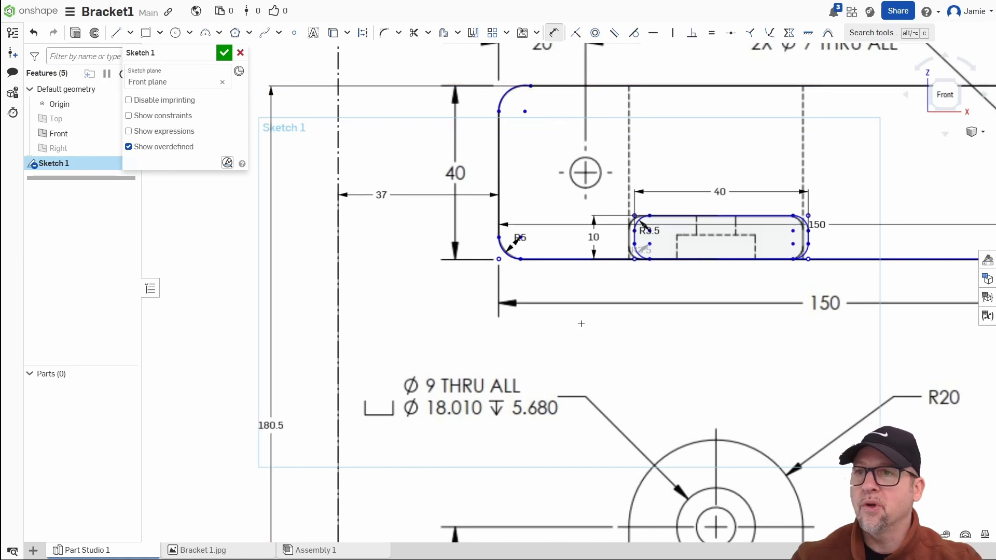
Step: Examine how the plan outline's edges and the boss rectangle's left end line up with the drawing image
{"action": "middle_click_drag", "start_coordinate": [581, 323], "coordinate": [533, 358]}
{"action": "middle_click_drag", "start_coordinate": [295, 368], "coordinate": [415, 381]}
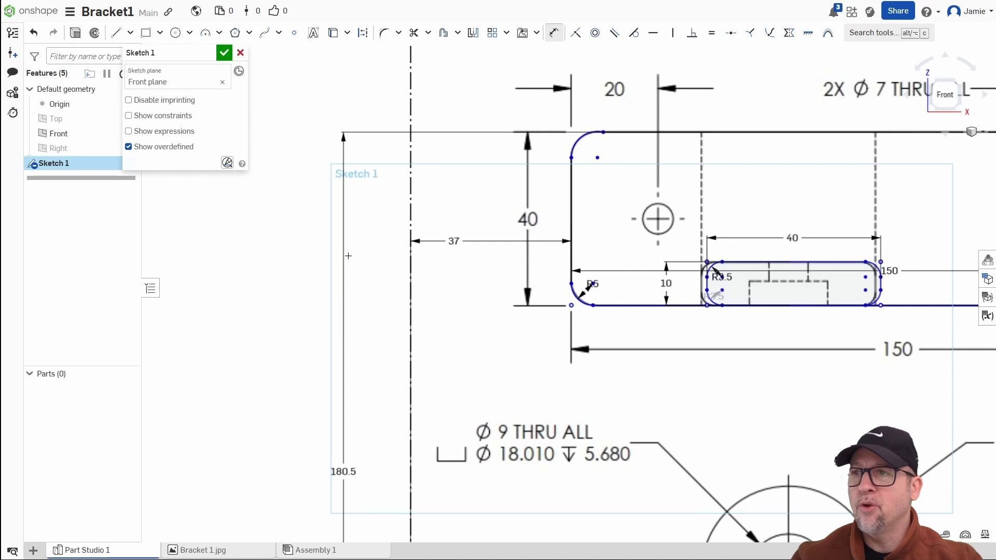
{"action": "middle_click_drag", "start_coordinate": [629, 258], "coordinate": [493, 310]}
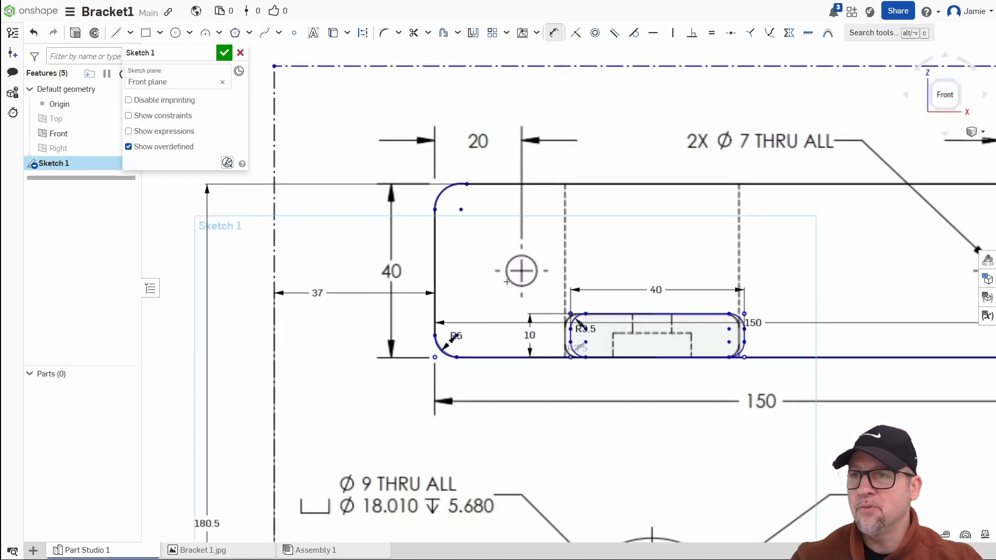
{"action": "scroll", "coordinate": [597, 348], "scroll_direction": "up", "scroll_amount": 3}
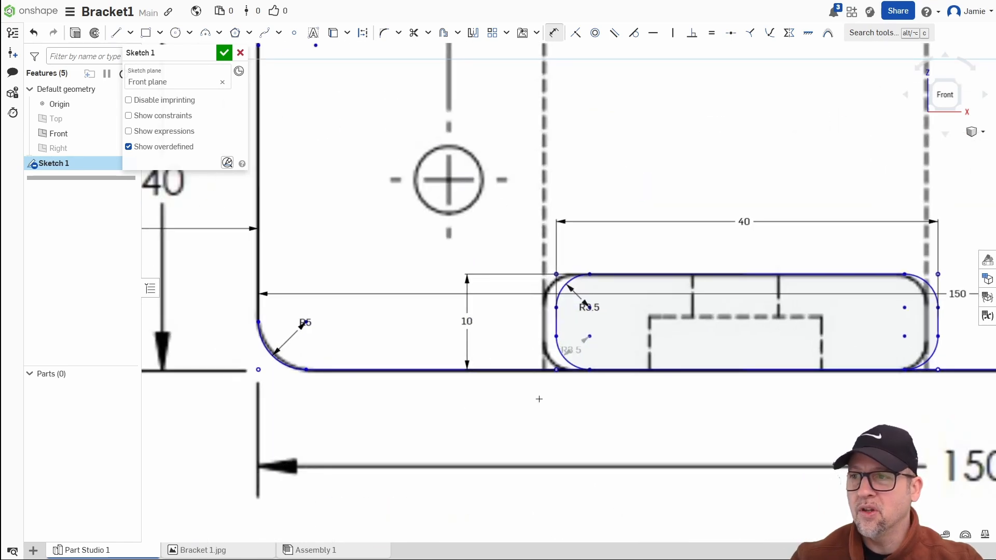
{"action": "middle_click_drag", "start_coordinate": [508, 427], "coordinate": [591, 447]}
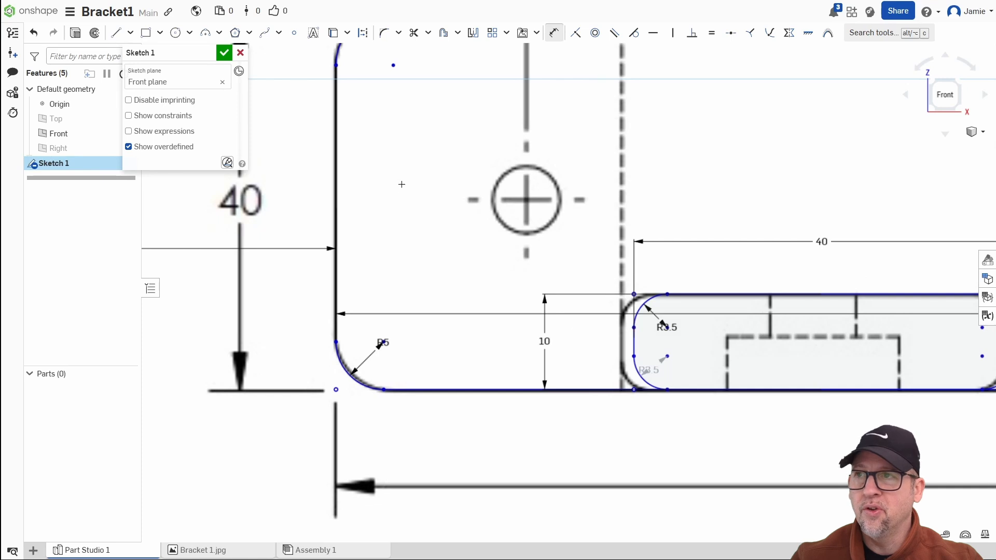
{"action": "scroll", "coordinate": [400, 207], "scroll_direction": "down", "scroll_amount": 3}
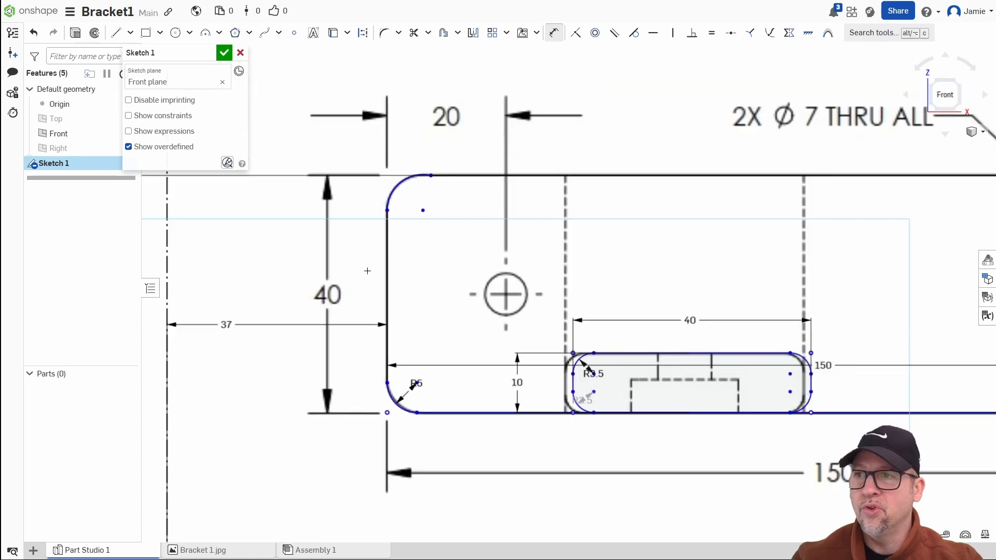
{"action": "middle_click_drag", "start_coordinate": [554, 382], "coordinate": [542, 320]}
{"action": "scroll", "coordinate": [543, 319], "scroll_direction": "up", "scroll_amount": 3}
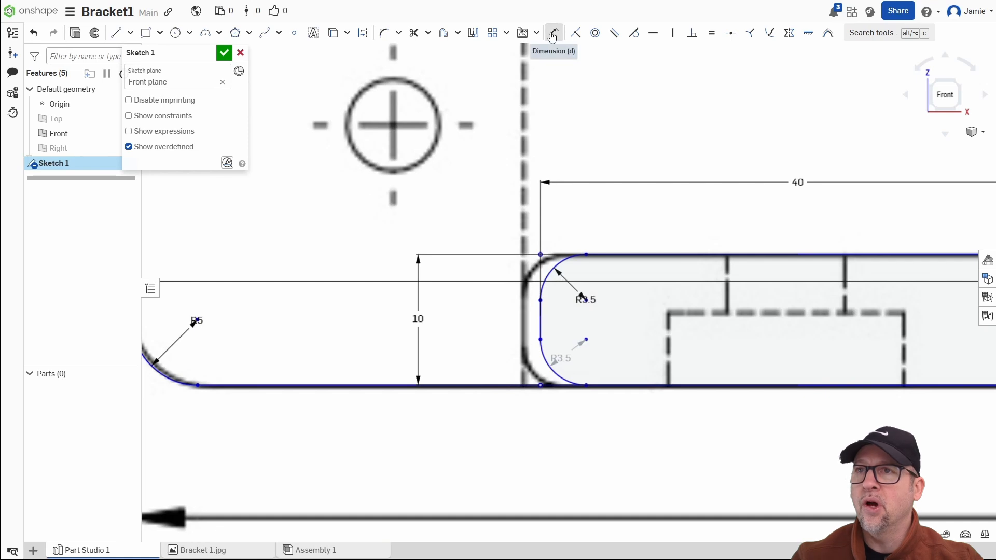
Step: Dimension the distance from the plan outline's left edge to the boss rectangle's left edge as 30 mm
{"action": "middle_click_drag", "start_coordinate": [422, 250], "coordinate": [575, 323]}
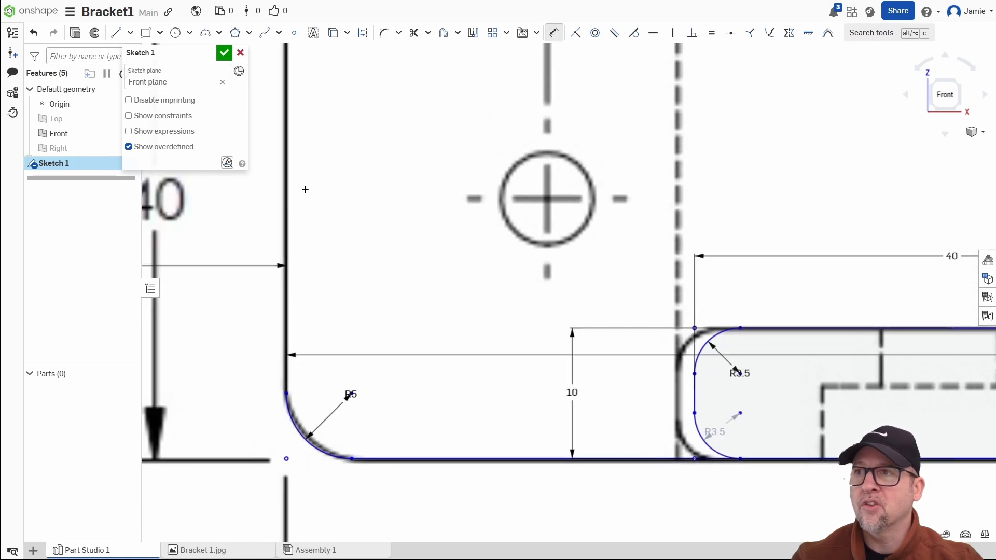
{"action": "left_click", "coordinate": [286, 191]}
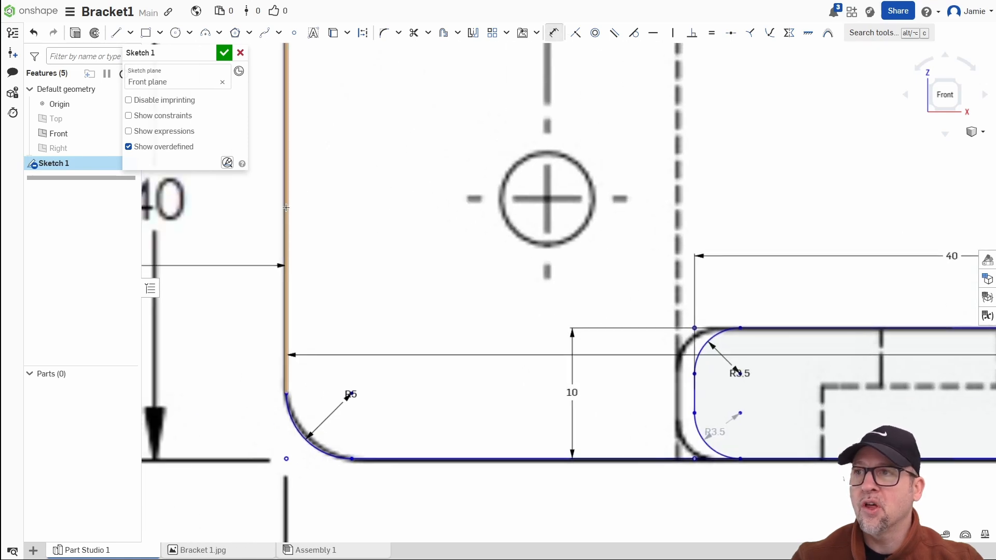
{"action": "left_click", "coordinate": [693, 406]}
{"action": "left_click", "coordinate": [592, 274]}
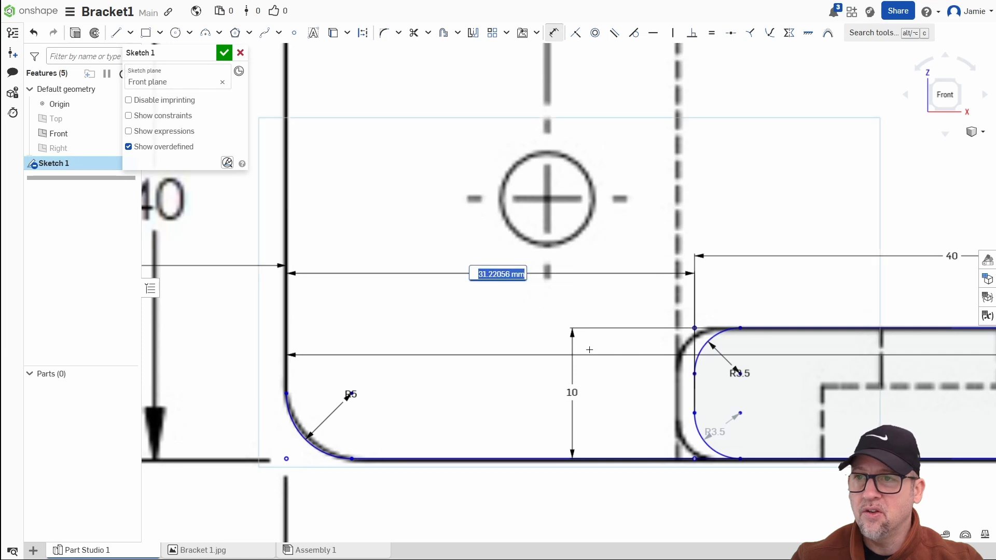
{"action": "type", "text": "30"}
{"action": "key", "text": "Return"}
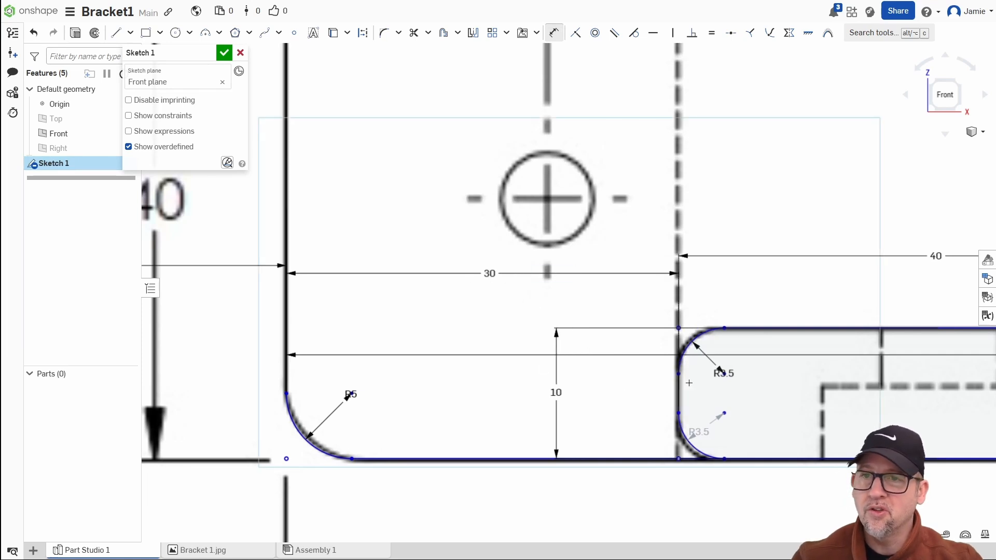
Step: Inspect the rounded boss corners and the whole plan outline against the drawing image, including the drawing's height and width dimensions
{"action": "middle_click_drag", "start_coordinate": [755, 413], "coordinate": [438, 341]}
{"action": "scroll", "coordinate": [456, 345], "scroll_direction": "down", "scroll_amount": 3}
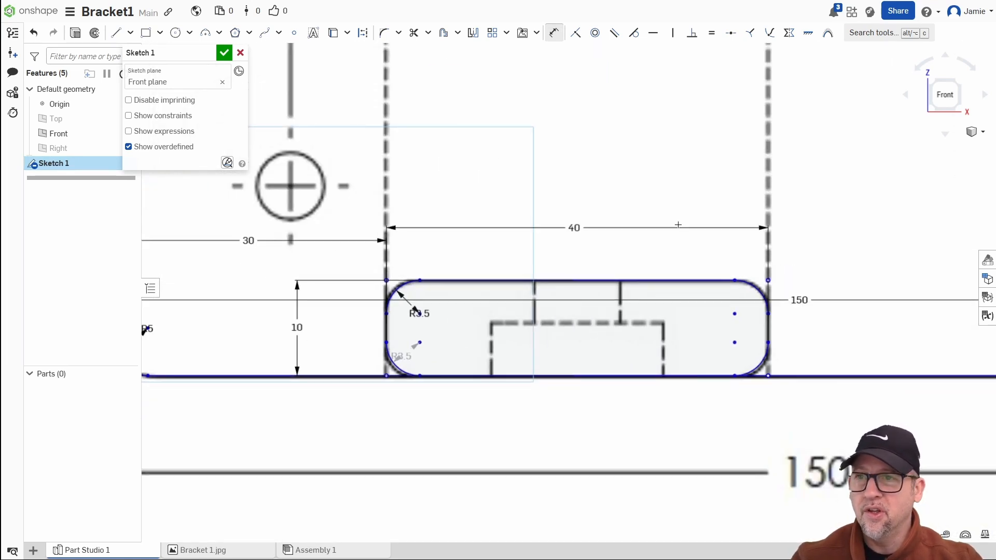
{"action": "scroll", "coordinate": [348, 339], "scroll_direction": "up", "scroll_amount": 6}
{"action": "scroll", "coordinate": [447, 324], "scroll_direction": "down", "scroll_amount": 5}
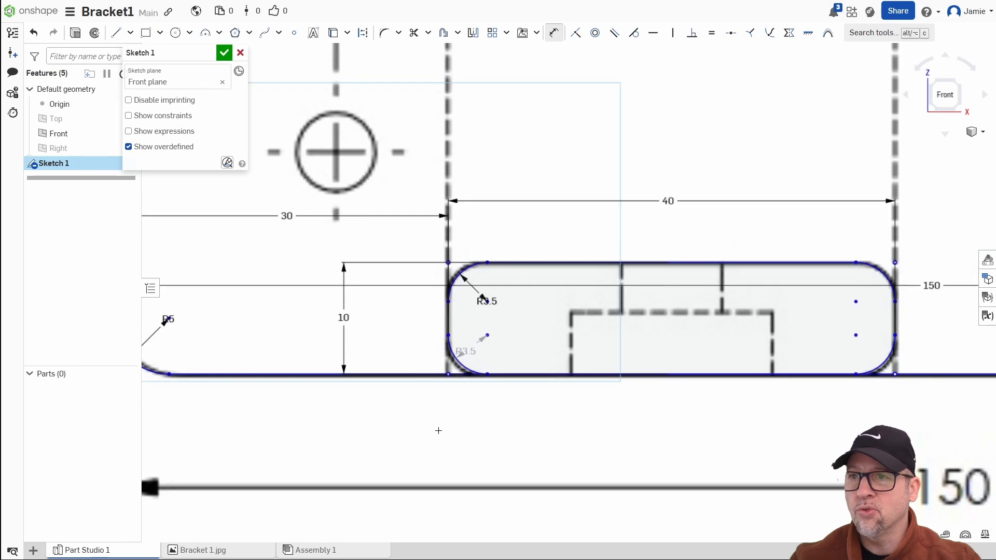
{"action": "middle_click_drag", "start_coordinate": [432, 441], "coordinate": [520, 366]}
{"action": "scroll", "coordinate": [553, 326], "scroll_direction": "up", "scroll_amount": 4}
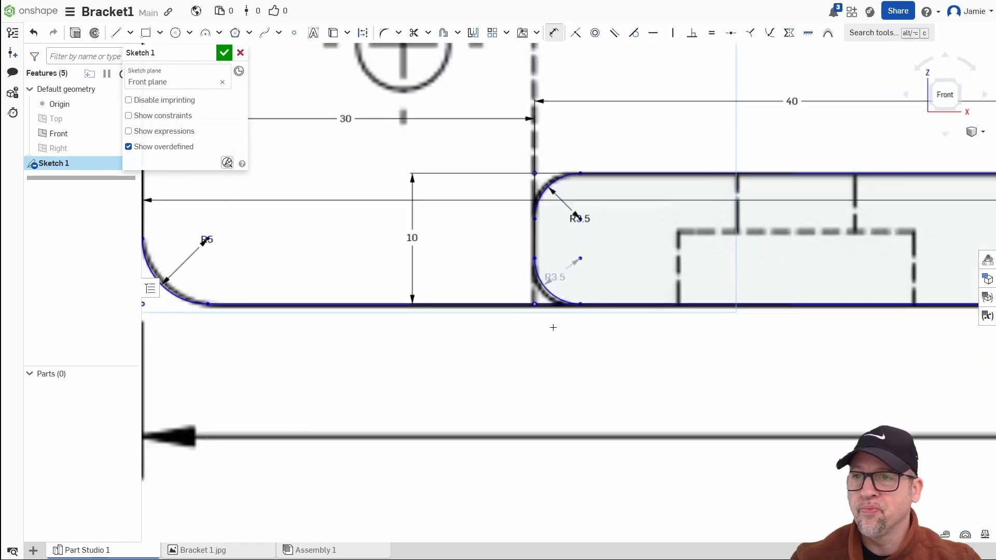
{"action": "scroll", "coordinate": [604, 355], "scroll_direction": "down", "scroll_amount": 4}
{"action": "scroll", "coordinate": [600, 337], "scroll_direction": "down", "scroll_amount": 3}
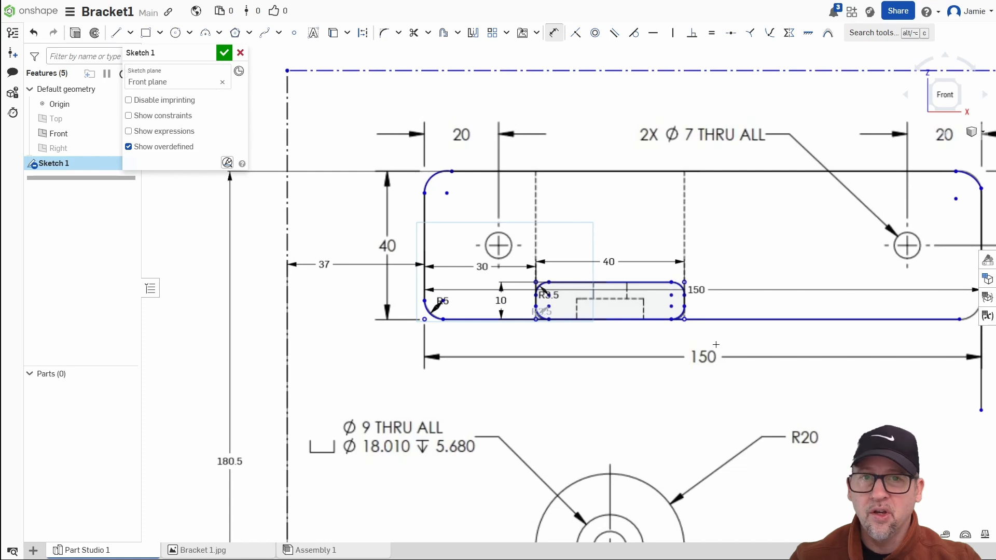
{"action": "mouse_move", "coordinate": [716, 345]}
{"action": "middle_mouse_down"}
{"action": "mouse_move", "coordinate": [533, 325]}
{"action": "mouse_move", "coordinate": [543, 341]}
{"action": "mouse_move", "coordinate": [610, 343]}
{"action": "mouse_move", "coordinate": [623, 314]}
{"action": "middle_mouse_up"}
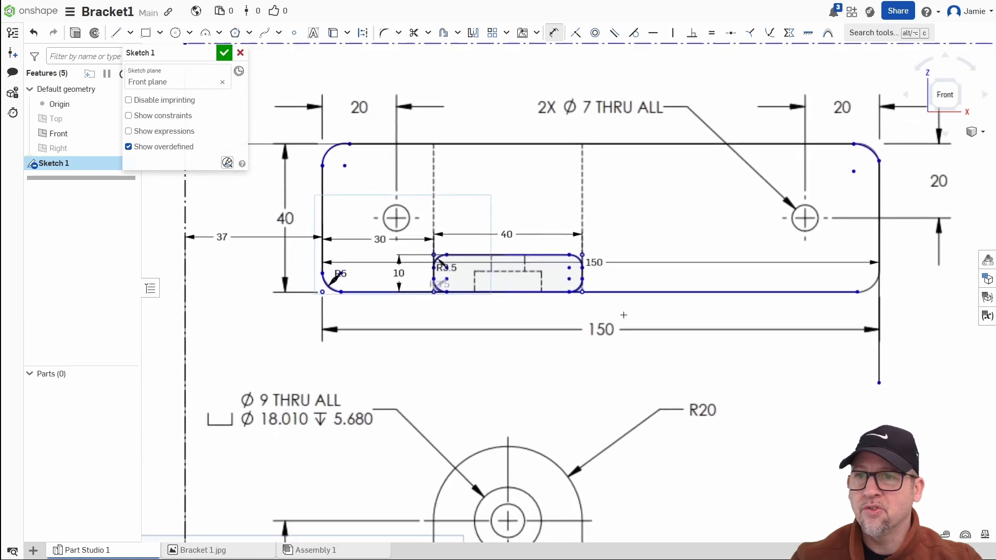
{"action": "scroll", "coordinate": [824, 314], "scroll_direction": "up", "scroll_amount": 4}
{"action": "scroll", "coordinate": [800, 266], "scroll_direction": "down", "scroll_amount": 3}
{"action": "middle_click_drag", "start_coordinate": [294, 330], "coordinate": [583, 332]}
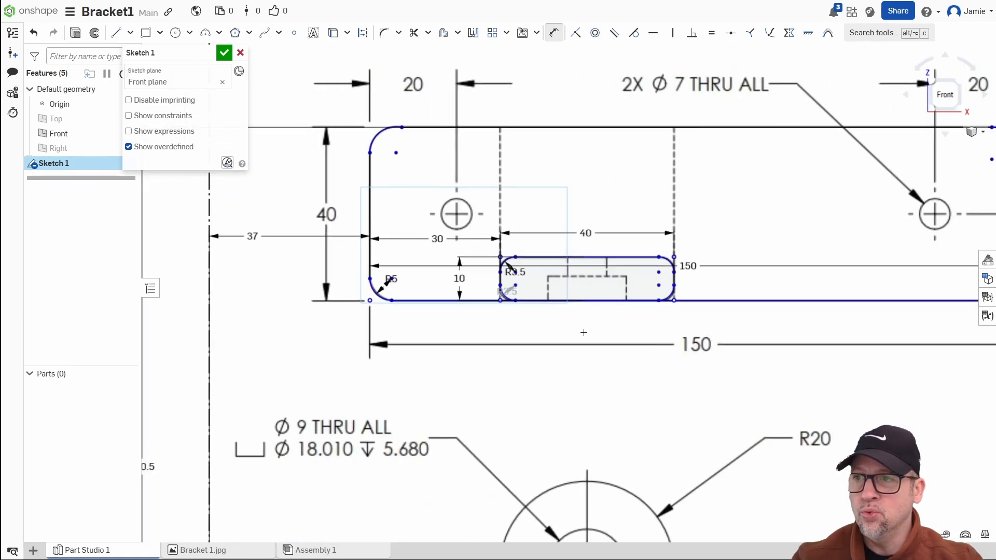
{"action": "middle_click_drag", "start_coordinate": [395, 253], "coordinate": [481, 260]}
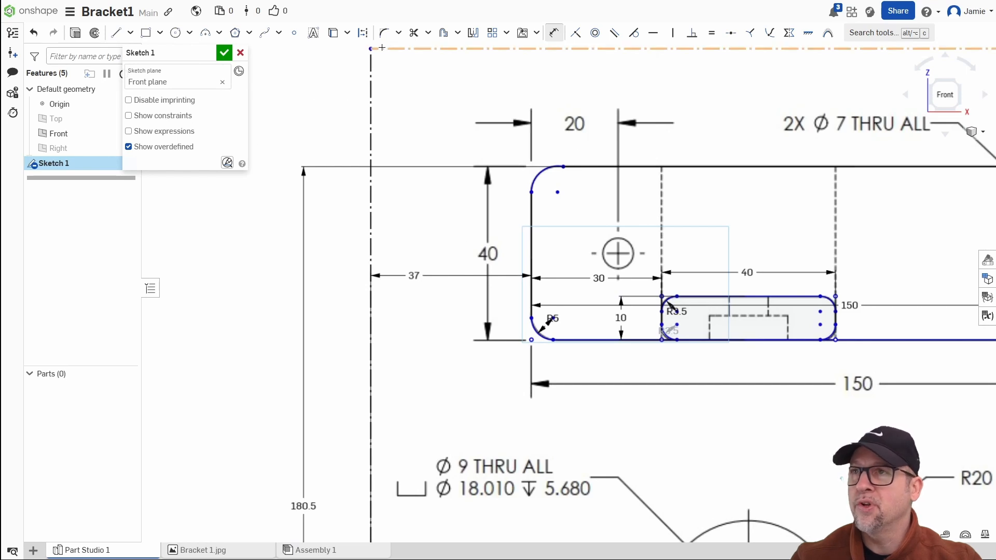
{"action": "left_click", "coordinate": [581, 166]}
{"action": "left_click", "coordinate": [576, 340]}
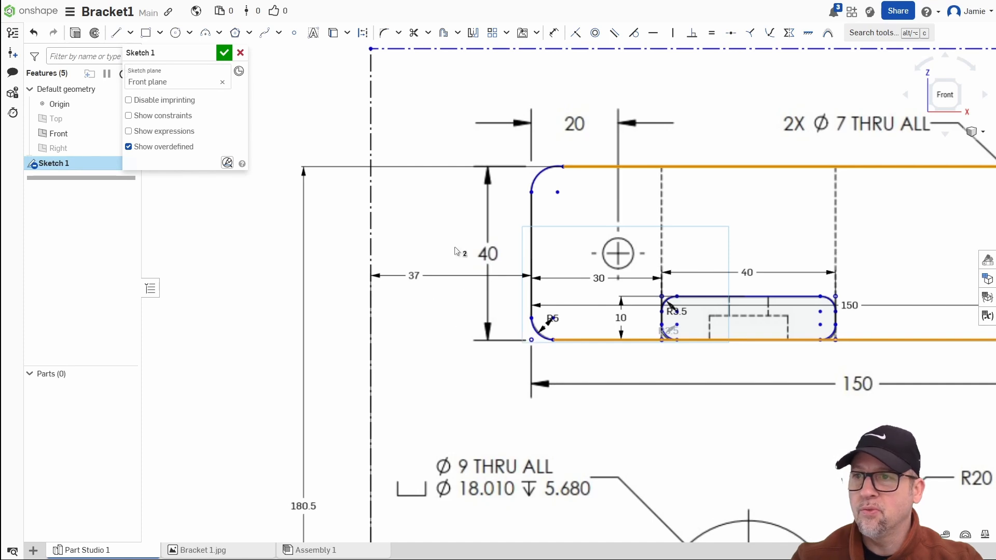
{"action": "key", "text": "Escape"}
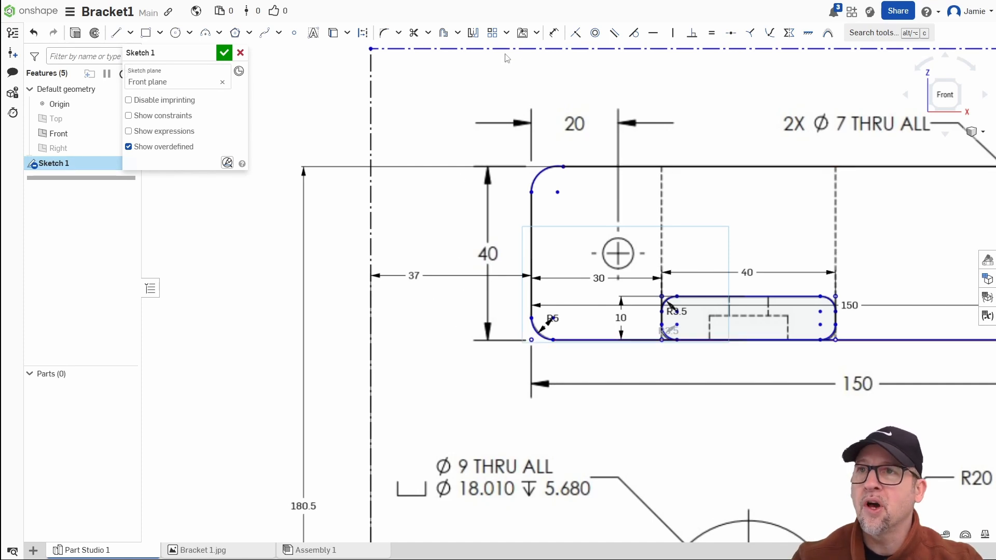
Step: Dimension the height between the plan outline's upper and lower edges as 40 mm
{"action": "left_click", "coordinate": [553, 32]}
{"action": "left_click", "coordinate": [576, 167]}
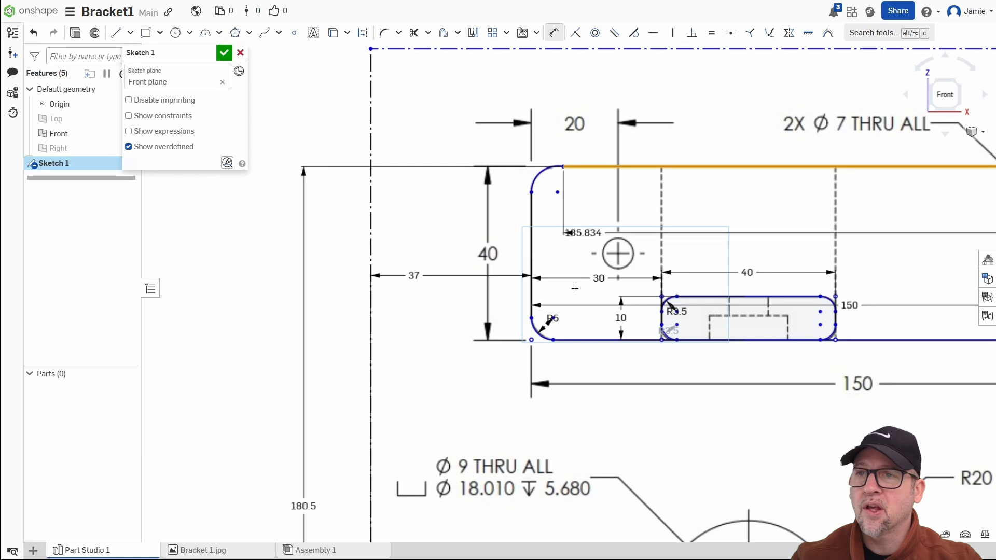
{"action": "left_click", "coordinate": [568, 340]}
{"action": "left_click", "coordinate": [462, 322]}
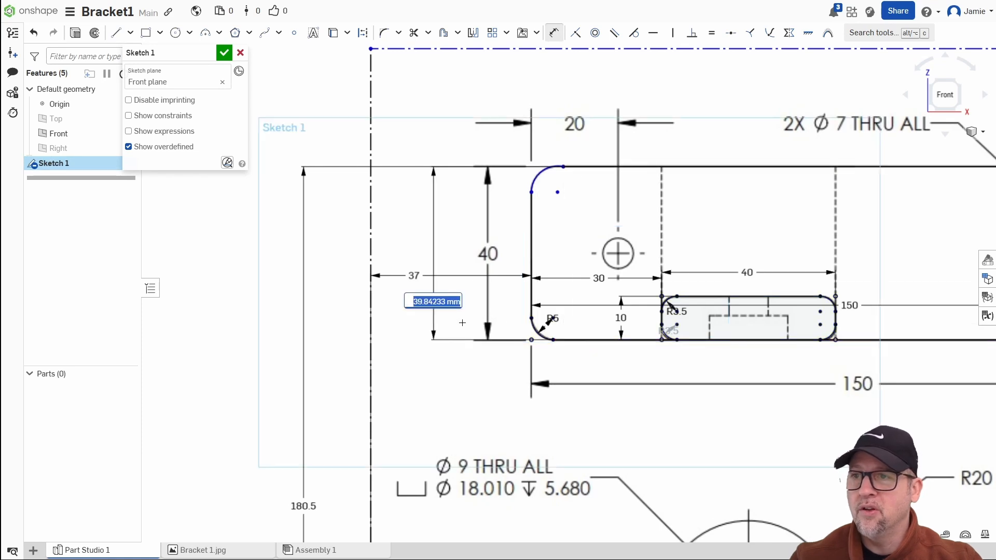
{"action": "type", "text": "40"}
{"action": "key", "text": "Return"}
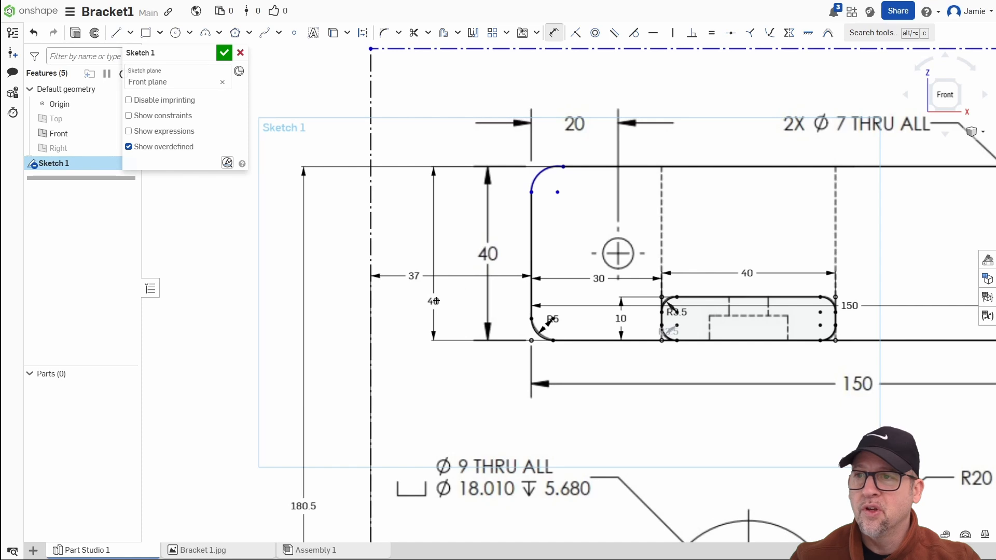
{"action": "middle_click_drag", "start_coordinate": [485, 307], "coordinate": [405, 319]}
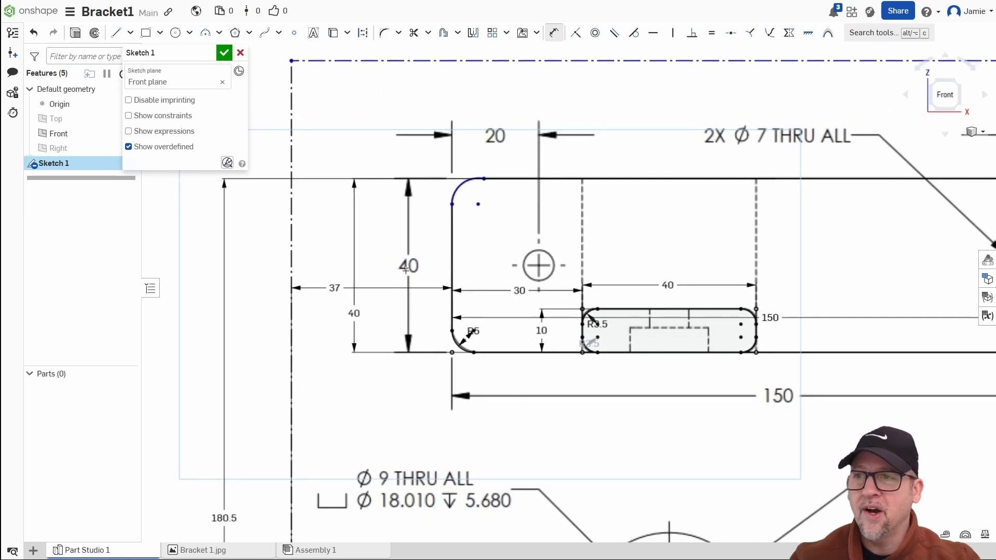
{"action": "scroll", "coordinate": [406, 270], "scroll_direction": "down", "scroll_amount": 3}
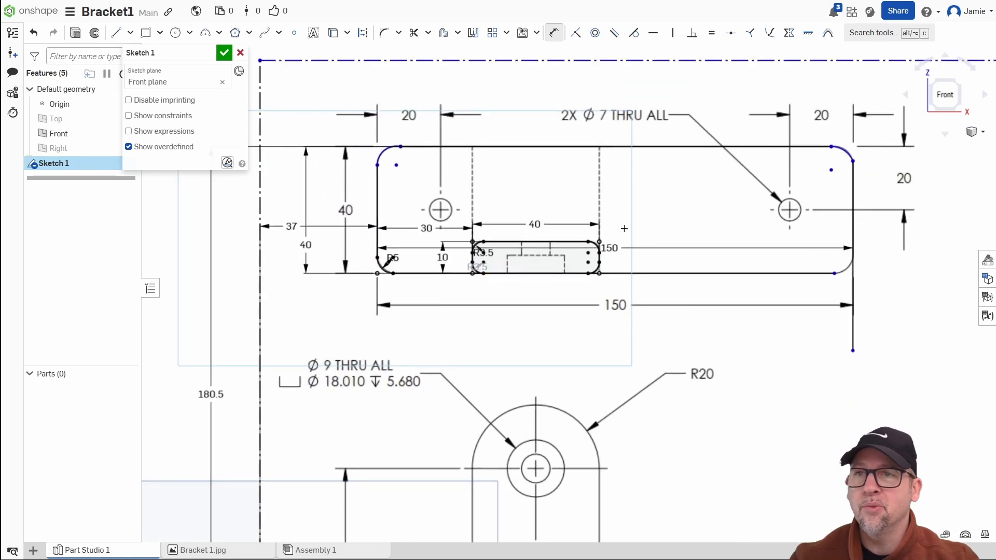
{"action": "key", "text": "Escape"}
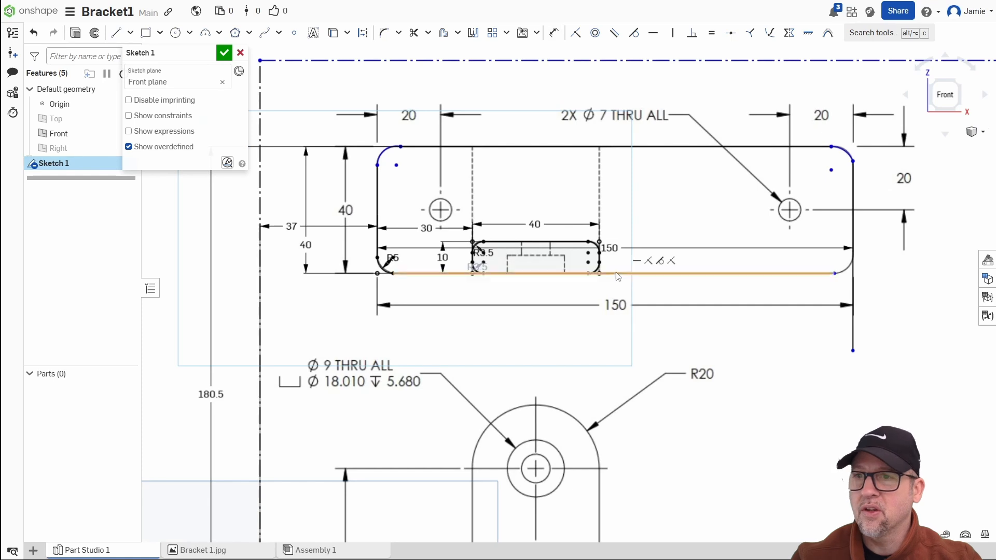
Step: Sketch a circle about 7.2 mm in diameter centred on the left mounting hole in the plan view of the drawing image
{"action": "middle_click_drag", "start_coordinate": [709, 361], "coordinate": [676, 326]}
{"action": "scroll", "coordinate": [678, 327], "scroll_direction": "down", "scroll_amount": 2}
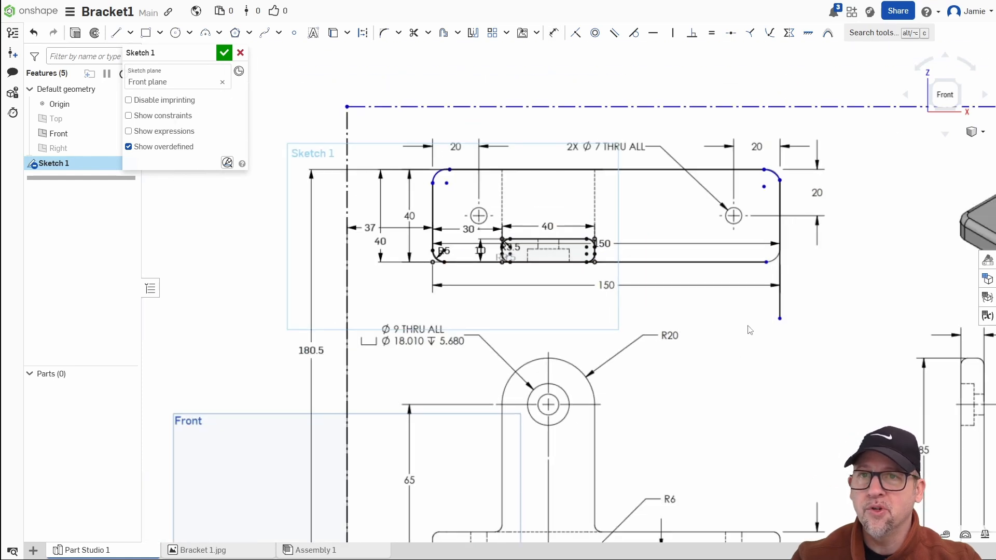
{"action": "middle_click_drag", "start_coordinate": [748, 327], "coordinate": [711, 365]}
{"action": "scroll", "coordinate": [714, 259], "scroll_direction": "up", "scroll_amount": 3}
{"action": "middle_click_drag", "start_coordinate": [507, 323], "coordinate": [627, 370]}
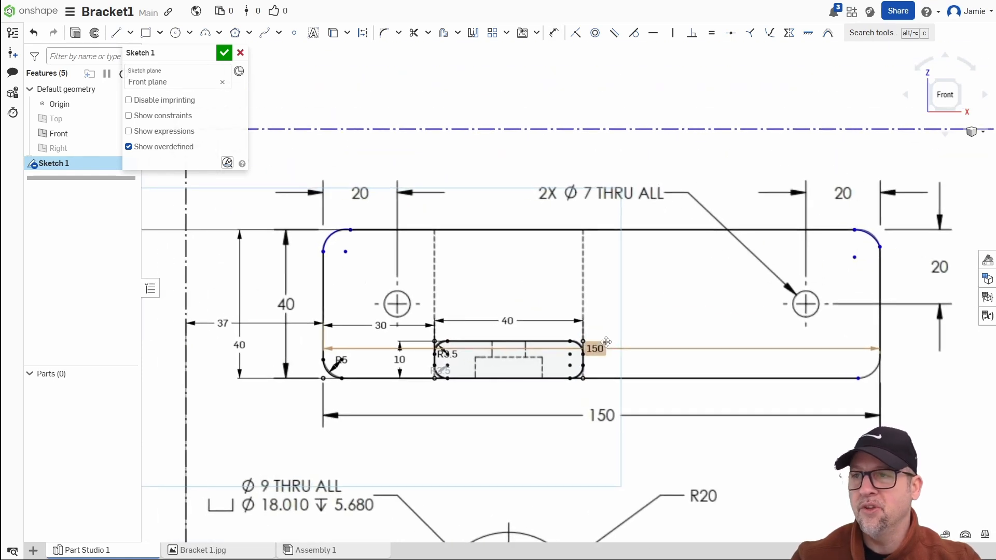
{"action": "scroll", "coordinate": [521, 307], "scroll_direction": "up", "scroll_amount": 4}
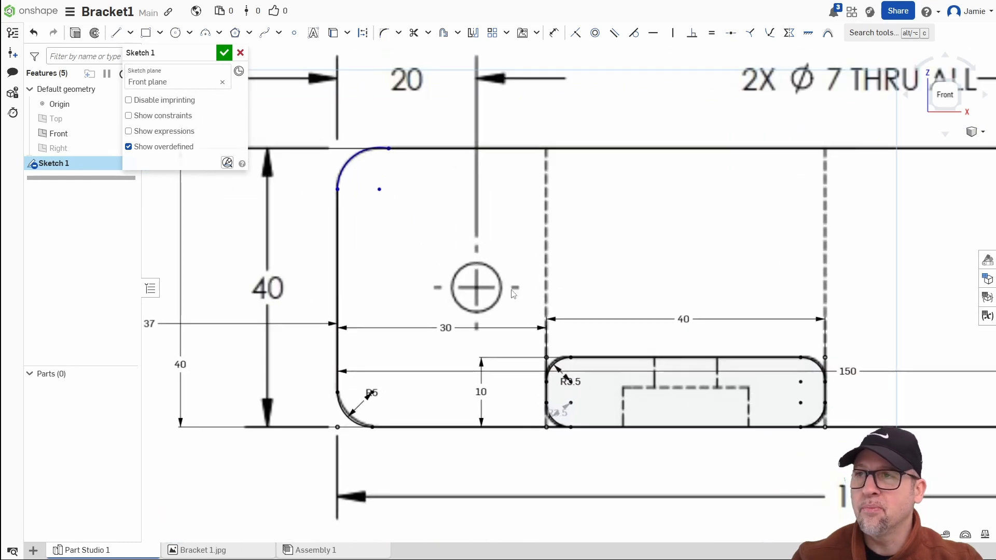
{"action": "scroll", "coordinate": [514, 293], "scroll_direction": "down", "scroll_amount": 2}
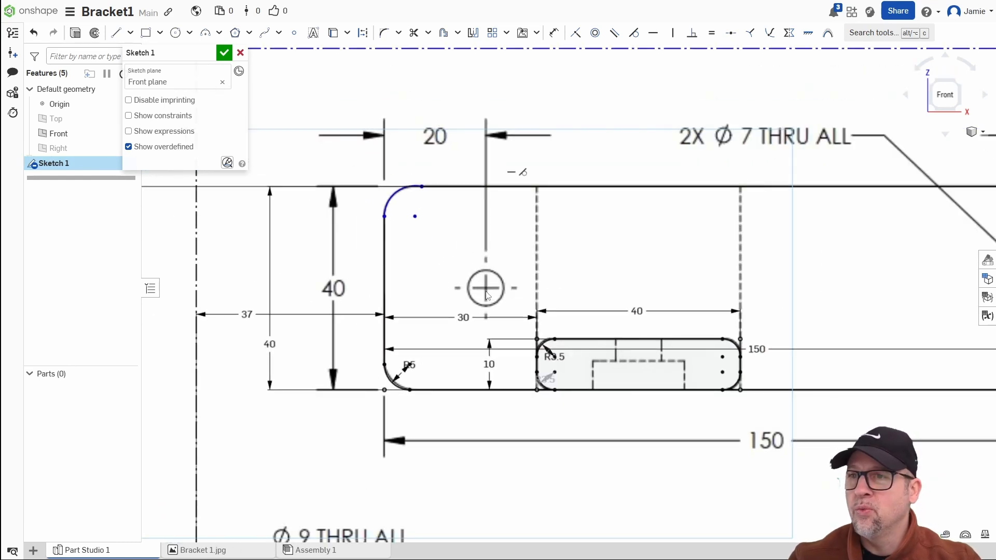
{"action": "left_click", "coordinate": [175, 32]}
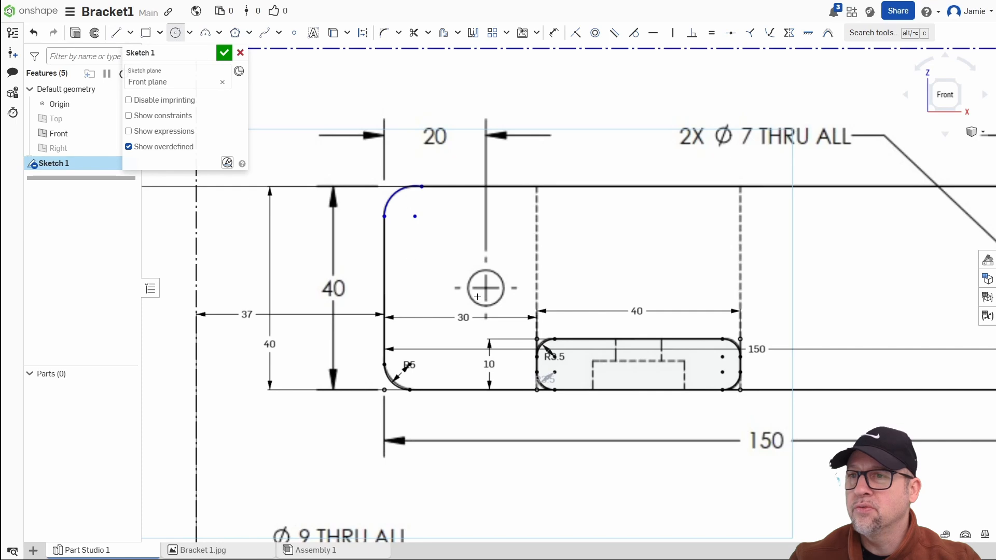
{"action": "scroll", "coordinate": [478, 296], "scroll_direction": "up", "scroll_amount": 4}
{"action": "scroll", "coordinate": [492, 278], "scroll_direction": "up", "scroll_amount": 3}
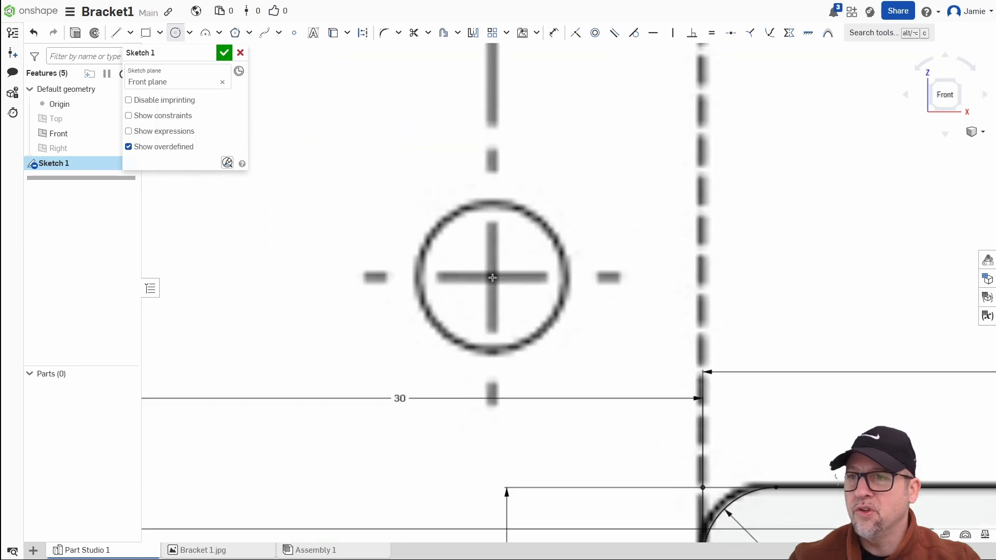
{"action": "left_click", "coordinate": [492, 277]}
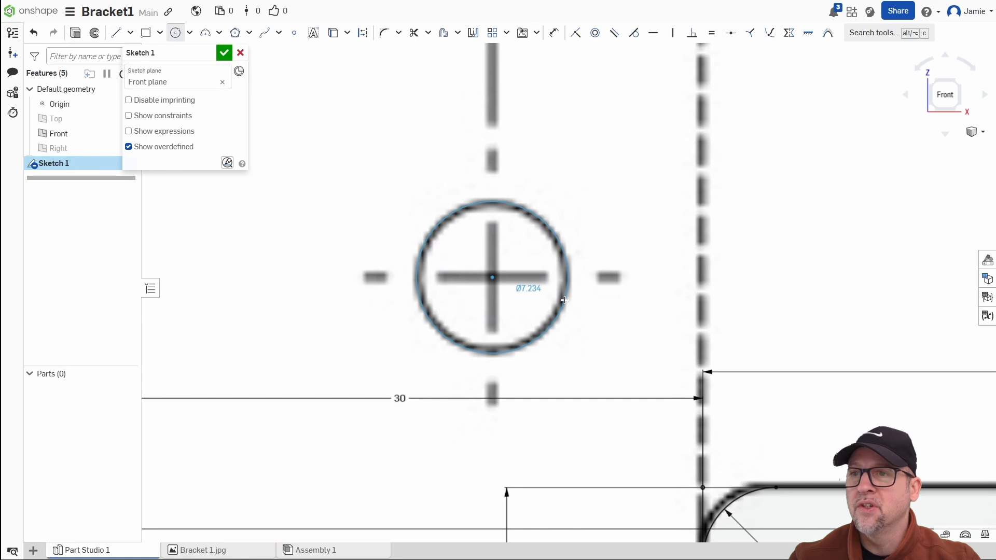
{"action": "left_click", "coordinate": [564, 300]}
{"action": "scroll", "coordinate": [599, 349], "scroll_direction": "down", "scroll_amount": 3}
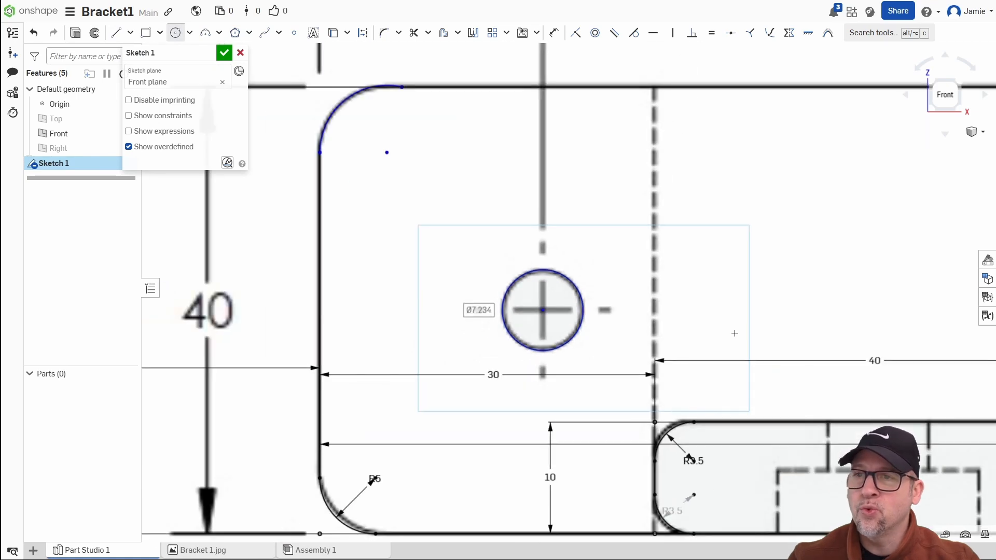
Step: Dimension the diameter of the left mounting-hole circle as 7 mm
{"action": "middle_click_drag", "start_coordinate": [769, 320], "coordinate": [491, 337]}
{"action": "scroll", "coordinate": [490, 337], "scroll_direction": "down", "scroll_amount": 4}
{"action": "middle_click_drag", "start_coordinate": [747, 342], "coordinate": [624, 292]}
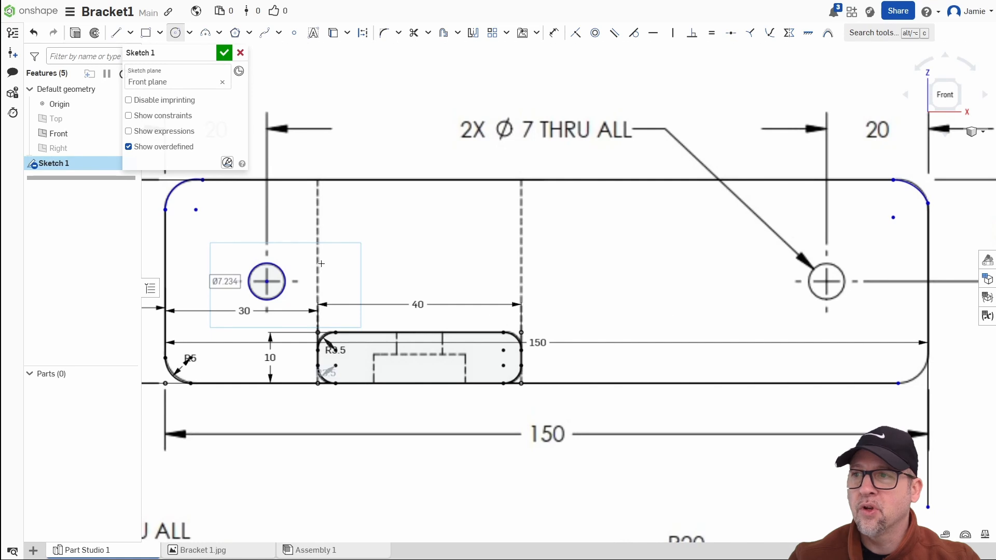
{"action": "middle_click_drag", "start_coordinate": [321, 264], "coordinate": [516, 255]}
{"action": "scroll", "coordinate": [458, 270], "scroll_direction": "up", "scroll_amount": 4}
{"action": "scroll", "coordinate": [607, 208], "scroll_direction": "down", "scroll_amount": 3}
{"action": "middle_click_drag", "start_coordinate": [711, 186], "coordinate": [614, 195]}
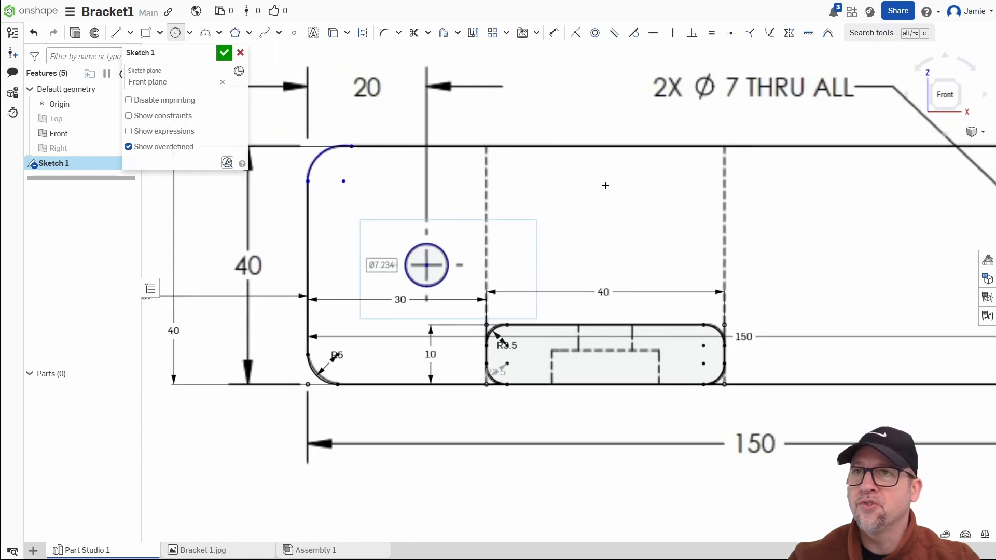
{"action": "left_click", "coordinate": [553, 33]}
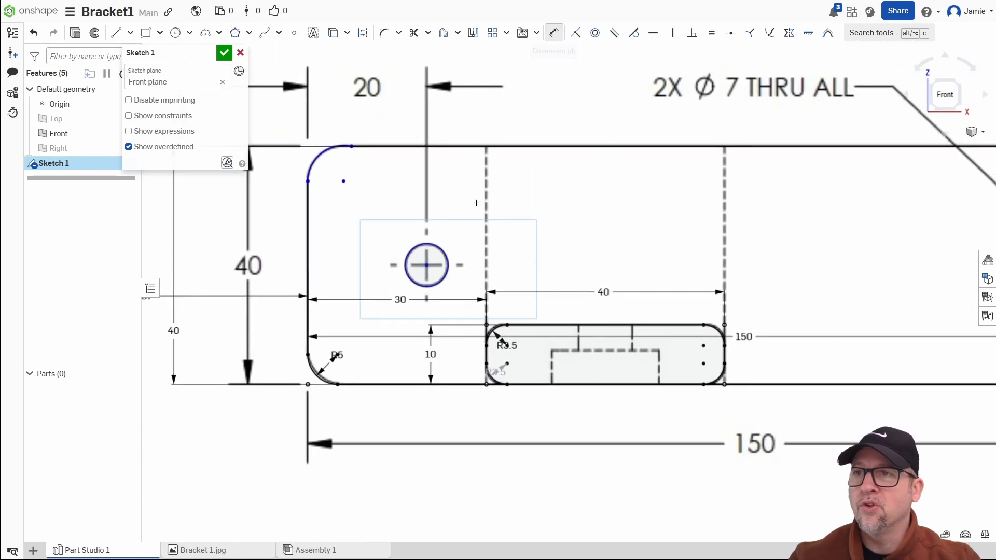
{"action": "left_click", "coordinate": [444, 245]}
{"action": "left_click", "coordinate": [455, 222]}
{"action": "type", "text": "7"}
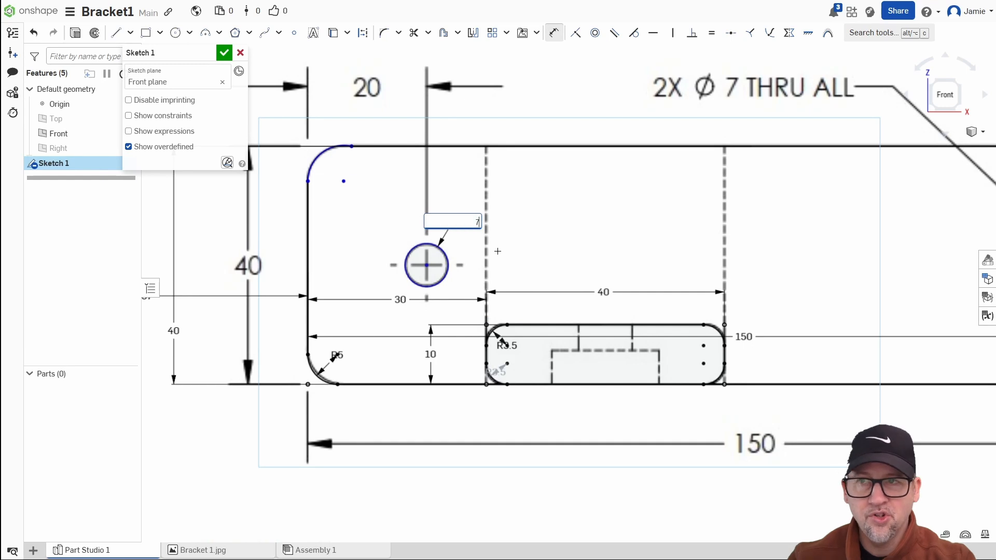
{"action": "key", "text": "Return"}
Step: Sketch a circle about 7.2 mm in diameter centred on the right mounting hole in the plan view of the drawing image
{"action": "middle_click_drag", "start_coordinate": [650, 233], "coordinate": [561, 210]}
{"action": "middle_click_drag", "start_coordinate": [722, 229], "coordinate": [553, 234]}
{"action": "scroll", "coordinate": [824, 248], "scroll_direction": "up", "scroll_amount": 4}
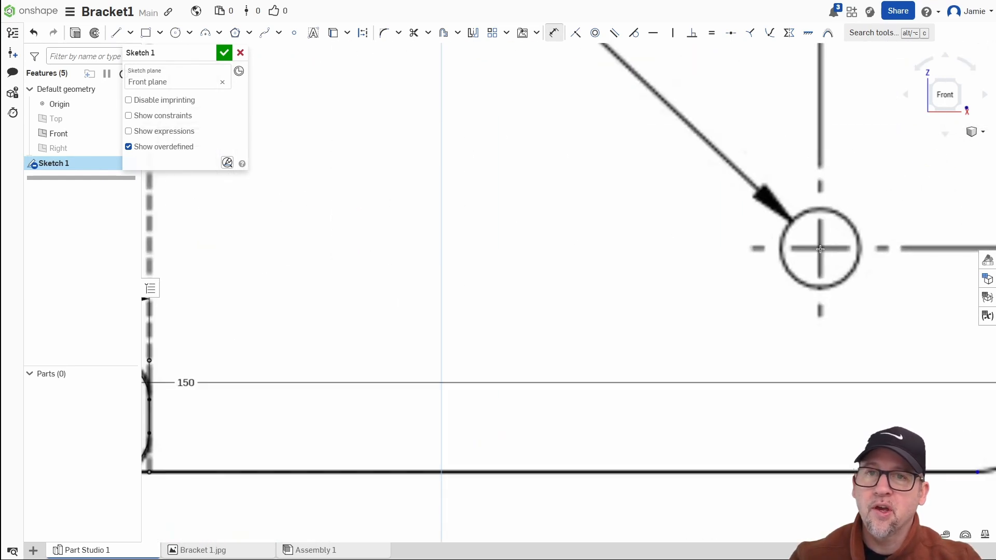
{"action": "key", "text": "Escape"}
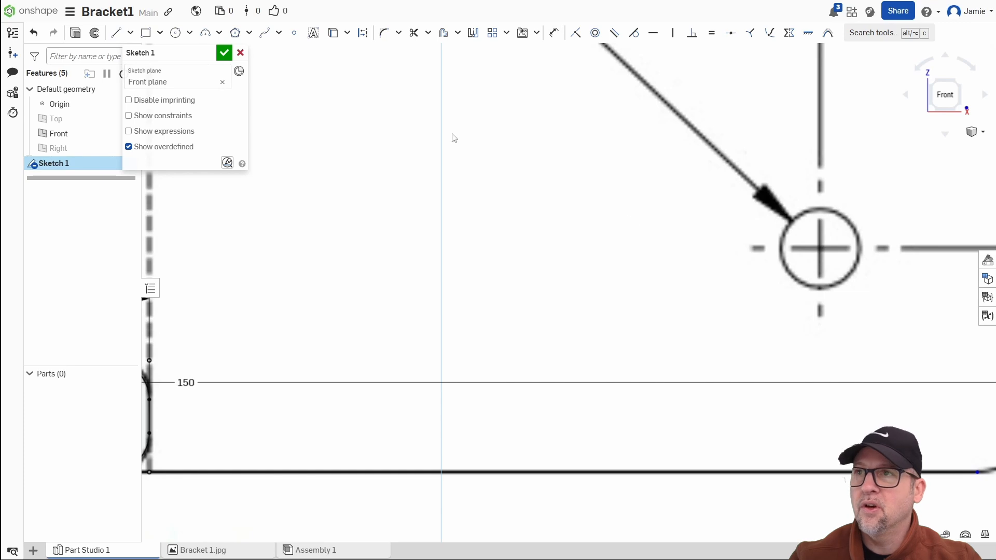
{"action": "left_click", "coordinate": [175, 33]}
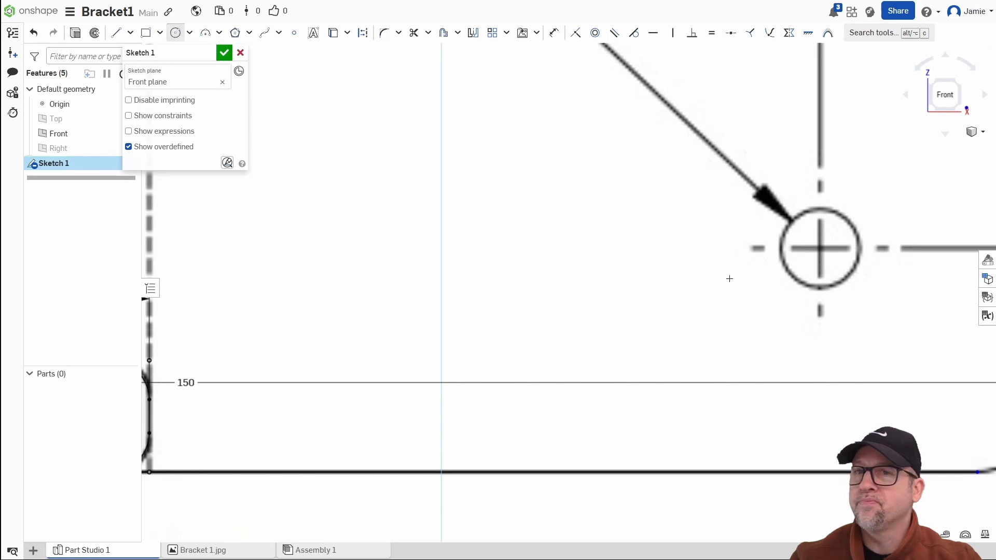
{"action": "left_click", "coordinate": [820, 249]}
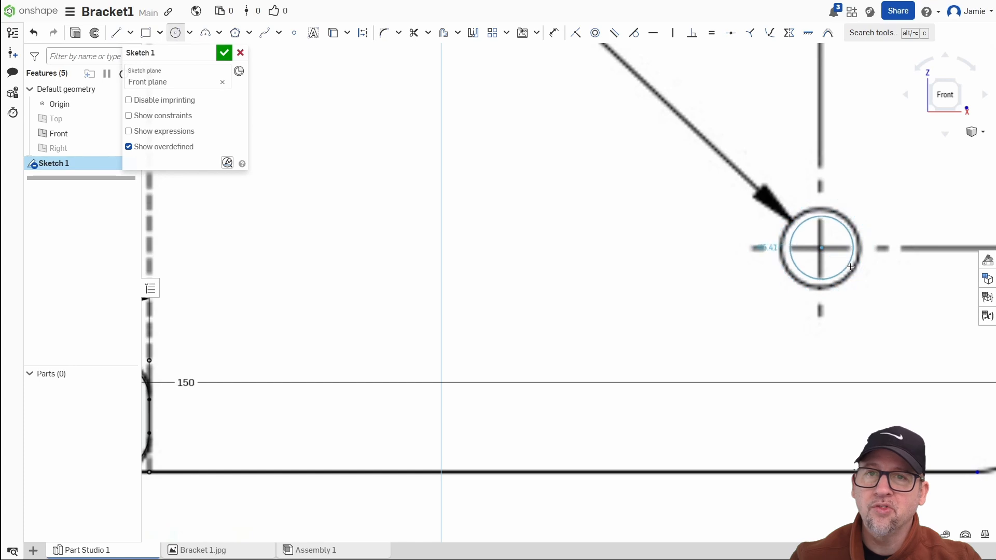
{"action": "left_click", "coordinate": [855, 268]}
Step: Apply an Equal constraint between the right and left mounting-hole circles
{"action": "scroll", "coordinate": [769, 329], "scroll_direction": "down", "scroll_amount": 4}
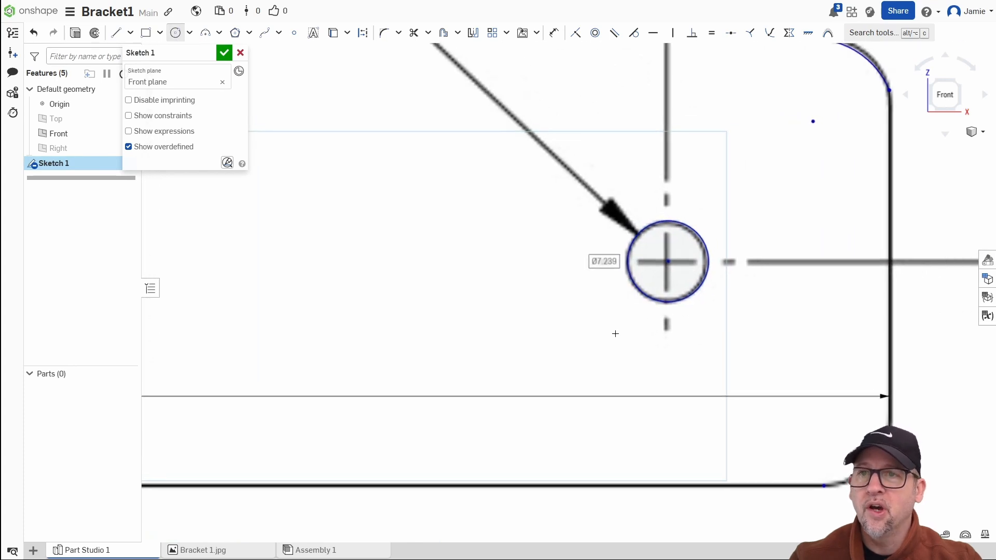
{"action": "middle_click_drag", "start_coordinate": [512, 328], "coordinate": [709, 309]}
{"action": "mouse_move", "coordinate": [600, 318]}
{"action": "middle_mouse_down"}
{"action": "mouse_move", "coordinate": [687, 321]}
{"action": "mouse_move", "coordinate": [652, 315]}
{"action": "middle_mouse_up"}
{"action": "scroll", "coordinate": [653, 319], "scroll_direction": "down", "scroll_amount": 3}
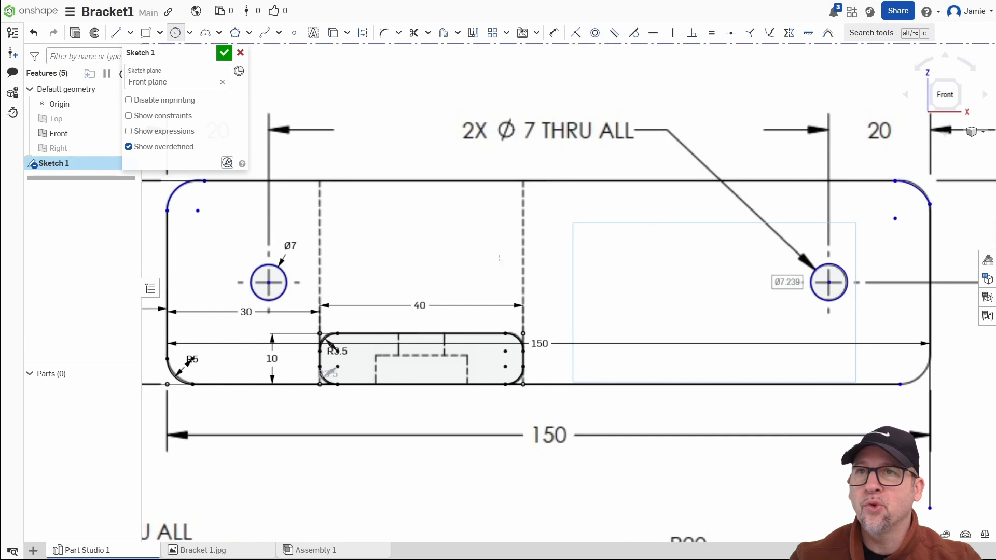
{"action": "left_click", "coordinate": [818, 299]}
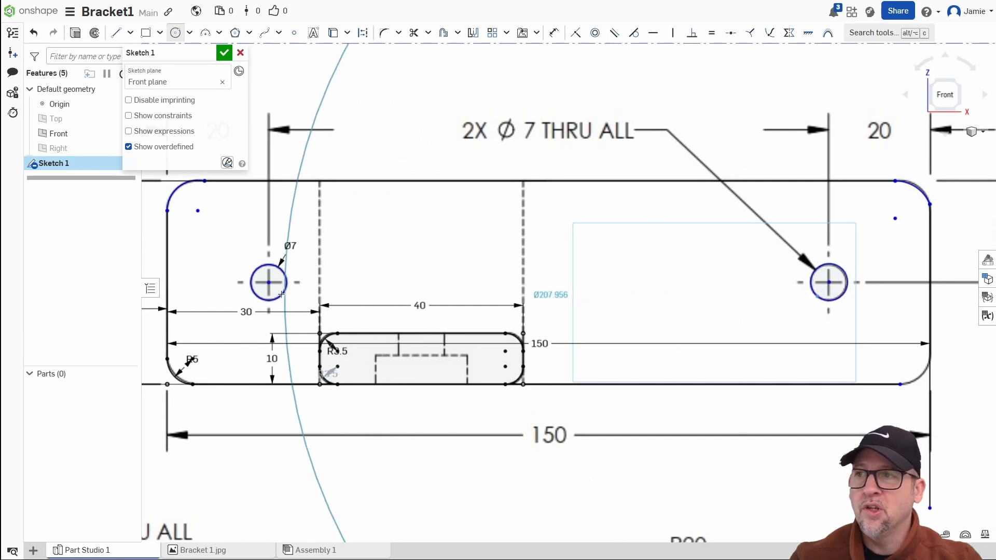
{"action": "key", "text": "Escape"}
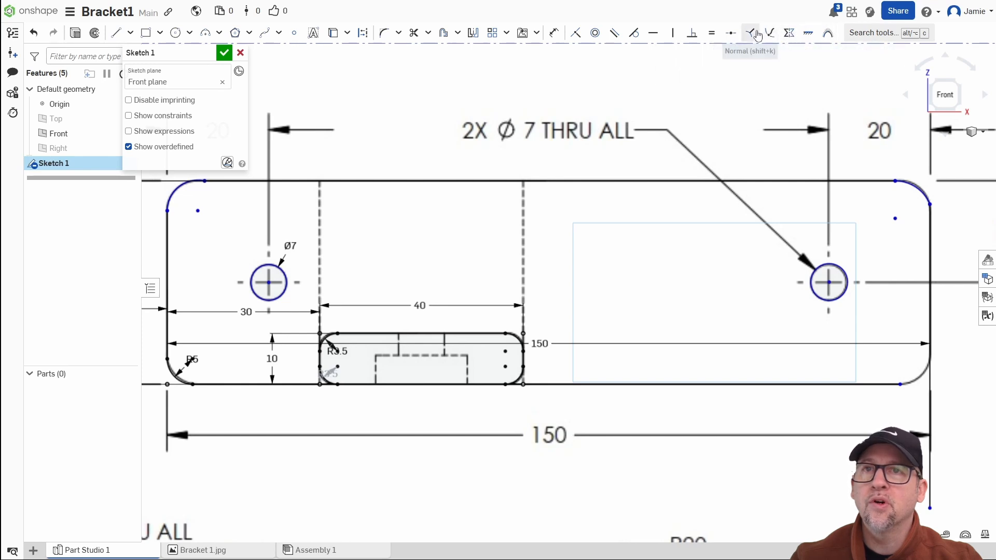
{"action": "left_click", "coordinate": [711, 34]}
{"action": "left_click", "coordinate": [817, 297]}
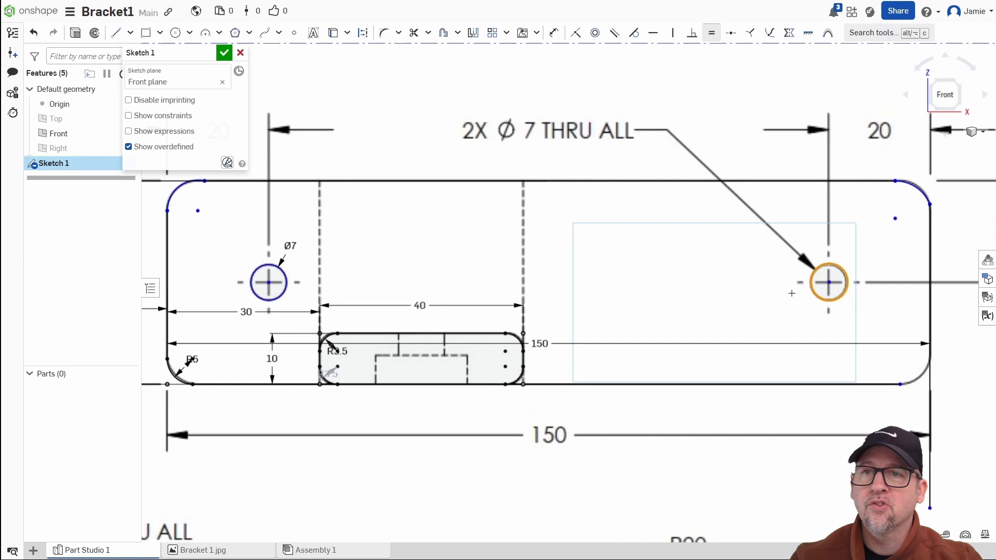
{"action": "left_click", "coordinate": [286, 278]}
Step: Add a driven diameter dimension to the right mounting-hole circle
{"action": "scroll", "coordinate": [826, 286], "scroll_direction": "up", "scroll_amount": 5}
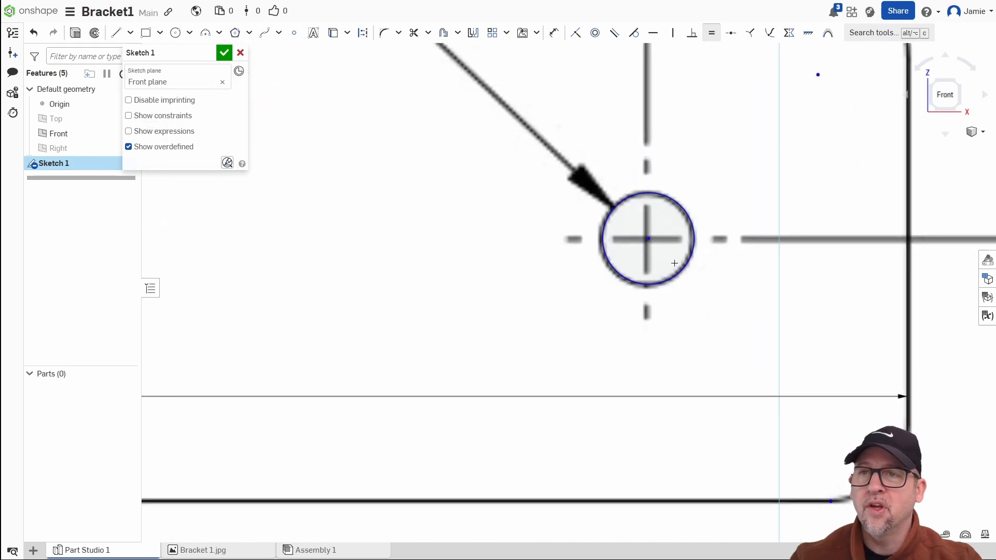
{"action": "left_click", "coordinate": [553, 32]}
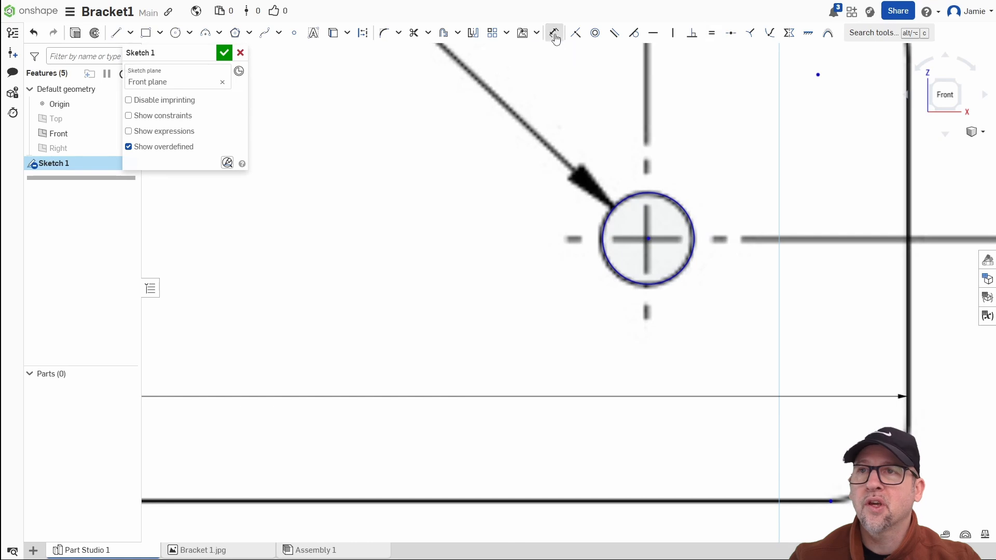
{"action": "left_click", "coordinate": [670, 197]}
{"action": "left_click", "coordinate": [695, 163]}
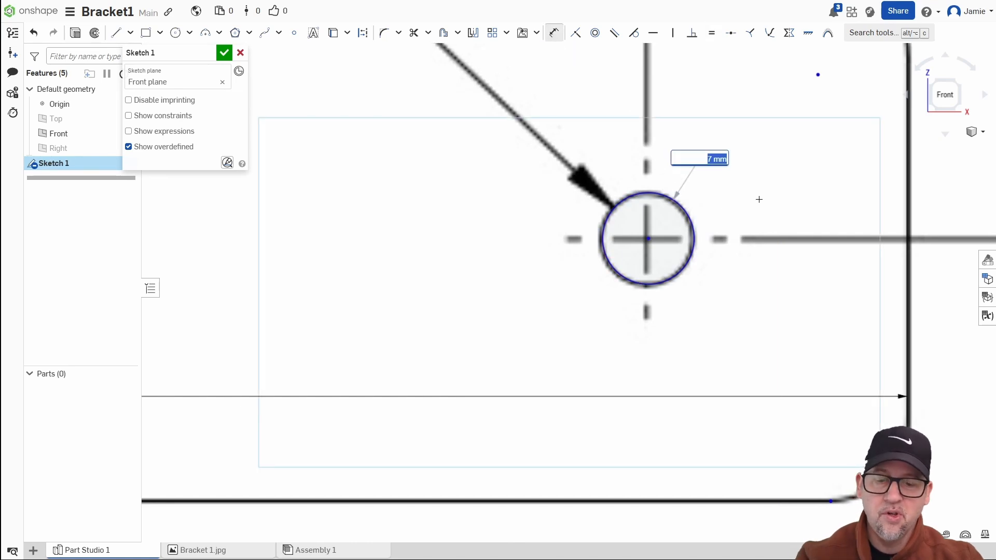
{"action": "key", "text": "Return"}
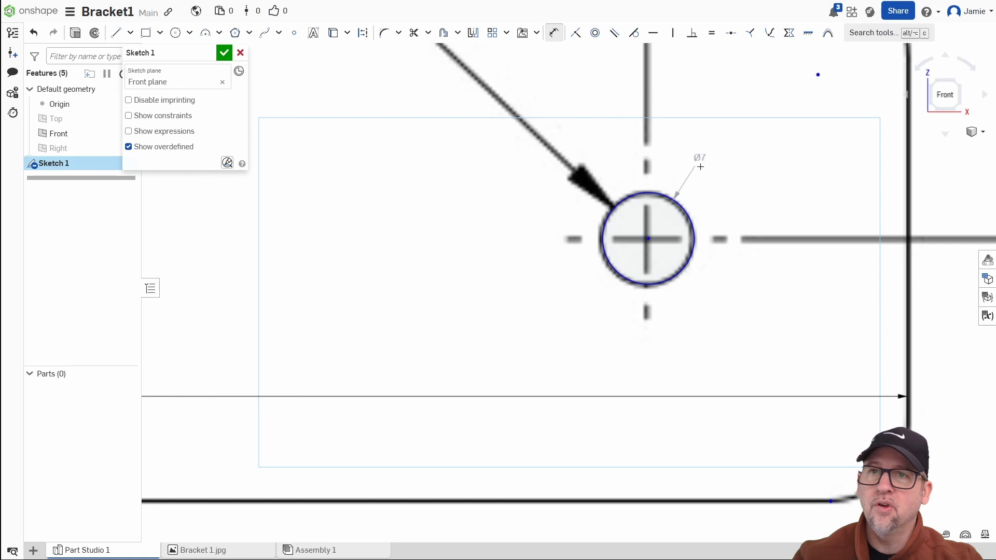
Step: Examine both mounting-hole circles, their equal relation and diameter dimensions, and the whole plan outline against the drawing image
{"action": "scroll", "coordinate": [700, 163], "scroll_direction": "down", "scroll_amount": 2}
{"action": "middle_click_drag", "start_coordinate": [736, 230], "coordinate": [827, 251]}
{"action": "scroll", "coordinate": [799, 202], "scroll_direction": "down", "scroll_amount": 3}
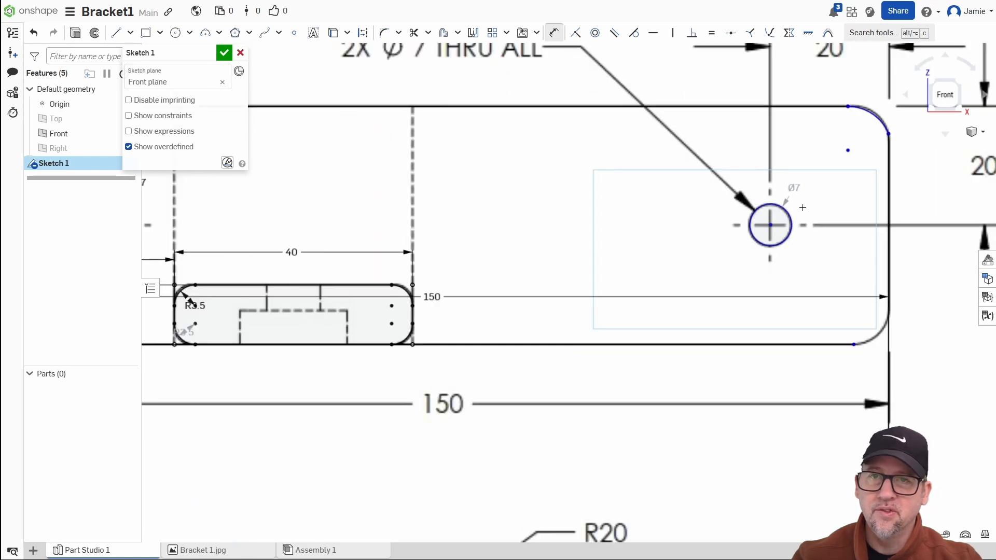
{"action": "middle_click_drag", "start_coordinate": [490, 287], "coordinate": [615, 309]}
{"action": "middle_click_drag", "start_coordinate": [864, 239], "coordinate": [788, 270]}
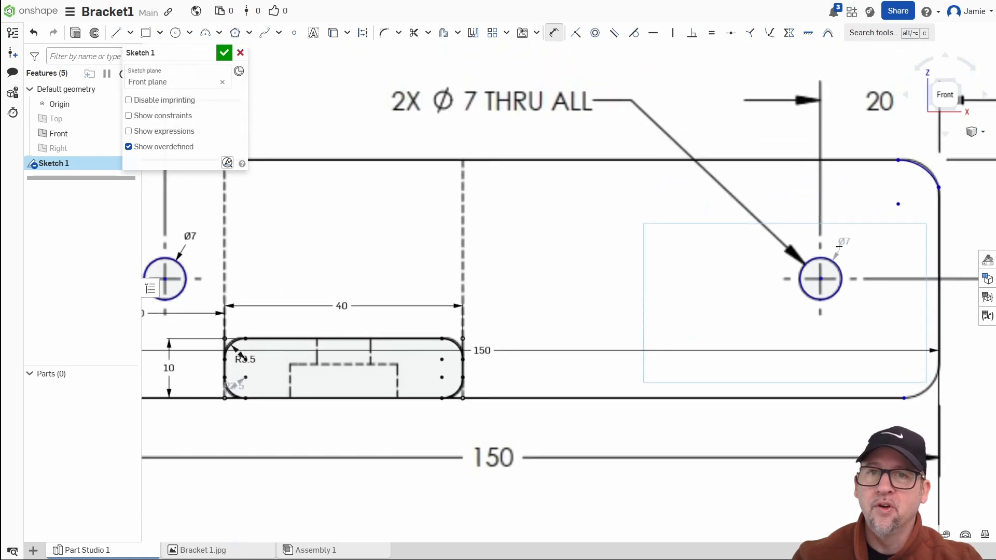
{"action": "middle_click_drag", "start_coordinate": [843, 247], "coordinate": [661, 228]}
{"action": "scroll", "coordinate": [649, 214], "scroll_direction": "up", "scroll_amount": 3}
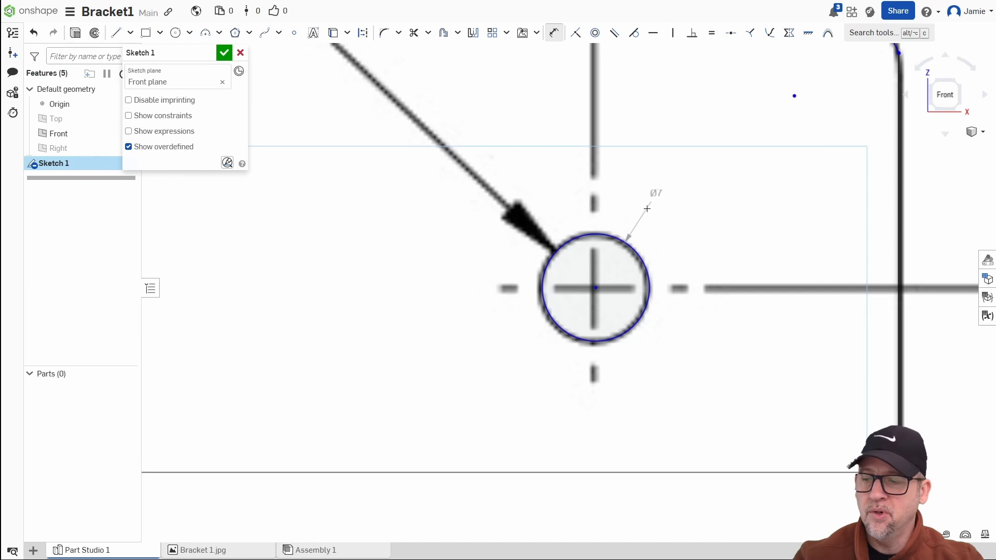
{"action": "key", "text": "Escape"}
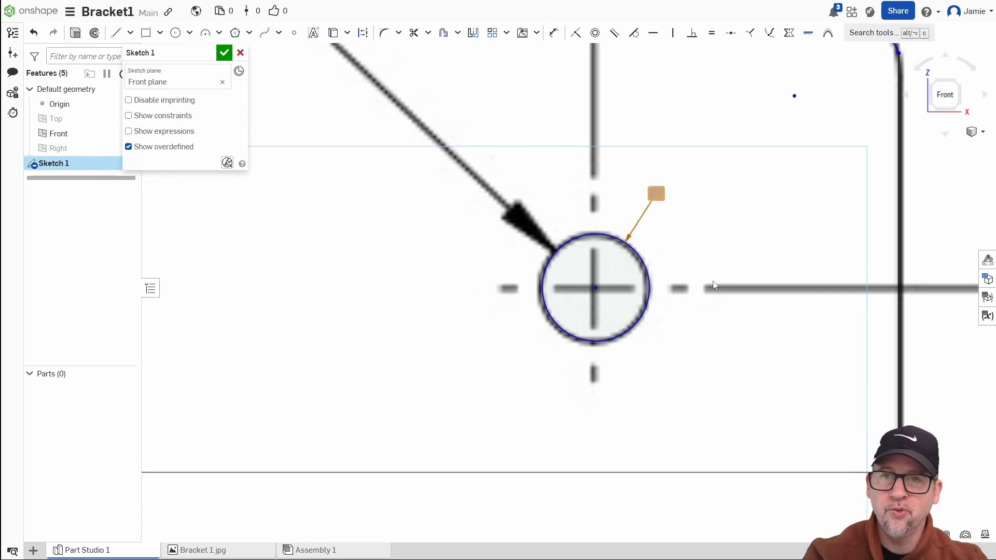
{"action": "scroll", "coordinate": [729, 298], "scroll_direction": "down", "scroll_amount": 3}
{"action": "middle_click_drag", "start_coordinate": [629, 337], "coordinate": [704, 297]}
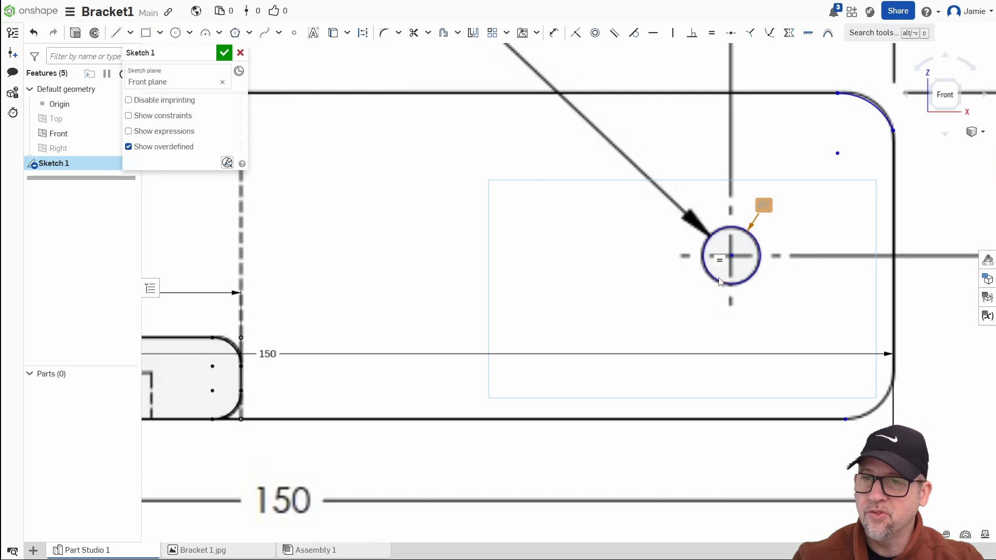
{"action": "middle_click_drag", "start_coordinate": [720, 267], "coordinate": [886, 283]}
{"action": "scroll", "coordinate": [526, 253], "scroll_direction": "down", "scroll_amount": 3}
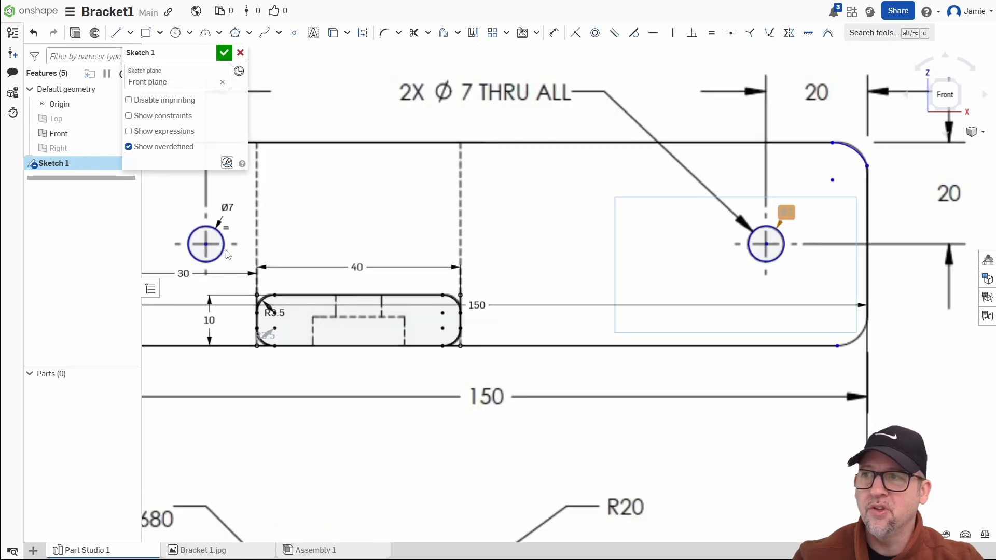
{"action": "scroll", "coordinate": [697, 291], "scroll_direction": "down", "scroll_amount": 2}
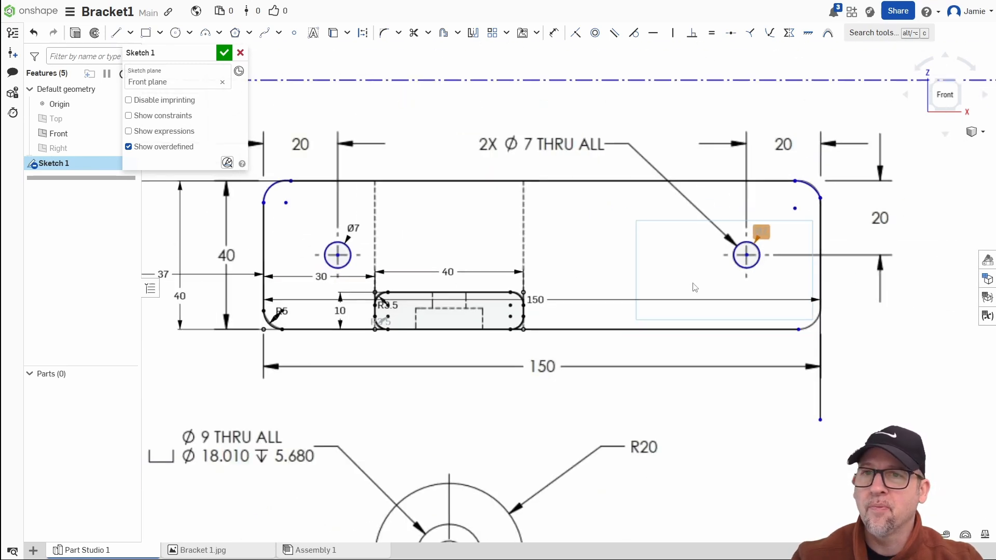
{"action": "middle_click_drag", "start_coordinate": [710, 261], "coordinate": [734, 232]}
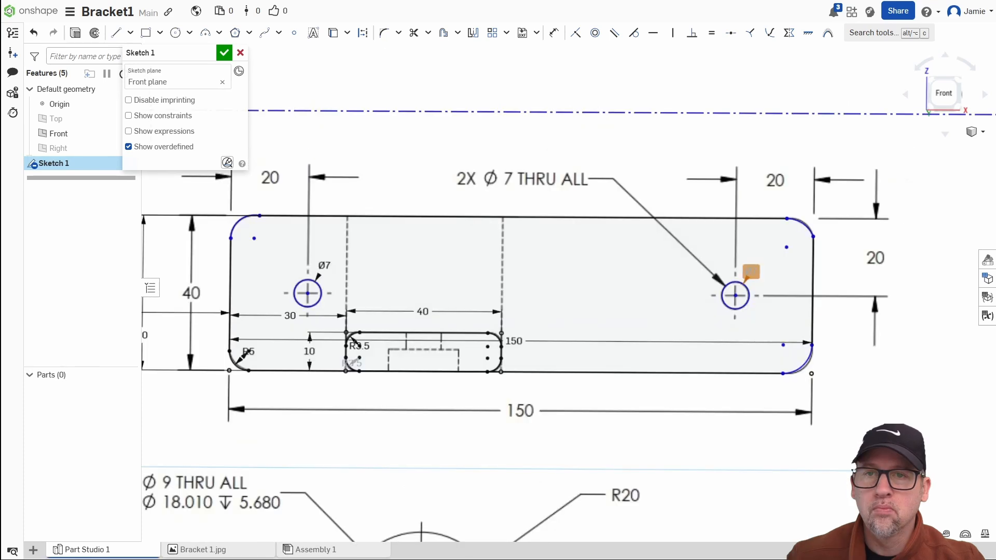
{"action": "scroll", "coordinate": [509, 243], "scroll_direction": "down", "scroll_amount": 3}
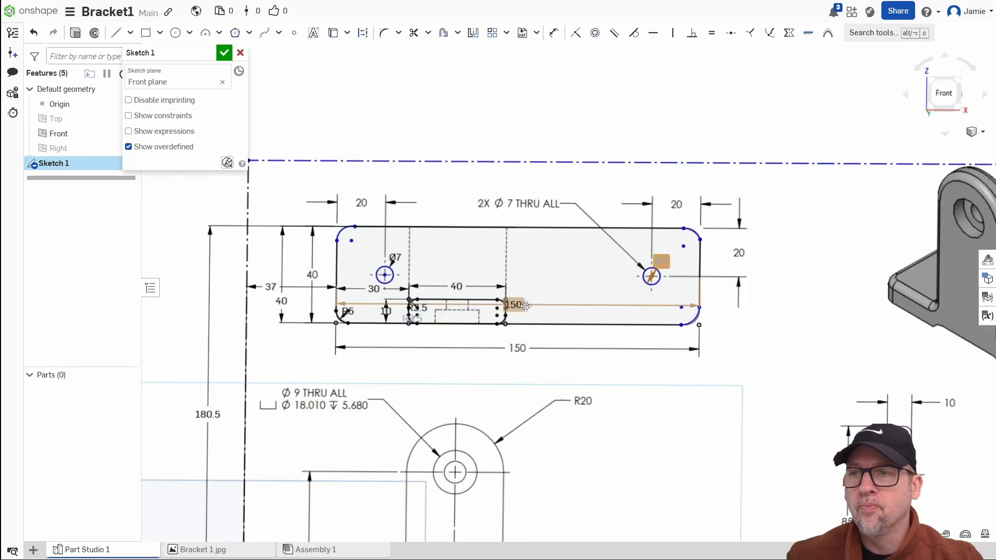
{"action": "middle_click_drag", "start_coordinate": [517, 305], "coordinate": [601, 279]}
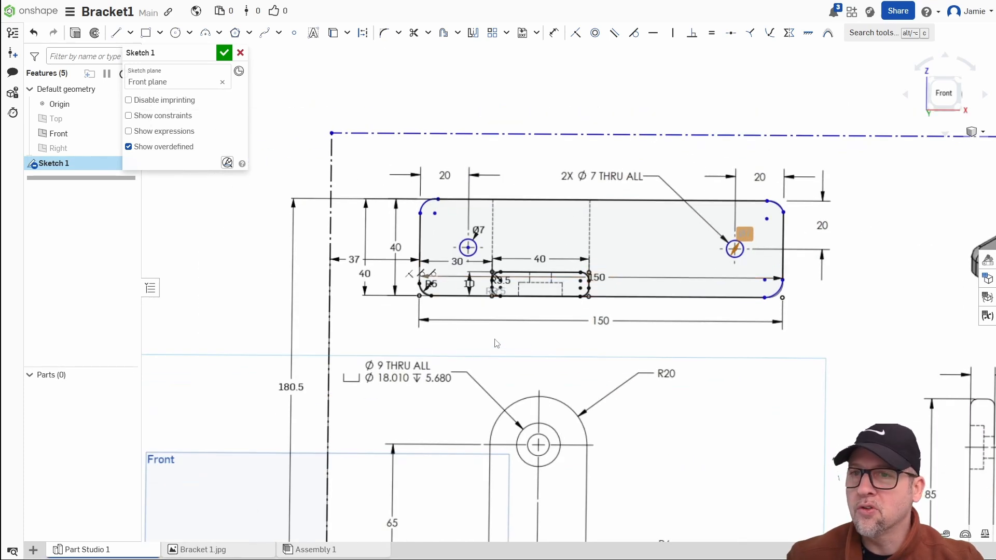
Step: Finish the plan-view sketch on the Front plane
{"action": "middle_click_drag", "start_coordinate": [617, 340], "coordinate": [622, 324]}
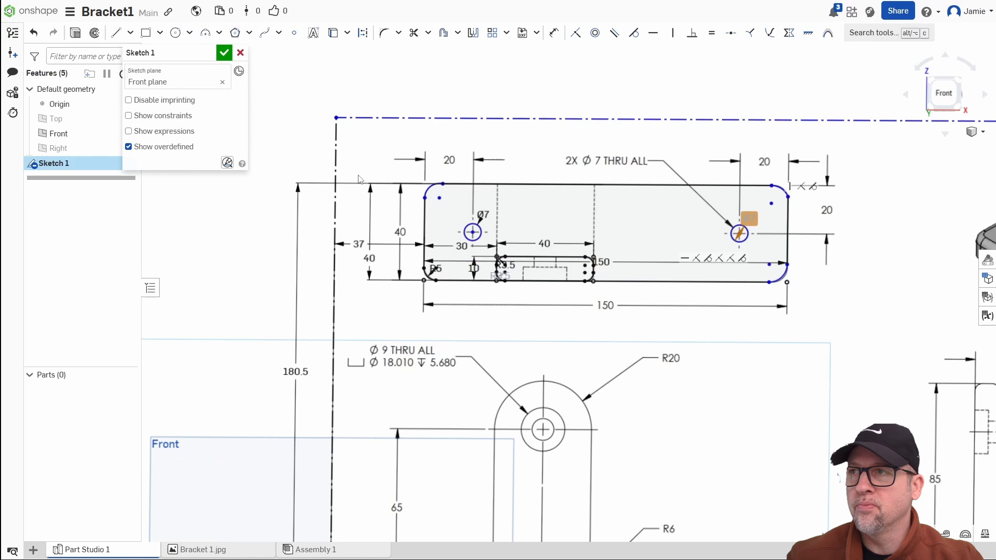
{"action": "left_click", "coordinate": [223, 52]}
{"action": "scroll", "coordinate": [493, 307], "scroll_direction": "down", "scroll_amount": 2}
{"action": "mouse_move", "coordinate": [494, 310]}
{"action": "right_mouse_down"}
{"action": "mouse_move", "coordinate": [581, 311]}
{"action": "mouse_move", "coordinate": [578, 267]}
{"action": "mouse_move", "coordinate": [534, 282]}
{"action": "mouse_move", "coordinate": [556, 298]}
{"action": "right_mouse_up"}
{"action": "scroll", "coordinate": [557, 299], "scroll_direction": "up", "scroll_amount": 3}
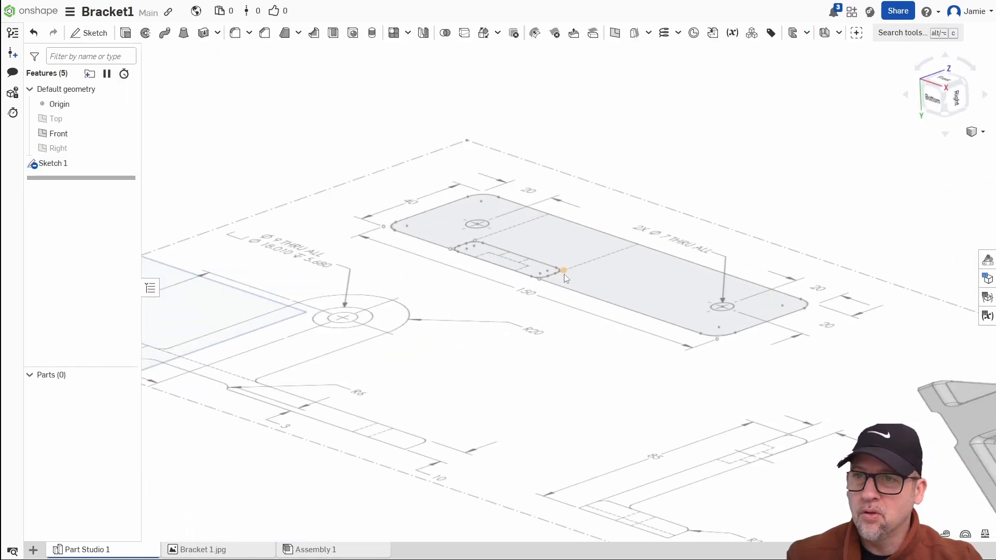
{"action": "scroll", "coordinate": [550, 339], "scroll_direction": "down", "scroll_amount": 1}
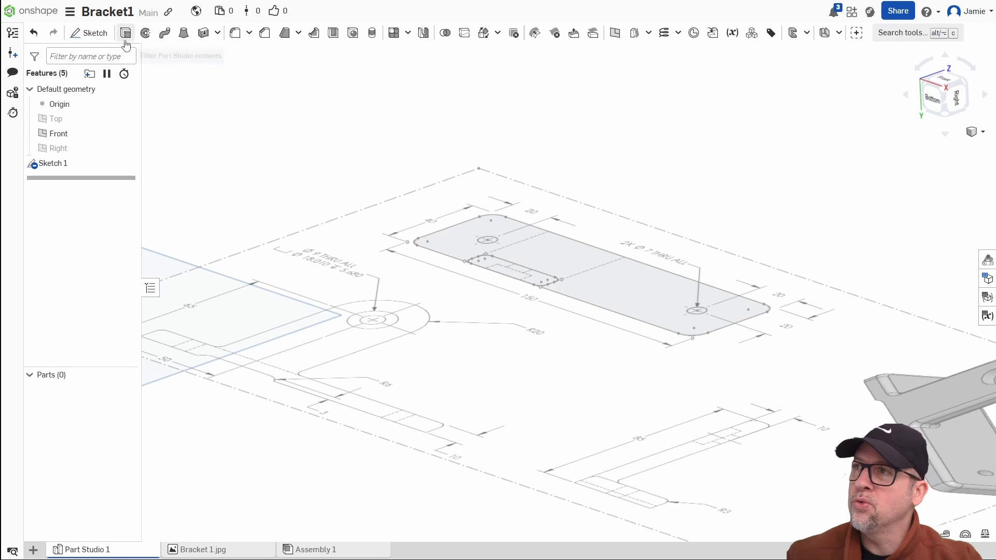
Step: Extrude the plate region of the plan outline as a new blind solid, excluding the boss and holes, with the direction reversed
{"action": "left_click", "coordinate": [125, 33]}
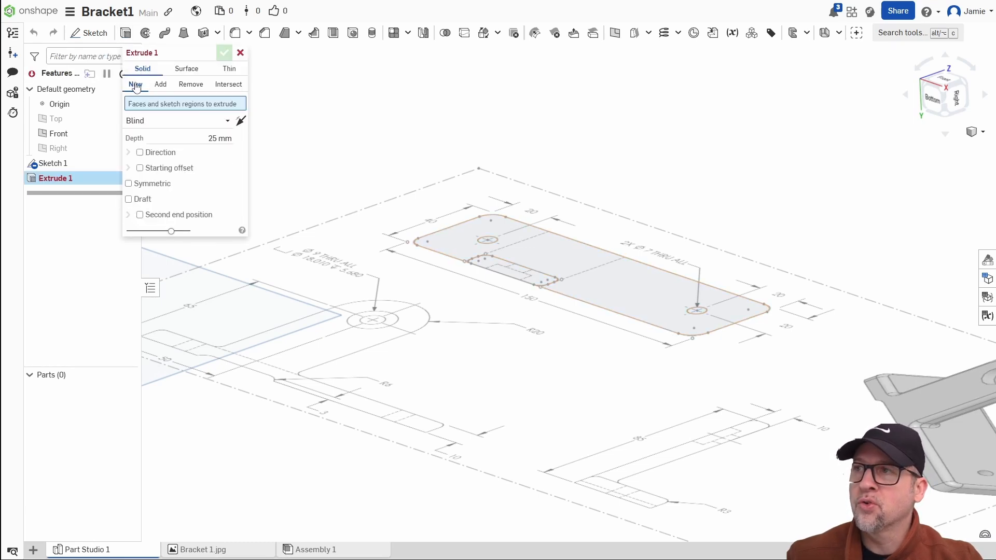
{"action": "left_click", "coordinate": [453, 228]}
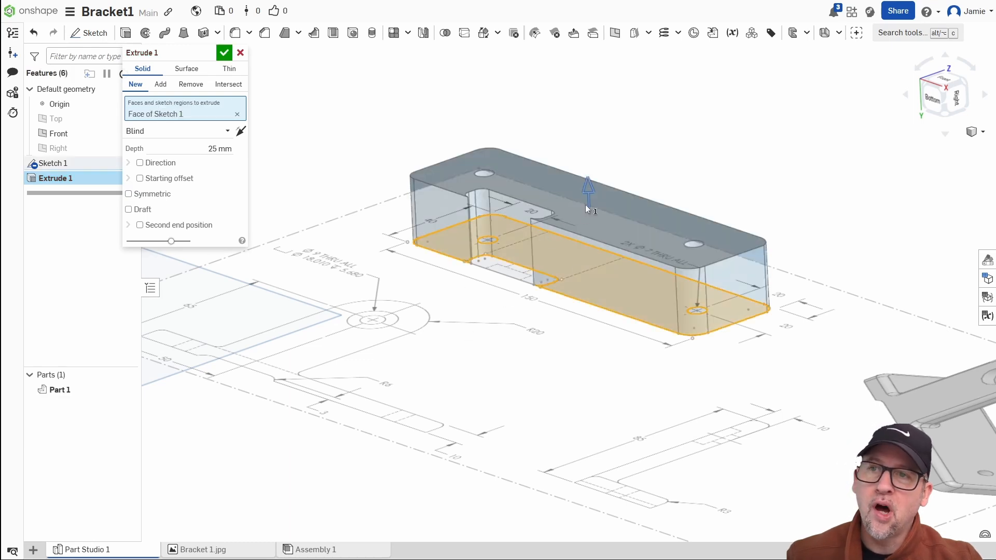
{"action": "left_click", "coordinate": [589, 186]}
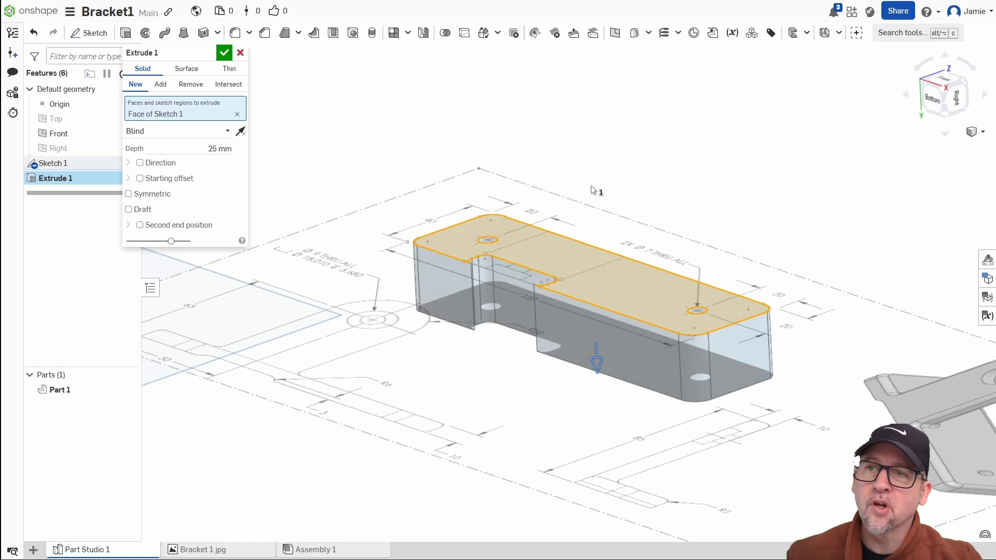
{"action": "left_click", "coordinate": [240, 131]}
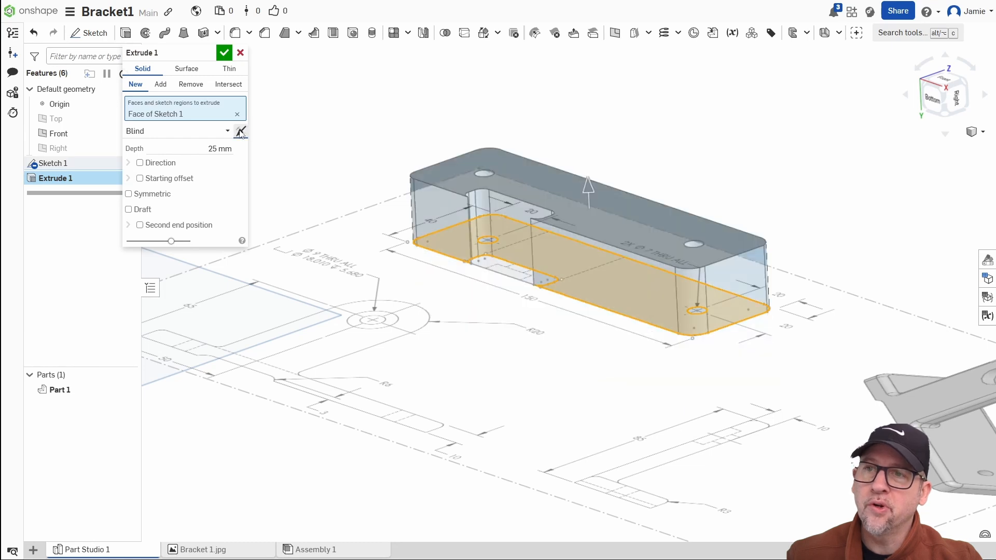
{"action": "left_click", "coordinate": [240, 131]}
Step: Set the plate extrusion's depth to 10 mm, check it against the drawing's thickness dimension, and accept the feature
{"action": "left_click", "coordinate": [213, 148]}
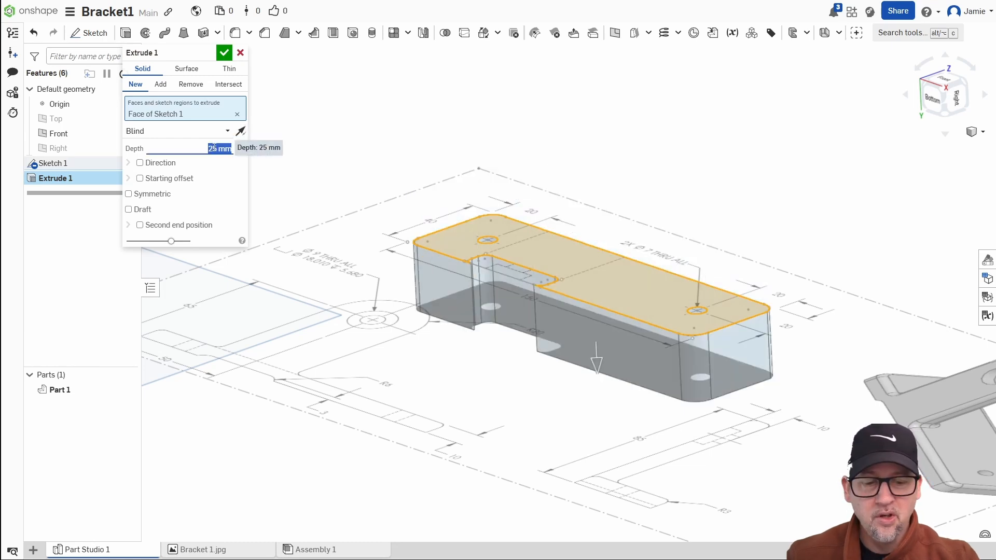
{"action": "type", "text": "10"}
{"action": "key", "text": "Return"}
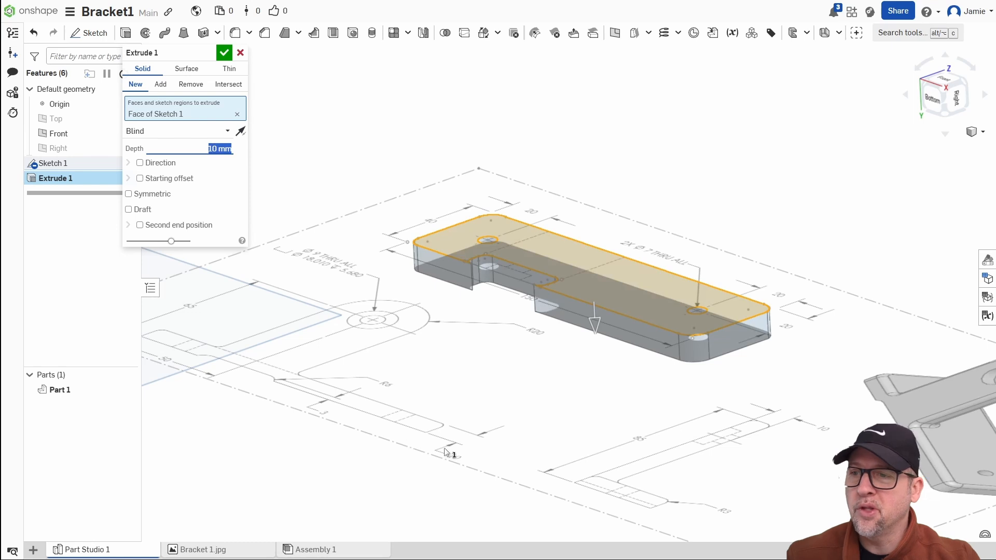
{"action": "scroll", "coordinate": [458, 473], "scroll_direction": "up", "scroll_amount": 5}
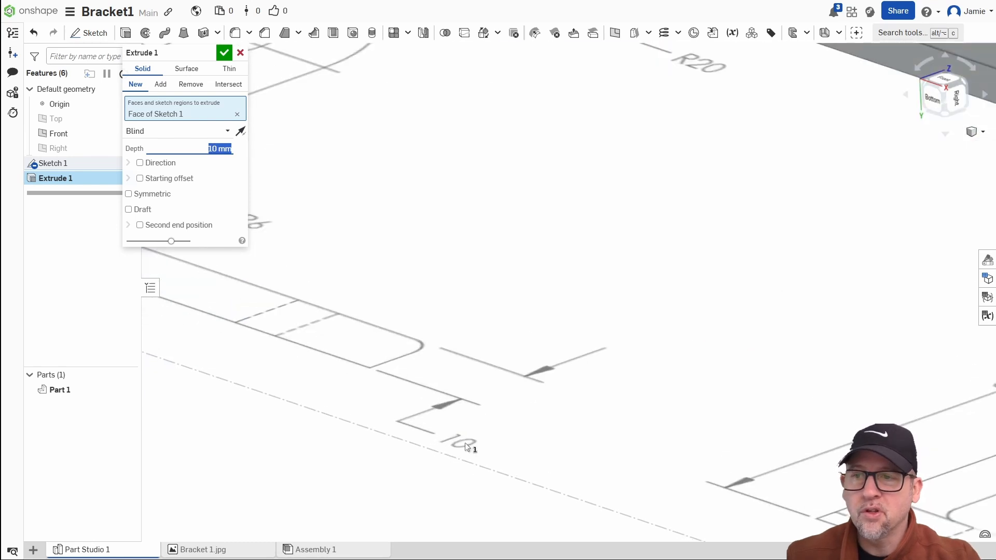
{"action": "scroll", "coordinate": [465, 443], "scroll_direction": "down", "scroll_amount": 5}
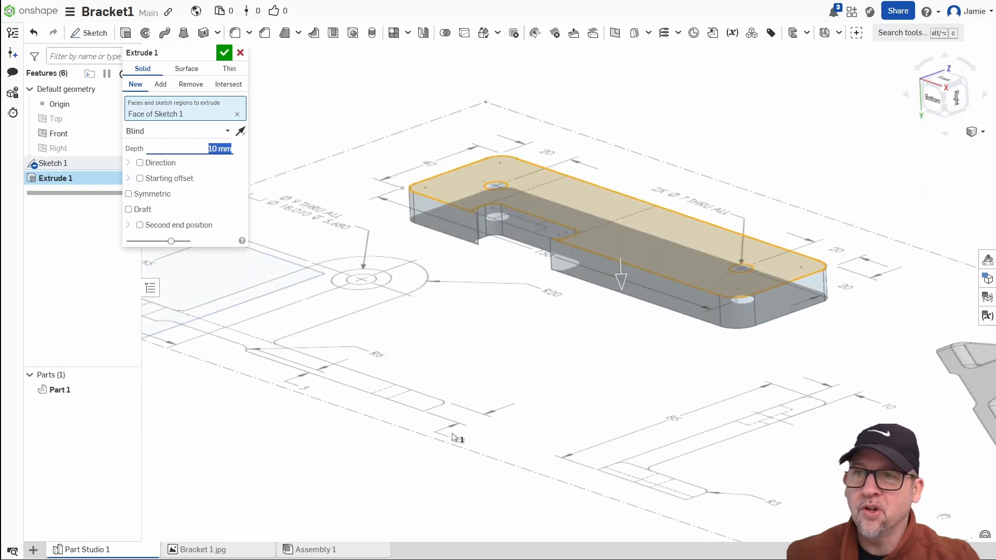
{"action": "left_click", "coordinate": [224, 53]}
Step: Examine the extruded plate, its mounting holes and the open boss notch along the lower edge against the drawing image
{"action": "mouse_move", "coordinate": [516, 335]}
{"action": "right_mouse_down"}
{"action": "mouse_move", "coordinate": [539, 357]}
{"action": "mouse_move", "coordinate": [547, 341]}
{"action": "right_mouse_up"}
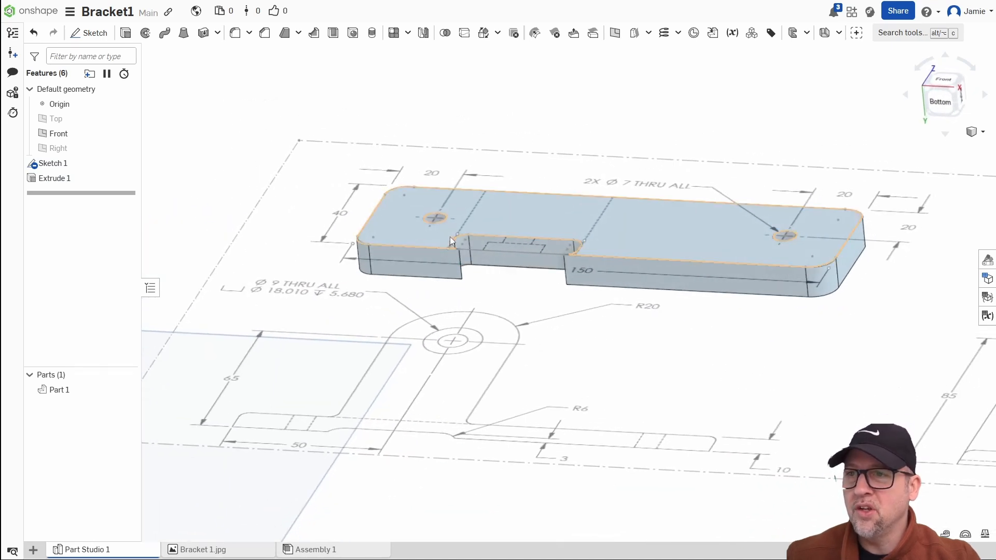
{"action": "right_click", "coordinate": [521, 308]}
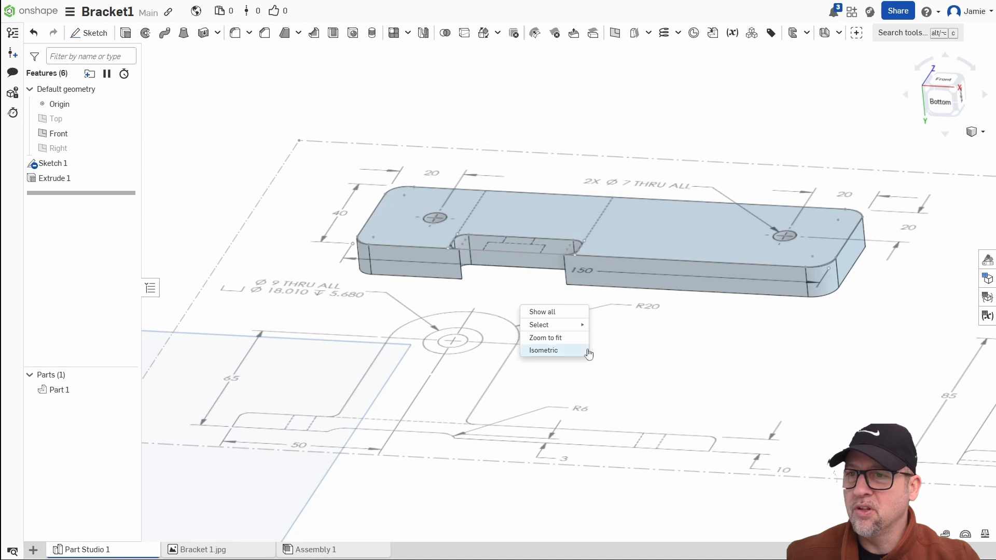
{"action": "left_click", "coordinate": [612, 340]}
{"action": "scroll", "coordinate": [477, 243], "scroll_direction": "up", "scroll_amount": 4}
{"action": "right_click_drag", "start_coordinate": [488, 257], "coordinate": [447, 286]}
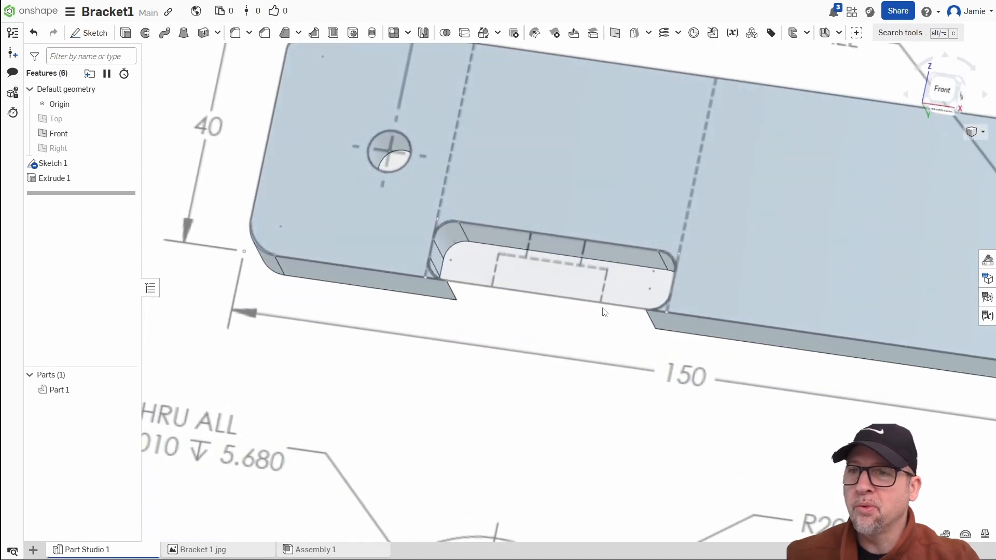
{"action": "scroll", "coordinate": [561, 331], "scroll_direction": "down", "scroll_amount": 2}
{"action": "middle_click_drag", "start_coordinate": [574, 348], "coordinate": [557, 372]}
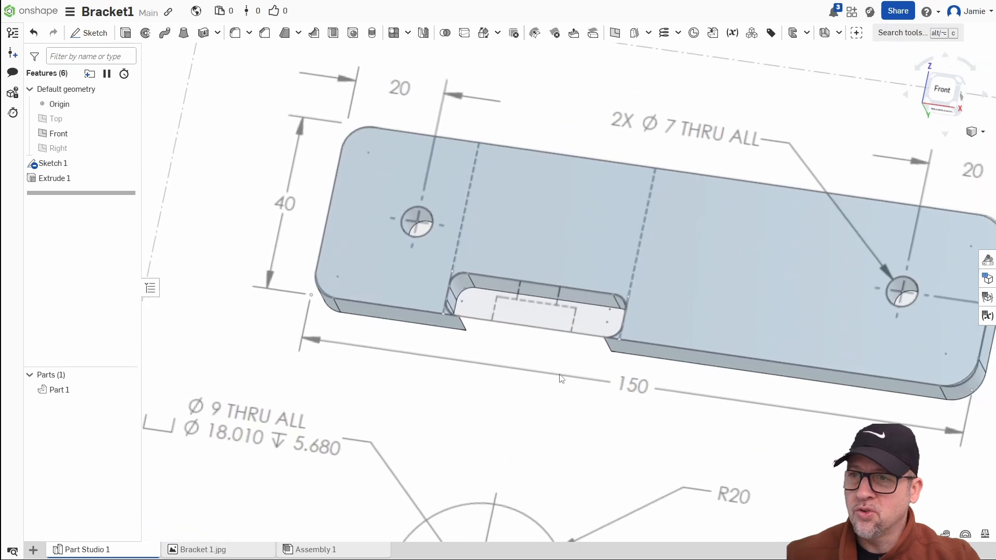
Step: Start an Extrude of the small rounded sketch region in the notch along the base plate's long edge
{"action": "right_click_drag", "start_coordinate": [558, 371], "coordinate": [551, 357]}
{"action": "scroll", "coordinate": [554, 368], "scroll_direction": "down", "scroll_amount": 1}
{"action": "middle_click_drag", "start_coordinate": [543, 379], "coordinate": [539, 342]}
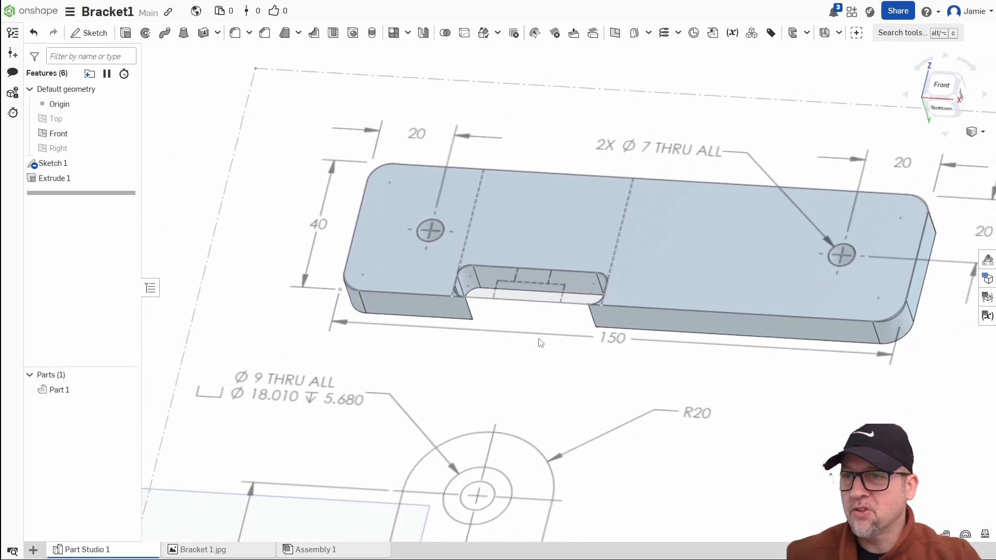
{"action": "scroll", "coordinate": [490, 311], "scroll_direction": "up", "scroll_amount": 3}
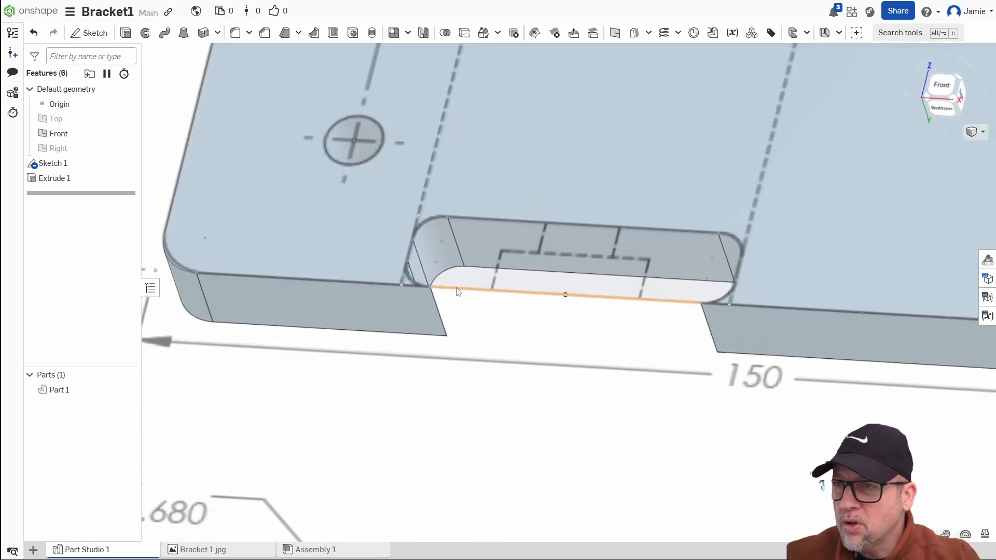
{"action": "left_click", "coordinate": [126, 32]}
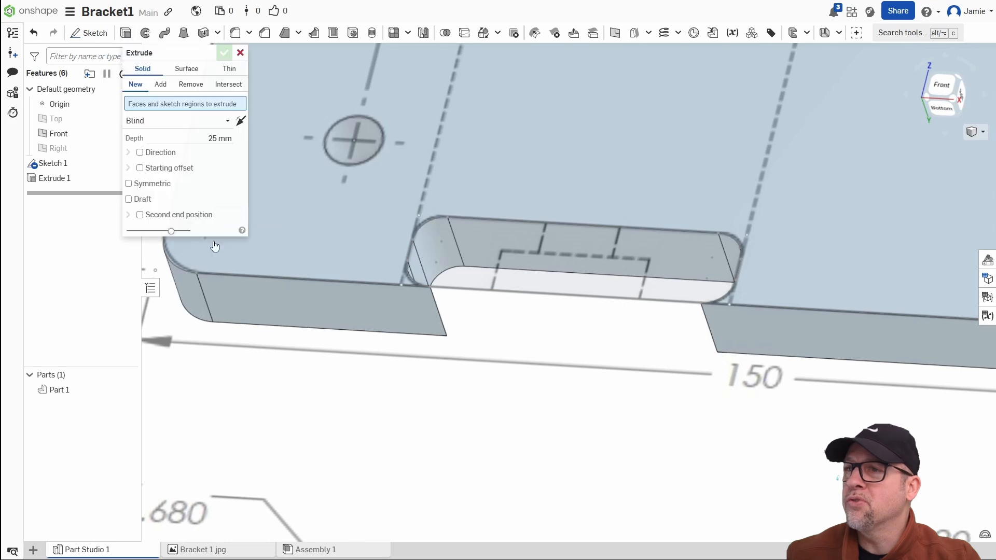
{"action": "left_click", "coordinate": [571, 282]}
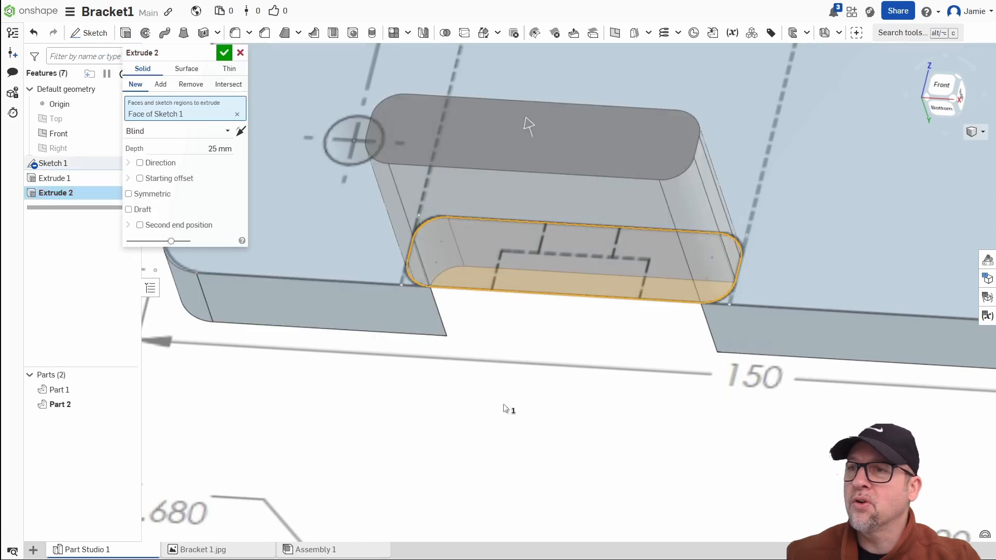
{"action": "scroll", "coordinate": [503, 408], "scroll_direction": "down", "scroll_amount": 3}
{"action": "right_click_drag", "start_coordinate": [542, 428], "coordinate": [521, 386]}
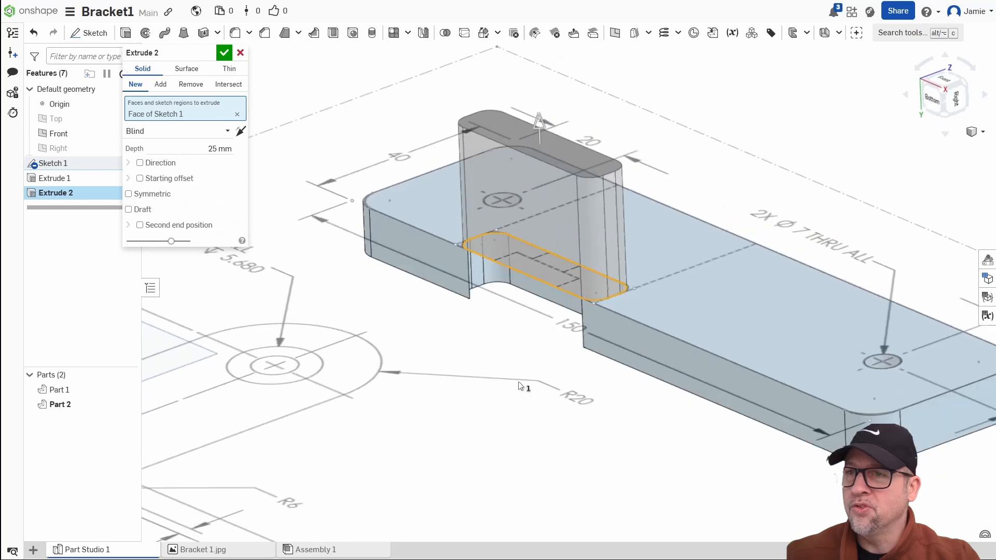
Step: Set the extrusion to Add with Part 1 as merge scope, keeping only the rounded notch region selected as the profile
{"action": "left_click", "coordinate": [161, 85]}
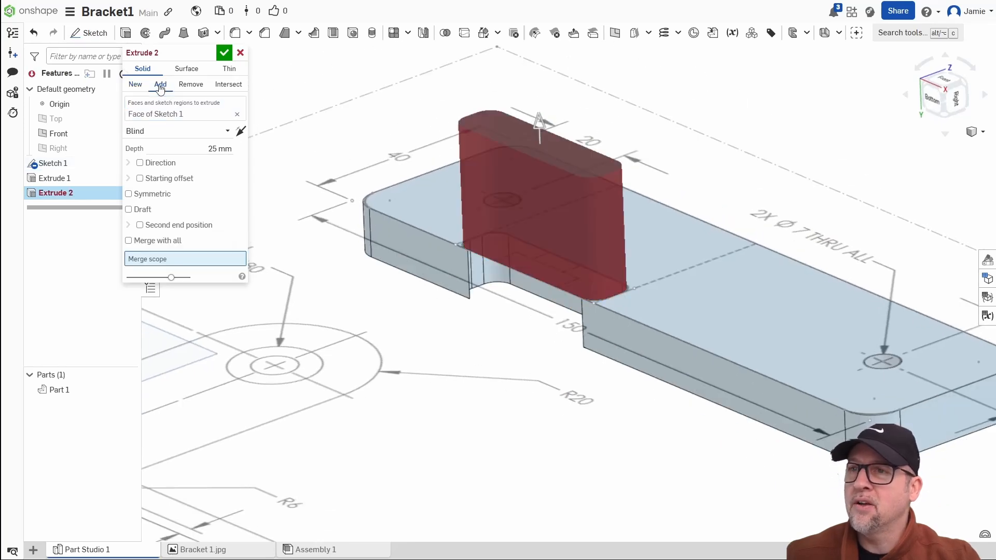
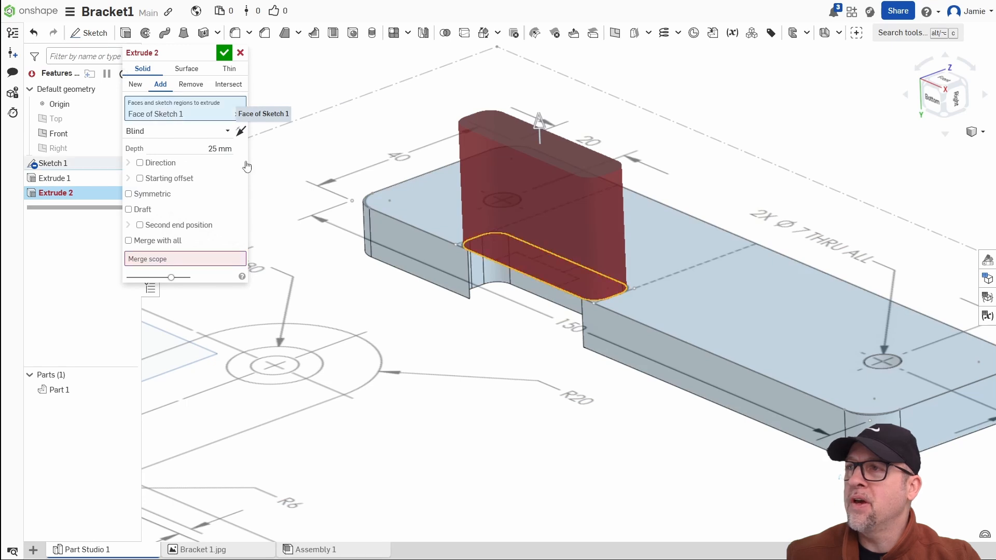
{"action": "left_click", "coordinate": [417, 210]}
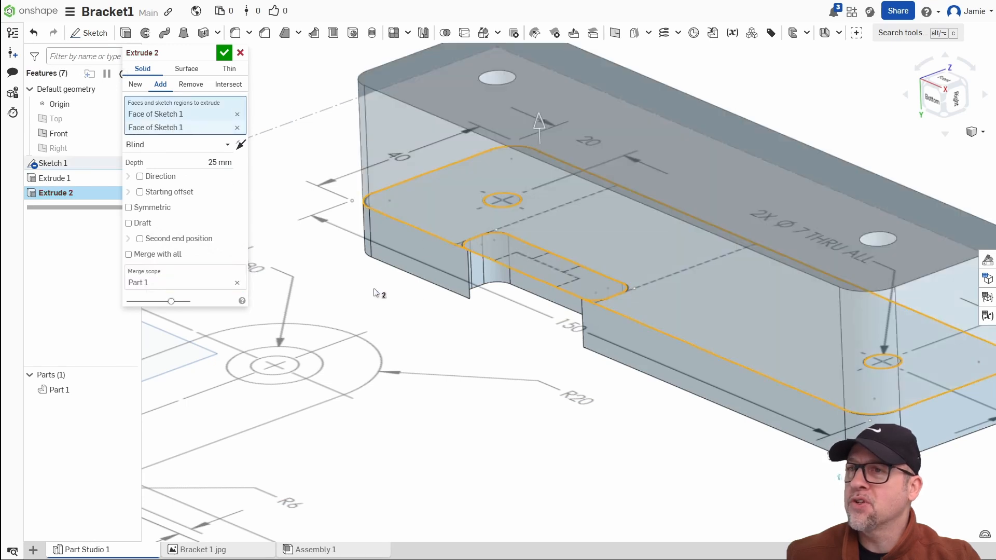
{"action": "left_click", "coordinate": [237, 127]}
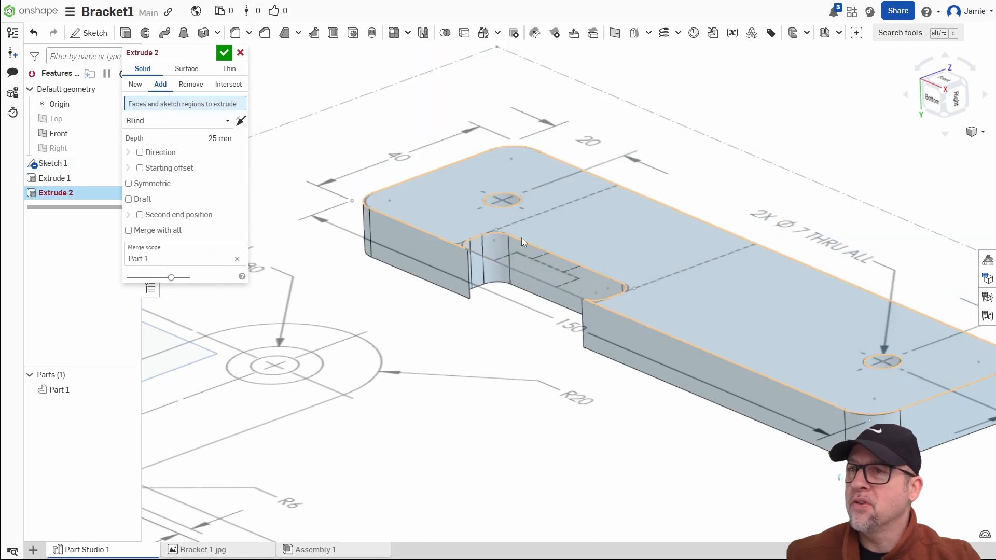
{"action": "left_click", "coordinate": [509, 287]}
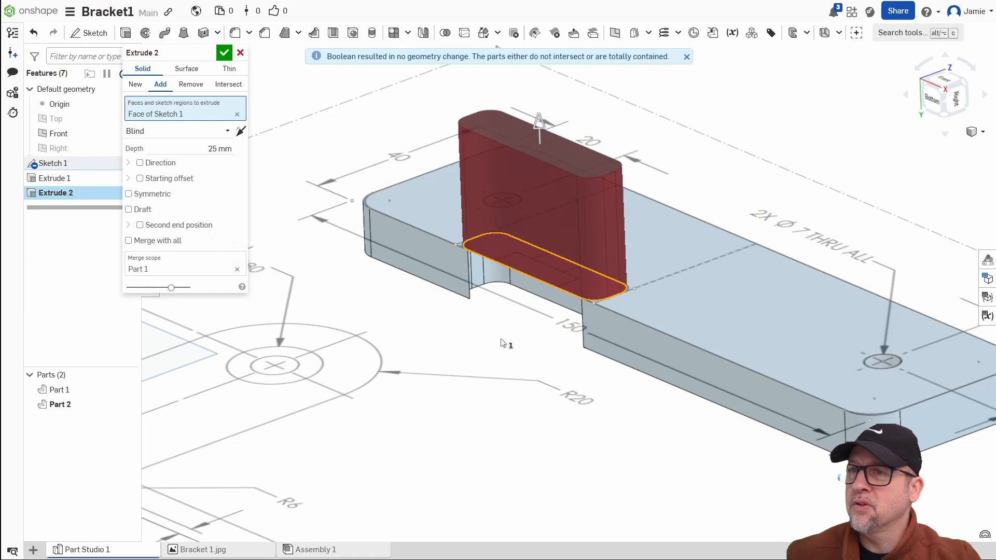
Step: Check the side-view dimensions on the reference drawing and set the upright's extrusion depth to 75 mm
{"action": "scroll", "coordinate": [474, 416], "scroll_direction": "down", "scroll_amount": 5}
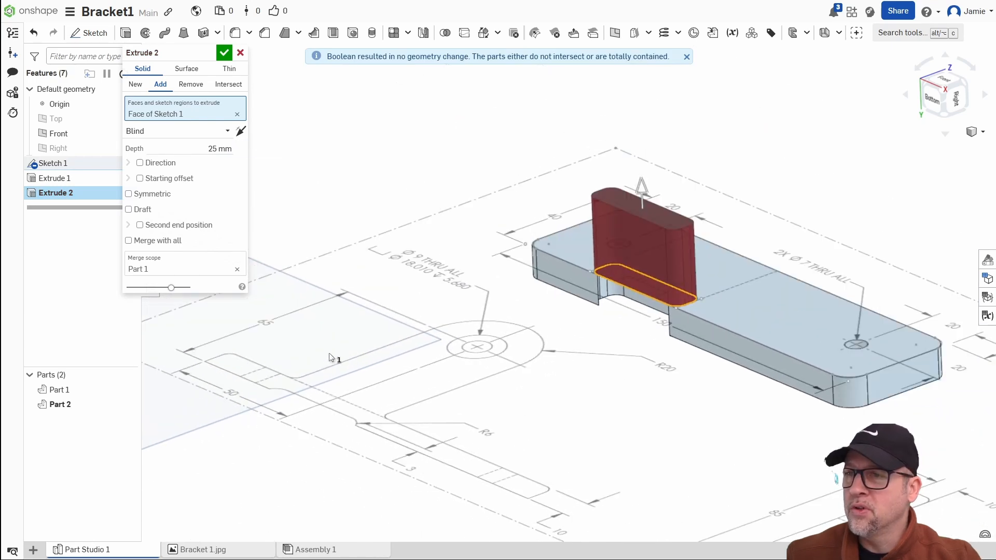
{"action": "middle_click_drag", "start_coordinate": [576, 429], "coordinate": [485, 302]}
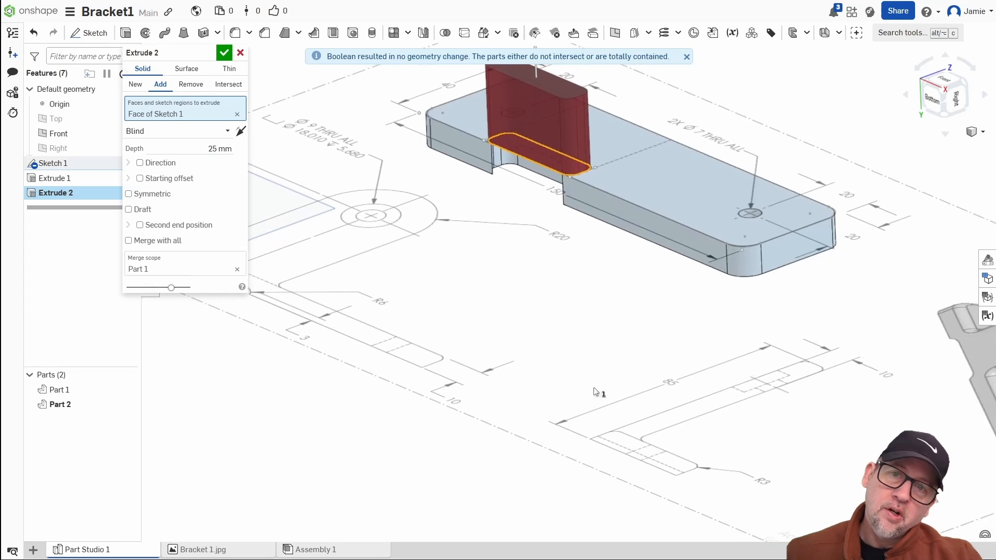
{"action": "scroll", "coordinate": [587, 298], "scroll_direction": "up", "scroll_amount": 5}
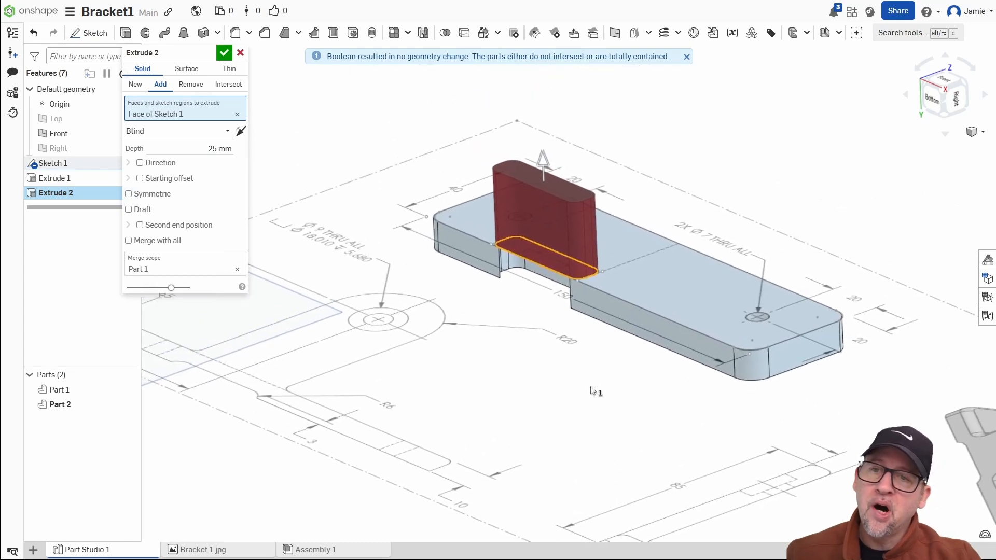
{"action": "middle_click_drag", "start_coordinate": [493, 284], "coordinate": [510, 354]}
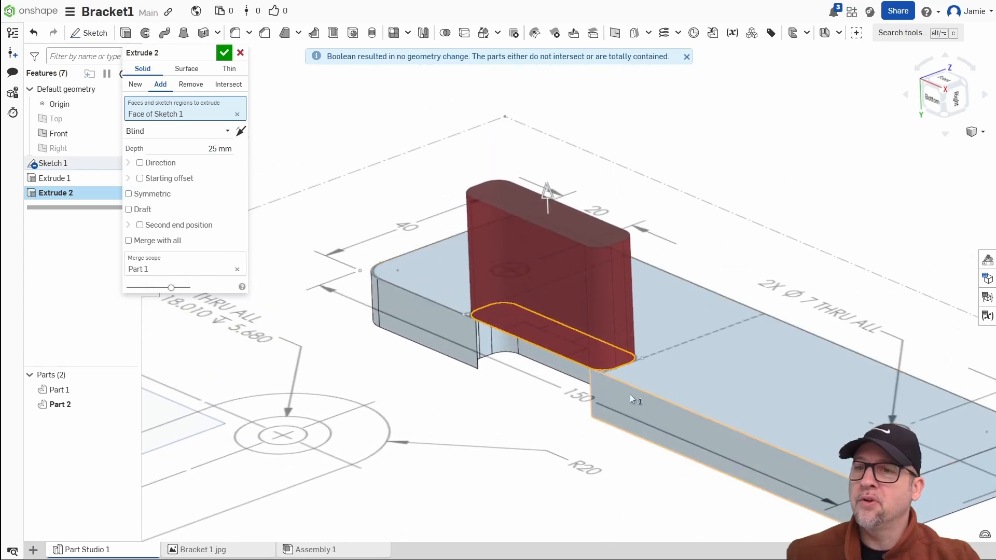
{"action": "left_click", "coordinate": [220, 149]}
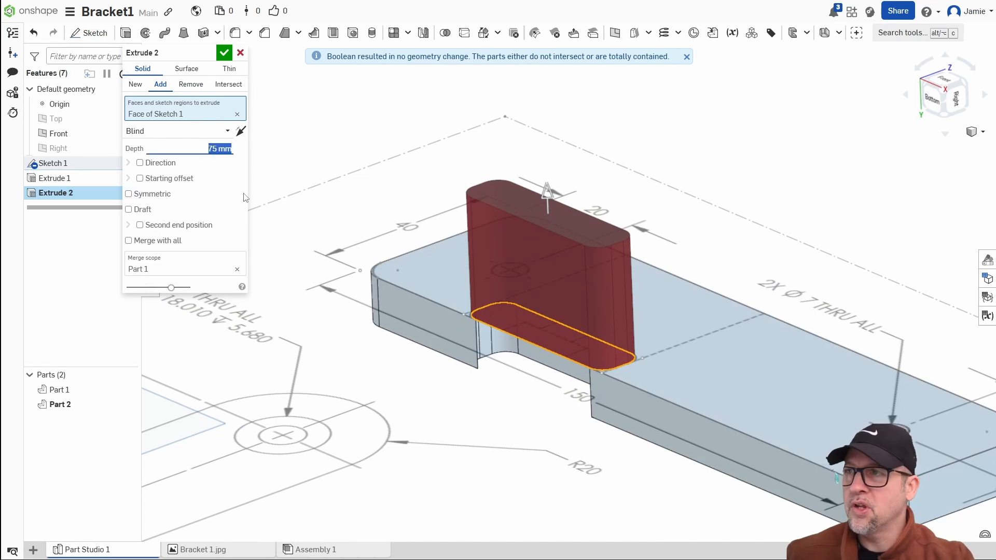
{"action": "scroll", "coordinate": [449, 428], "scroll_direction": "down", "scroll_amount": 3}
{"action": "scroll", "coordinate": [498, 385], "scroll_direction": "up", "scroll_amount": 5}
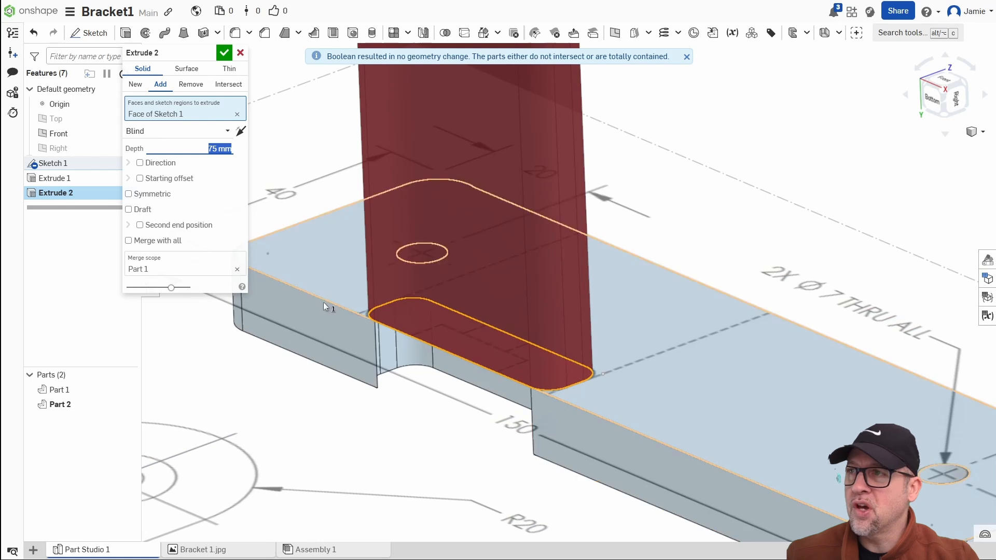
Step: Give the upright's extrusion a 10 mm starting offset in the reversed direction and add it to Part 1
{"action": "left_click", "coordinate": [135, 86]}
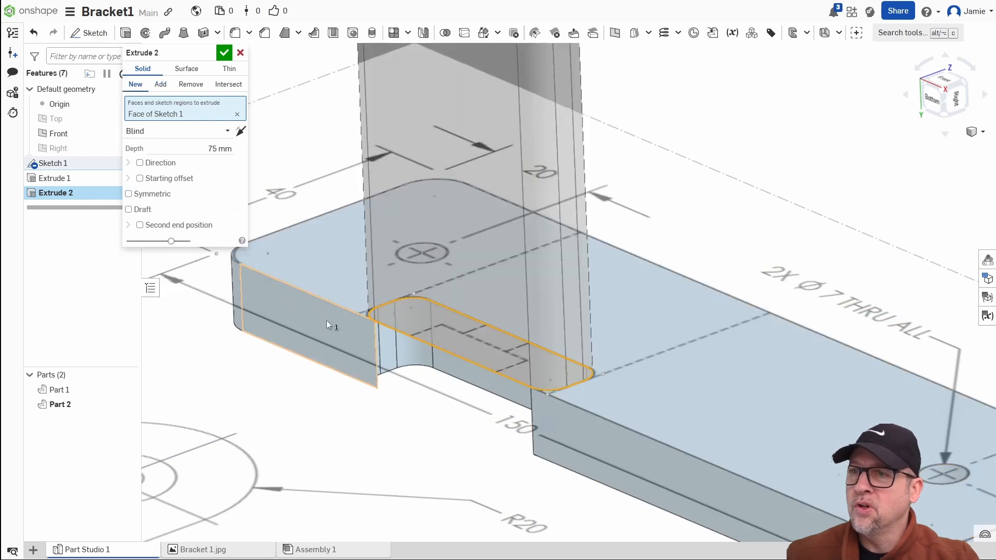
{"action": "left_click", "coordinate": [140, 179]}
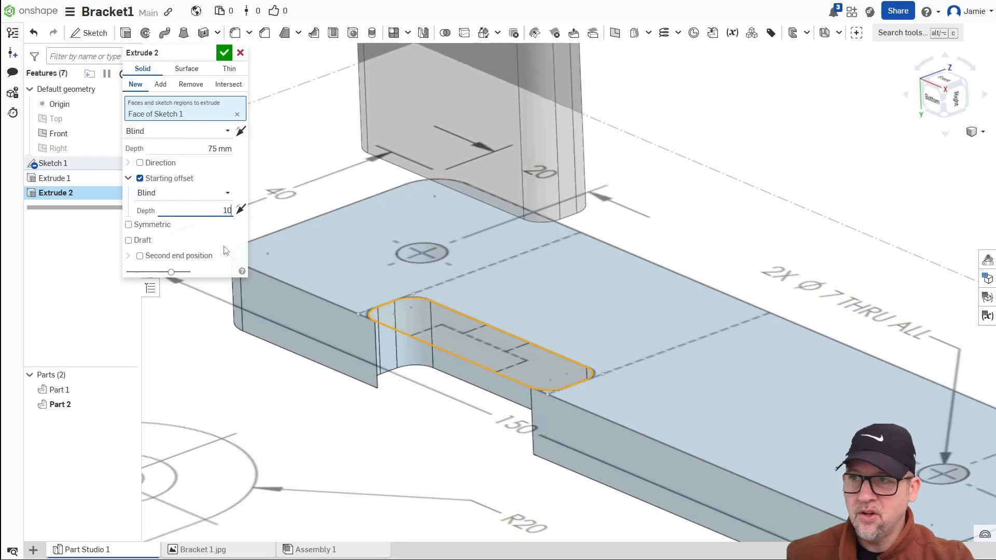
{"action": "key", "text": "Return"}
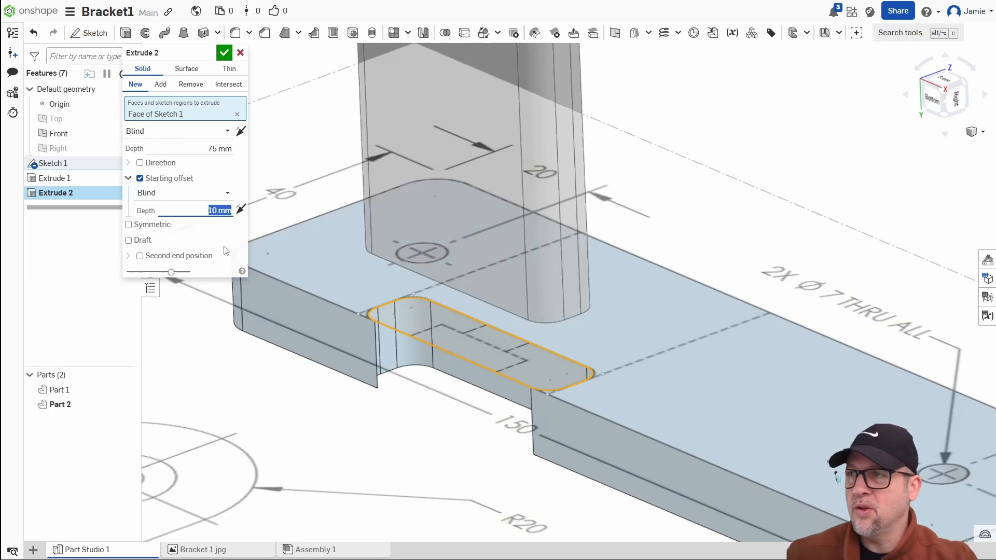
{"action": "left_click", "coordinate": [240, 209]}
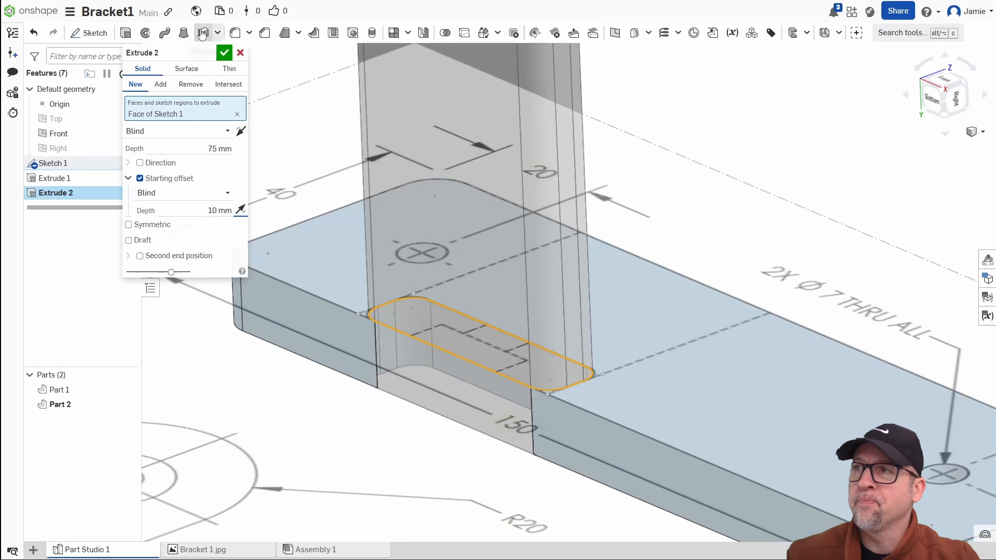
{"action": "left_click", "coordinate": [160, 85]}
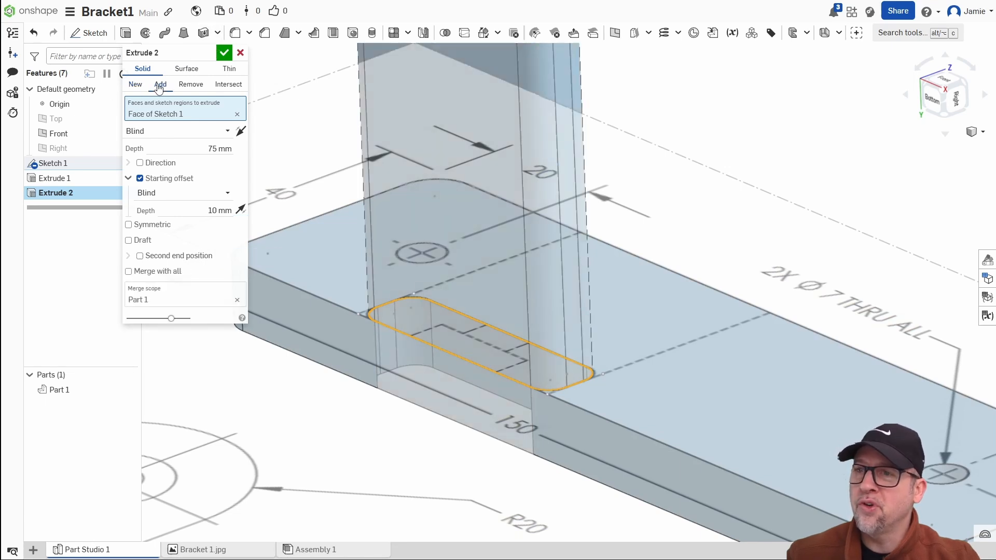
{"action": "left_click", "coordinate": [225, 53]}
Step: Inspect how the upright meets the base plate from several angles, with the reference sketch hidden and shown
{"action": "scroll", "coordinate": [394, 373], "scroll_direction": "down", "scroll_amount": 5}
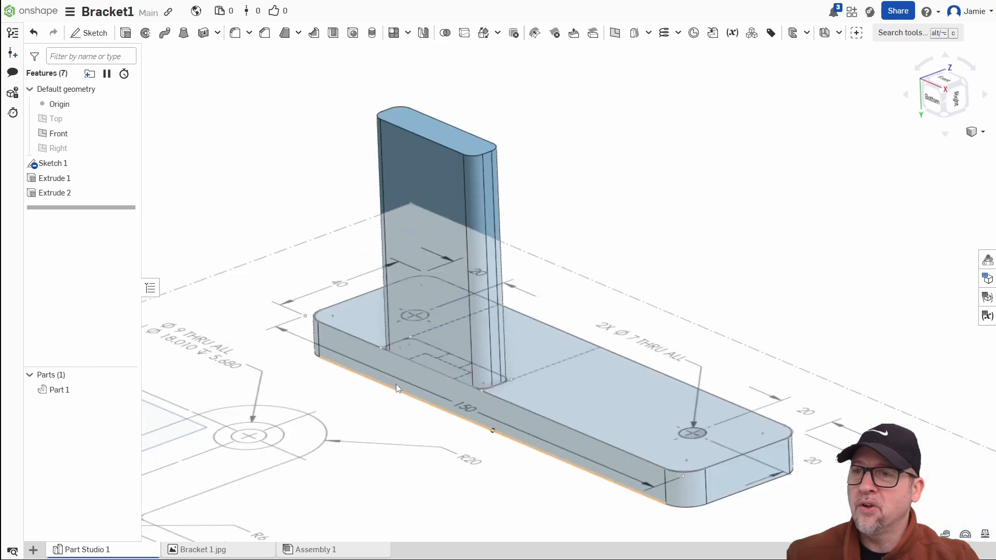
{"action": "mouse_move", "coordinate": [396, 384]}
{"action": "right_mouse_down"}
{"action": "mouse_move", "coordinate": [482, 418]}
{"action": "mouse_move", "coordinate": [435, 449]}
{"action": "mouse_move", "coordinate": [440, 421]}
{"action": "mouse_move", "coordinate": [444, 472]}
{"action": "mouse_move", "coordinate": [456, 467]}
{"action": "mouse_move", "coordinate": [455, 396]}
{"action": "mouse_move", "coordinate": [442, 446]}
{"action": "right_mouse_up"}
{"action": "middle_click_drag", "start_coordinate": [441, 442], "coordinate": [485, 377]}
{"action": "scroll", "coordinate": [465, 412], "scroll_direction": "up", "scroll_amount": 2}
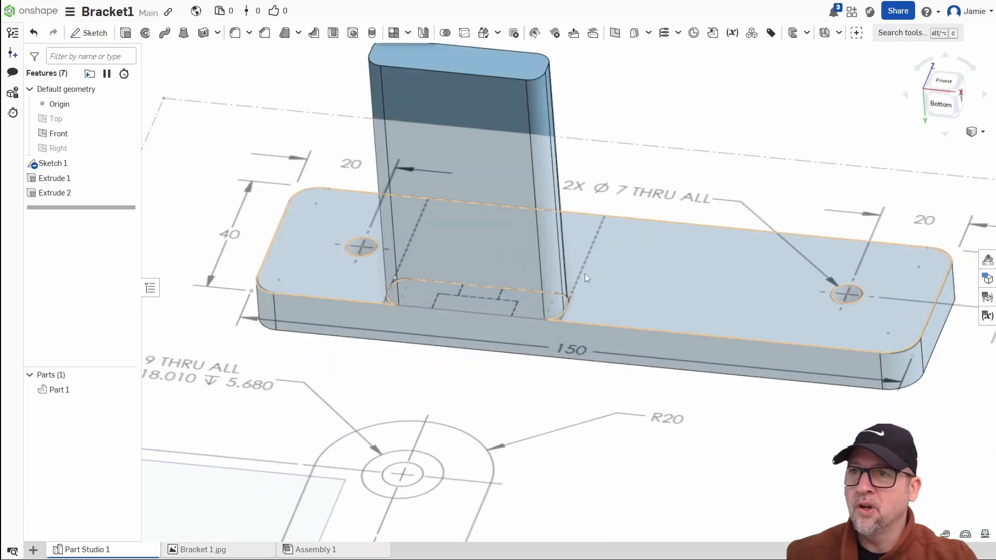
{"action": "right_click_drag", "start_coordinate": [584, 273], "coordinate": [573, 198]}
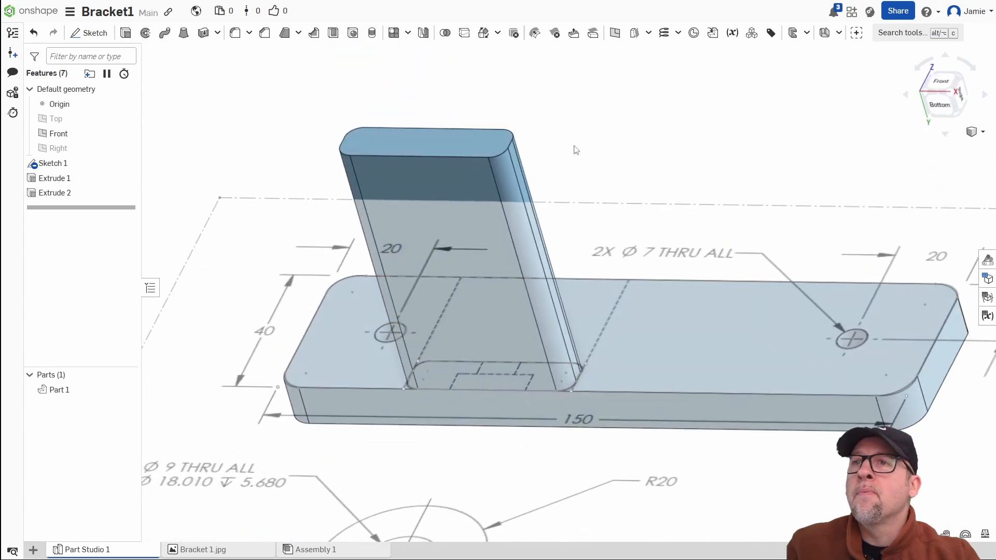
{"action": "right_click_drag", "start_coordinate": [575, 150], "coordinate": [596, 201]}
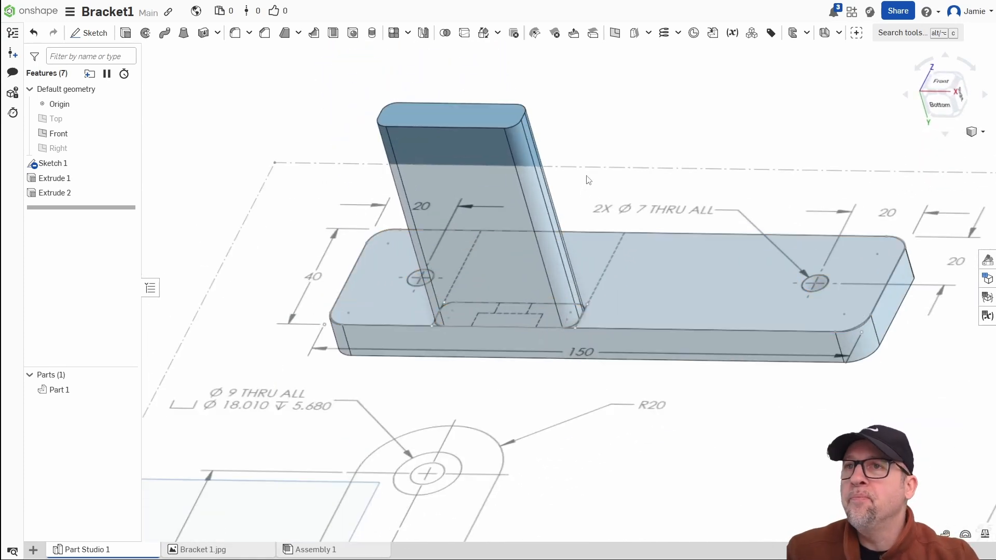
{"action": "scroll", "coordinate": [560, 319], "scroll_direction": "down", "scroll_amount": 3}
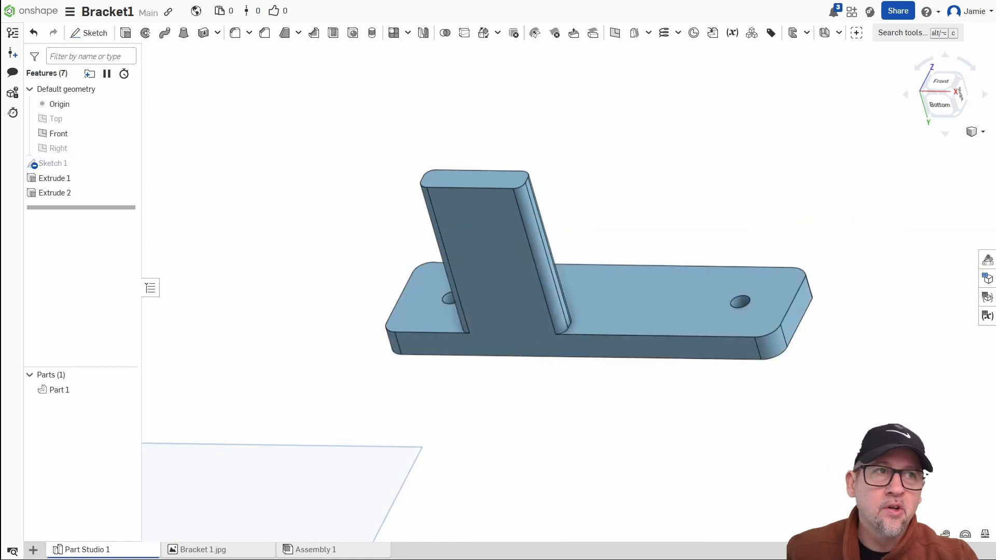
{"action": "mouse_move", "coordinate": [995, 89]}
{"action": "left_mouse_down"}
{"action": "mouse_move", "coordinate": [413, 89]}
{"action": "mouse_move", "coordinate": [995, 92]}
{"action": "left_mouse_up"}
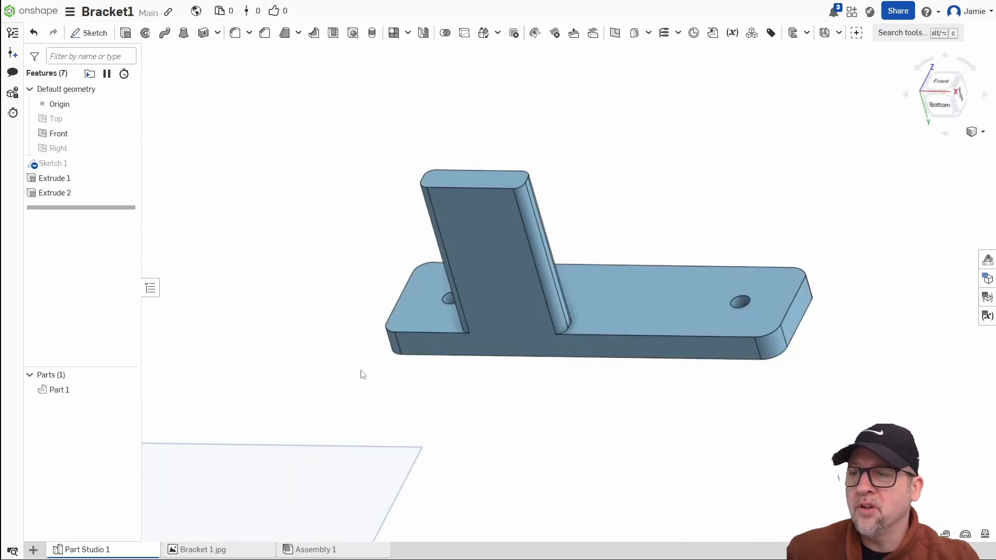
{"action": "left_click", "coordinate": [129, 164]}
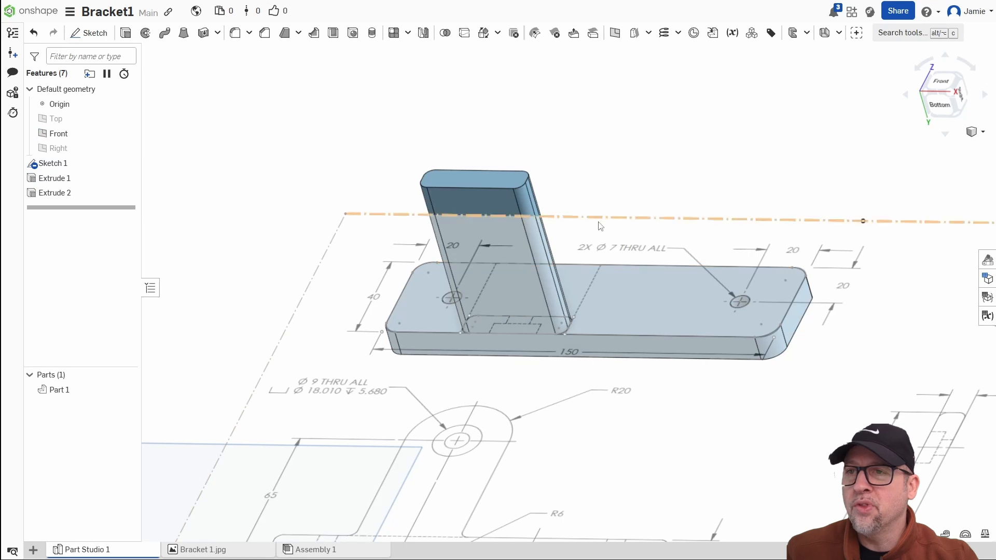
{"action": "scroll", "coordinate": [528, 414], "scroll_direction": "down", "scroll_amount": 1}
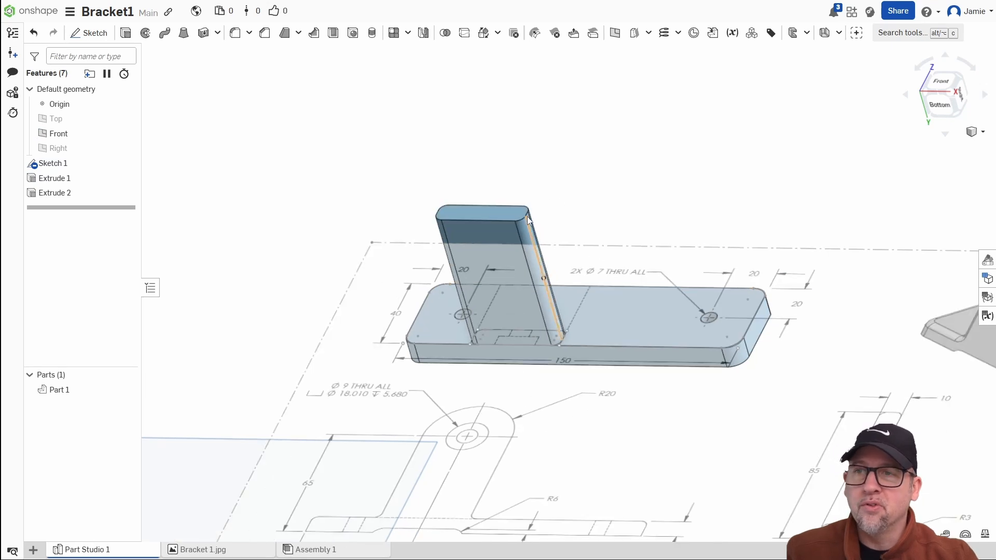
{"action": "scroll", "coordinate": [528, 220], "scroll_direction": "up", "scroll_amount": 4}
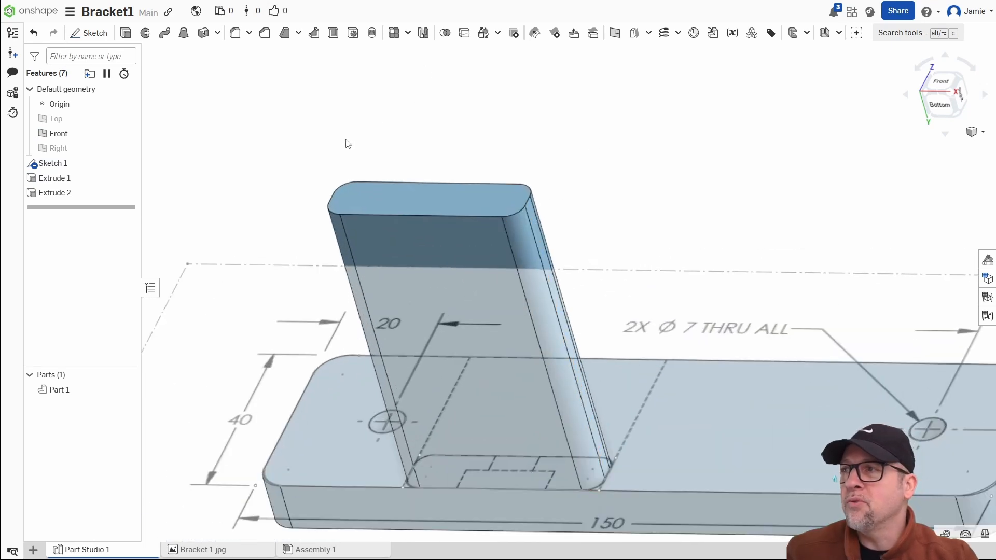
{"action": "scroll", "coordinate": [382, 218], "scroll_direction": "down", "scroll_amount": 3}
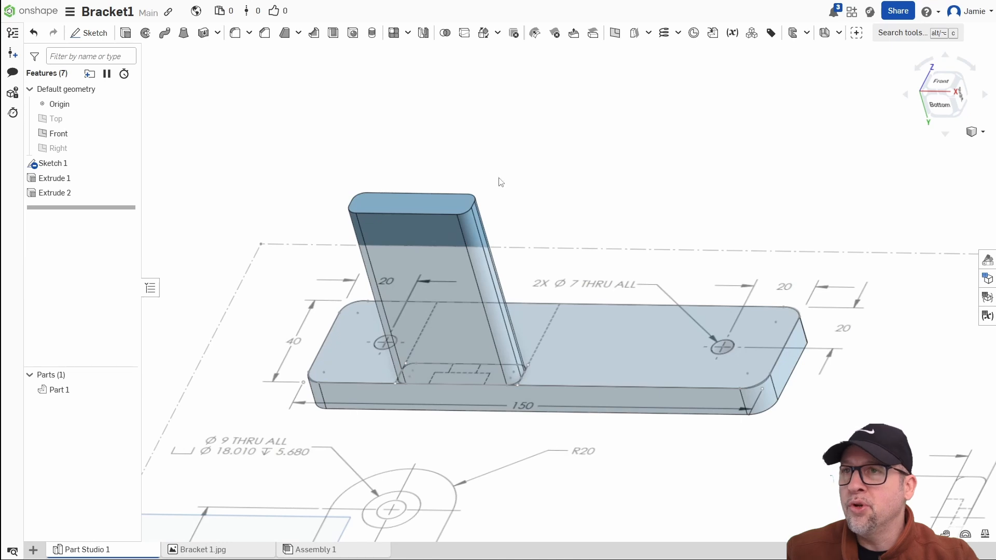
Step: Fillet the two outer corner edges at the upright's free end with a 20 mm radius, with tangent propagation off
{"action": "left_click", "coordinate": [234, 32]}
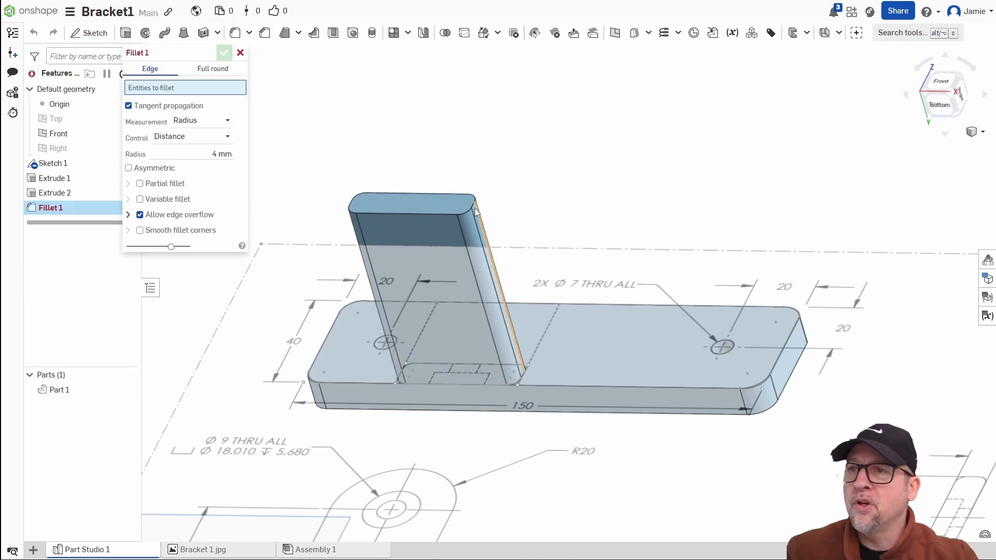
{"action": "scroll", "coordinate": [474, 207], "scroll_direction": "up", "scroll_amount": 3}
{"action": "left_click", "coordinate": [472, 204]}
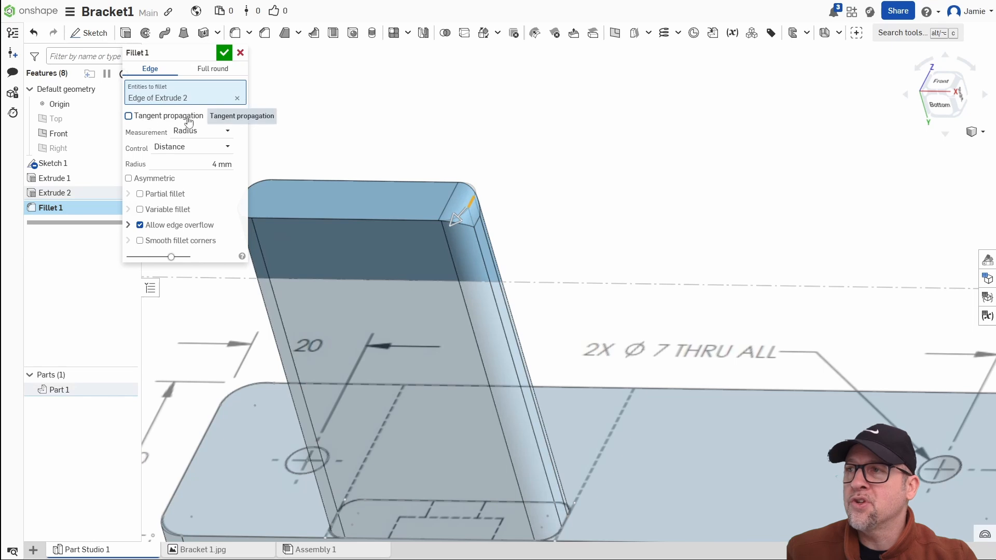
{"action": "left_click", "coordinate": [204, 167]}
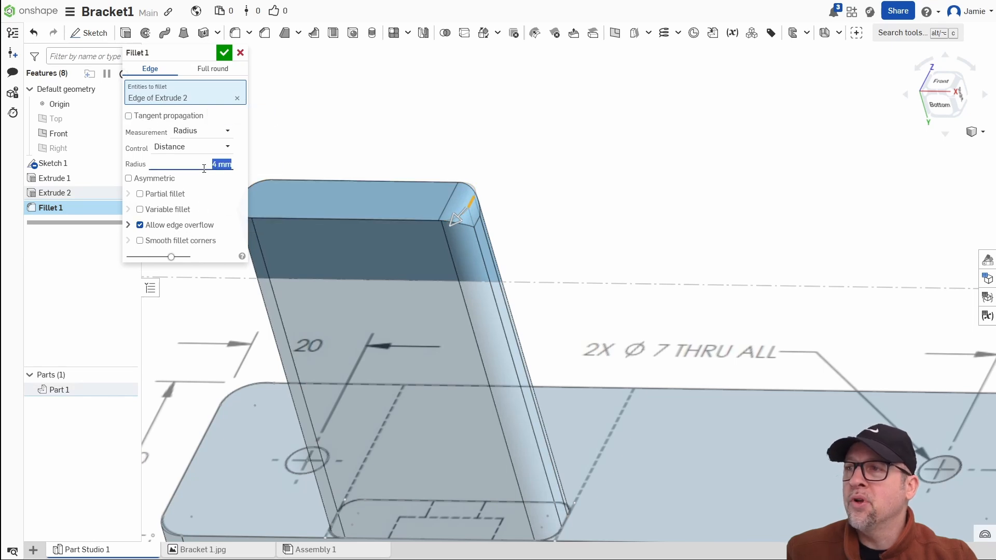
{"action": "scroll", "coordinate": [317, 259], "scroll_direction": "down", "scroll_amount": 3}
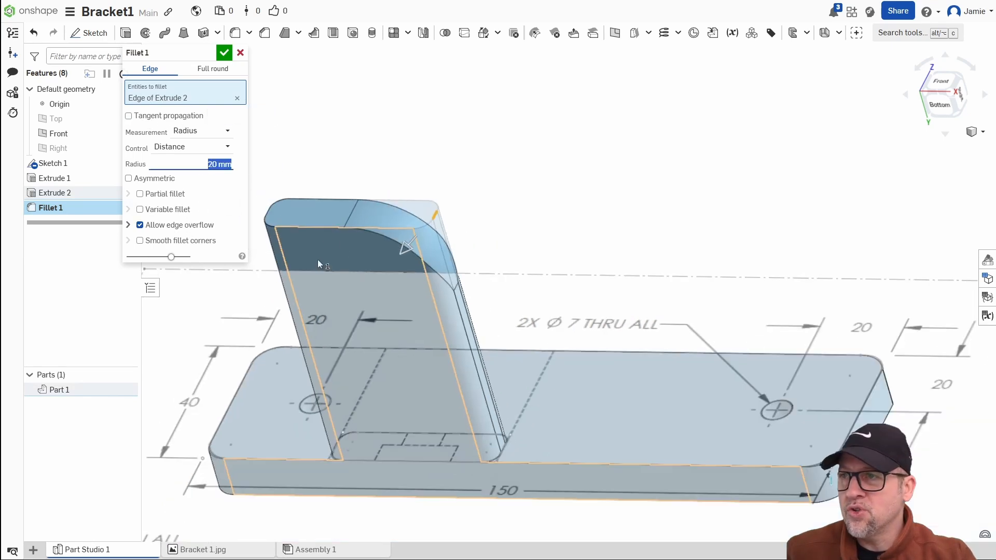
{"action": "left_click", "coordinate": [266, 213]}
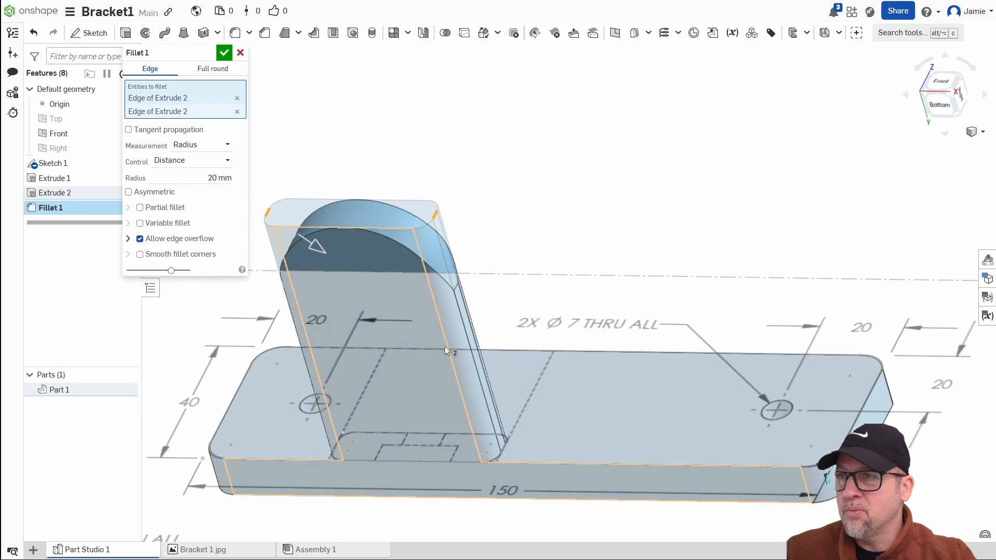
{"action": "left_click", "coordinate": [223, 54]}
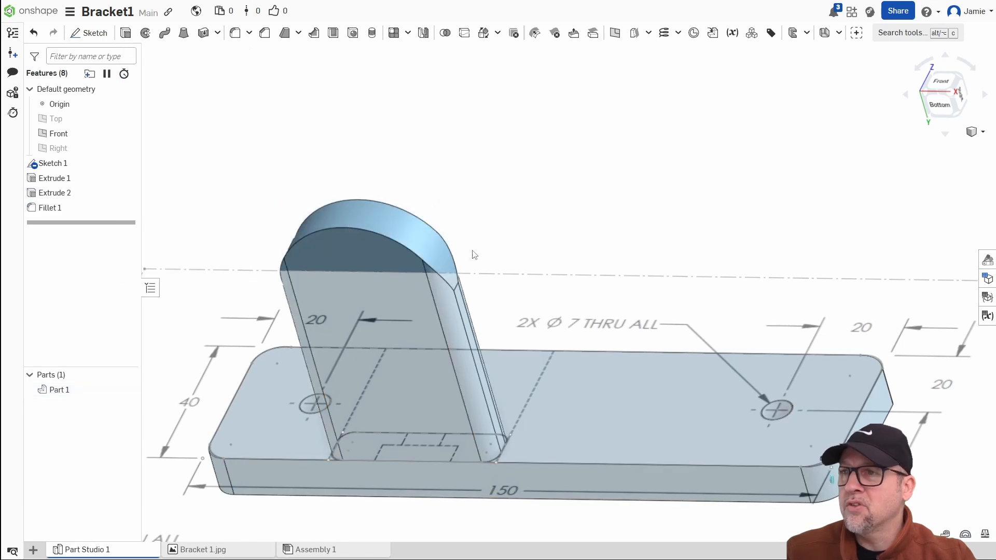
{"action": "scroll", "coordinate": [570, 259], "scroll_direction": "down", "scroll_amount": 5}
{"action": "scroll", "coordinate": [606, 347], "scroll_direction": "up", "scroll_amount": 5}
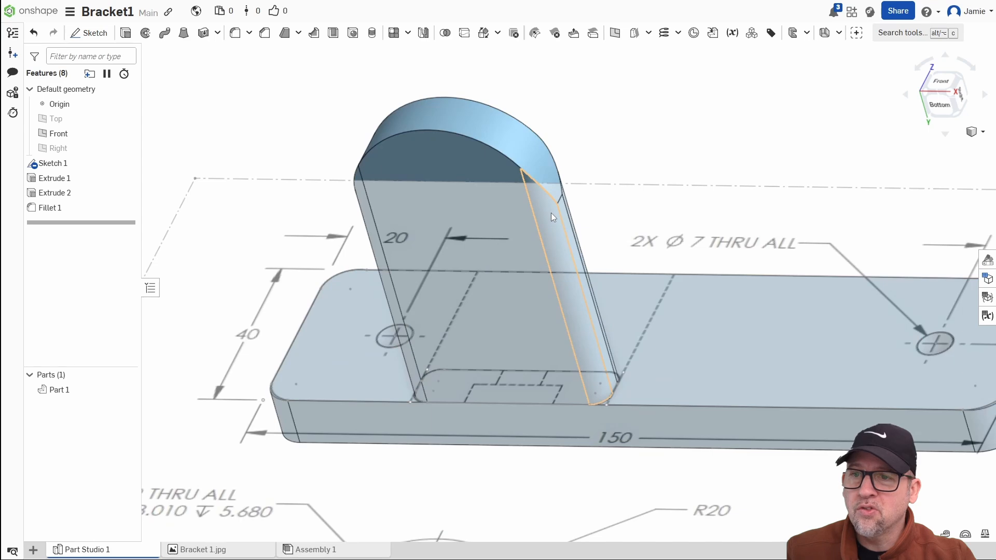
{"action": "scroll", "coordinate": [543, 431], "scroll_direction": "down", "scroll_amount": 3}
{"action": "mouse_move", "coordinate": [570, 456]}
{"action": "right_mouse_down"}
{"action": "mouse_move", "coordinate": [581, 483]}
{"action": "mouse_move", "coordinate": [570, 428]}
{"action": "mouse_move", "coordinate": [566, 441]}
{"action": "right_mouse_up"}
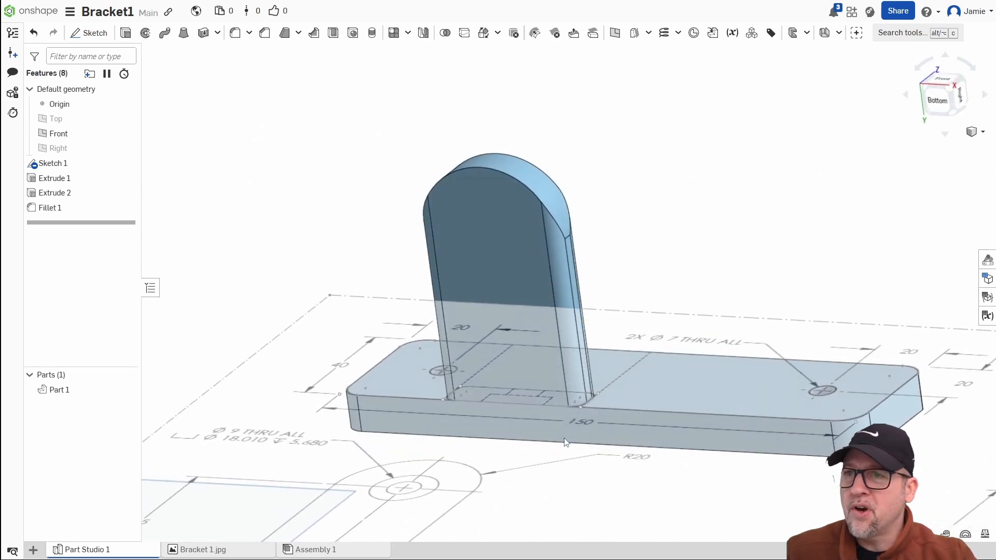
{"action": "left_click", "coordinate": [235, 33]}
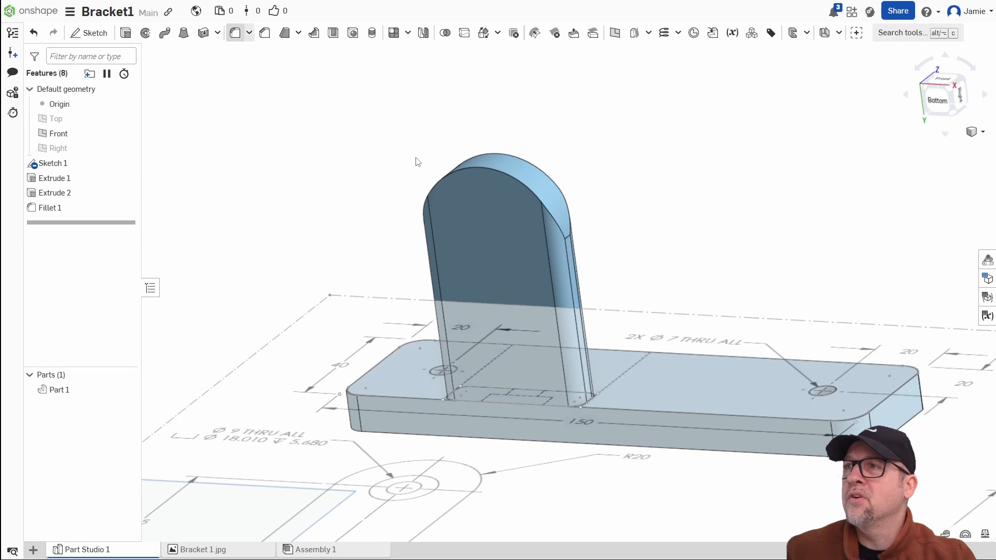
{"action": "left_click", "coordinate": [500, 157]}
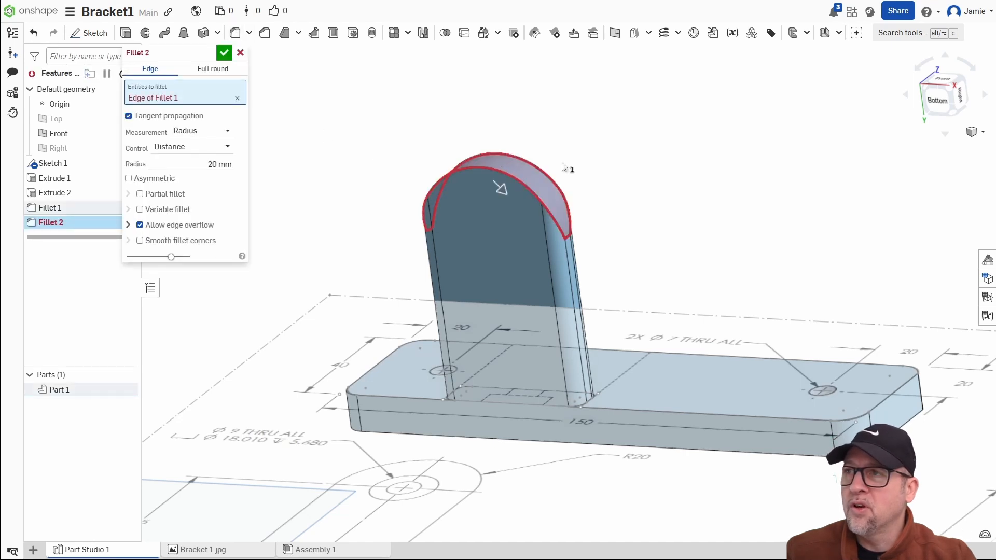
{"action": "left_click", "coordinate": [129, 115]}
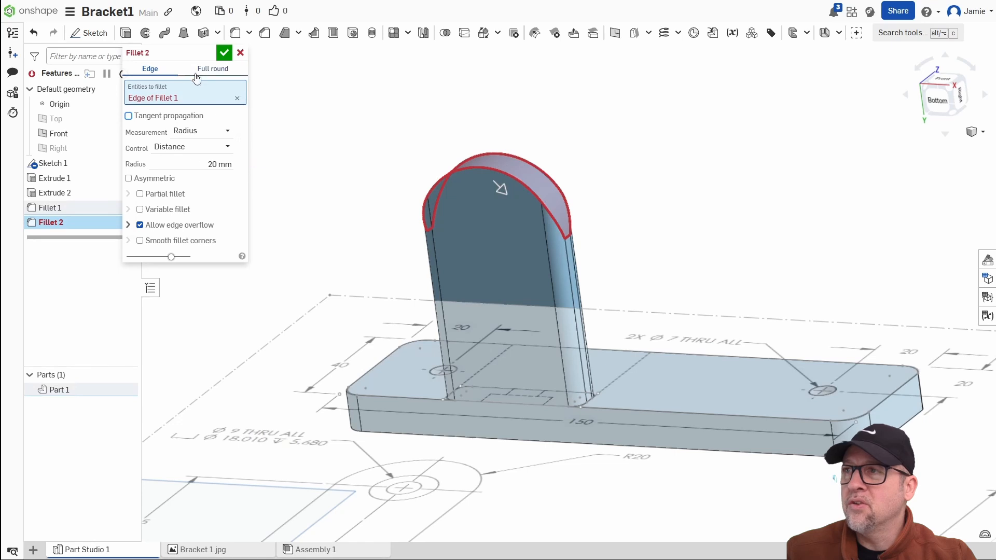
{"action": "left_click", "coordinate": [241, 52]}
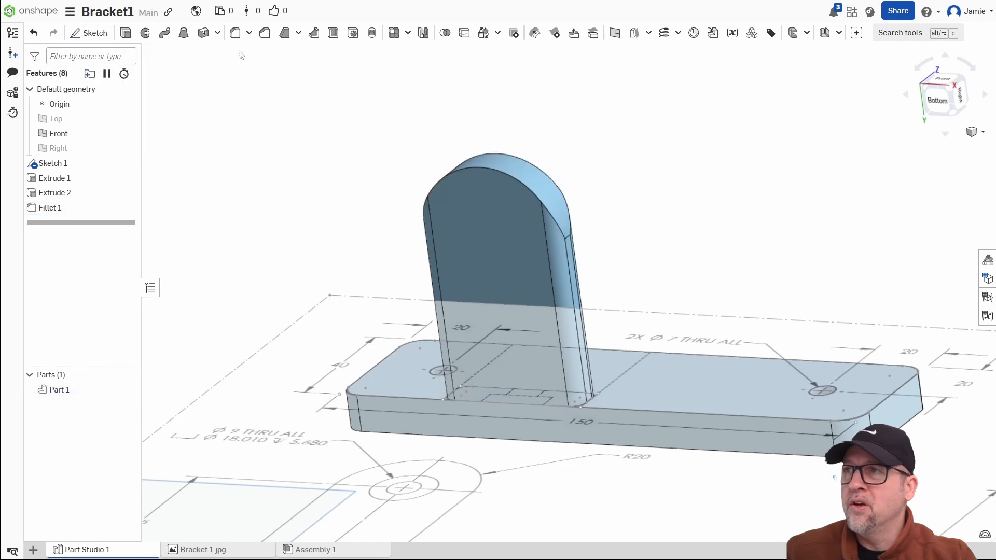
Step: Fillet the front and back arc edges of the upright's rounded end with a 3.5 mm radius, with tangent propagation off
{"action": "left_click", "coordinate": [234, 32]}
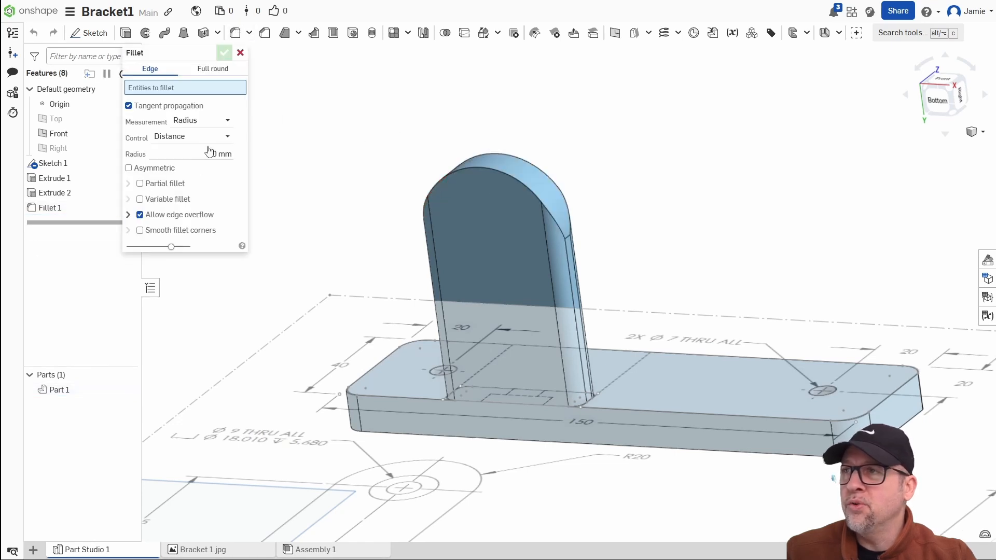
{"action": "left_click", "coordinate": [128, 106]}
{"action": "left_click", "coordinate": [503, 171]}
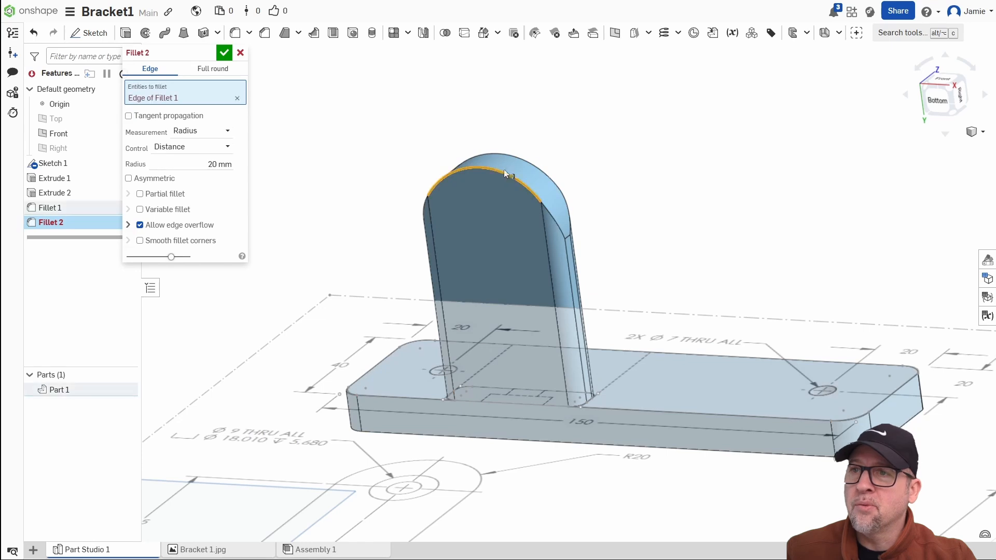
{"action": "left_click", "coordinate": [509, 154]}
{"action": "right_click_drag", "start_coordinate": [666, 194], "coordinate": [410, 183]}
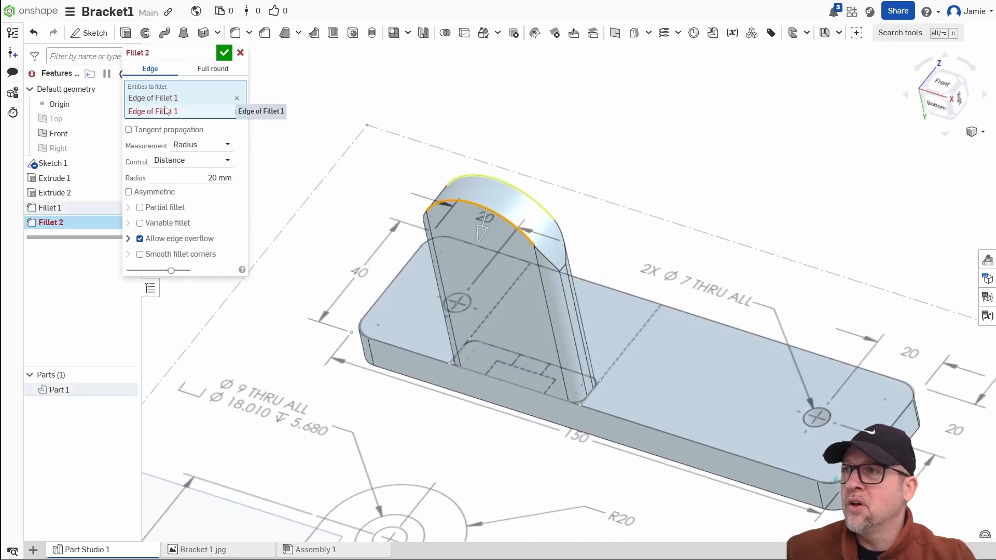
{"action": "left_click", "coordinate": [223, 178]}
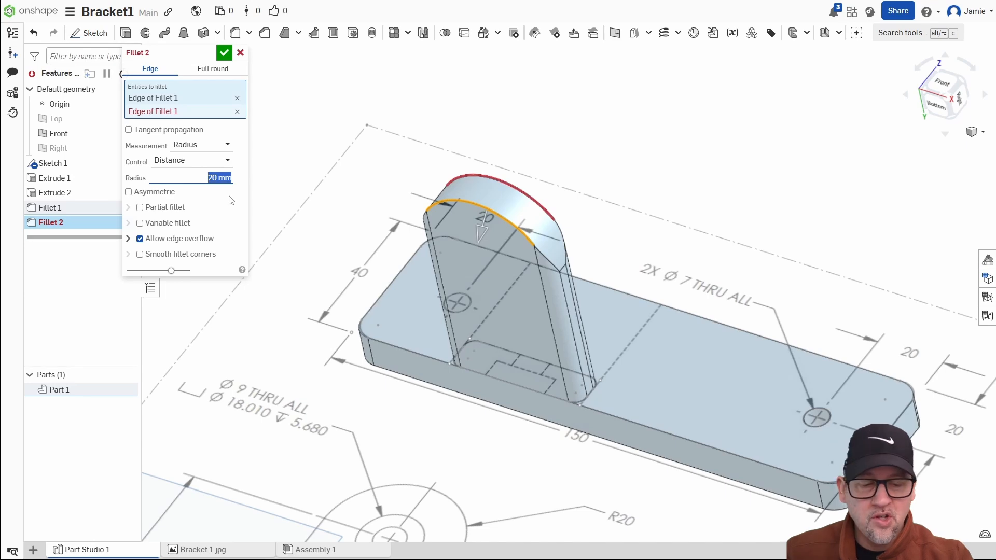
{"action": "type", "text": "3.5"}
{"action": "key", "text": "Return"}
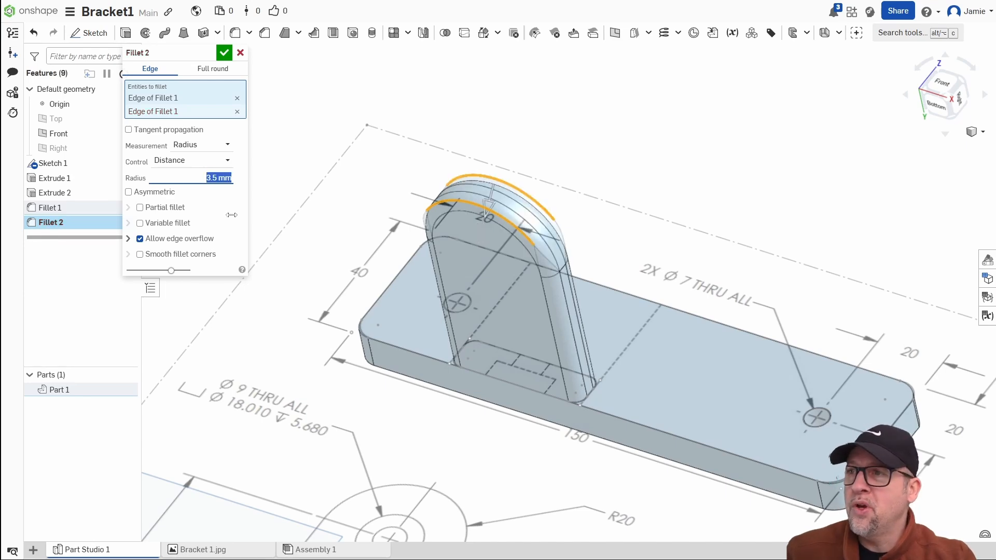
{"action": "left_click", "coordinate": [223, 53]}
Step: Examine the front view of the reference drawing for the shape and dimensions of the recess under the base plate, and compare it with the model
{"action": "mouse_move", "coordinate": [498, 316]}
{"action": "right_mouse_down"}
{"action": "mouse_move", "coordinate": [545, 282]}
{"action": "mouse_move", "coordinate": [509, 304]}
{"action": "right_mouse_up"}
{"action": "scroll", "coordinate": [506, 301], "scroll_direction": "down", "scroll_amount": 2}
{"action": "middle_click_drag", "start_coordinate": [588, 433], "coordinate": [604, 352]}
{"action": "mouse_move", "coordinate": [589, 386]}
{"action": "right_mouse_down"}
{"action": "mouse_move", "coordinate": [618, 365]}
{"action": "mouse_move", "coordinate": [629, 389]}
{"action": "mouse_move", "coordinate": [583, 401]}
{"action": "right_mouse_up"}
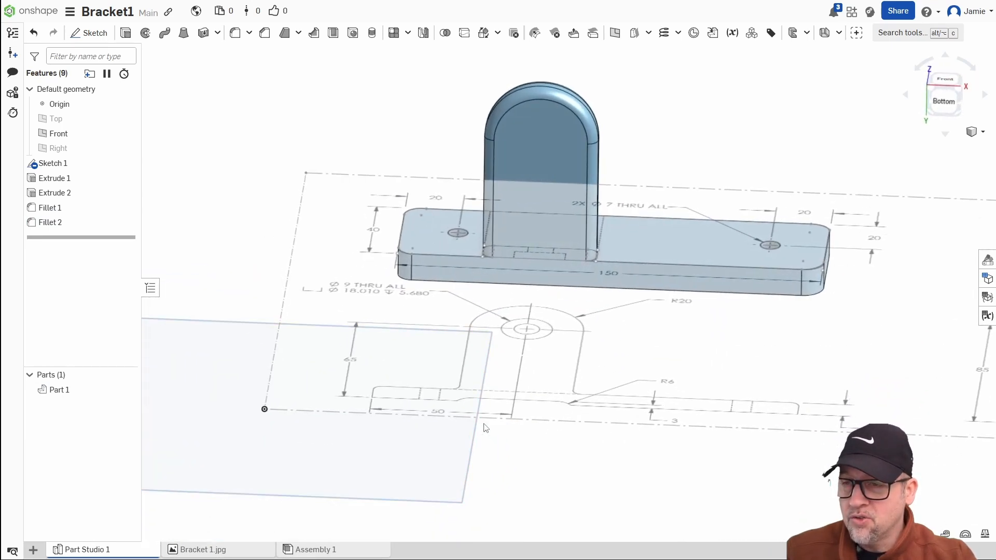
{"action": "scroll", "coordinate": [483, 424], "scroll_direction": "up", "scroll_amount": 3}
{"action": "scroll", "coordinate": [526, 421], "scroll_direction": "down", "scroll_amount": 2}
{"action": "mouse_move", "coordinate": [659, 368]}
{"action": "right_mouse_down"}
{"action": "mouse_move", "coordinate": [643, 366]}
{"action": "mouse_move", "coordinate": [664, 370]}
{"action": "mouse_move", "coordinate": [657, 379]}
{"action": "right_mouse_up"}
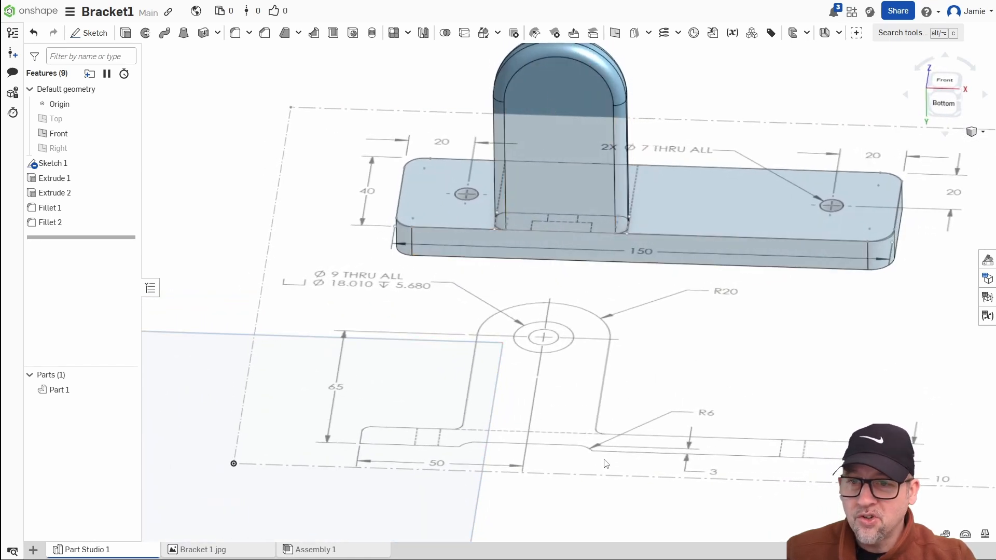
{"action": "scroll", "coordinate": [606, 460], "scroll_direction": "down", "scroll_amount": 3}
{"action": "mouse_move", "coordinate": [802, 429]}
{"action": "middle_mouse_down"}
{"action": "mouse_move", "coordinate": [702, 399]}
{"action": "mouse_move", "coordinate": [818, 375]}
{"action": "middle_mouse_up"}
{"action": "scroll", "coordinate": [551, 445], "scroll_direction": "up", "scroll_amount": 4}
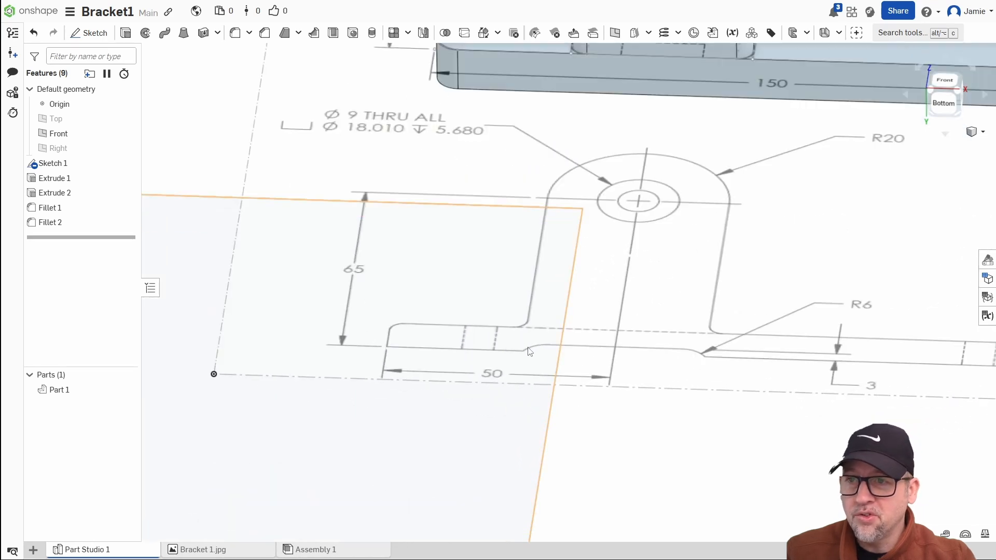
{"action": "scroll", "coordinate": [528, 360], "scroll_direction": "up", "scroll_amount": 3}
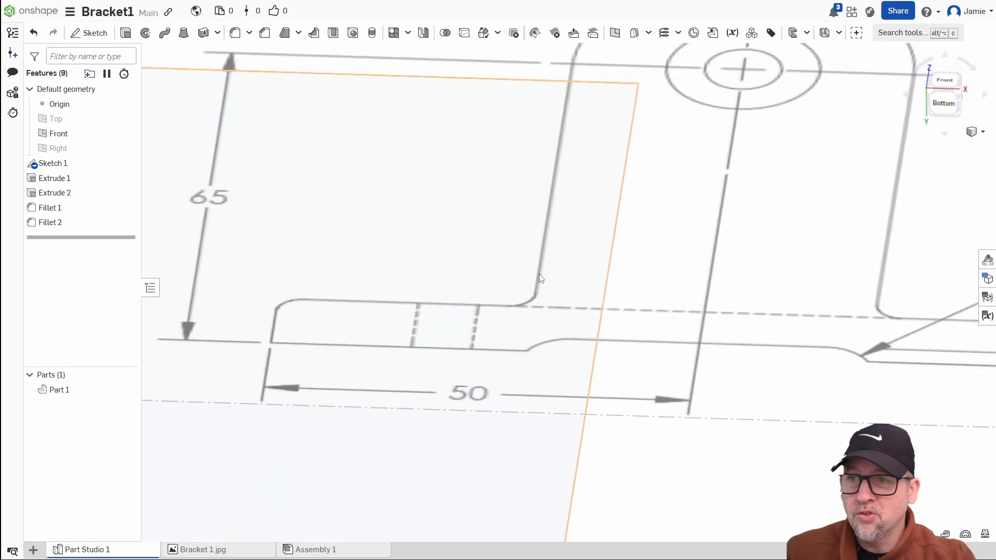
{"action": "scroll", "coordinate": [537, 346], "scroll_direction": "down", "scroll_amount": 4}
{"action": "middle_click_drag", "start_coordinate": [590, 212], "coordinate": [569, 349]}
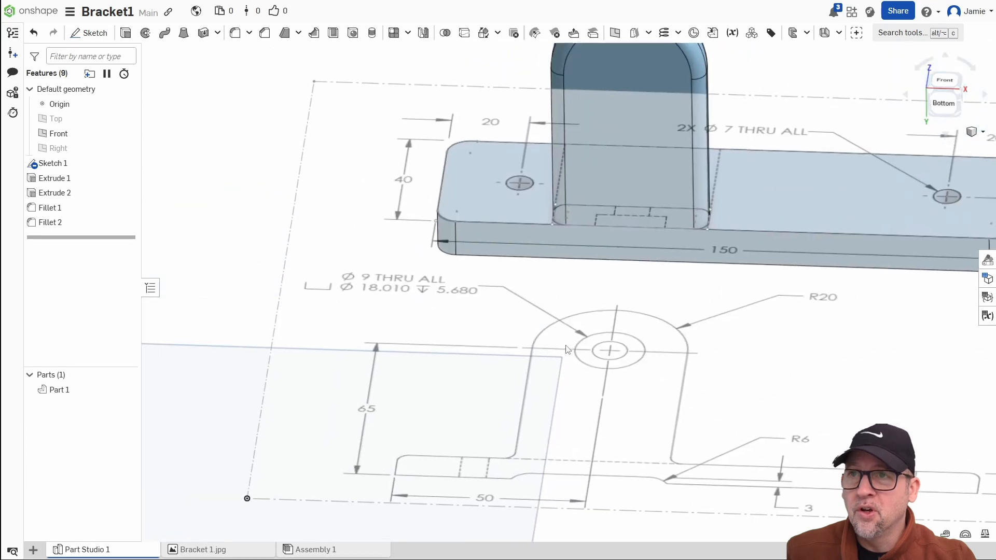
{"action": "mouse_move", "coordinate": [569, 349]}
{"action": "right_mouse_down"}
{"action": "mouse_move", "coordinate": [536, 293]}
{"action": "mouse_move", "coordinate": [627, 273]}
{"action": "mouse_move", "coordinate": [617, 251]}
{"action": "right_mouse_up"}
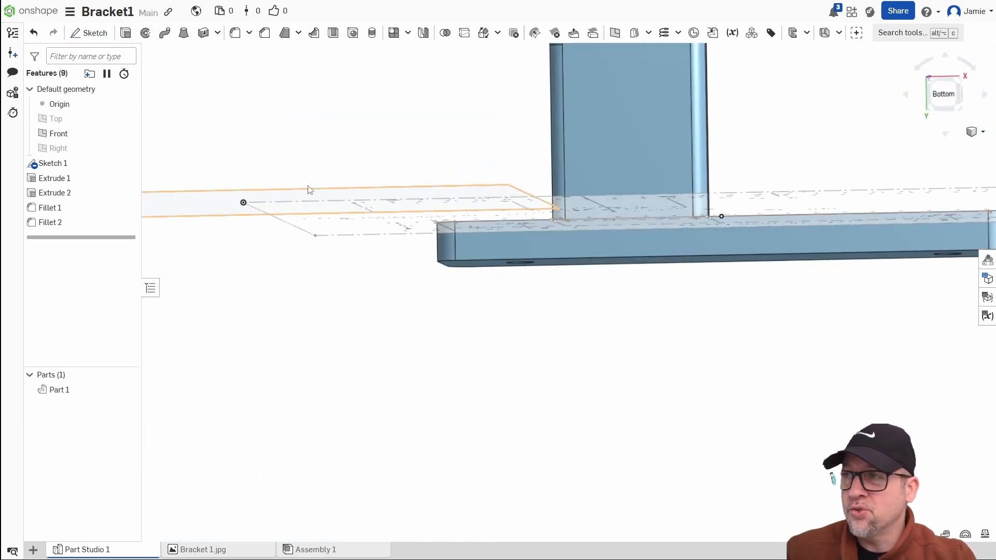
Step: Start a sketch on the base plate's long side face and draw a rectangle about 49.6 by 5.1 mm on its lower edge, beneath the upright
{"action": "left_click", "coordinate": [89, 33]}
{"action": "left_click", "coordinate": [611, 254]}
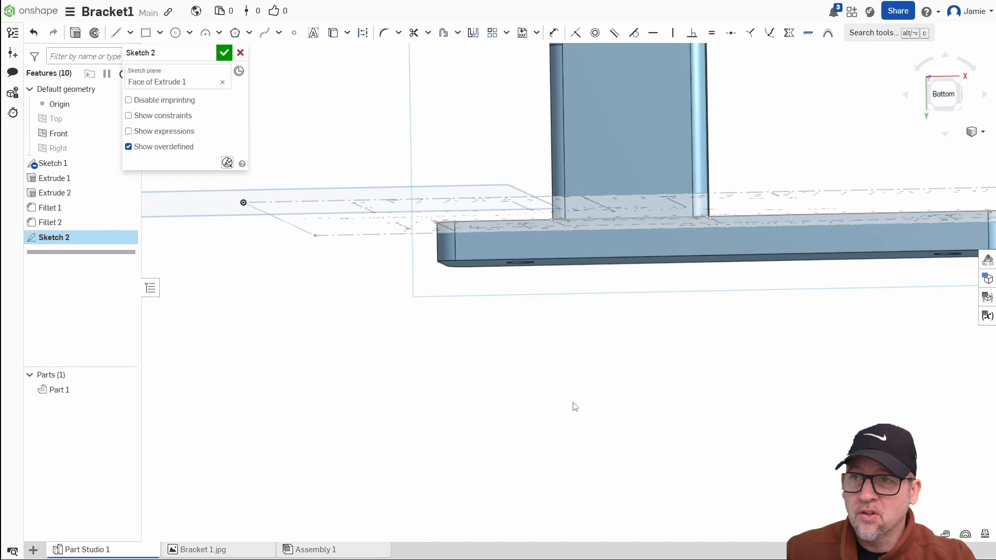
{"action": "scroll", "coordinate": [475, 372], "scroll_direction": "down", "scroll_amount": 3}
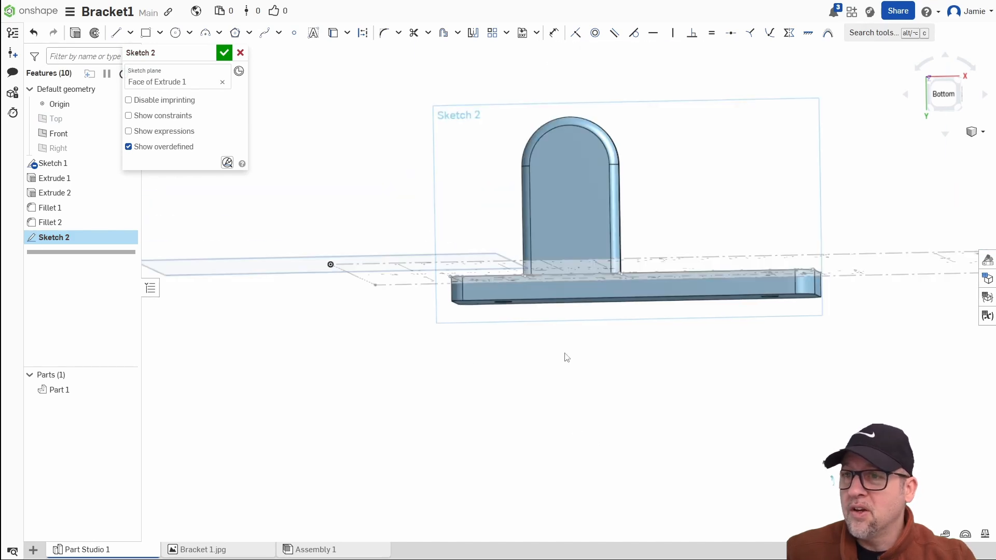
{"action": "scroll", "coordinate": [530, 340], "scroll_direction": "up", "scroll_amount": 2}
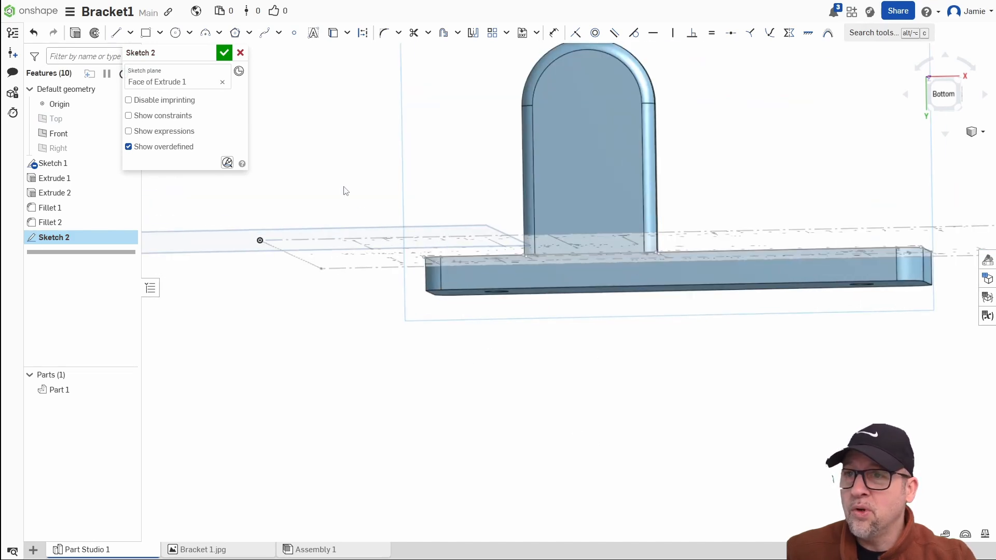
{"action": "mouse_move", "coordinate": [622, 341]}
{"action": "right_mouse_down"}
{"action": "mouse_move", "coordinate": [613, 349]}
{"action": "mouse_move", "coordinate": [627, 311]}
{"action": "mouse_move", "coordinate": [608, 322]}
{"action": "mouse_move", "coordinate": [608, 339]}
{"action": "right_mouse_up"}
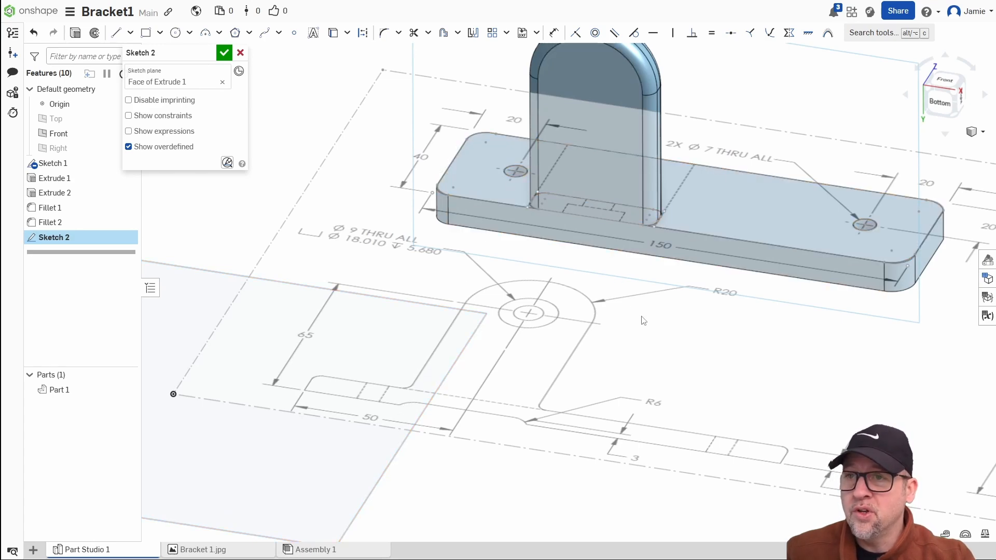
{"action": "right_click_drag", "start_coordinate": [640, 318], "coordinate": [667, 294]}
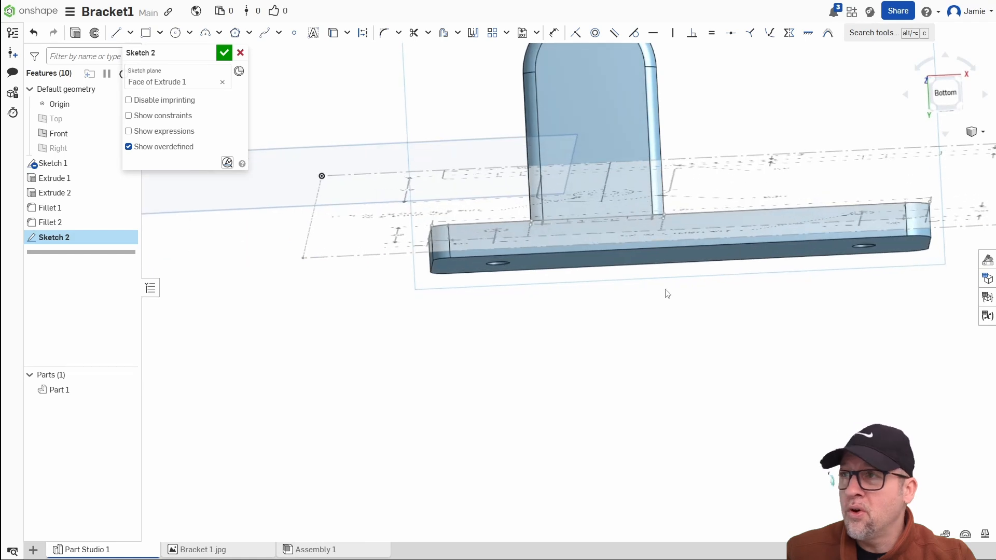
{"action": "left_click", "coordinate": [146, 33]}
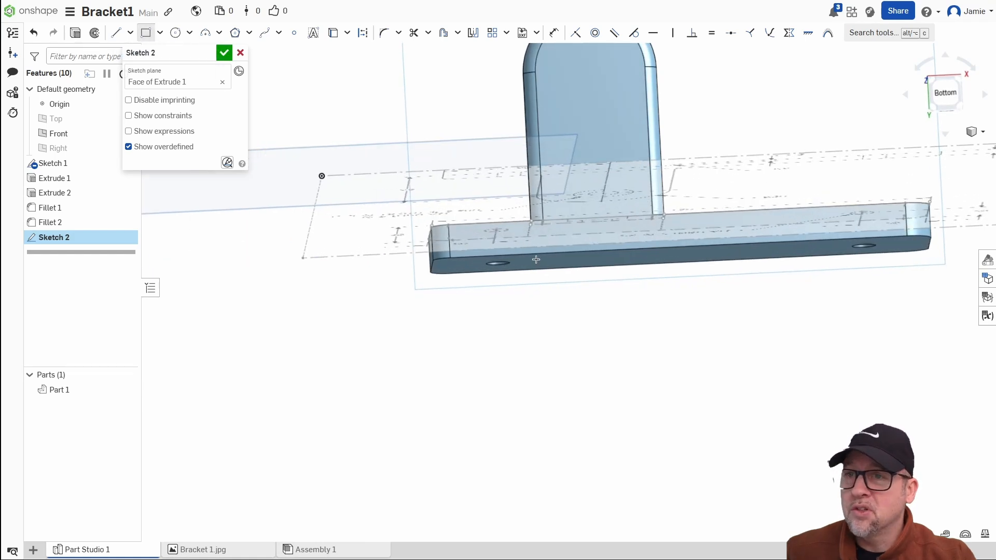
{"action": "scroll", "coordinate": [535, 259], "scroll_direction": "up", "scroll_amount": 3}
{"action": "left_click", "coordinate": [510, 254]}
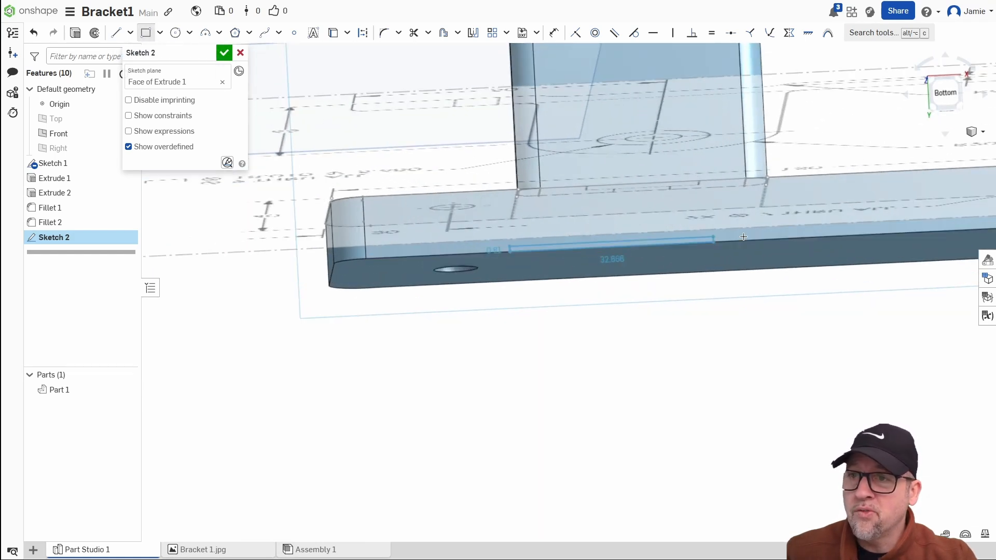
{"action": "left_click", "coordinate": [817, 206]}
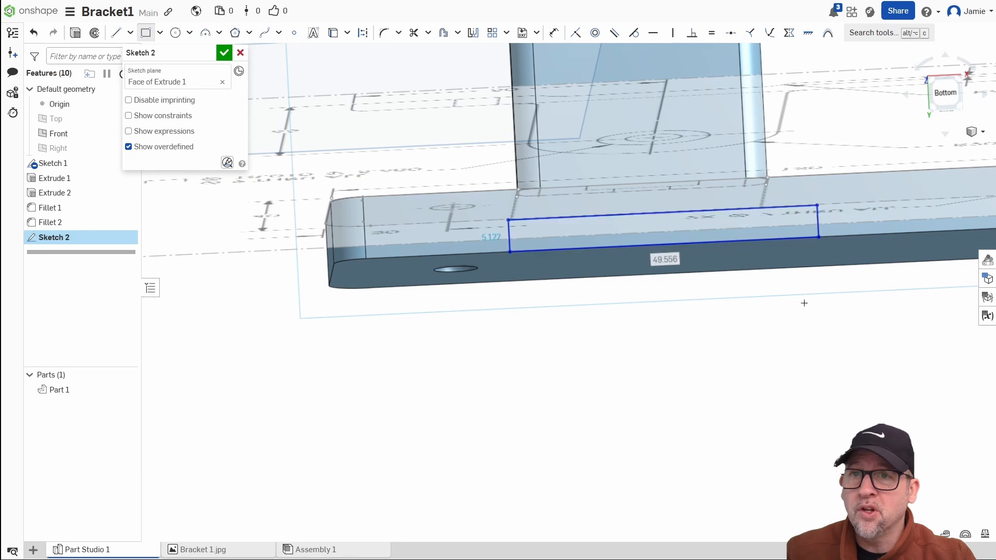
Step: View the sketch face-on and dimension the rectangle's left side to the upright's left outer edge with a distance of 0
{"action": "key", "text": "n"}
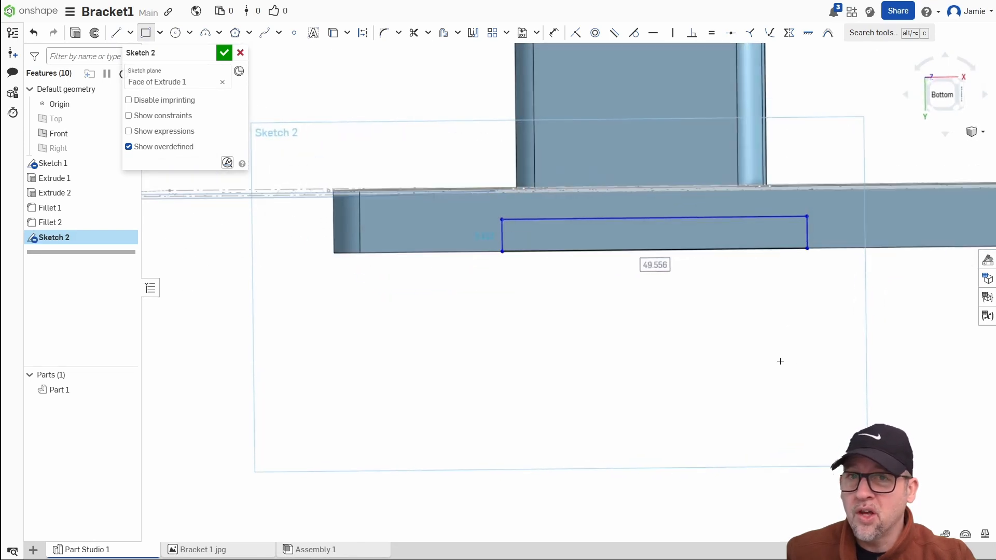
{"action": "left_click", "coordinate": [938, 96]}
{"action": "scroll", "coordinate": [534, 335], "scroll_direction": "up", "scroll_amount": 5}
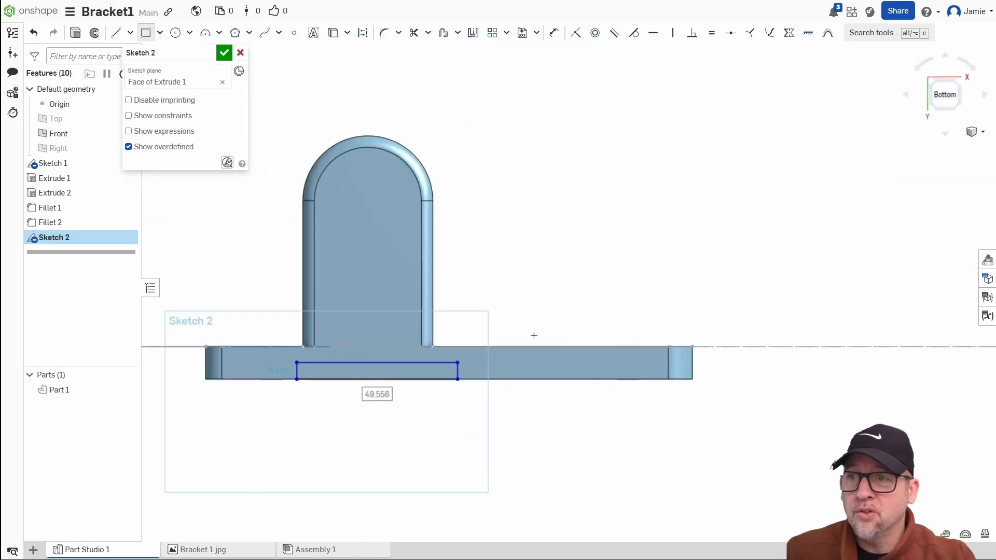
{"action": "middle_click_drag", "start_coordinate": [340, 437], "coordinate": [528, 407]}
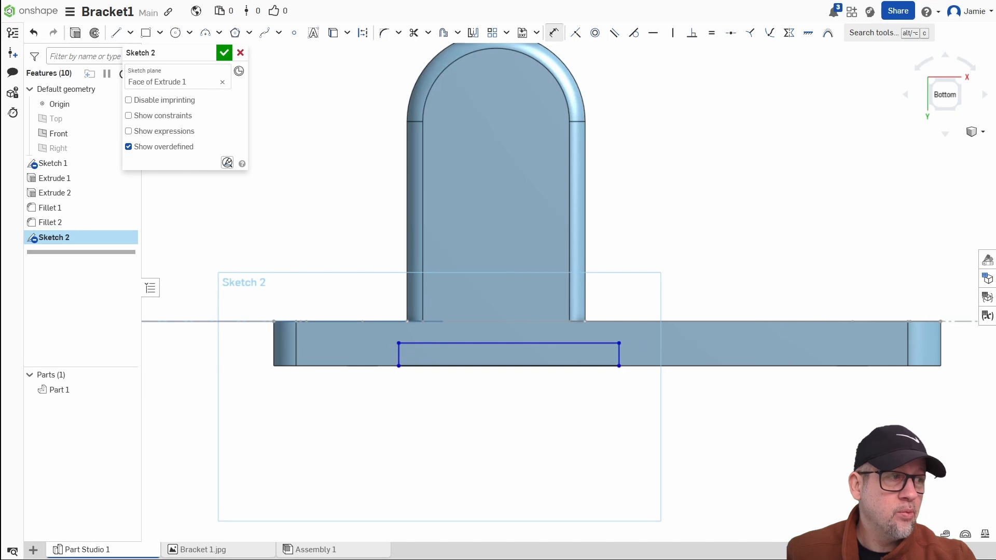
{"action": "left_click", "coordinate": [407, 246]}
{"action": "left_click", "coordinate": [399, 354]}
{"action": "left_click", "coordinate": [357, 256]}
{"action": "type", "text": "0"}
{"action": "key", "text": "Return"}
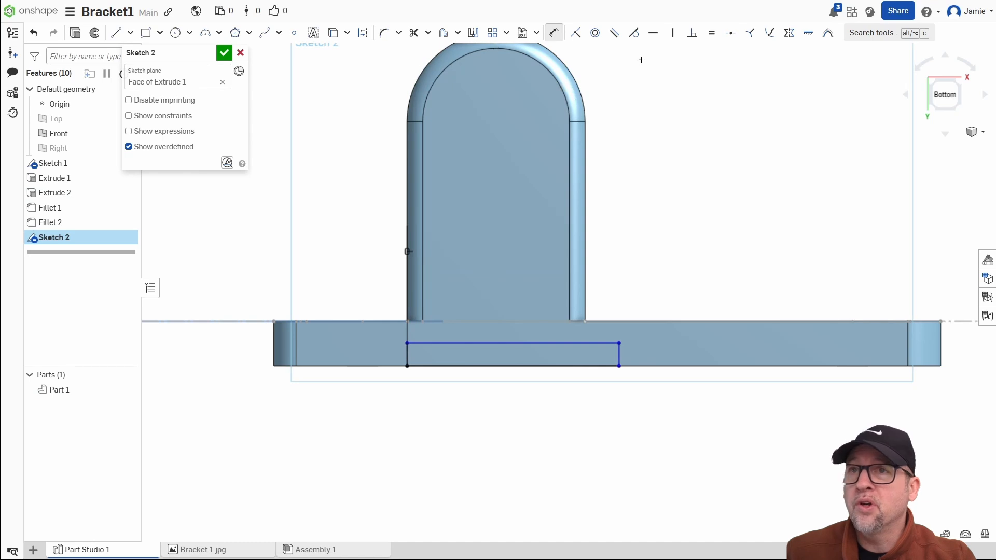
Step: Try an equal constraint between the upright's right outer edge and the recess rectangle's right side, and undo it
{"action": "left_click", "coordinate": [712, 33]}
{"action": "left_click", "coordinate": [586, 276]}
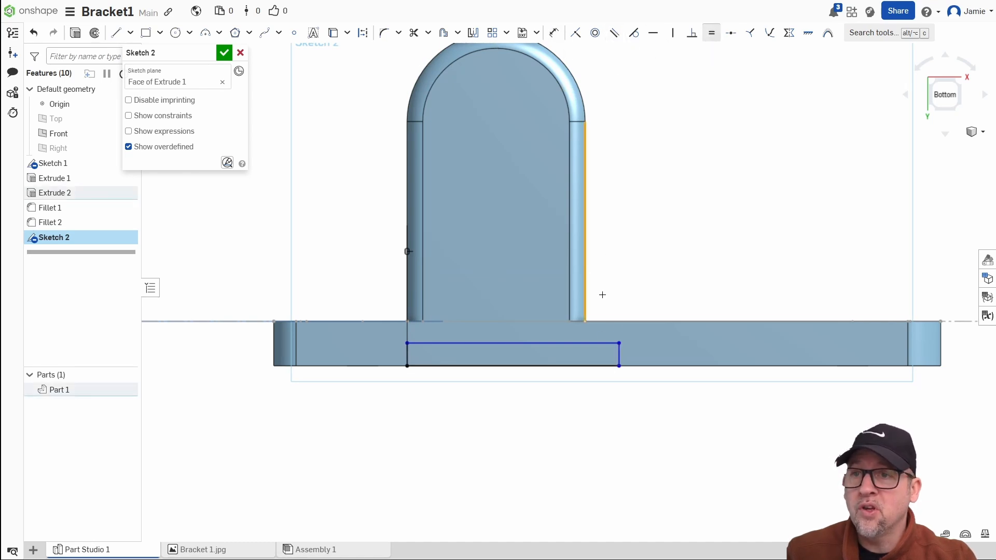
{"action": "left_click", "coordinate": [618, 352]}
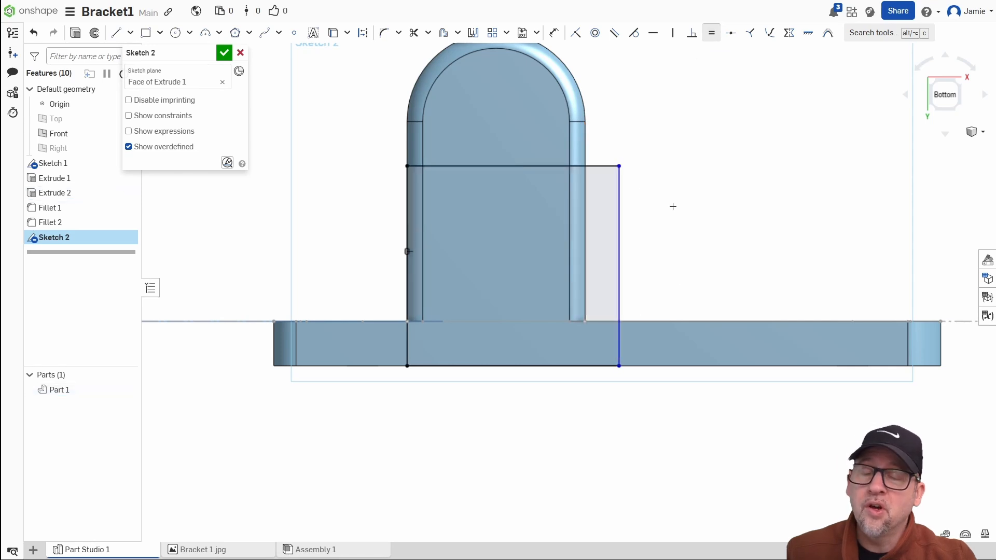
{"action": "key", "text": "ctrl+z"}
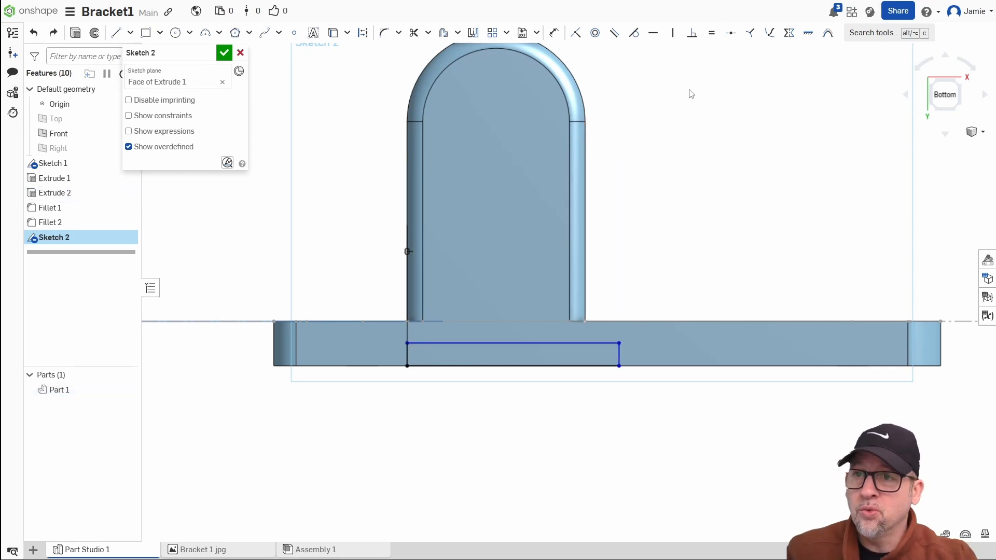
{"action": "left_click", "coordinate": [711, 37]}
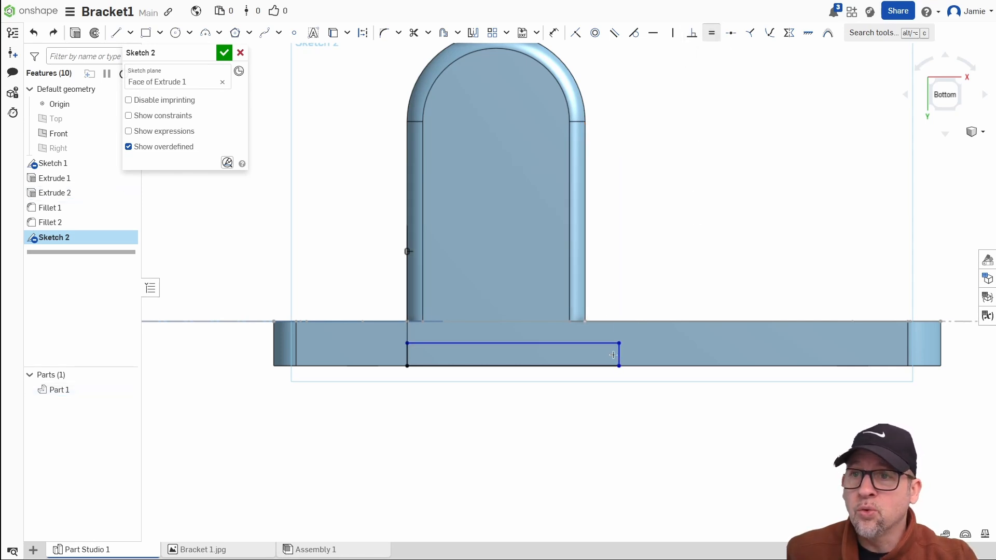
{"action": "left_click", "coordinate": [585, 281]}
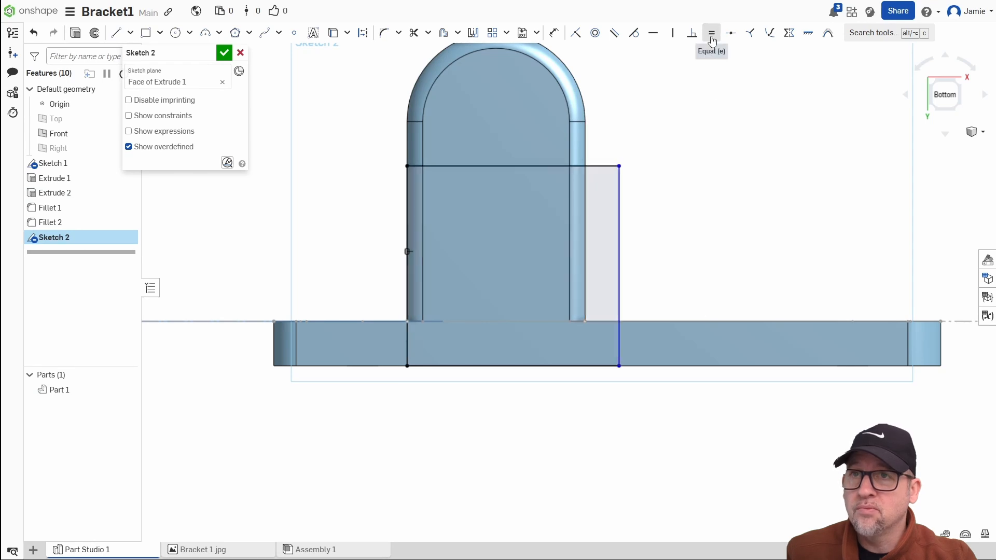
{"action": "key", "text": "ctrl+z"}
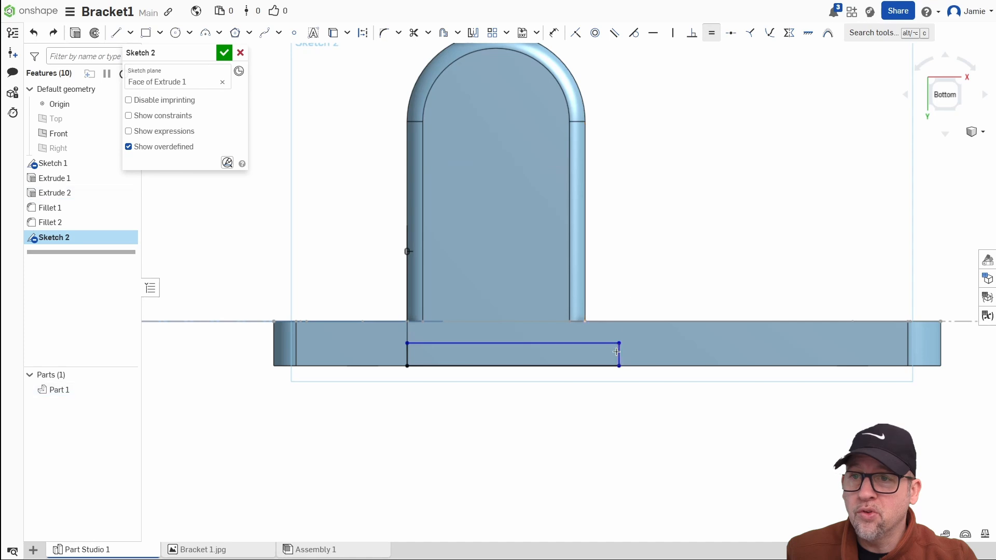
{"action": "key", "text": "ctrl+y"}
{"action": "key", "text": "ctrl+z"}
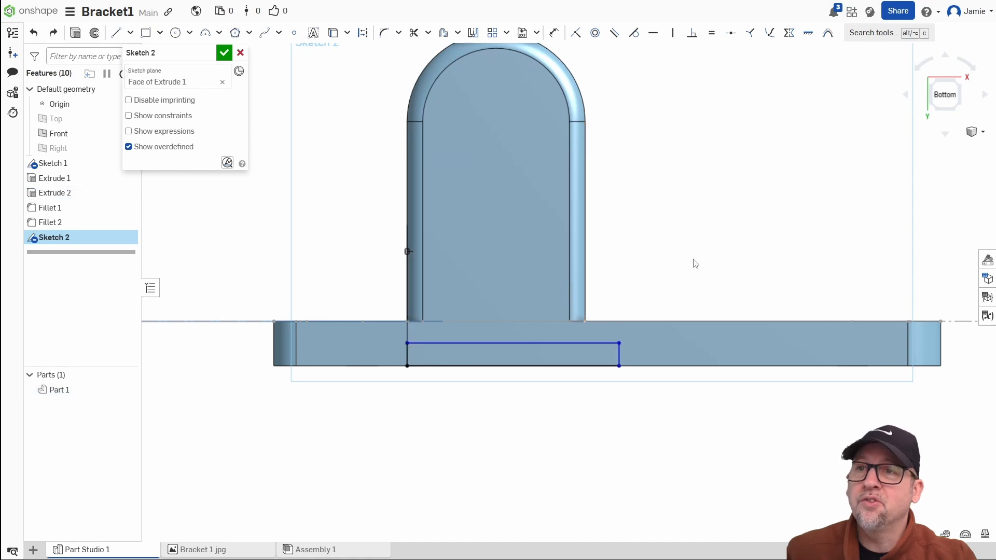
Step: Narrow the rectangle by moving its right side closer to the upright, retry the equal constraint with the upright's right edge, and undo the constraint
{"action": "left_click_drag", "start_coordinate": [618, 353], "coordinate": [599, 355]}
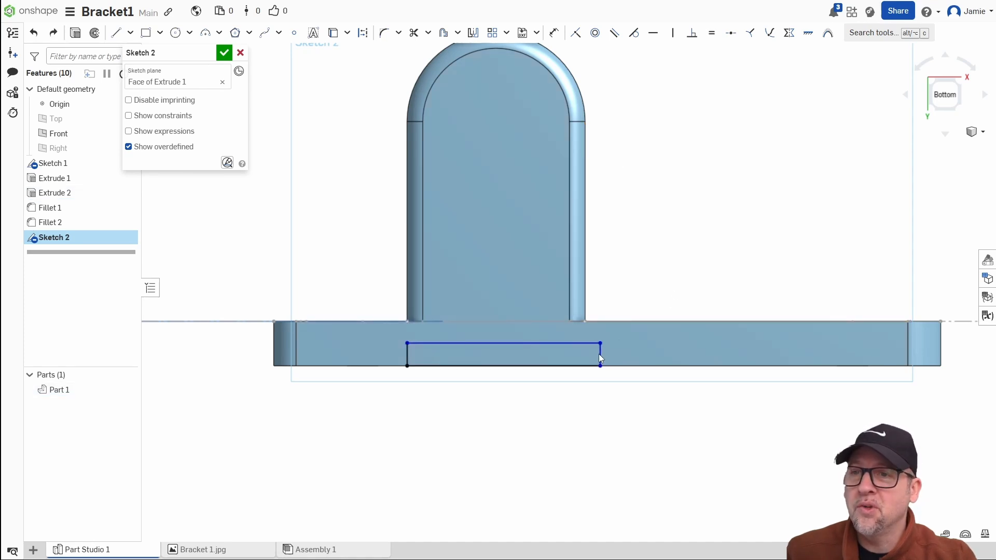
{"action": "left_click", "coordinate": [712, 33]}
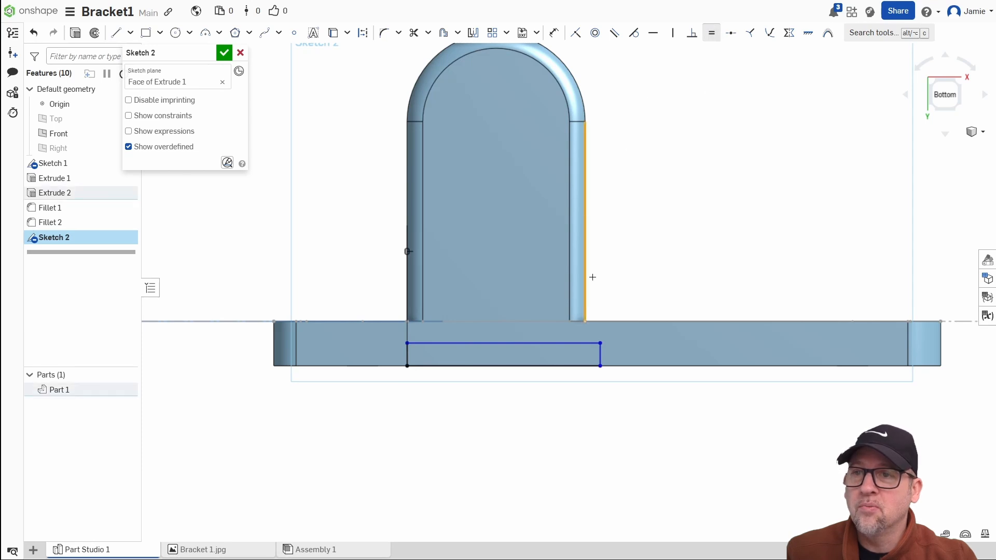
{"action": "left_click", "coordinate": [601, 357]}
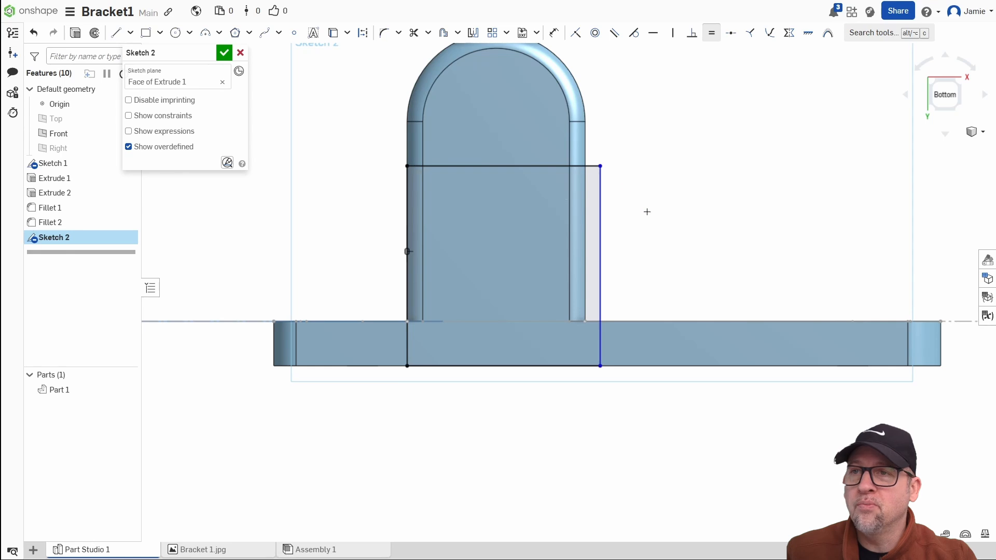
{"action": "key", "text": "Escape"}
{"action": "key", "text": "ctrl+z"}
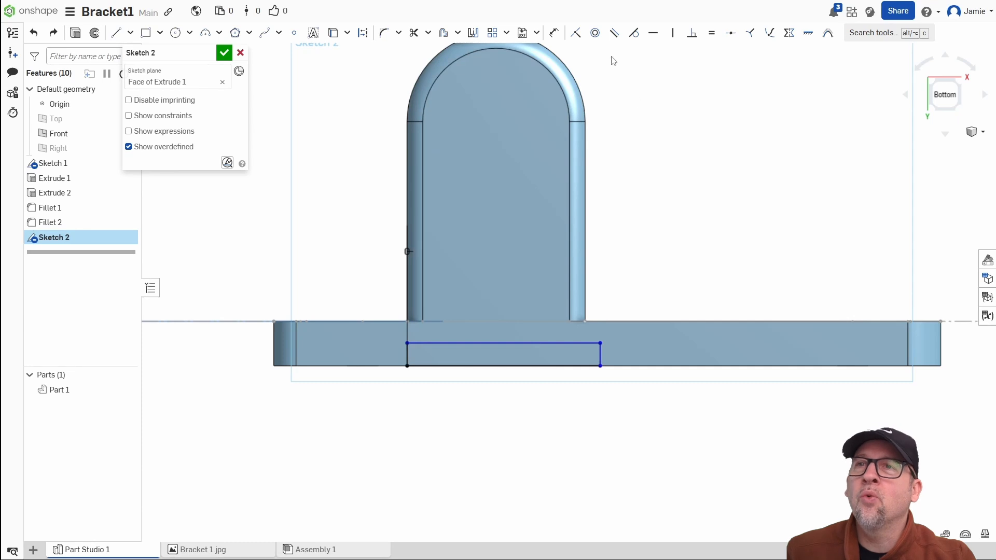
Step: Dimension the rectangle's right side to the upright's right outer edge with a distance of 0
{"action": "left_click", "coordinate": [554, 33]}
{"action": "left_click", "coordinate": [600, 353]}
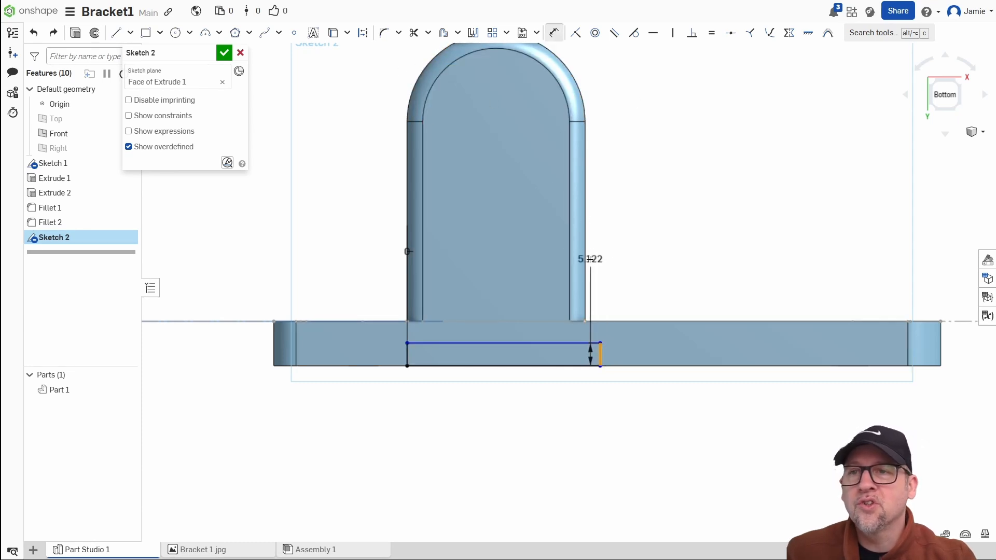
{"action": "left_click", "coordinate": [585, 257]}
{"action": "left_click", "coordinate": [592, 253]}
{"action": "type", "text": "0"}
{"action": "key", "text": "Return"}
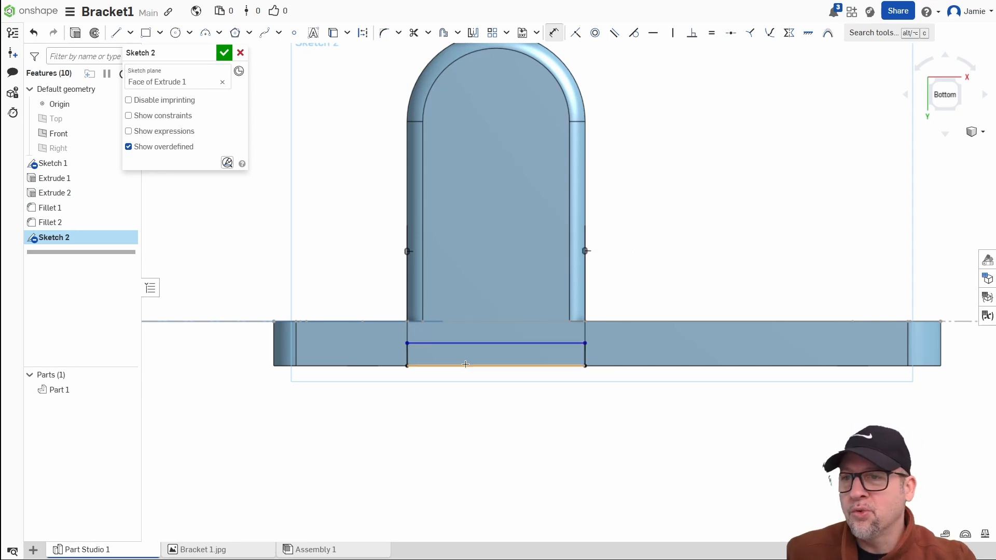
{"action": "left_click", "coordinate": [505, 343]}
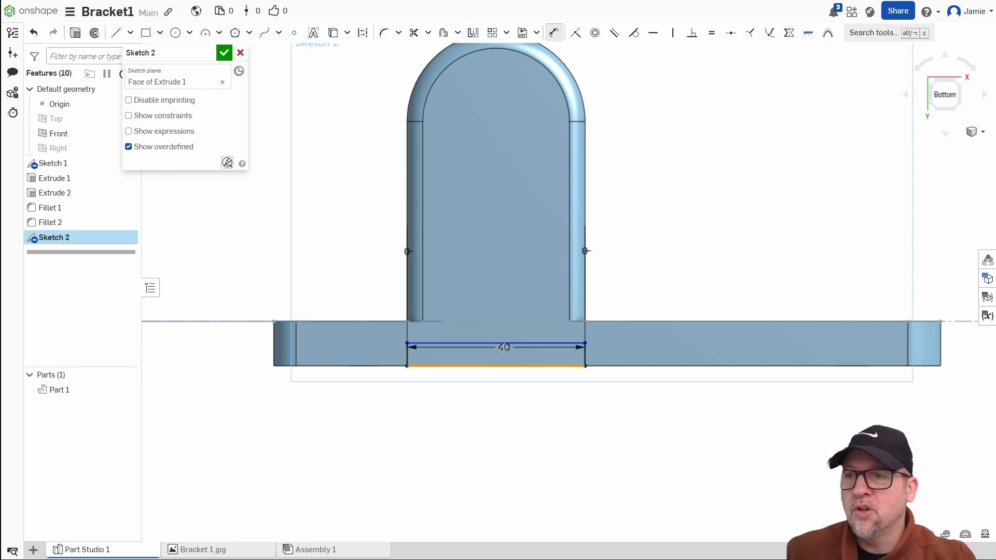
{"action": "left_click", "coordinate": [504, 350]}
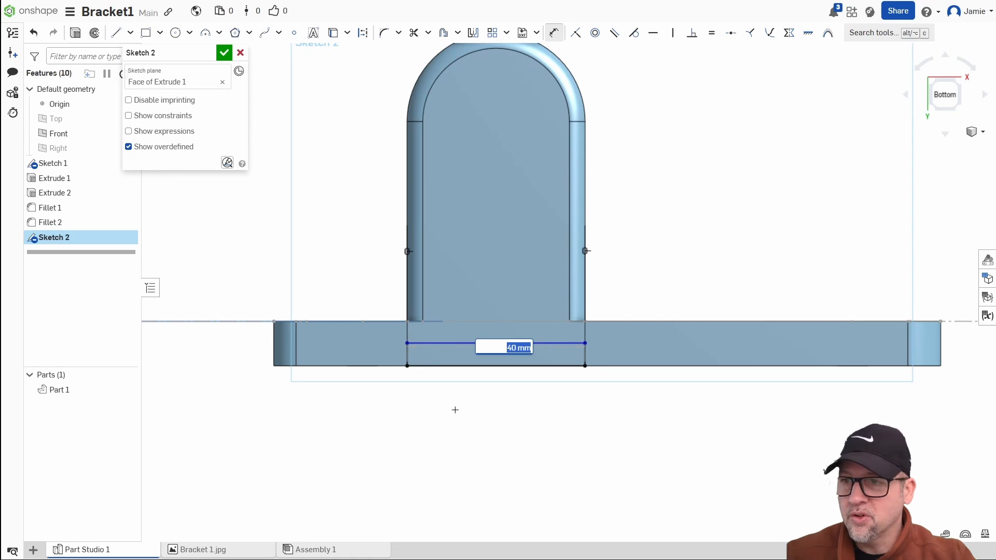
{"action": "key", "text": "Escape"}
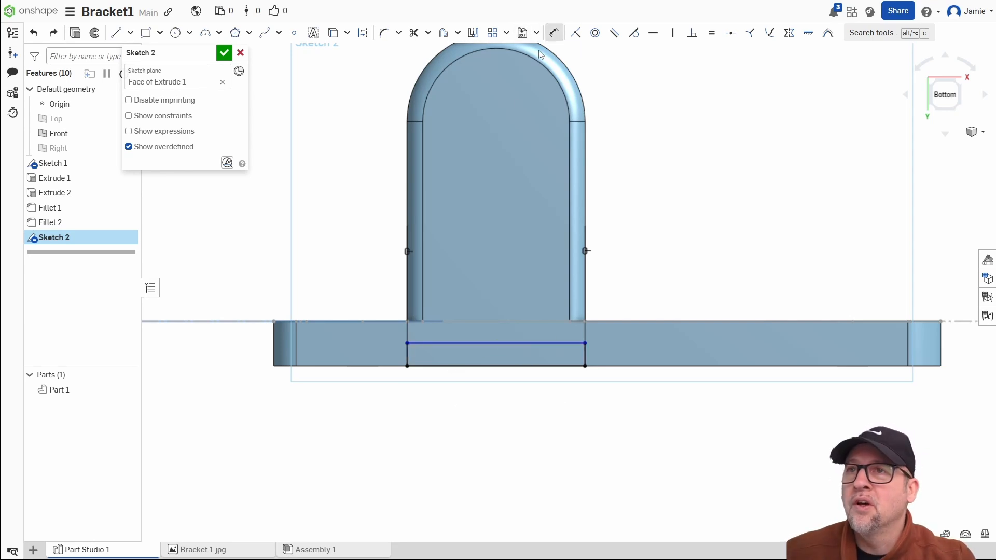
Step: Dimension the distance between the rectangle's top and bottom lines and set it to 3 mm
{"action": "left_click", "coordinate": [490, 342]}
{"action": "left_click", "coordinate": [477, 366]}
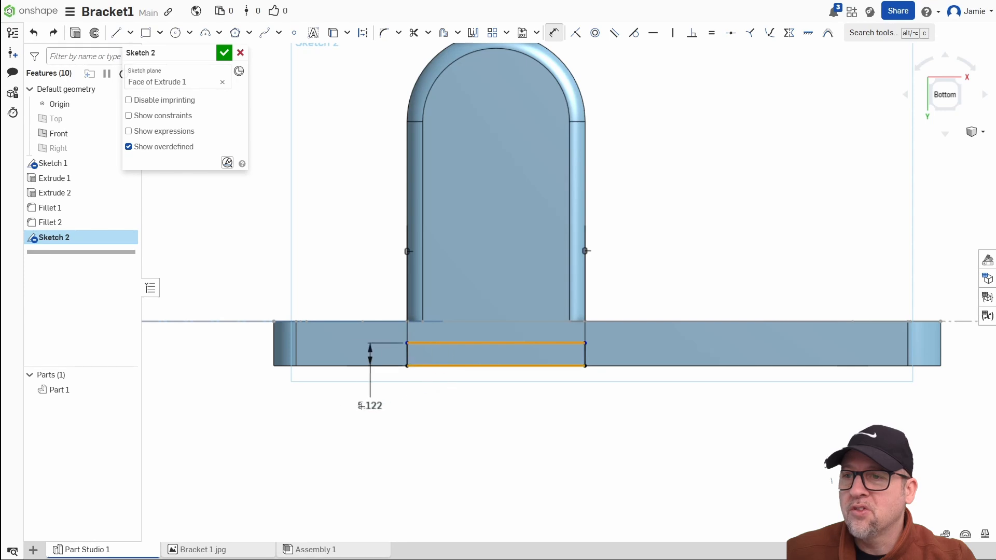
{"action": "left_click", "coordinate": [349, 403]}
{"action": "type", "text": "3"}
{"action": "key", "text": "Return"}
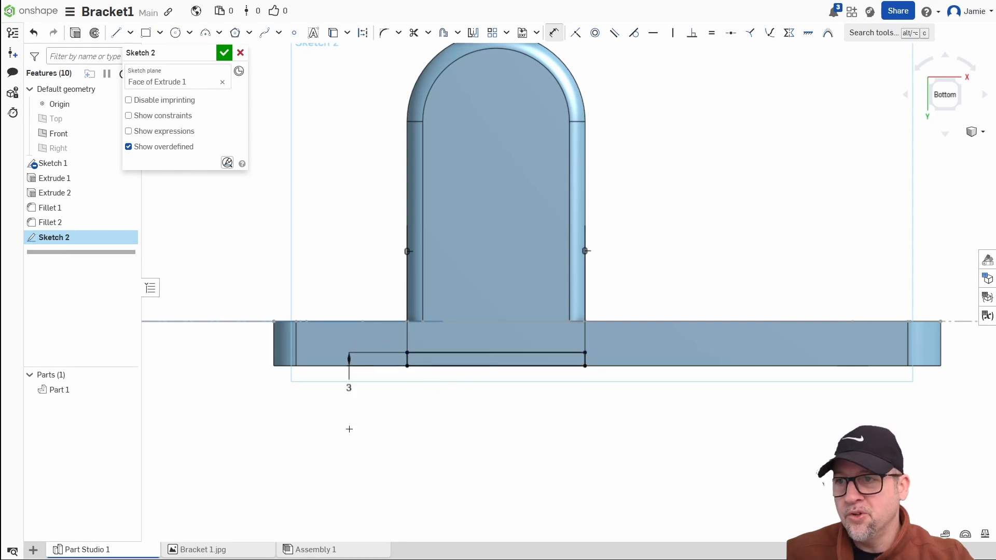
Step: Examine the recess in the front view of the Sketch 1 reference drawing for its depth and corner radius, and compare it with the sketched rectangle
{"action": "scroll", "coordinate": [407, 387], "scroll_direction": "up", "scroll_amount": 2}
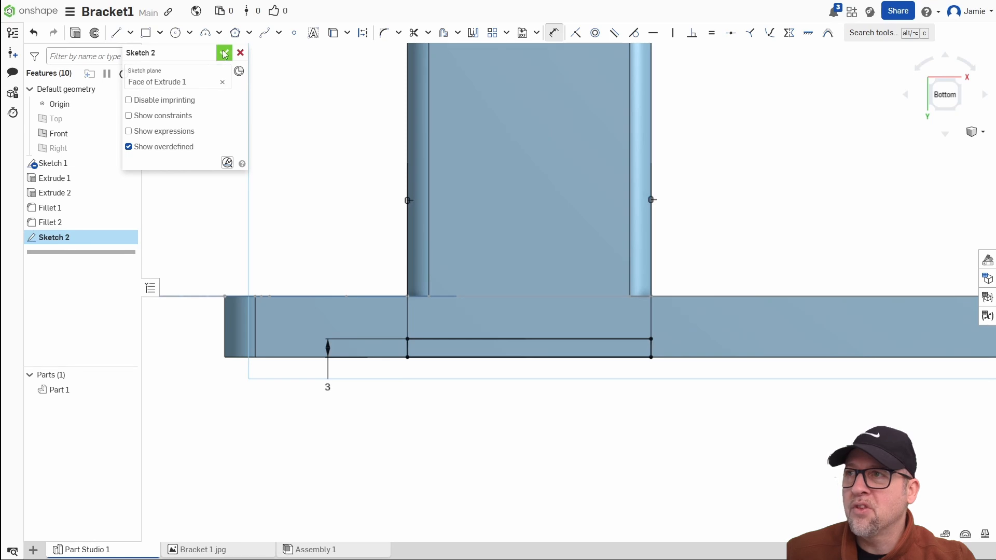
{"action": "scroll", "coordinate": [407, 374], "scroll_direction": "up", "scroll_amount": 3}
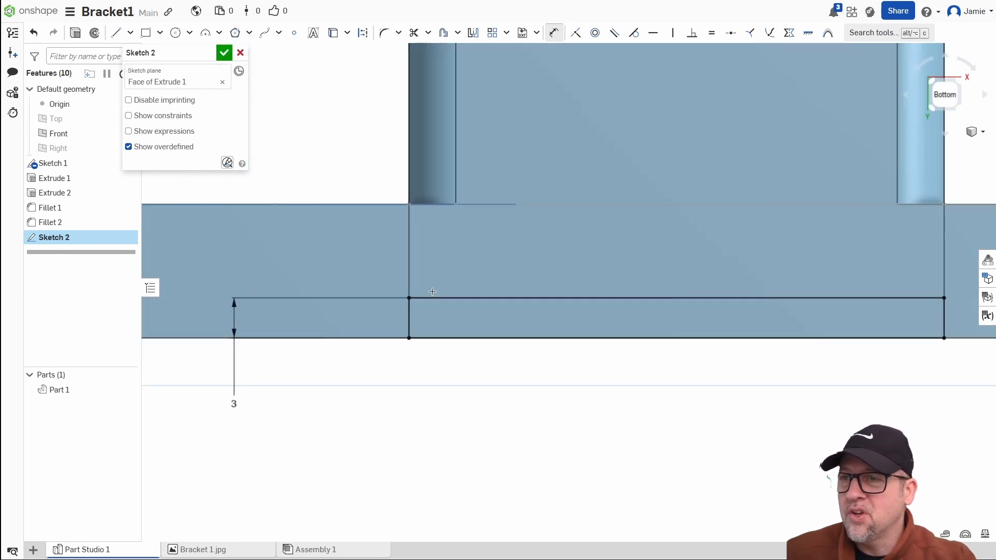
{"action": "scroll", "coordinate": [485, 400], "scroll_direction": "down", "scroll_amount": 5}
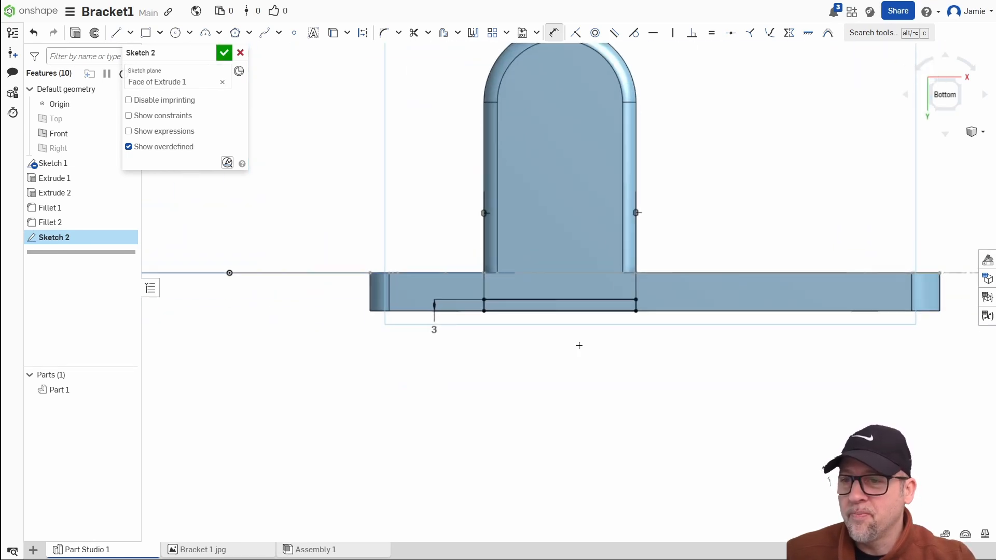
{"action": "left_click", "coordinate": [120, 164]}
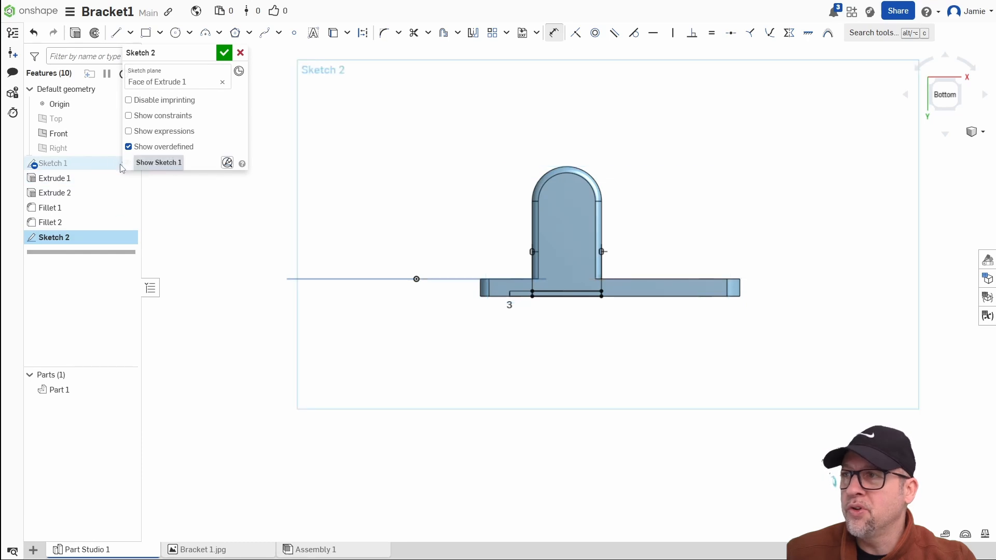
{"action": "right_click", "coordinate": [80, 163]}
{"action": "left_click", "coordinate": [105, 217]}
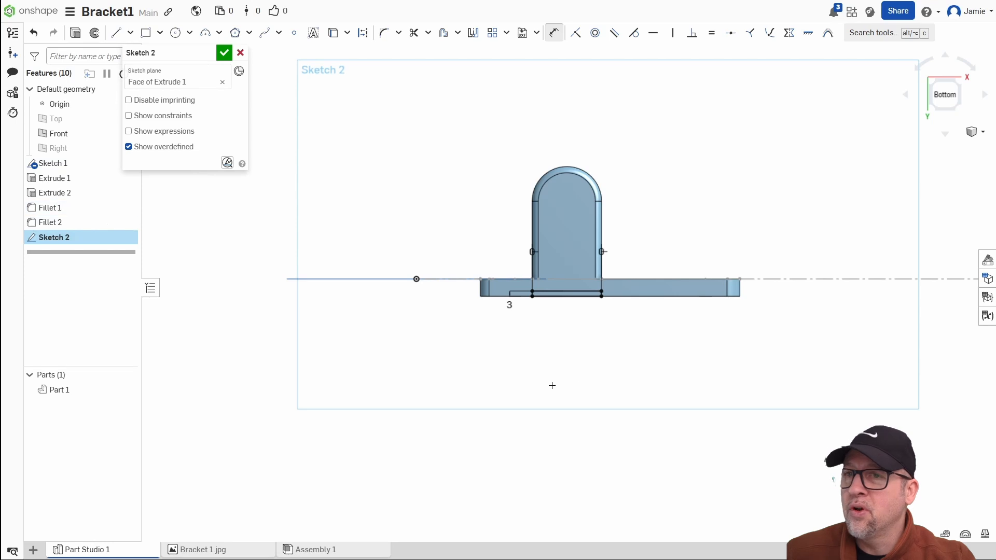
{"action": "right_click_drag", "start_coordinate": [551, 384], "coordinate": [639, 392]}
{"action": "scroll", "coordinate": [597, 379], "scroll_direction": "up", "scroll_amount": 5}
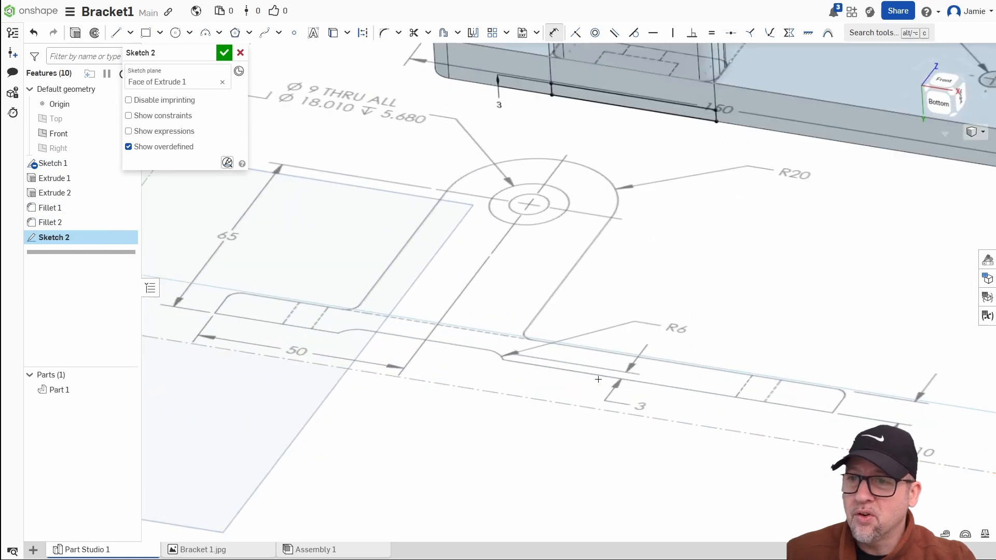
{"action": "scroll", "coordinate": [649, 334], "scroll_direction": "down", "scroll_amount": 4}
{"action": "right_click_drag", "start_coordinate": [649, 334], "coordinate": [680, 329]}
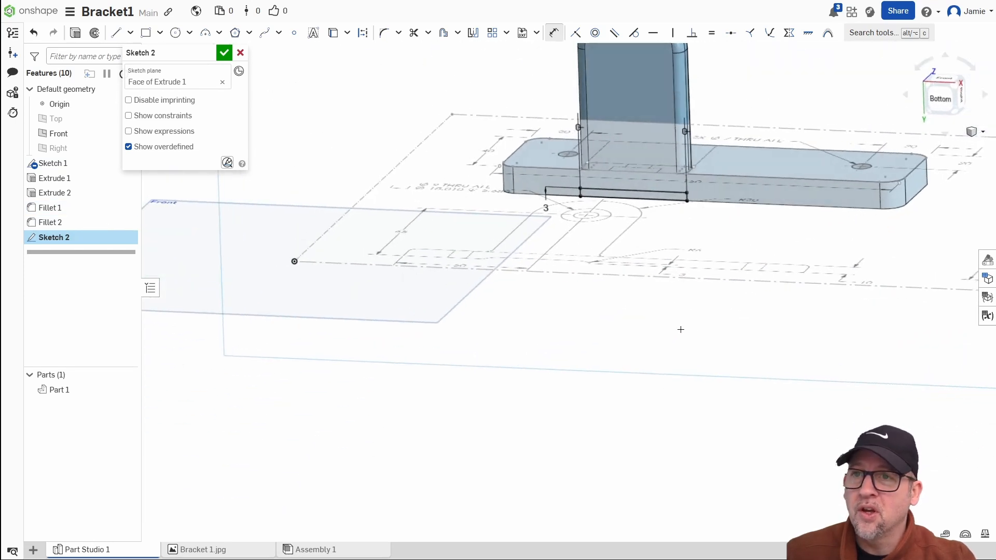
Step: Try to add a sketch fillet at the recess rectangle's upper-left corner, starting from its short left side
{"action": "key", "text": "n"}
{"action": "scroll", "coordinate": [577, 227], "scroll_direction": "up", "scroll_amount": 4}
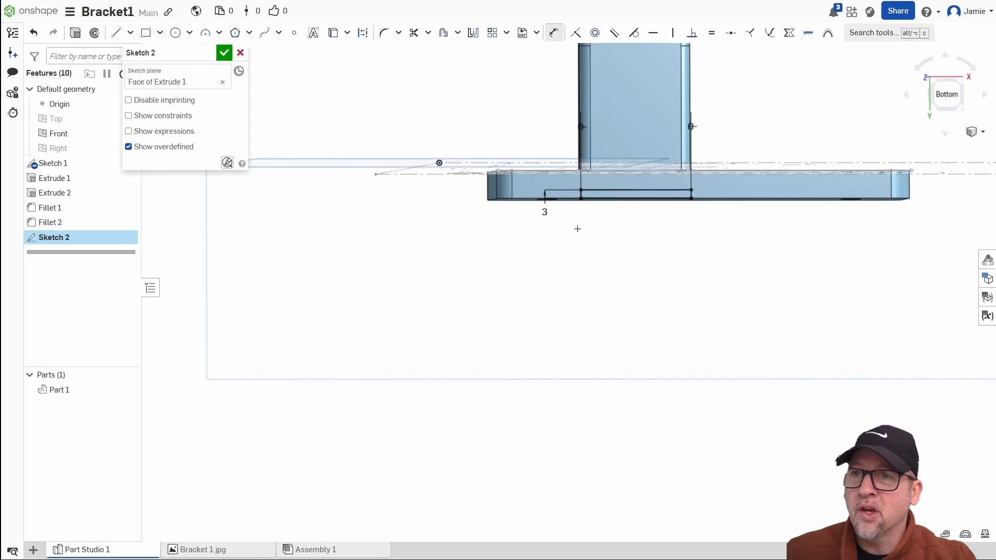
{"action": "middle_click_drag", "start_coordinate": [614, 261], "coordinate": [569, 302]}
{"action": "right_click_drag", "start_coordinate": [569, 302], "coordinate": [558, 300]}
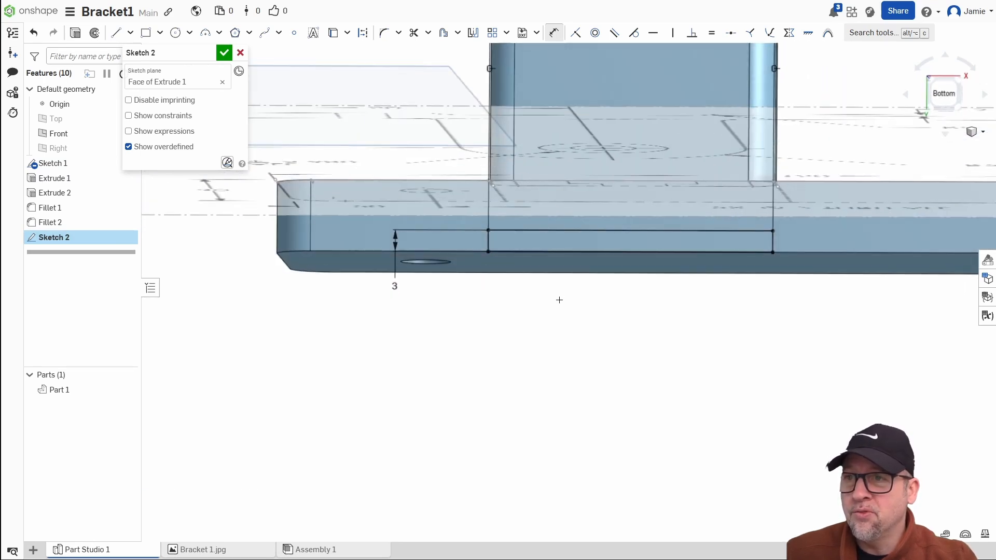
{"action": "left_click", "coordinate": [383, 33]}
{"action": "scroll", "coordinate": [493, 275], "scroll_direction": "up", "scroll_amount": 4}
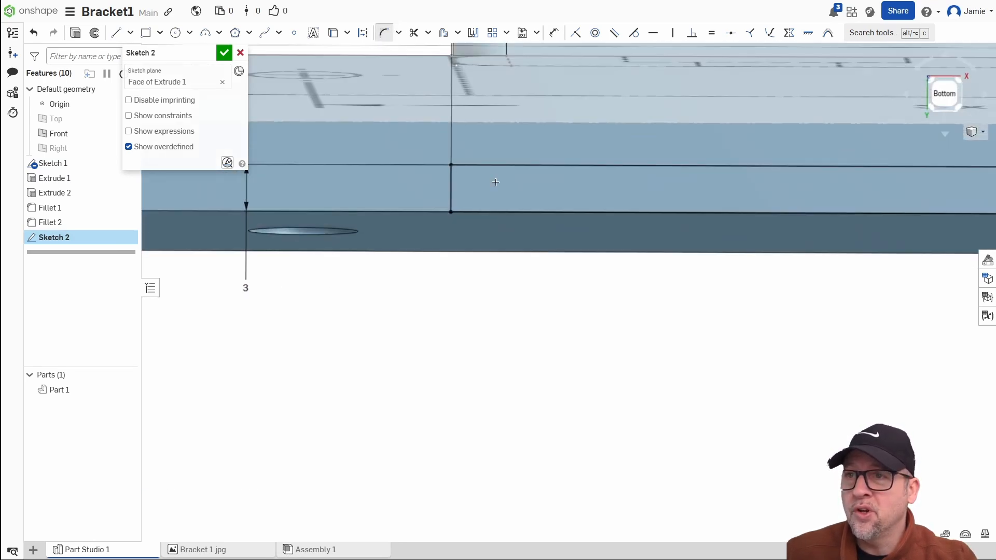
{"action": "left_click", "coordinate": [452, 176]}
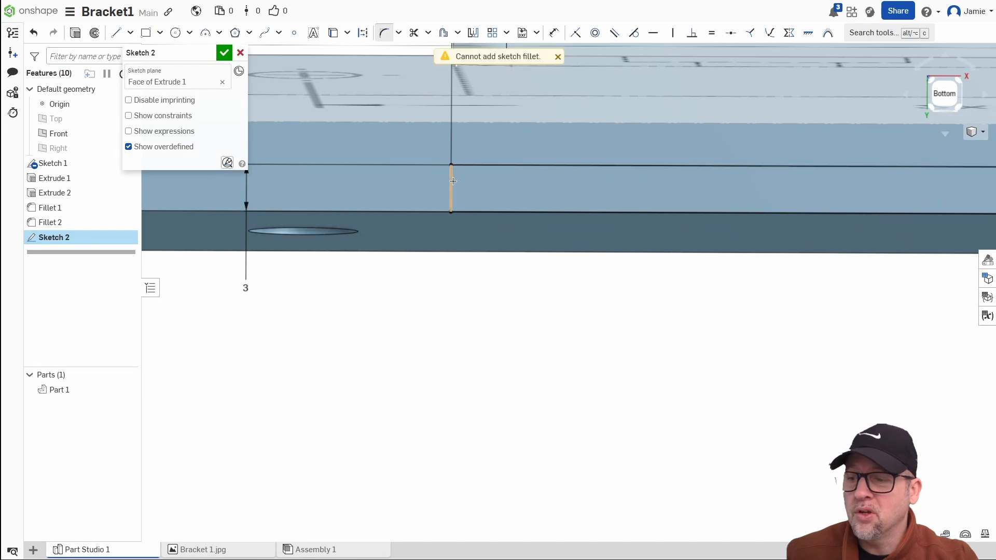
{"action": "key", "text": "Escape"}
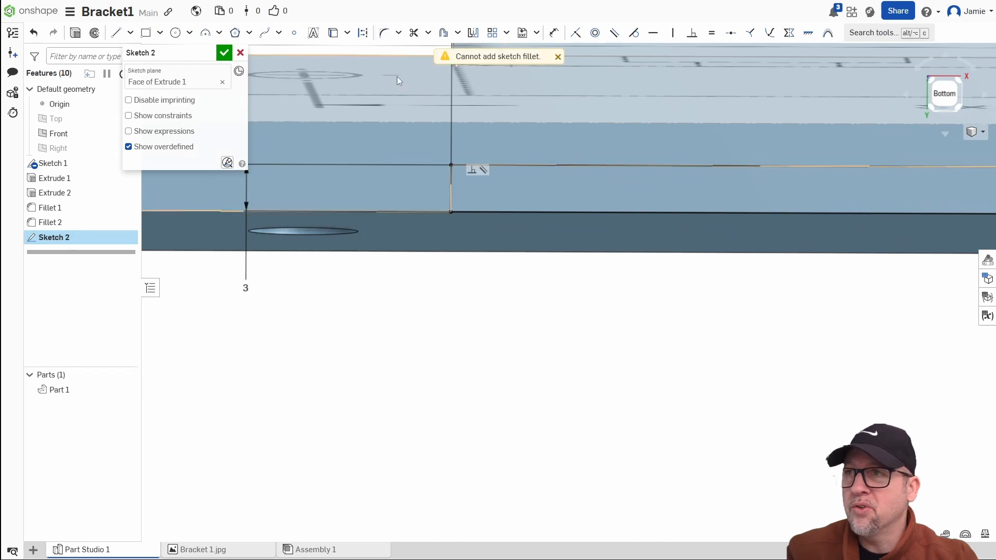
{"action": "left_click", "coordinate": [558, 57]}
Step: Retry the sketch fillet between the recess rectangle's top line and left side, changing its radius from the default
{"action": "left_click", "coordinate": [383, 33]}
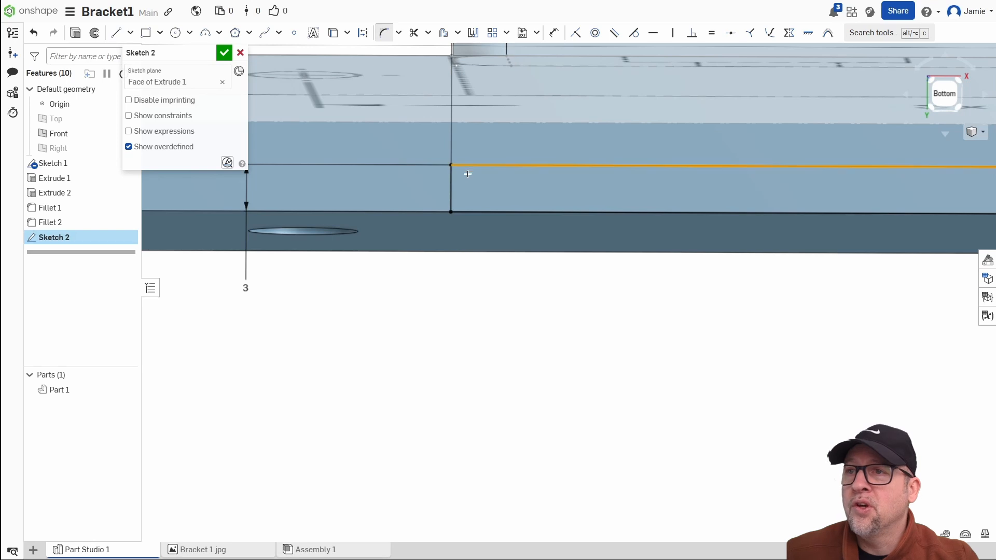
{"action": "left_click_drag", "start_coordinate": [451, 184], "coordinate": [474, 190]}
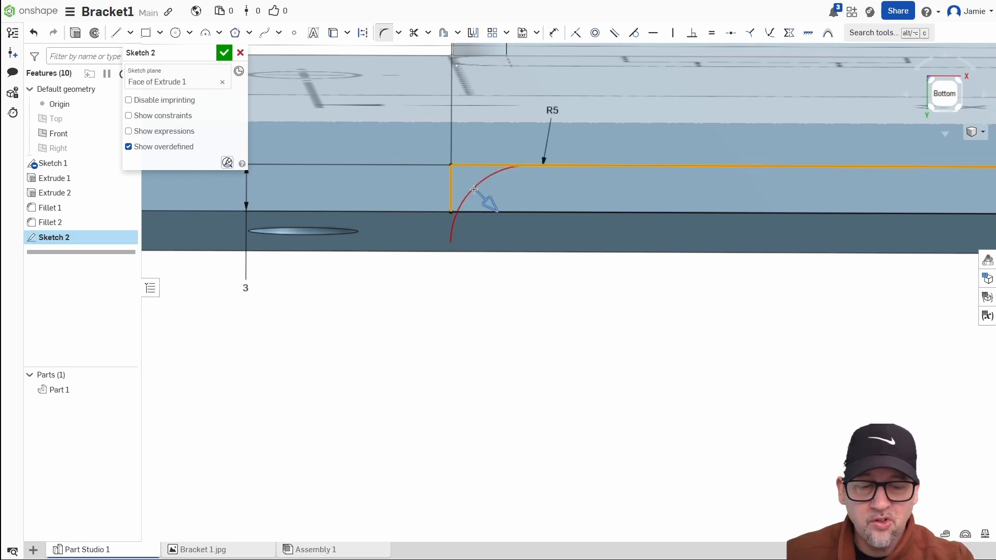
{"action": "left_click_drag", "start_coordinate": [493, 215], "coordinate": [502, 248]}
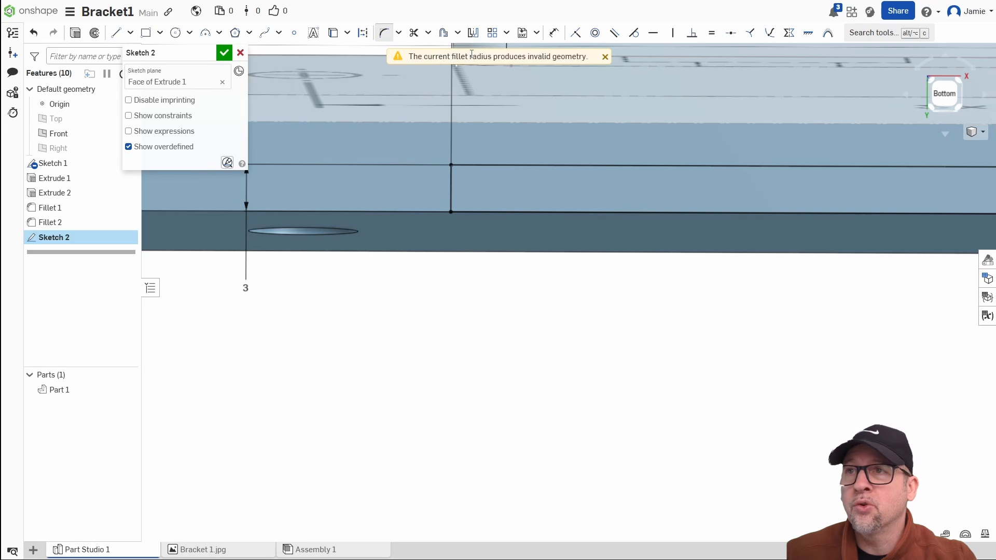
{"action": "left_click", "coordinate": [604, 57]}
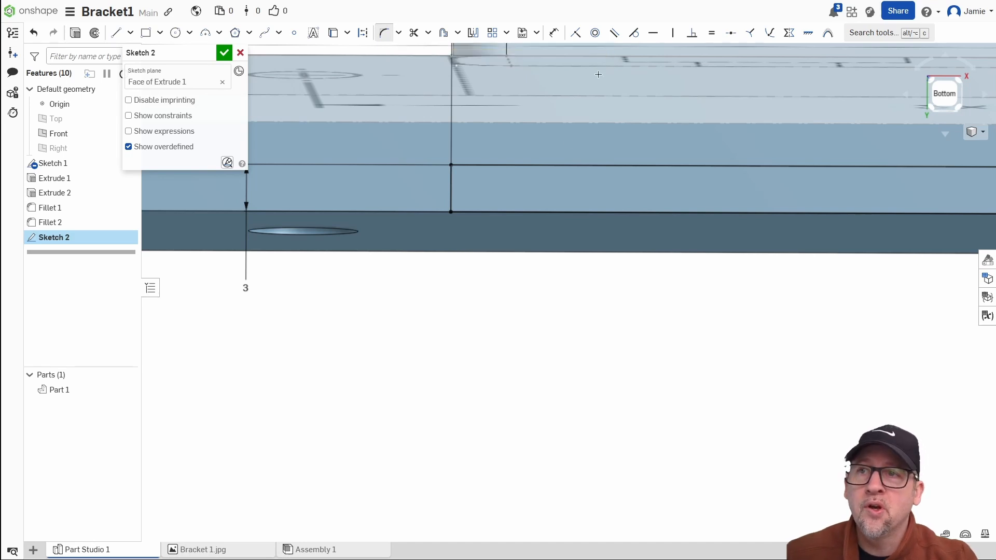
{"action": "left_click", "coordinate": [383, 34]}
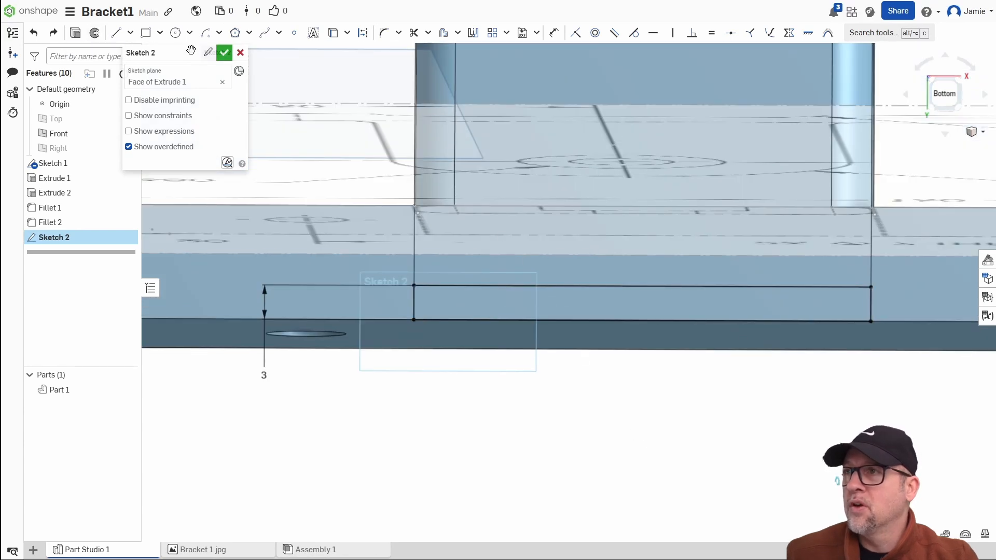
Step: Finish the recess sketch and extrude its rectangle as a 50.1 mm deep cut through the underside of the base plate
{"action": "left_click", "coordinate": [224, 54]}
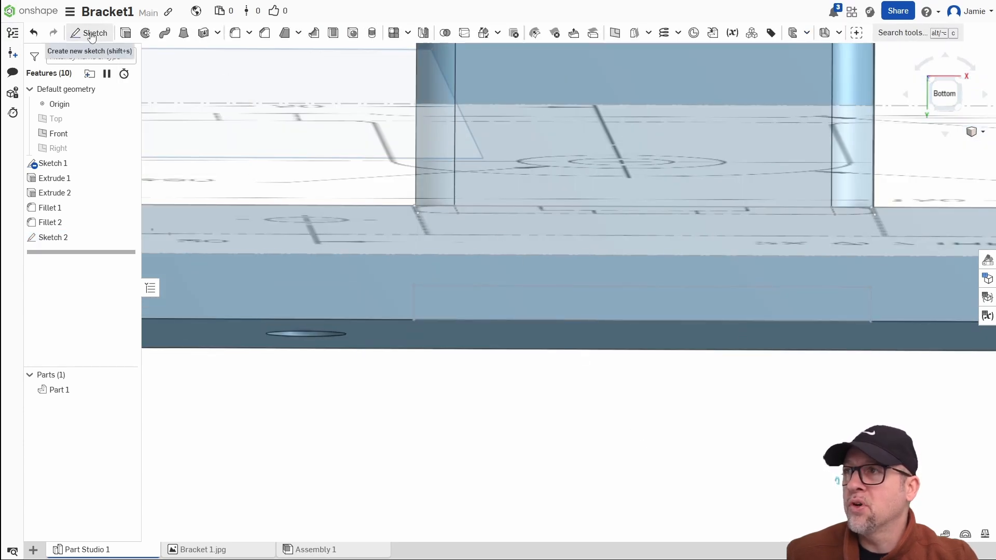
{"action": "left_click", "coordinate": [125, 33]}
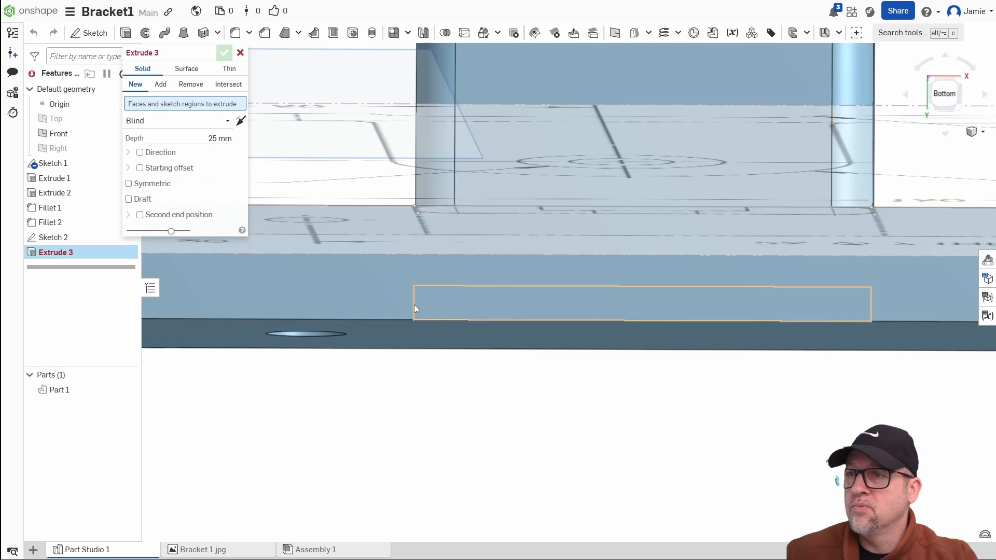
{"action": "left_click", "coordinate": [476, 296]}
{"action": "mouse_move", "coordinate": [509, 380]}
{"action": "right_mouse_down"}
{"action": "mouse_move", "coordinate": [595, 407]}
{"action": "mouse_move", "coordinate": [569, 398]}
{"action": "mouse_move", "coordinate": [562, 413]}
{"action": "mouse_move", "coordinate": [545, 402]}
{"action": "right_mouse_up"}
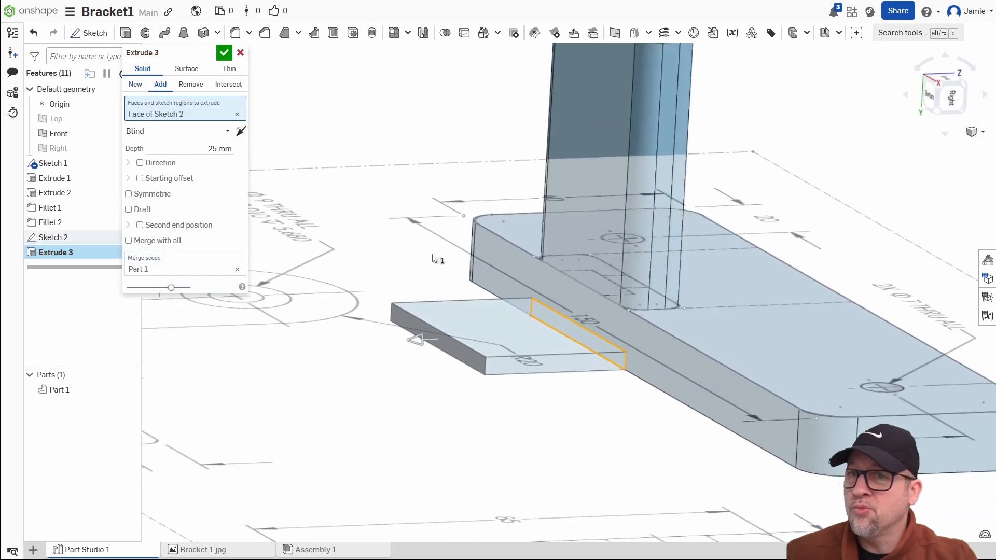
{"action": "left_click", "coordinate": [191, 87]}
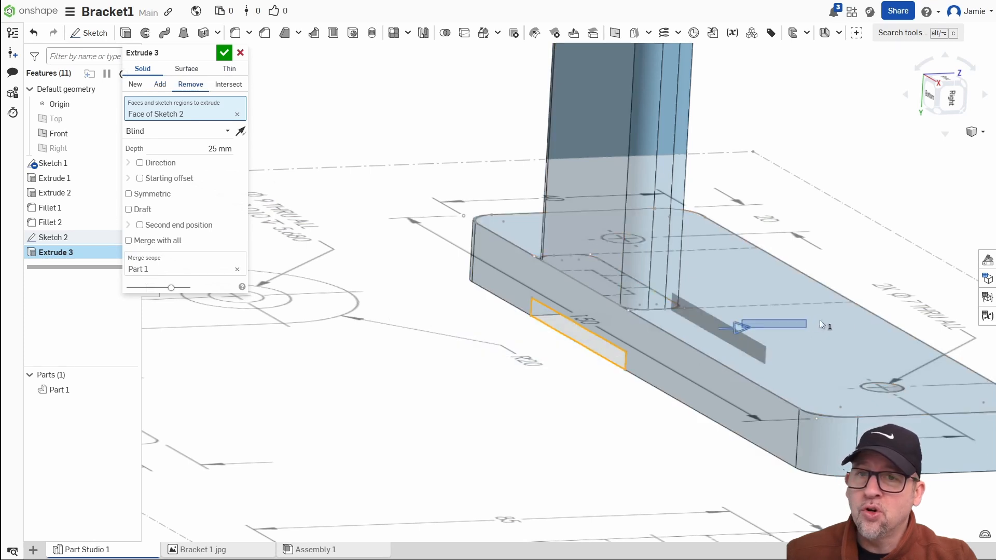
{"action": "left_click_drag", "start_coordinate": [819, 324], "coordinate": [938, 314]}
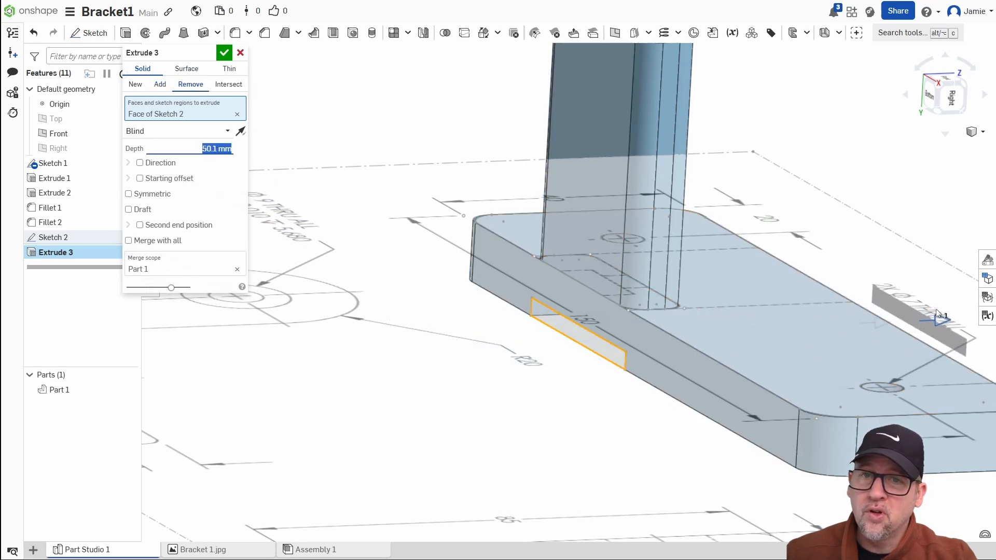
{"action": "left_click", "coordinate": [224, 52]}
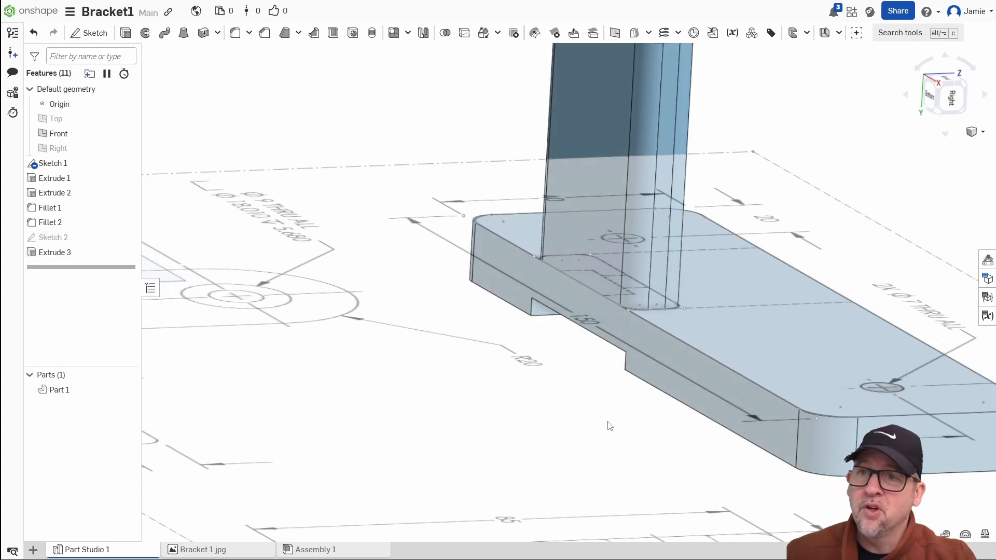
Step: Hide Sketch 1 and fillet the recess's inner edge nearest the plate's short end with a 3.5 mm radius
{"action": "right_click_drag", "start_coordinate": [610, 423], "coordinate": [652, 390]}
{"action": "scroll", "coordinate": [453, 367], "scroll_direction": "up", "scroll_amount": 5}
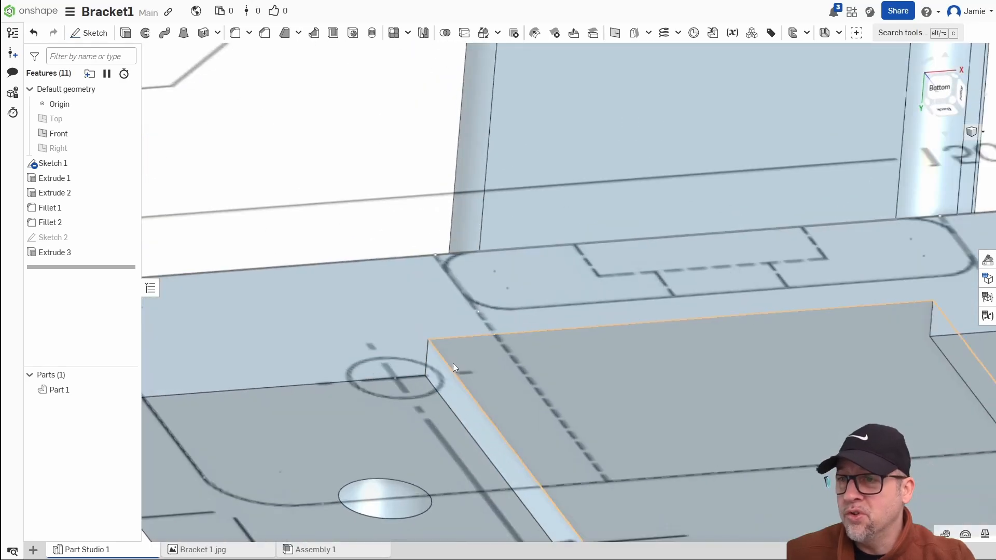
{"action": "left_click", "coordinate": [126, 163]}
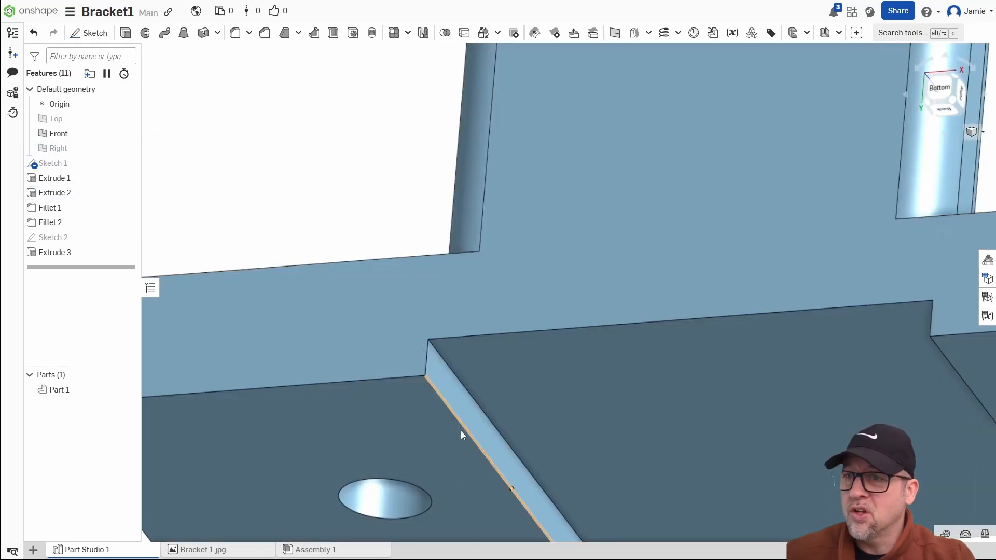
{"action": "scroll", "coordinate": [327, 200], "scroll_direction": "down", "scroll_amount": 5}
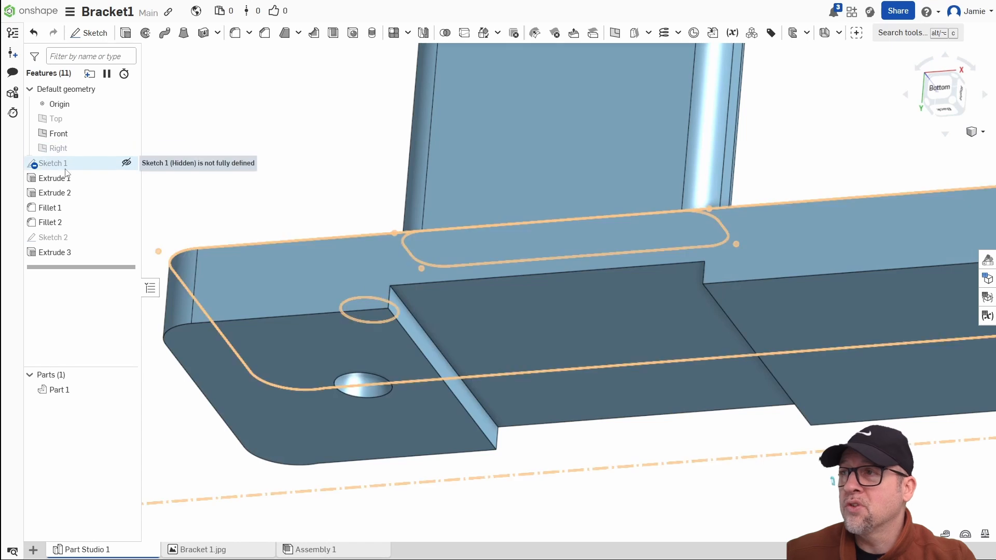
{"action": "left_click", "coordinate": [235, 33]}
{"action": "left_click", "coordinate": [410, 314]}
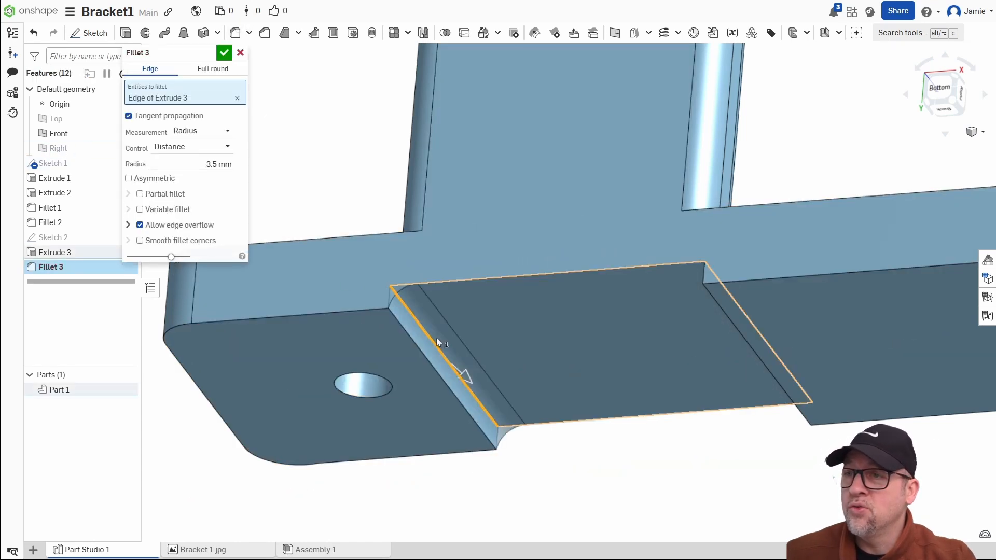
{"action": "key", "text": "Return"}
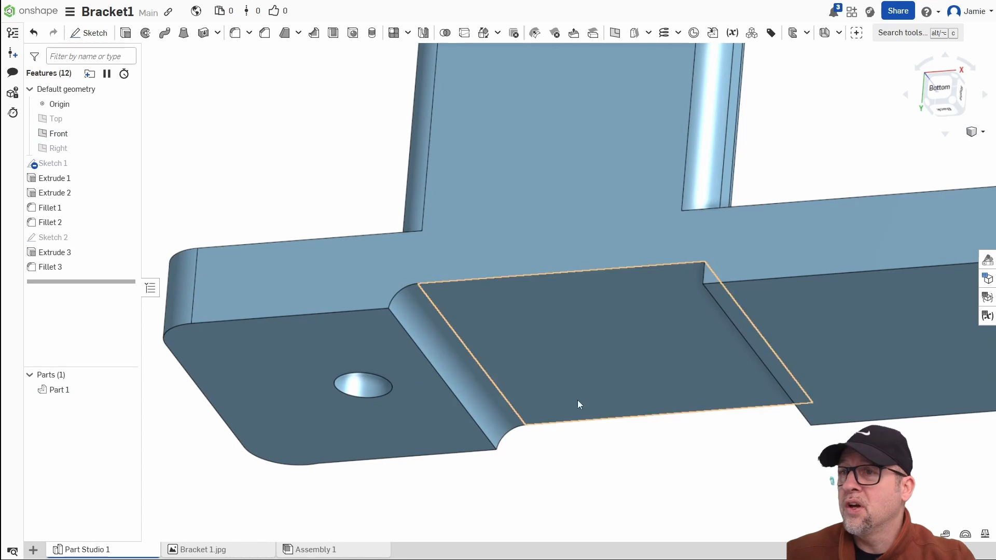
Step: Fillet the recess's opposite inner edge, toward the plate's long end, with a 6 mm radius
{"action": "mouse_move", "coordinate": [577, 400]}
{"action": "right_mouse_down"}
{"action": "mouse_move", "coordinate": [702, 440]}
{"action": "mouse_move", "coordinate": [353, 150]}
{"action": "right_mouse_up"}
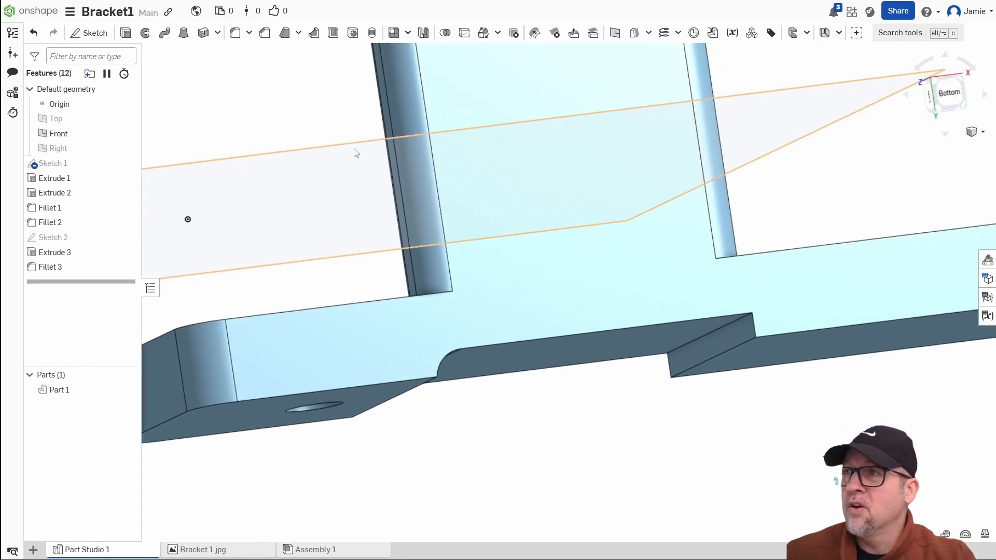
{"action": "left_click", "coordinate": [235, 33]}
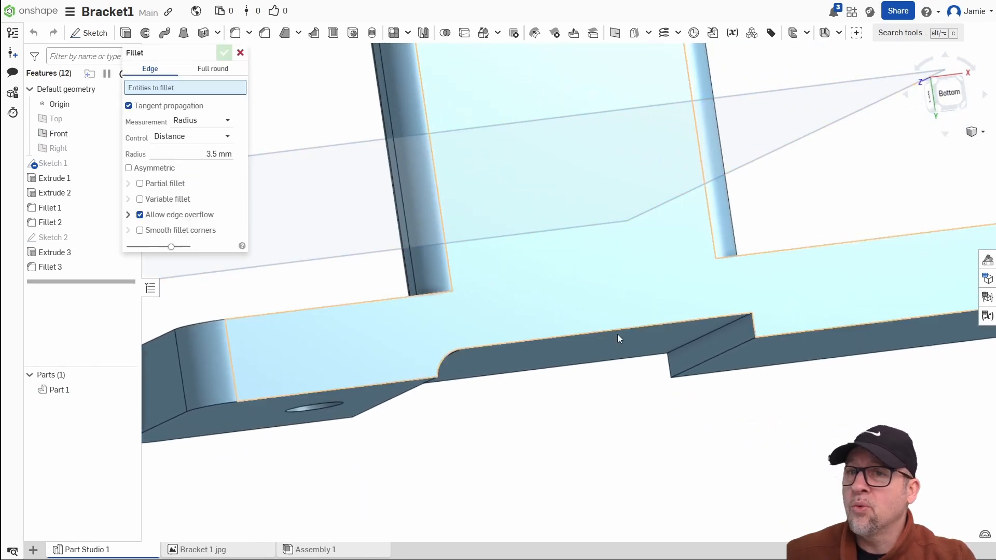
{"action": "left_click", "coordinate": [702, 337]}
{"action": "left_click", "coordinate": [209, 163]}
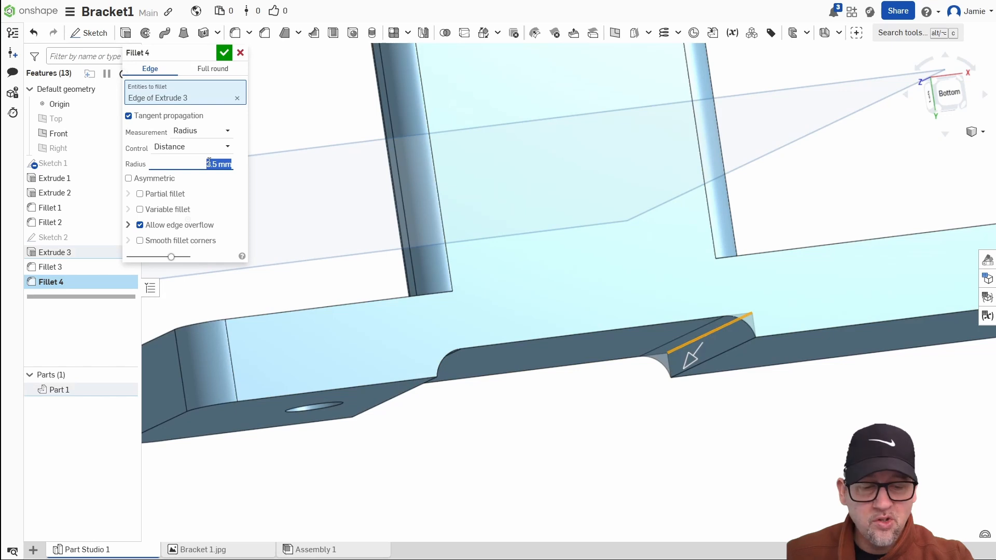
{"action": "type", "text": "6"}
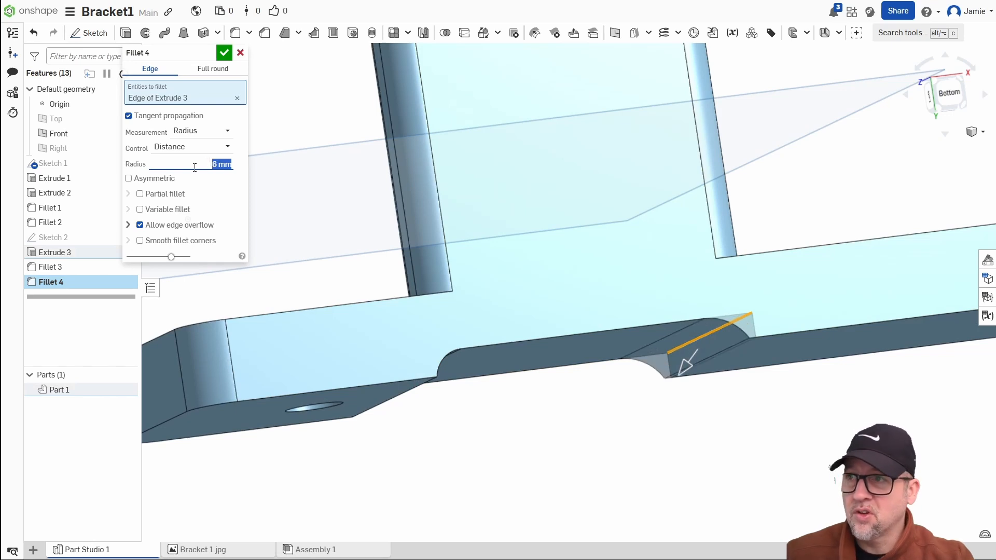
{"action": "left_click", "coordinate": [224, 52]}
Step: Change the radius of the recess fillet nearest the plate's short end to 6 mm
{"action": "right_click_drag", "start_coordinate": [549, 453], "coordinate": [402, 382]}
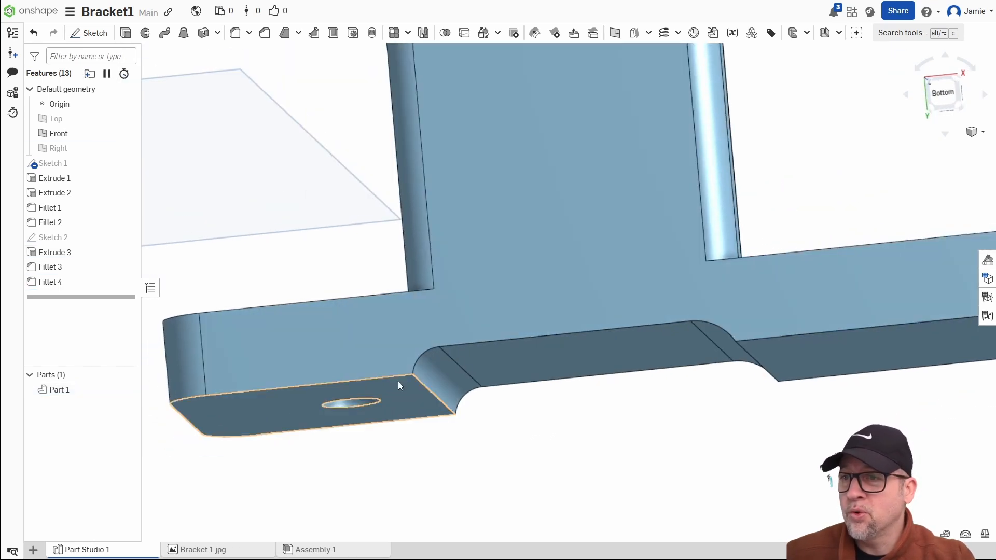
{"action": "left_click", "coordinate": [447, 383]}
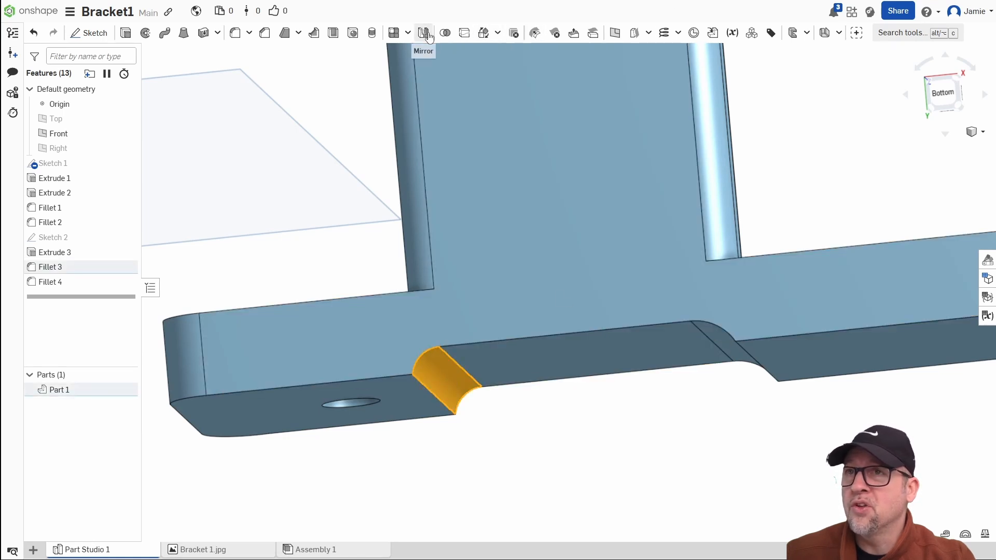
{"action": "scroll", "coordinate": [545, 420], "scroll_direction": "down", "scroll_amount": 4}
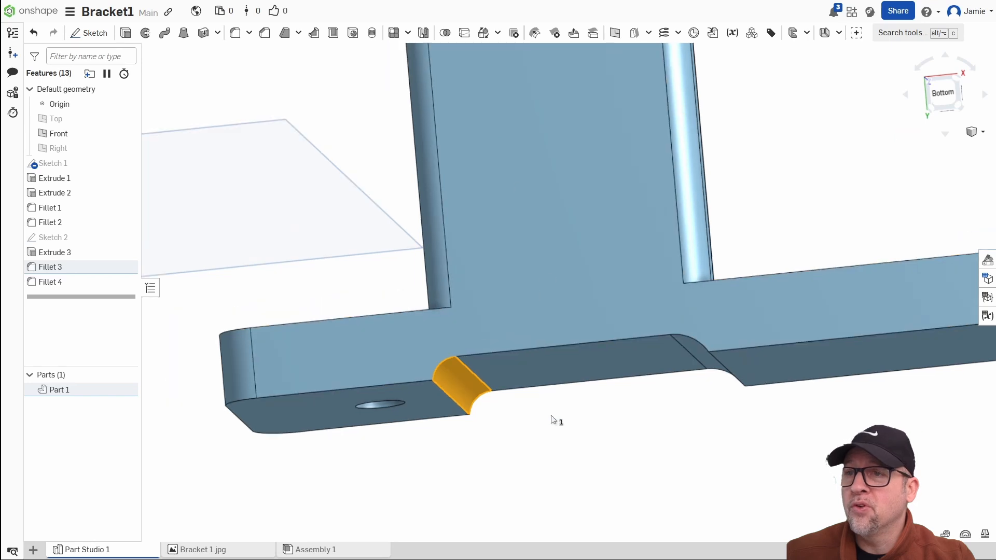
{"action": "middle_click_drag", "start_coordinate": [545, 424], "coordinate": [583, 353]}
{"action": "right_click_drag", "start_coordinate": [582, 352], "coordinate": [536, 331]}
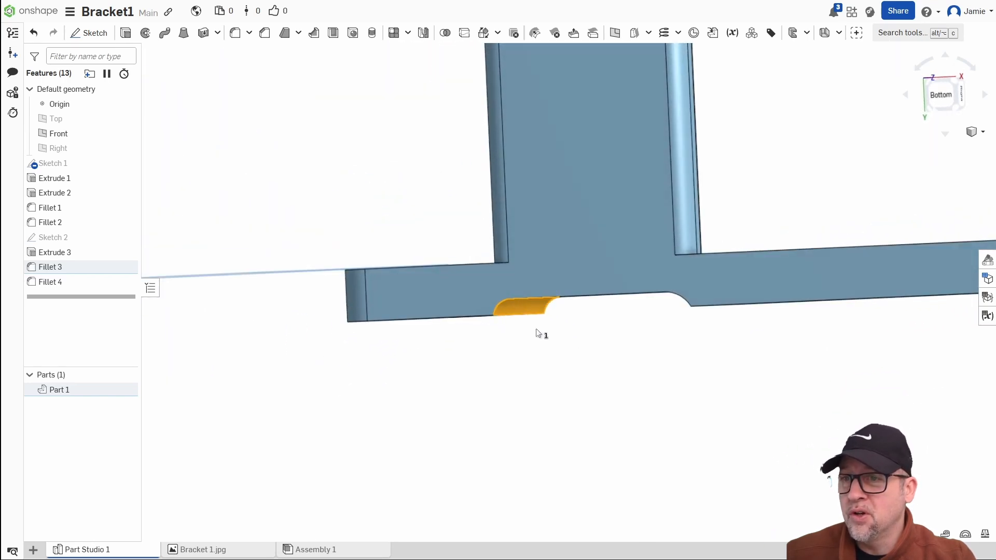
{"action": "scroll", "coordinate": [536, 331], "scroll_direction": "up", "scroll_amount": 4}
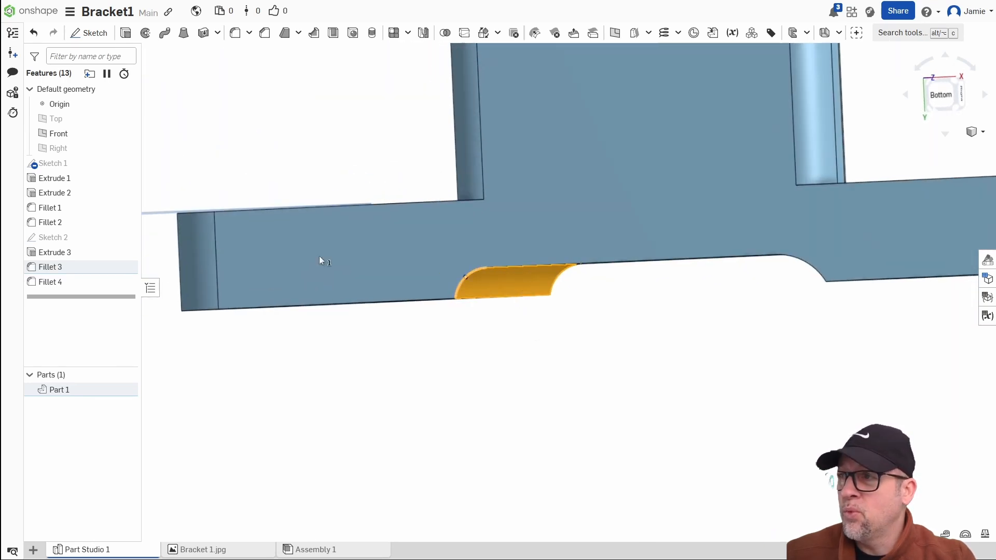
{"action": "double_click", "coordinate": [41, 267]}
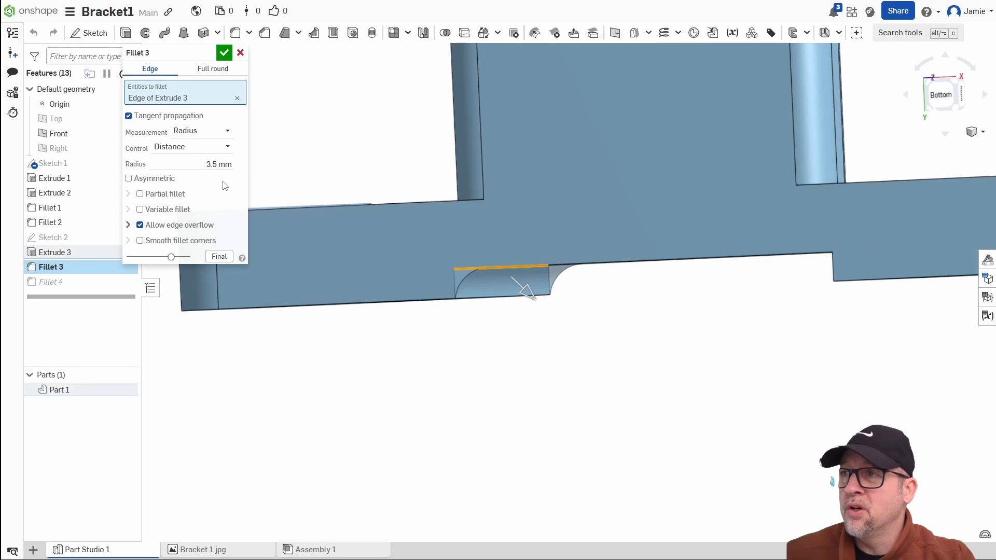
{"action": "left_click", "coordinate": [209, 165]}
{"action": "type", "text": "6"}
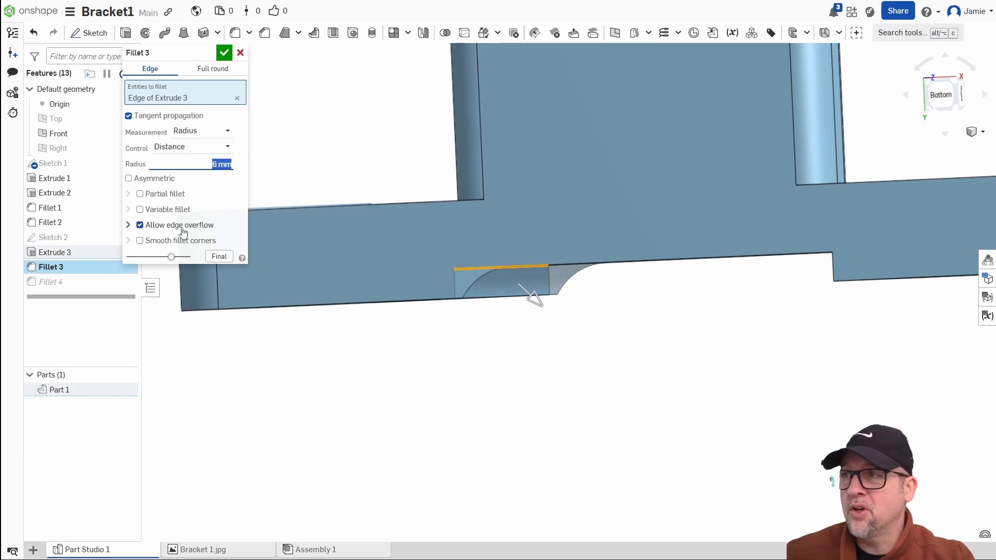
{"action": "key", "text": "Return"}
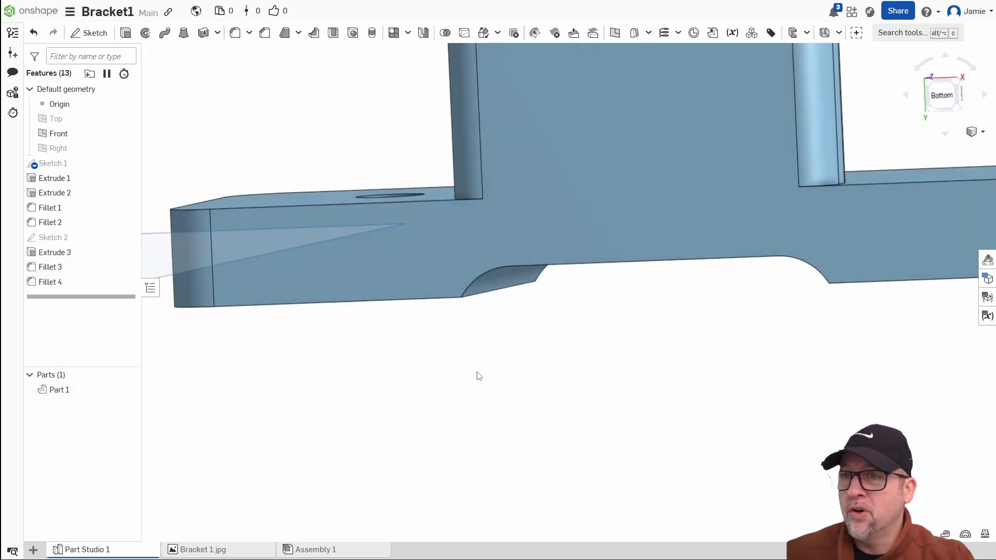
Step: Reopen the recess fillet nearest the plate's short end to check its settings, and close it without changes
{"action": "mouse_move", "coordinate": [477, 372]}
{"action": "right_mouse_down"}
{"action": "mouse_move", "coordinate": [490, 370]}
{"action": "mouse_move", "coordinate": [481, 355]}
{"action": "right_mouse_up"}
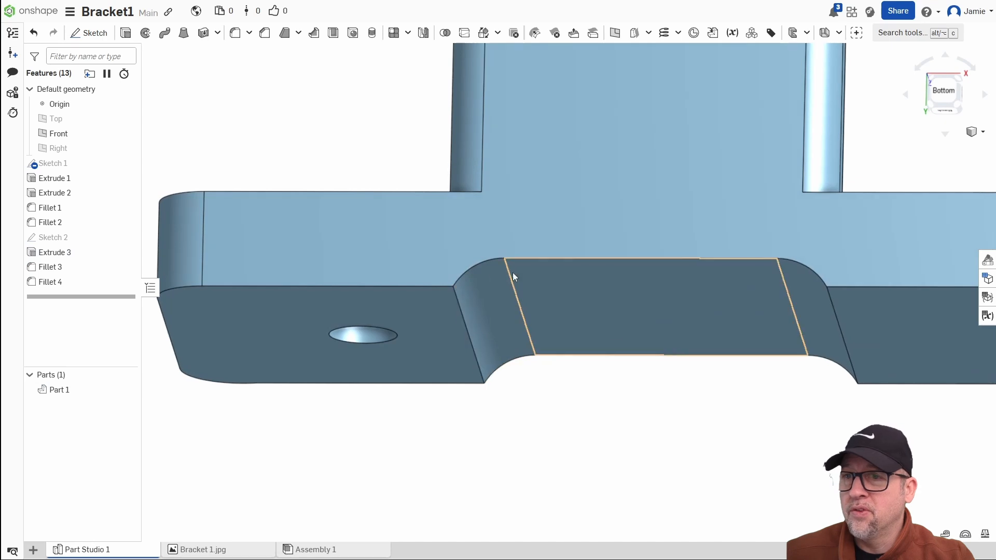
{"action": "double_click", "coordinate": [76, 267]}
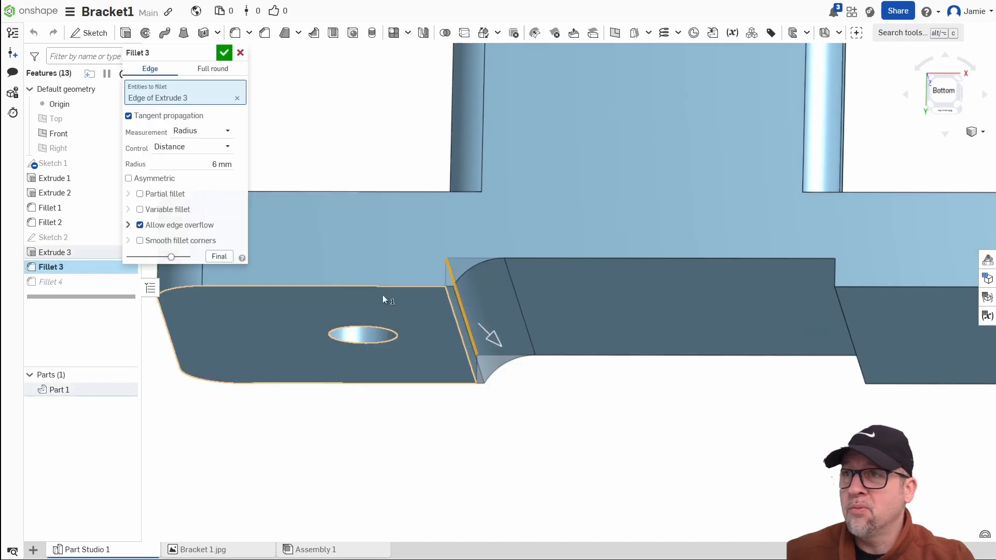
{"action": "left_click", "coordinate": [241, 53]}
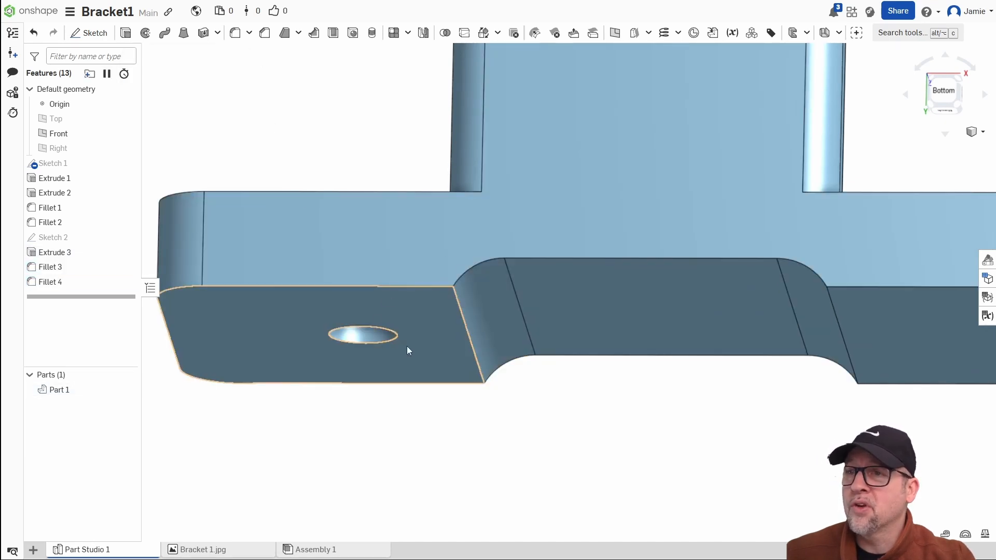
Step: Examine the reference drawing image for the counterbored hole in the upright and the features still missing from the model
{"action": "right_click_drag", "start_coordinate": [406, 346], "coordinate": [505, 411]}
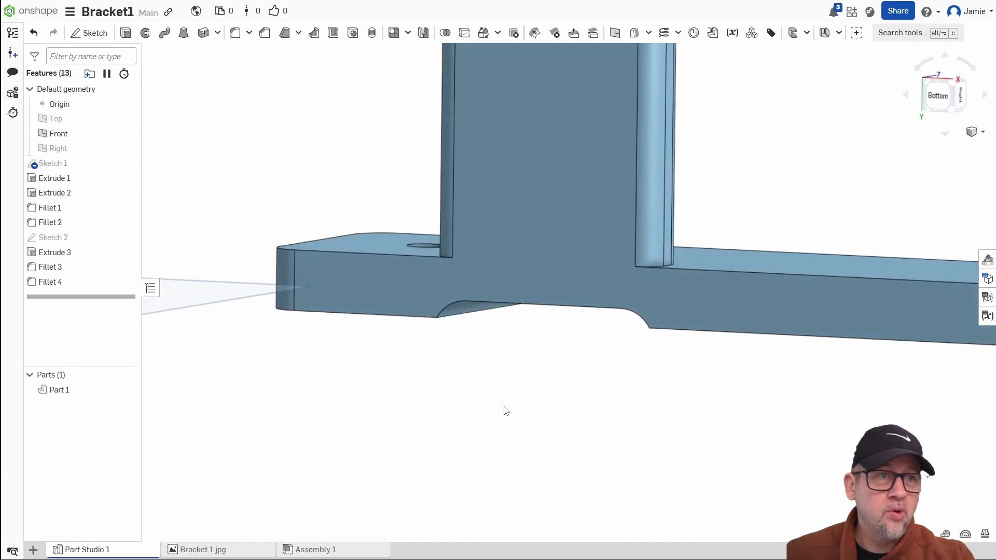
{"action": "left_click_drag", "start_coordinate": [995, 98], "coordinate": [478, 99]}
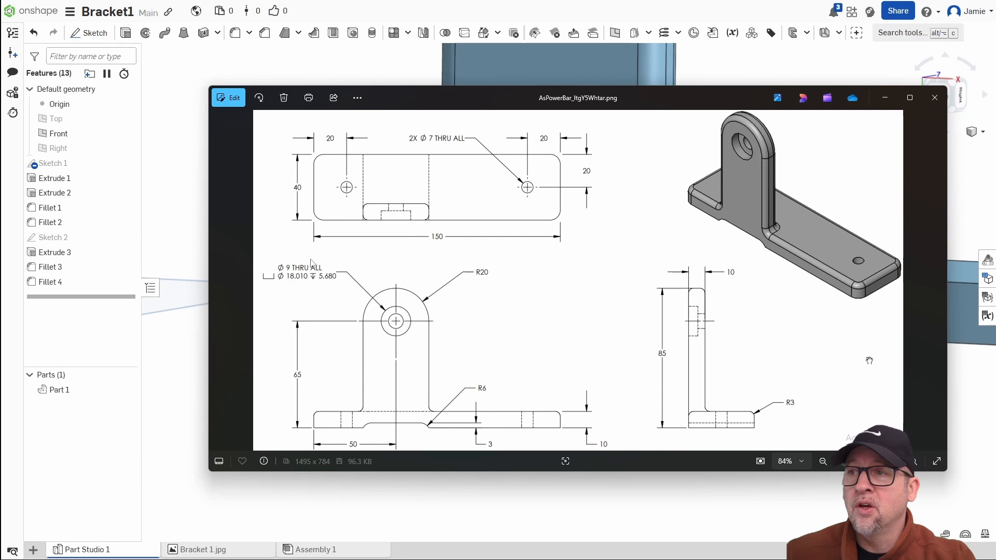
{"action": "left_click_drag", "start_coordinate": [657, 99], "coordinate": [657, 1]}
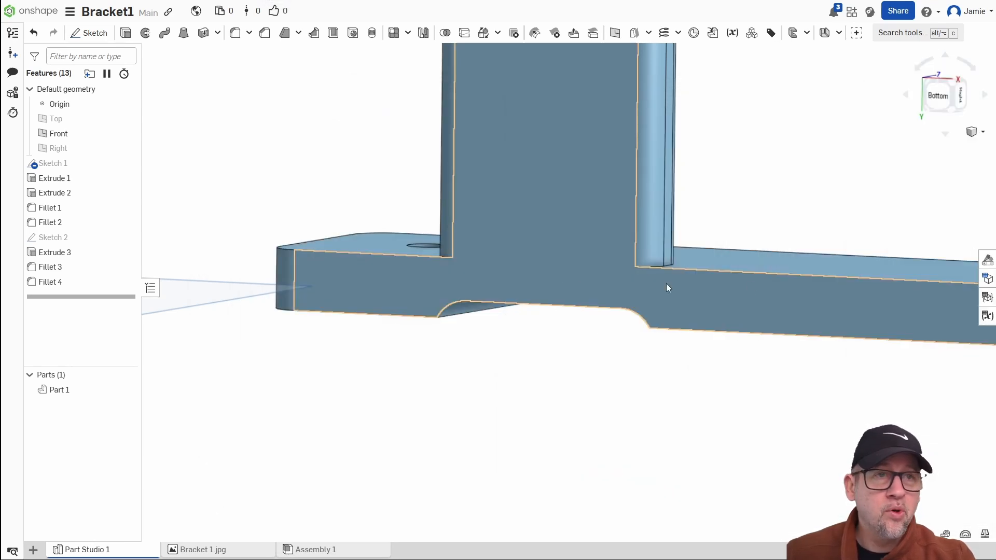
Step: Start a sketch on the upright's large flat face and draw a circle about 13 mm in diameter at the rounded top's centre
{"action": "scroll", "coordinate": [674, 259], "scroll_direction": "down", "scroll_amount": 5}
{"action": "right_click_drag", "start_coordinate": [752, 206], "coordinate": [705, 272]}
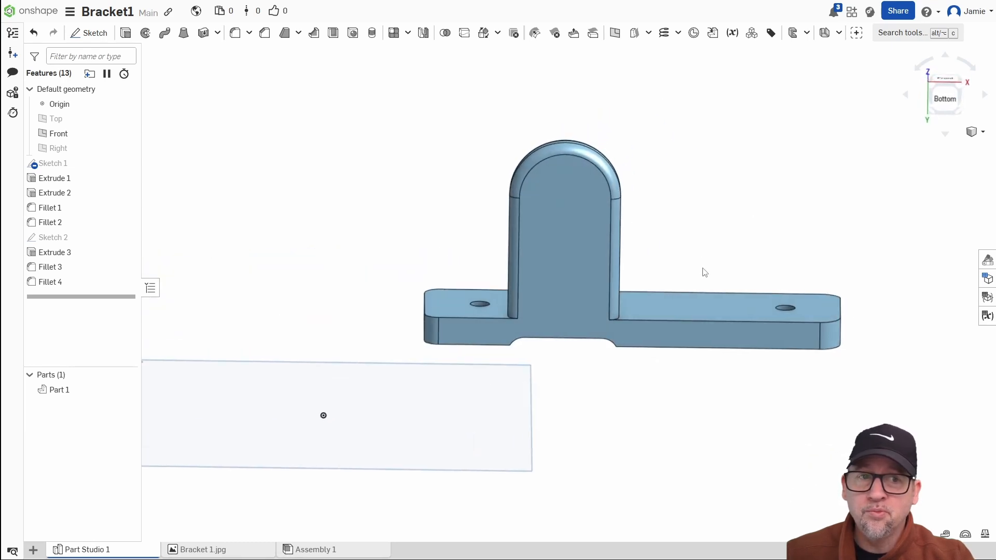
{"action": "left_click", "coordinate": [125, 34]}
{"action": "key", "text": "Escape"}
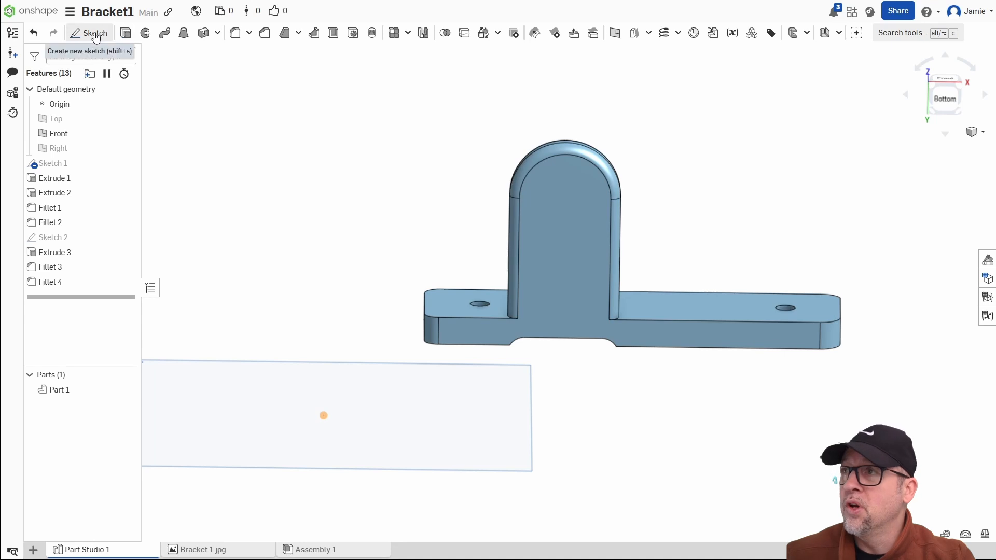
{"action": "left_click", "coordinate": [89, 33]}
{"action": "left_click", "coordinate": [568, 242]}
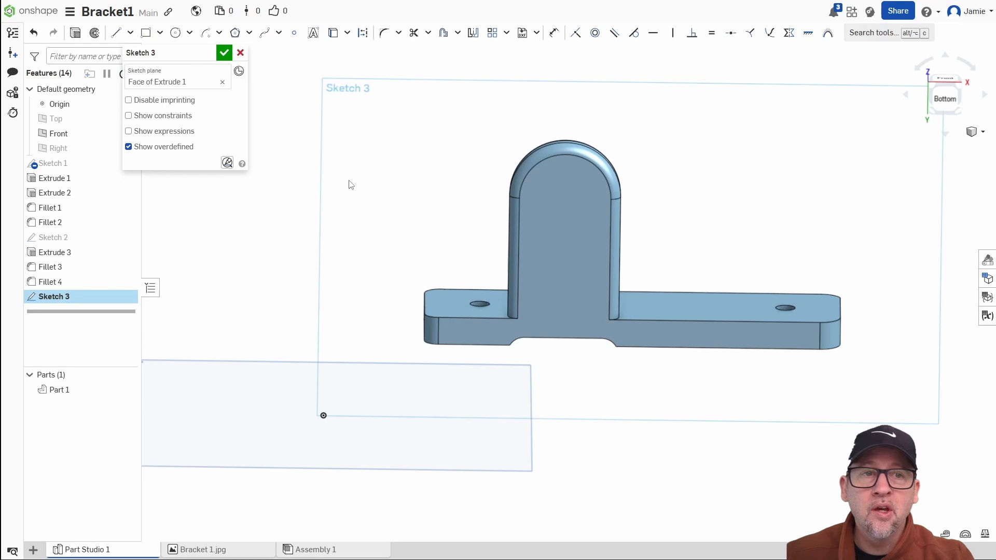
{"action": "left_click", "coordinate": [175, 33]}
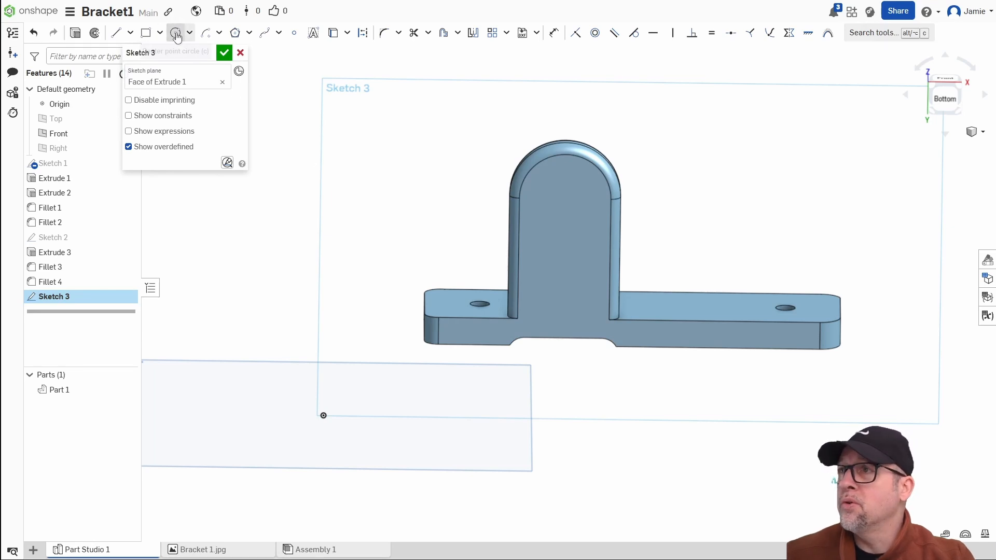
{"action": "left_click", "coordinate": [565, 199]}
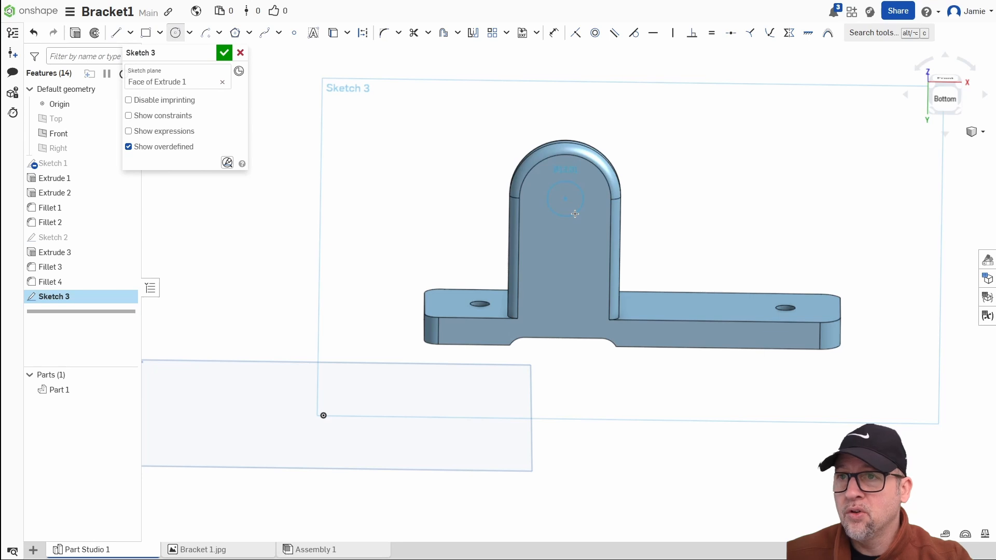
{"action": "left_click", "coordinate": [576, 213]}
{"action": "scroll", "coordinate": [586, 193], "scroll_direction": "up", "scroll_amount": 3}
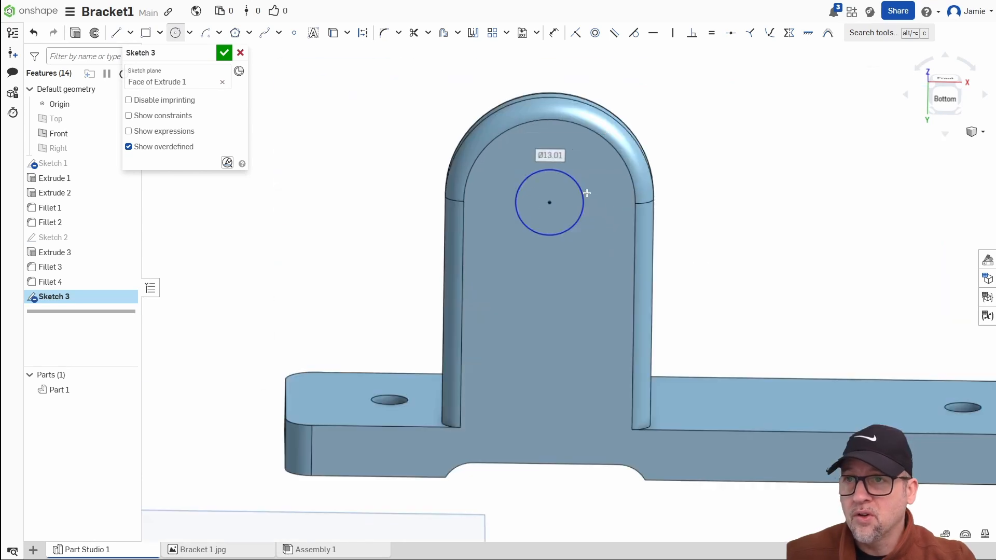
Step: Dimension the hole circle at the upright's rounded top and set its diameter to 9 mm
{"action": "left_click", "coordinate": [553, 33]}
{"action": "left_click", "coordinate": [564, 173]}
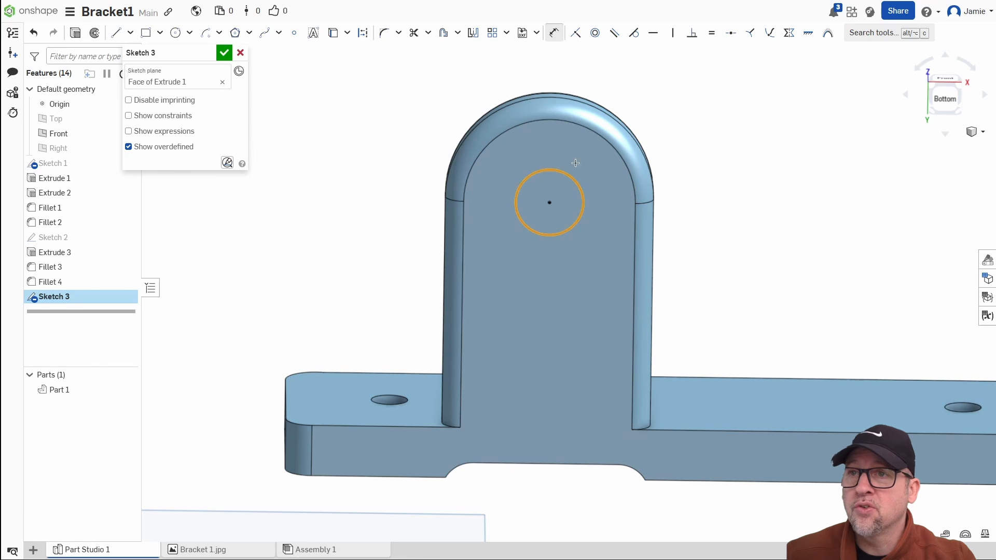
{"action": "left_click", "coordinate": [577, 162]}
{"action": "left_click", "coordinate": [608, 56]}
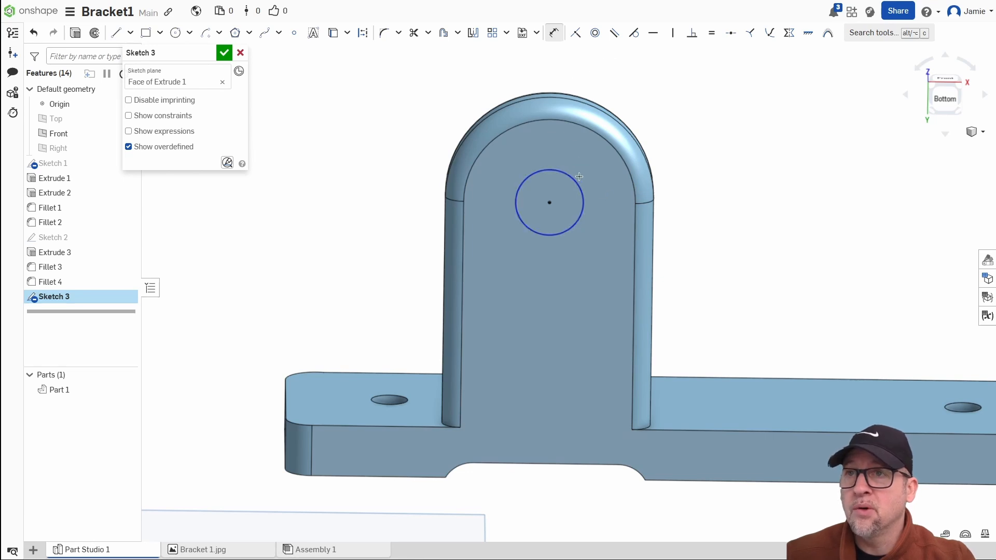
{"action": "left_click", "coordinate": [573, 179]}
{"action": "left_click", "coordinate": [615, 179]}
{"action": "type", "text": "9"}
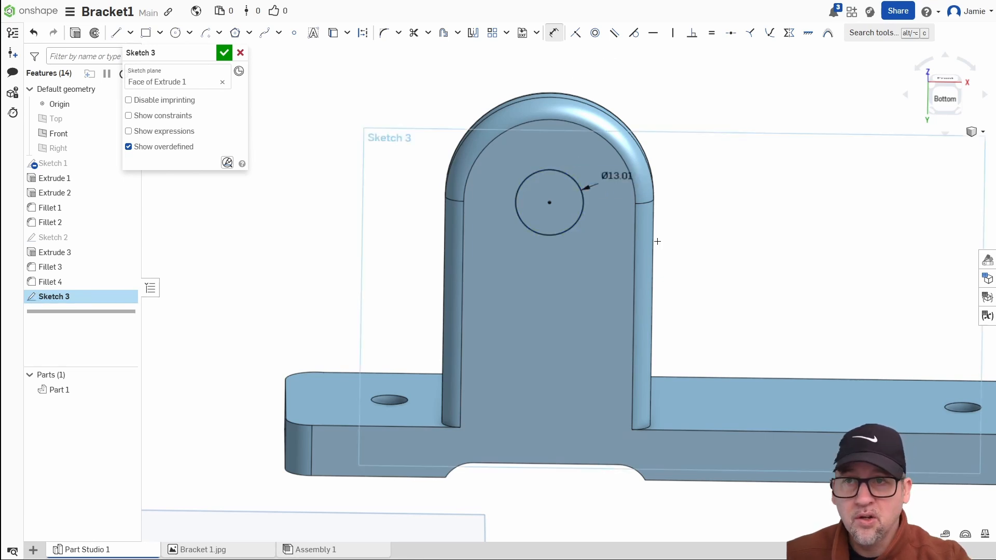
{"action": "key", "text": "Return"}
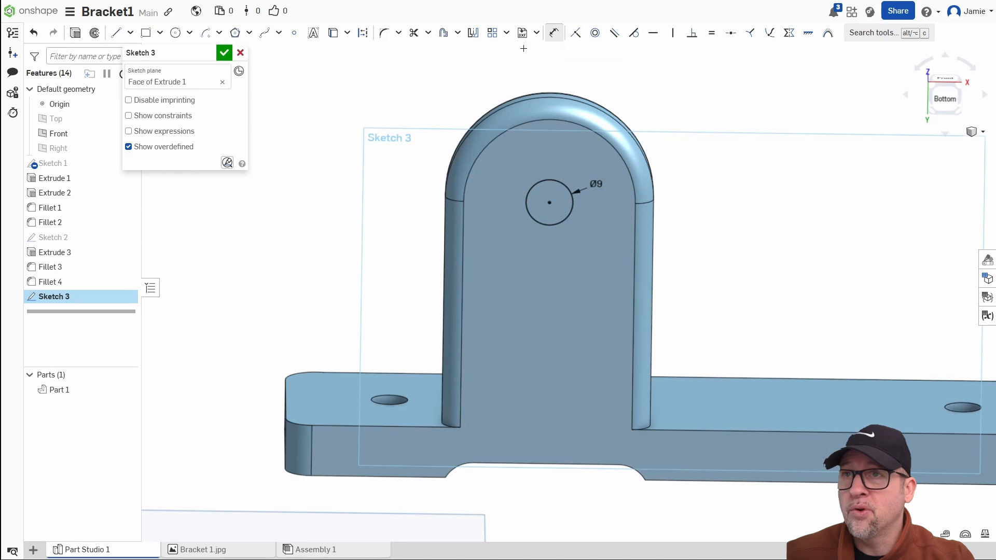
Step: Draw a construction circle about 19 mm in diameter, concentric with the 9 mm hole circle
{"action": "key", "text": "d"}
{"action": "left_click", "coordinate": [550, 203]}
{"action": "left_click", "coordinate": [175, 33]}
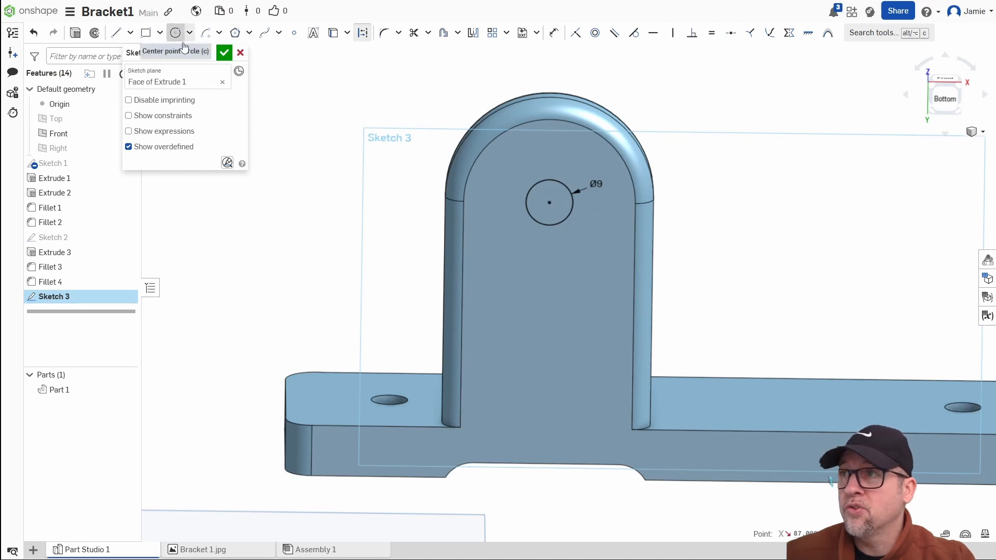
{"action": "left_click", "coordinate": [549, 202]}
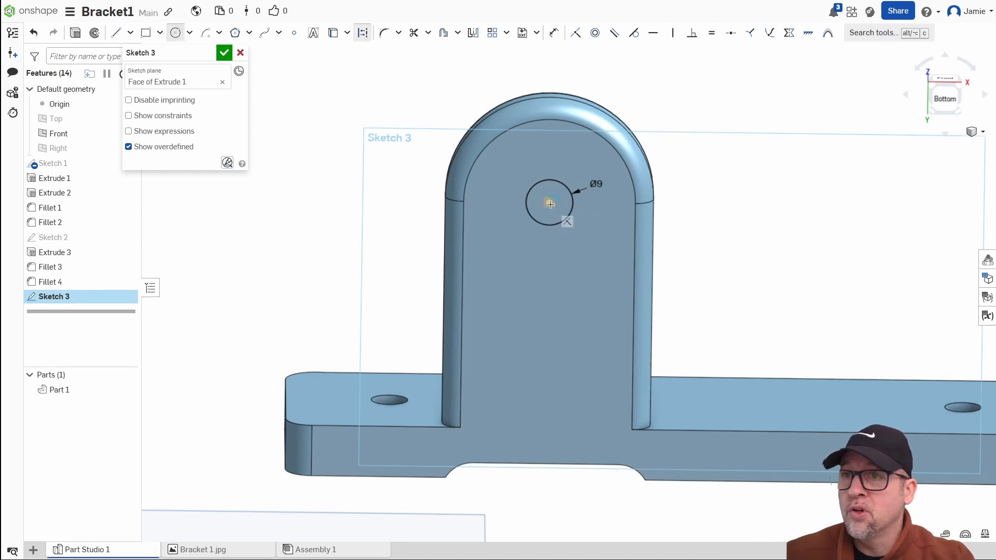
{"action": "left_click", "coordinate": [597, 215]}
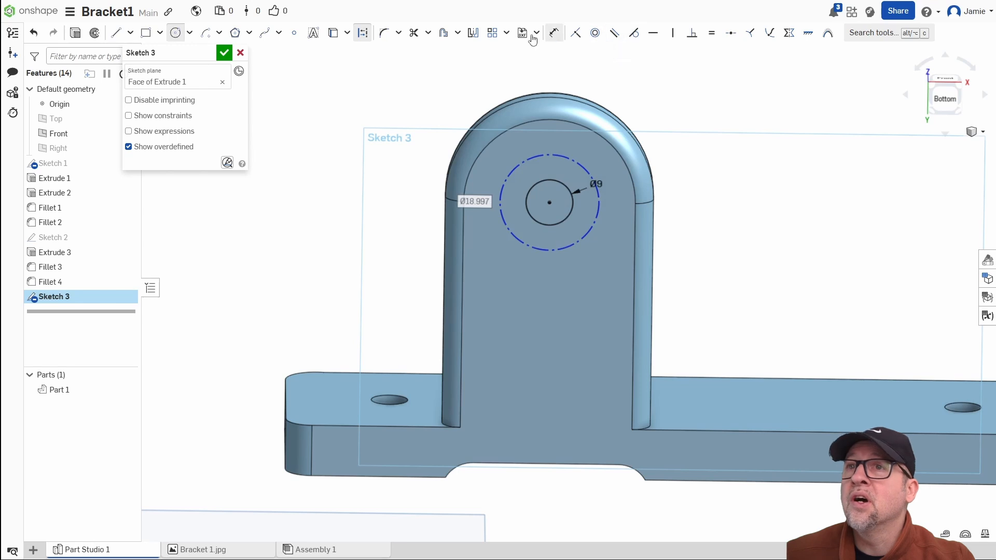
Step: Dimension the construction circle and set its diameter to 18 mm
{"action": "left_click", "coordinate": [553, 33]}
{"action": "left_click", "coordinate": [563, 156]}
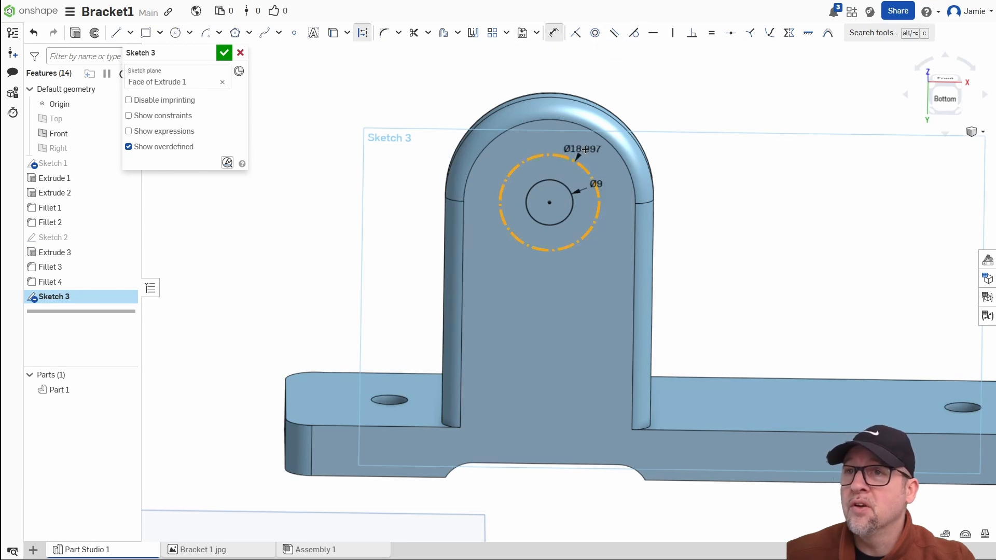
{"action": "left_click", "coordinate": [583, 149]}
{"action": "type", "text": "18"}
{"action": "key", "text": "Return"}
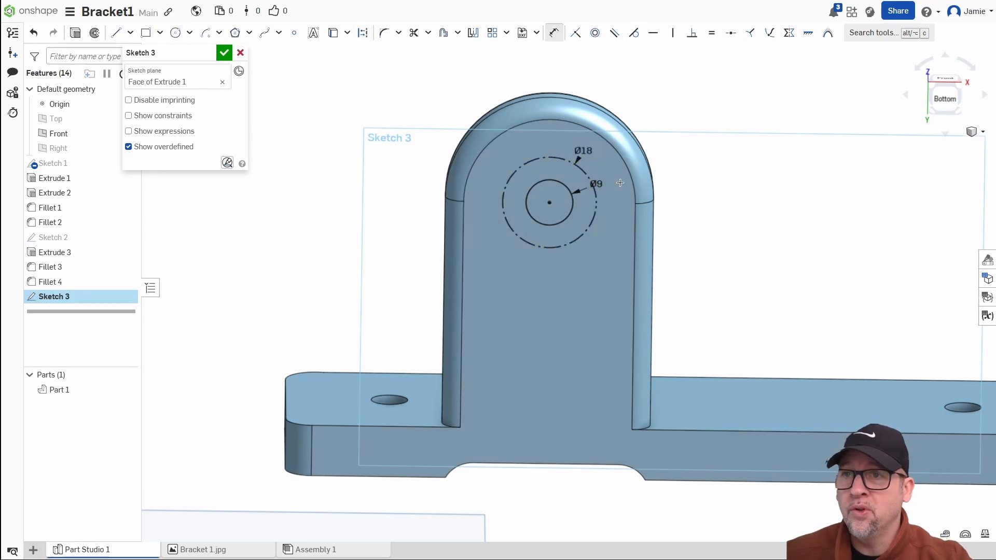
{"action": "scroll", "coordinate": [671, 281], "scroll_direction": "down", "scroll_amount": 1}
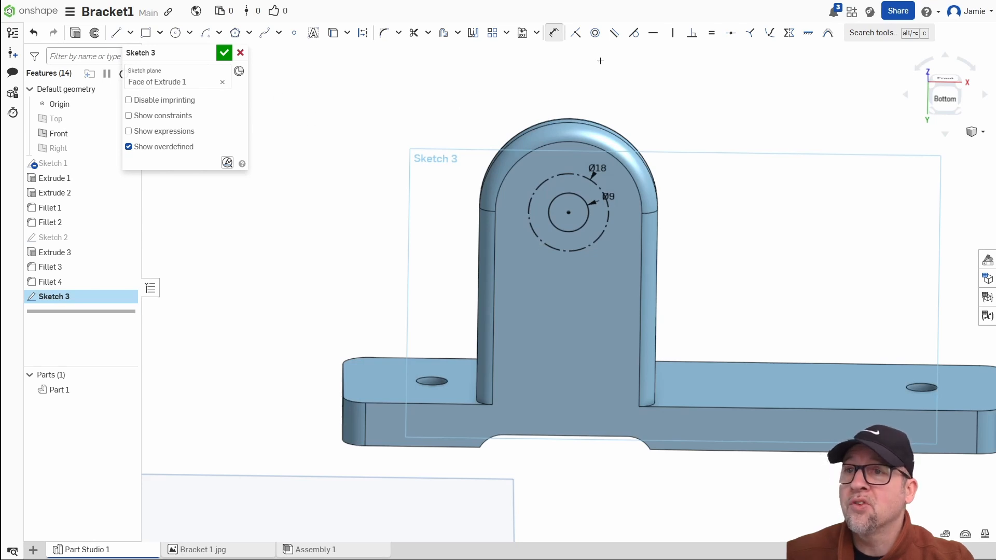
{"action": "left_click", "coordinate": [553, 33]}
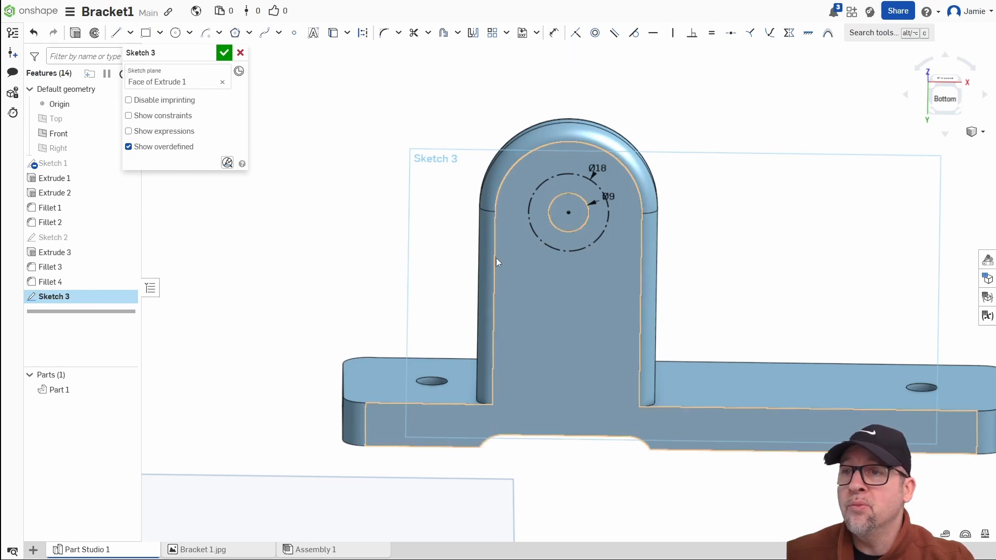
{"action": "left_click", "coordinate": [396, 447]}
{"action": "left_click", "coordinate": [568, 212]}
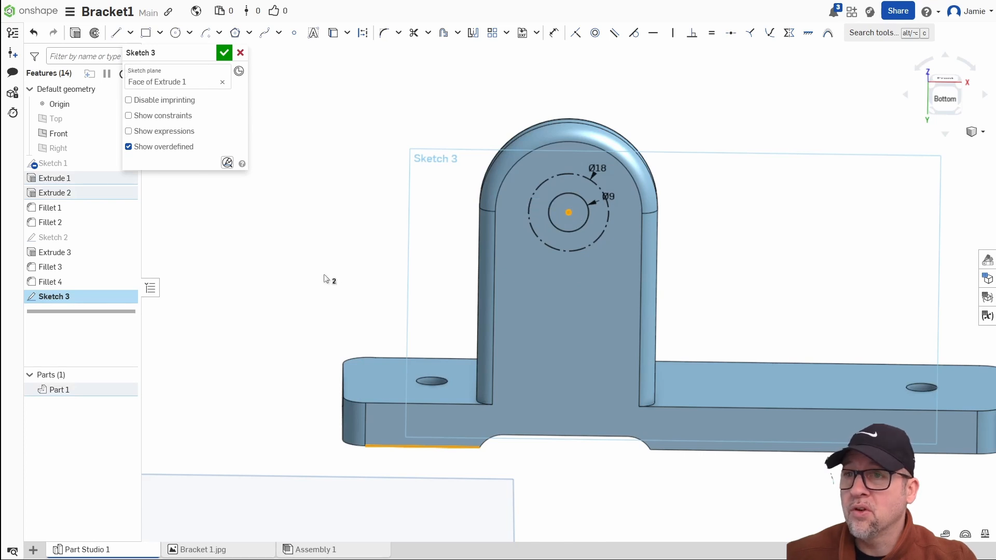
{"action": "key", "text": "Escape"}
Step: Dimension the height from the base plate's lower edge to the hole centre and set it to 65 mm
{"action": "left_click", "coordinate": [553, 32]}
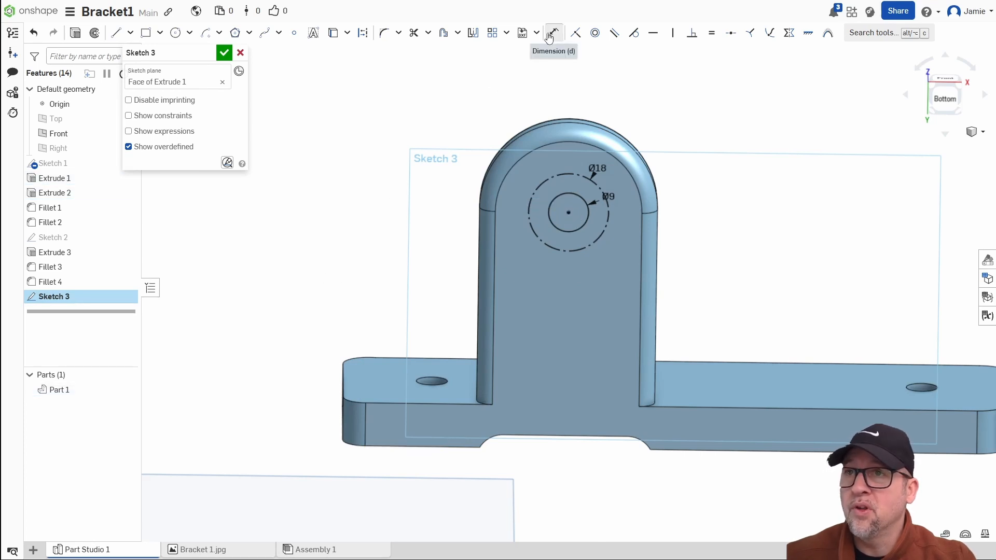
{"action": "left_click", "coordinate": [393, 443]}
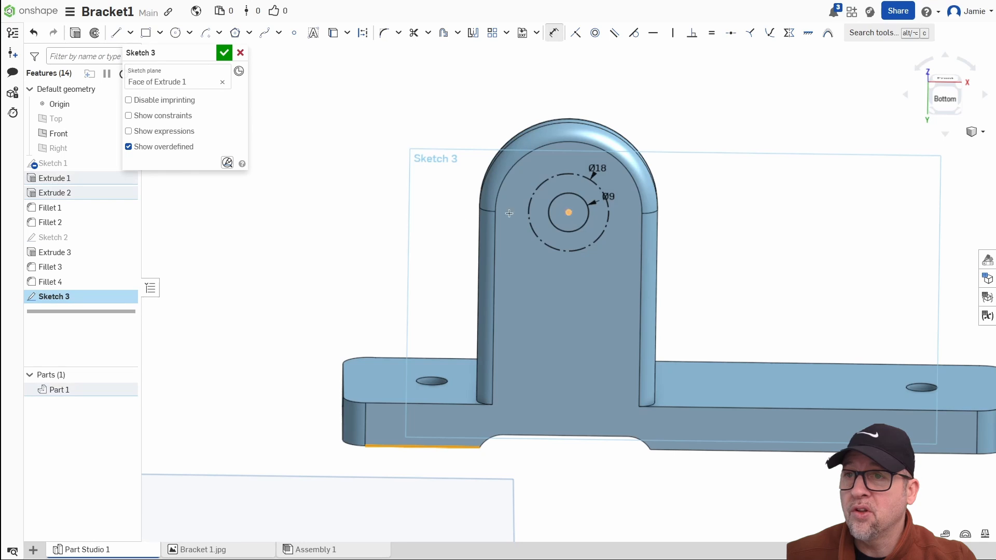
{"action": "left_click", "coordinate": [305, 288]}
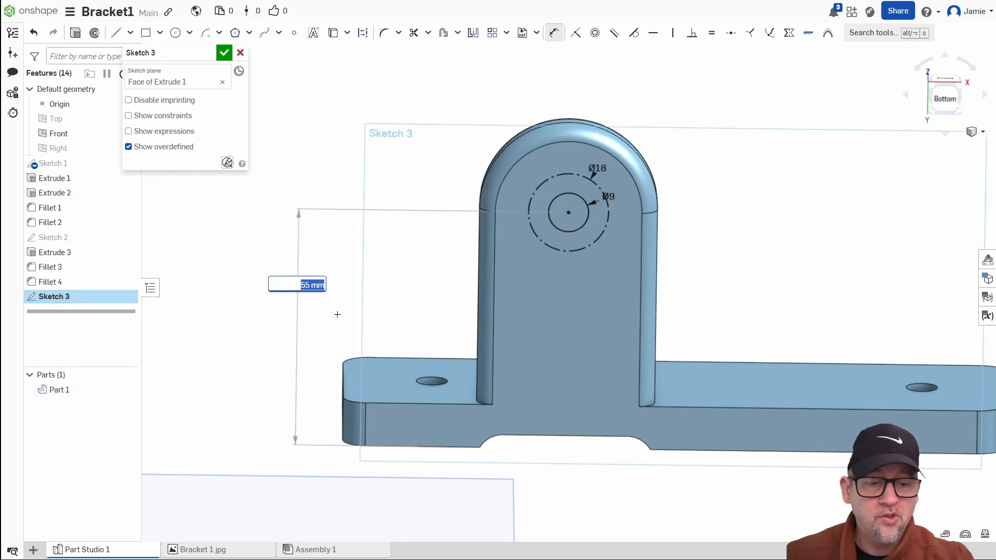
{"action": "type", "text": "65"}
{"action": "key", "text": "Return"}
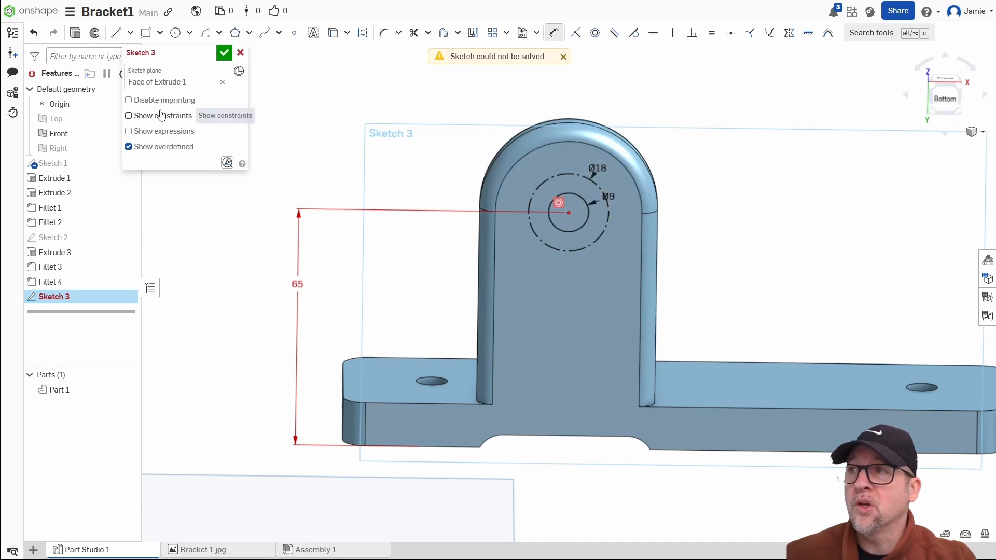
Step: Show the sketch constraints and delete the conflicting concentric constraint between the 9 mm circle and the upright's rounded edge
{"action": "left_click", "coordinate": [128, 115]}
{"action": "scroll", "coordinate": [570, 210], "scroll_direction": "up", "scroll_amount": 3}
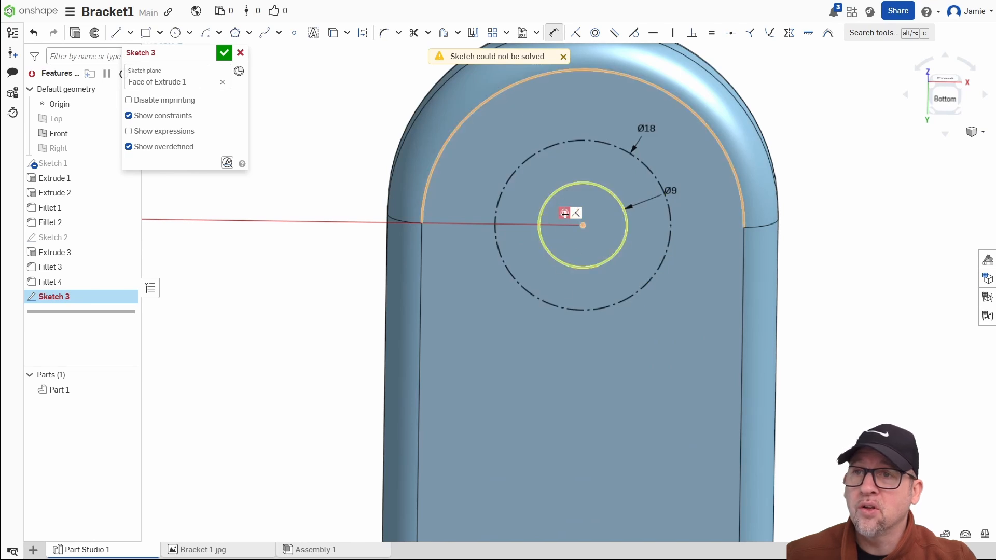
{"action": "left_click", "coordinate": [565, 214]}
{"action": "key", "text": "Delete"}
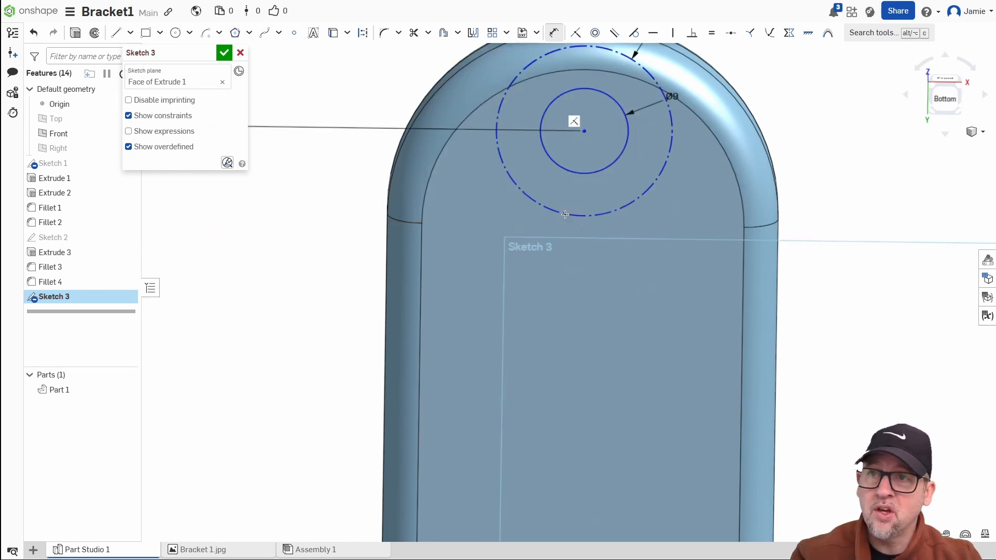
{"action": "scroll", "coordinate": [599, 285], "scroll_direction": "down", "scroll_amount": 3}
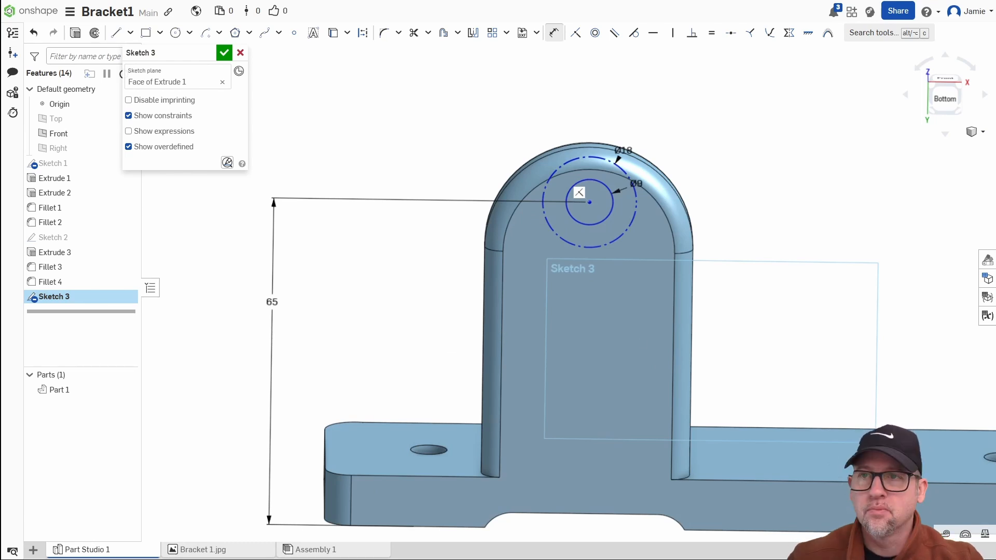
Step: Show Sketch 1 so the reference drawing is displayed together with the bracket
{"action": "scroll", "coordinate": [766, 212], "scroll_direction": "down", "scroll_amount": 3}
{"action": "middle_click_drag", "start_coordinate": [886, 235], "coordinate": [804, 226]}
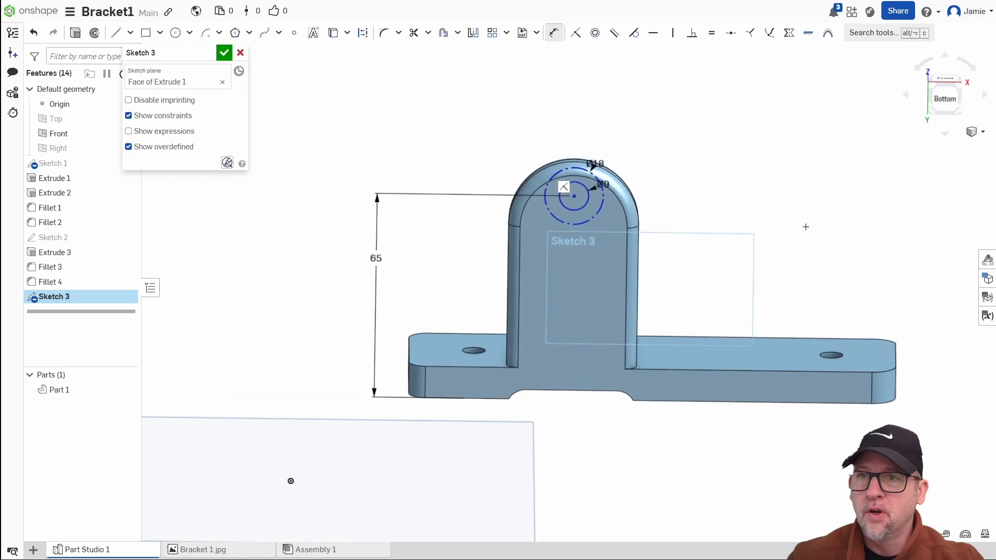
{"action": "mouse_move", "coordinate": [804, 226]}
{"action": "right_mouse_down"}
{"action": "mouse_move", "coordinate": [788, 204]}
{"action": "mouse_move", "coordinate": [794, 220]}
{"action": "mouse_move", "coordinate": [819, 229]}
{"action": "right_mouse_up"}
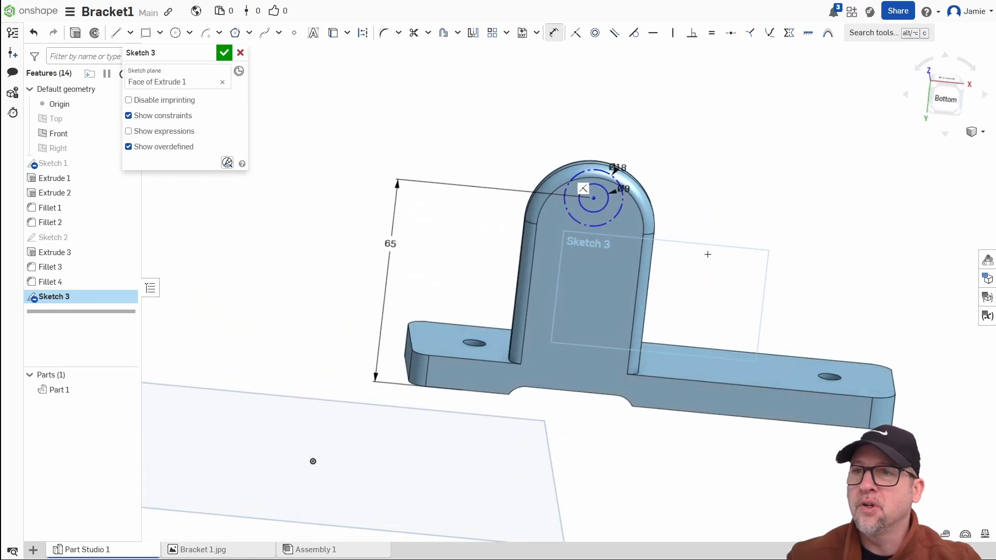
{"action": "scroll", "coordinate": [577, 209], "scroll_direction": "up", "scroll_amount": 4}
{"action": "scroll", "coordinate": [467, 242], "scroll_direction": "down", "scroll_amount": 2}
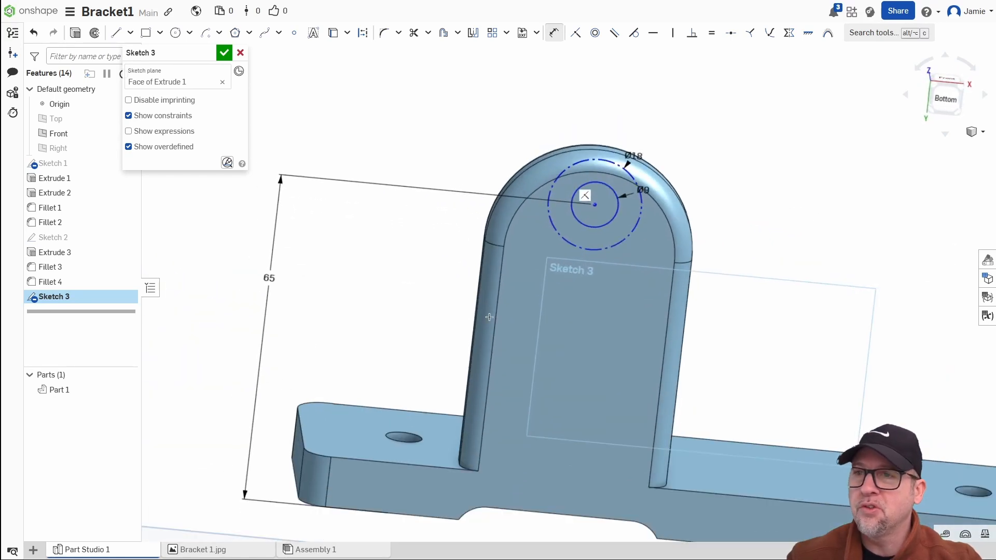
{"action": "scroll", "coordinate": [729, 295], "scroll_direction": "down", "scroll_amount": 5}
{"action": "right_click_drag", "start_coordinate": [811, 282], "coordinate": [761, 255]}
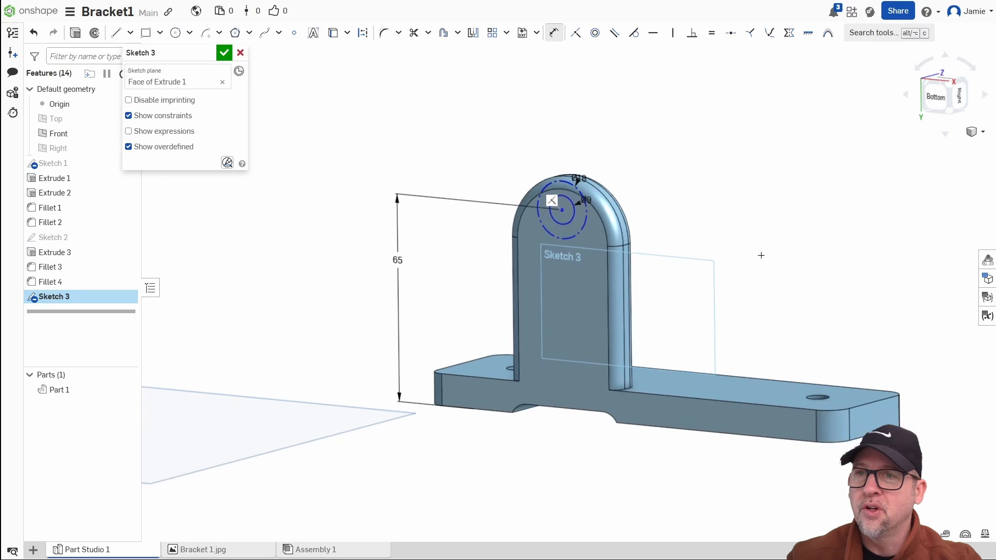
{"action": "scroll", "coordinate": [760, 255], "scroll_direction": "down", "scroll_amount": 3}
{"action": "middle_click_drag", "start_coordinate": [778, 134], "coordinate": [714, 329]}
{"action": "middle_click_drag", "start_coordinate": [688, 292], "coordinate": [682, 212]}
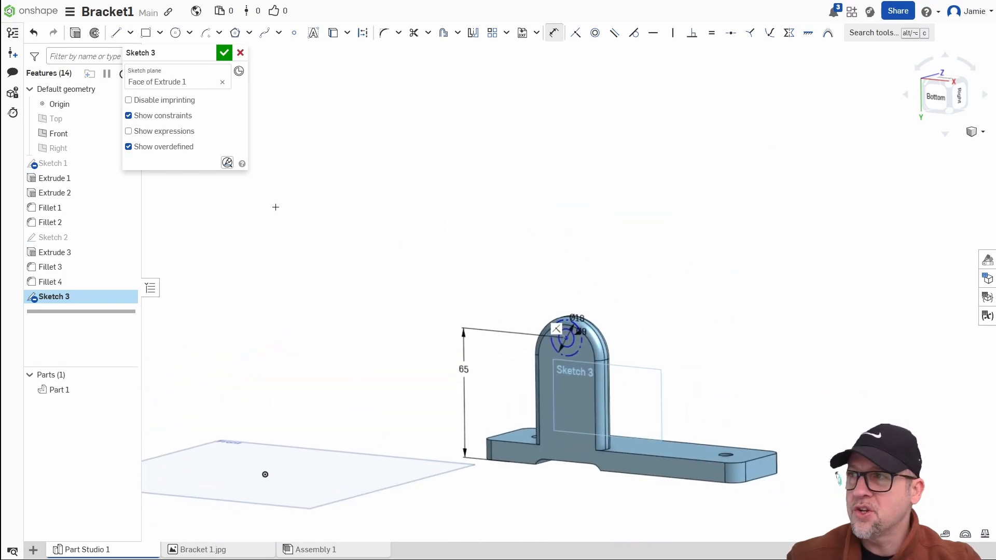
{"action": "right_click", "coordinate": [115, 164]}
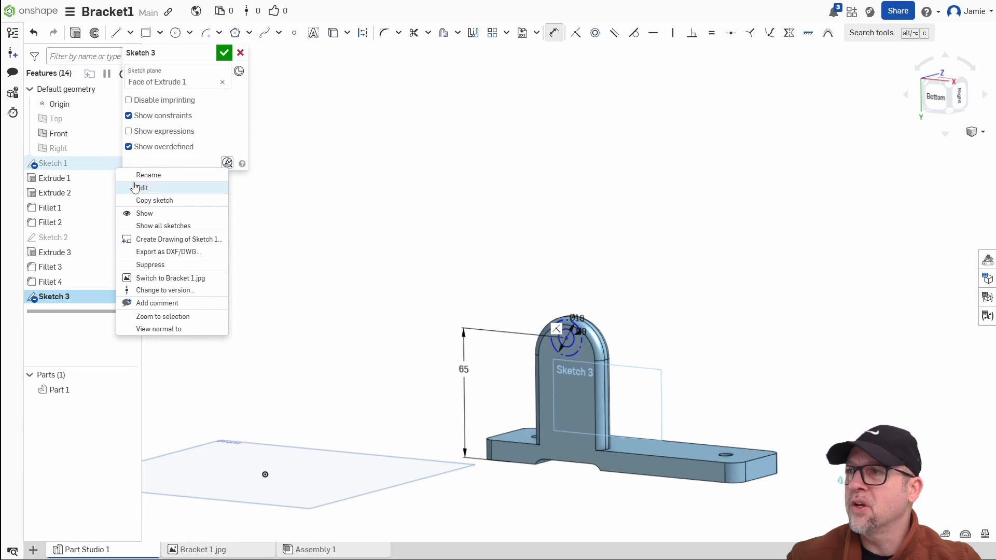
{"action": "left_click", "coordinate": [143, 213]}
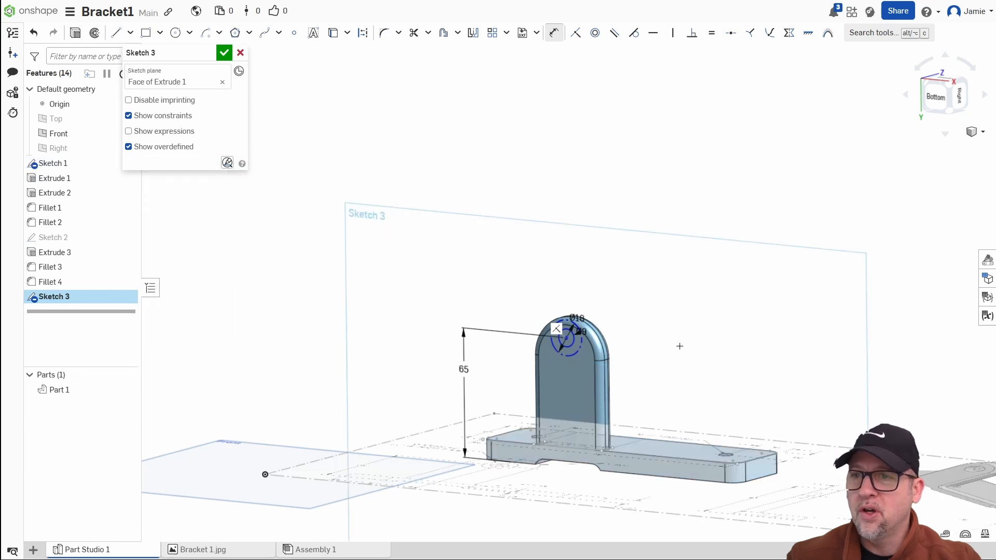
Step: Compare the model's upright and hole position with the front and side views of the reference drawing, checking the height dimensions
{"action": "right_click_drag", "start_coordinate": [679, 345], "coordinate": [642, 306]}
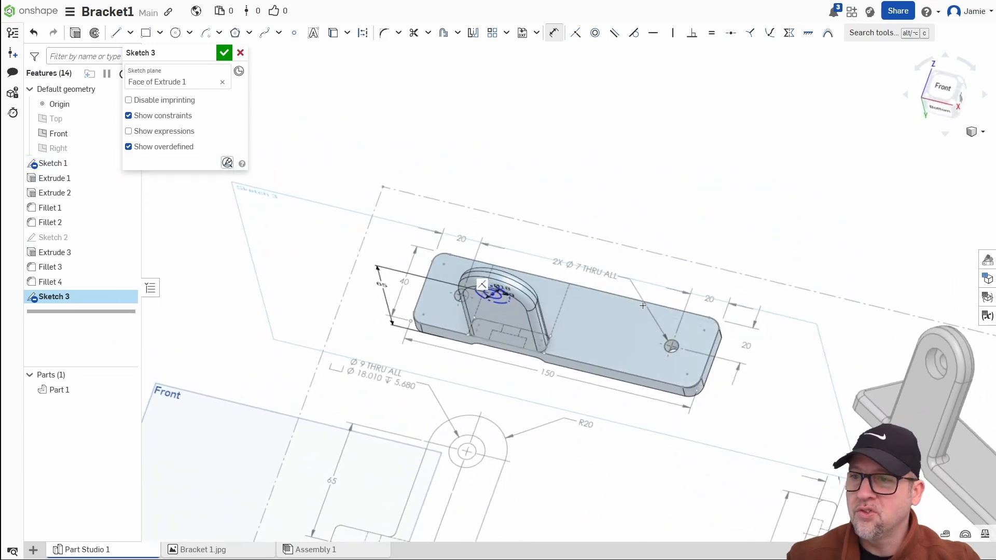
{"action": "middle_click_drag", "start_coordinate": [642, 306], "coordinate": [649, 251]}
{"action": "middle_click_drag", "start_coordinate": [797, 523], "coordinate": [714, 394]}
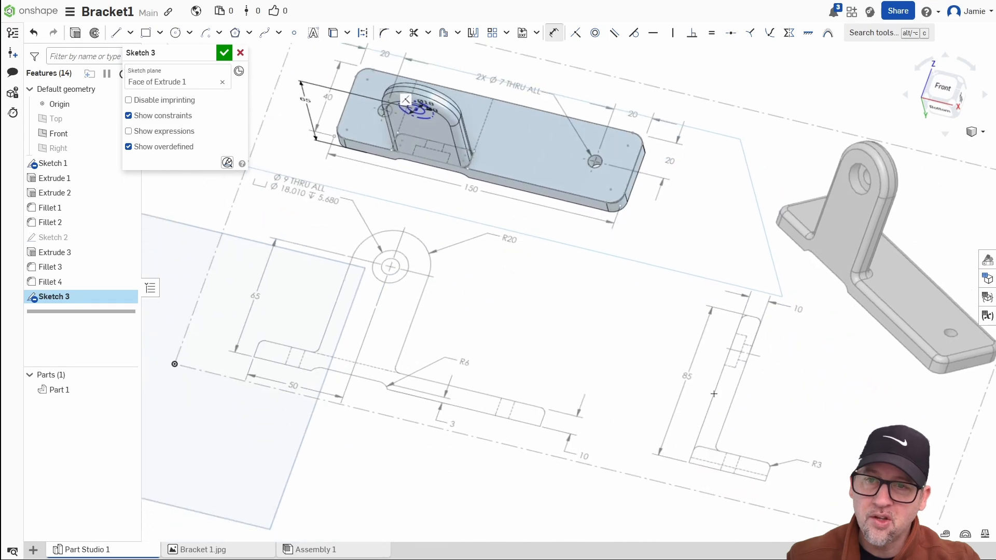
{"action": "scroll", "coordinate": [588, 296], "scroll_direction": "down", "scroll_amount": 3}
{"action": "middle_click_drag", "start_coordinate": [544, 249], "coordinate": [591, 370]}
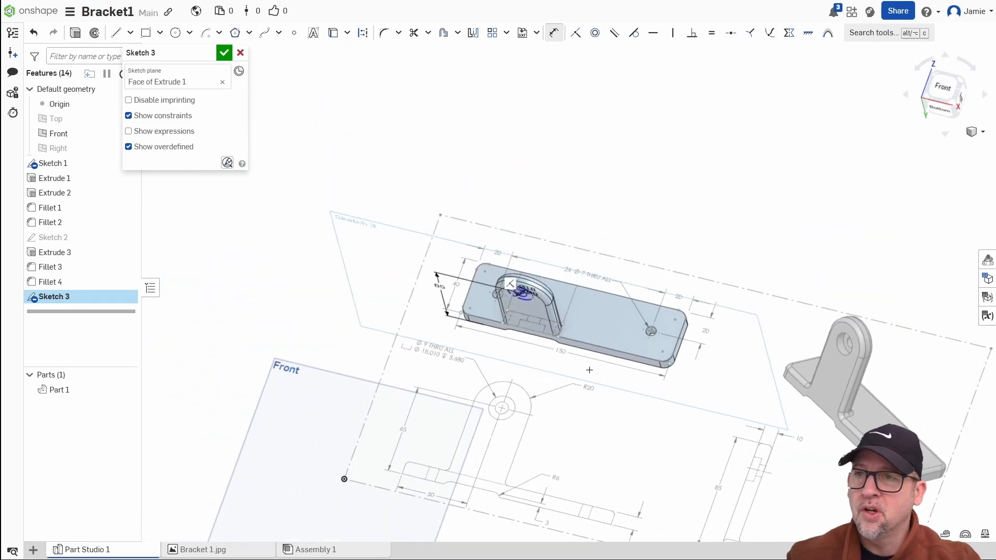
{"action": "mouse_move", "coordinate": [591, 370]}
{"action": "right_mouse_down"}
{"action": "mouse_move", "coordinate": [583, 306]}
{"action": "mouse_move", "coordinate": [689, 280]}
{"action": "mouse_move", "coordinate": [654, 296]}
{"action": "mouse_move", "coordinate": [651, 282]}
{"action": "mouse_move", "coordinate": [684, 280]}
{"action": "mouse_move", "coordinate": [668, 296]}
{"action": "mouse_move", "coordinate": [671, 269]}
{"action": "mouse_move", "coordinate": [668, 286]}
{"action": "right_mouse_up"}
{"action": "scroll", "coordinate": [518, 283], "scroll_direction": "up", "scroll_amount": 3}
{"action": "scroll", "coordinate": [518, 283], "scroll_direction": "up", "scroll_amount": 2}
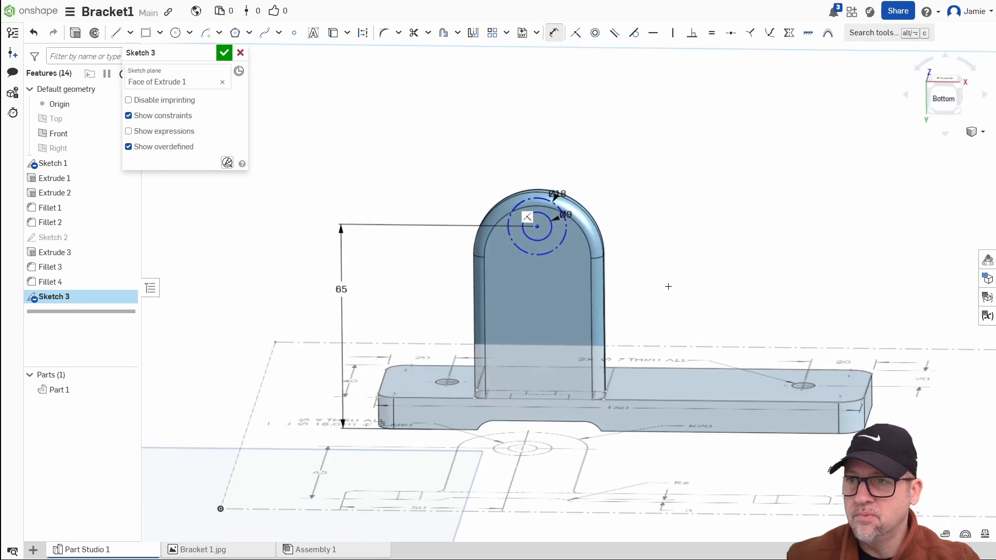
{"action": "scroll", "coordinate": [676, 375], "scroll_direction": "down", "scroll_amount": 5}
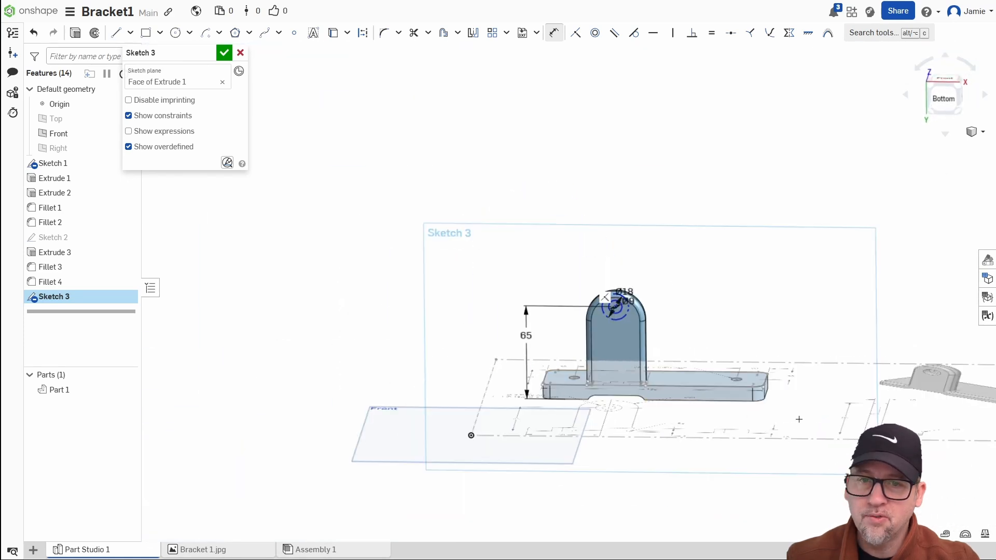
{"action": "scroll", "coordinate": [643, 363], "scroll_direction": "up", "scroll_amount": 10}
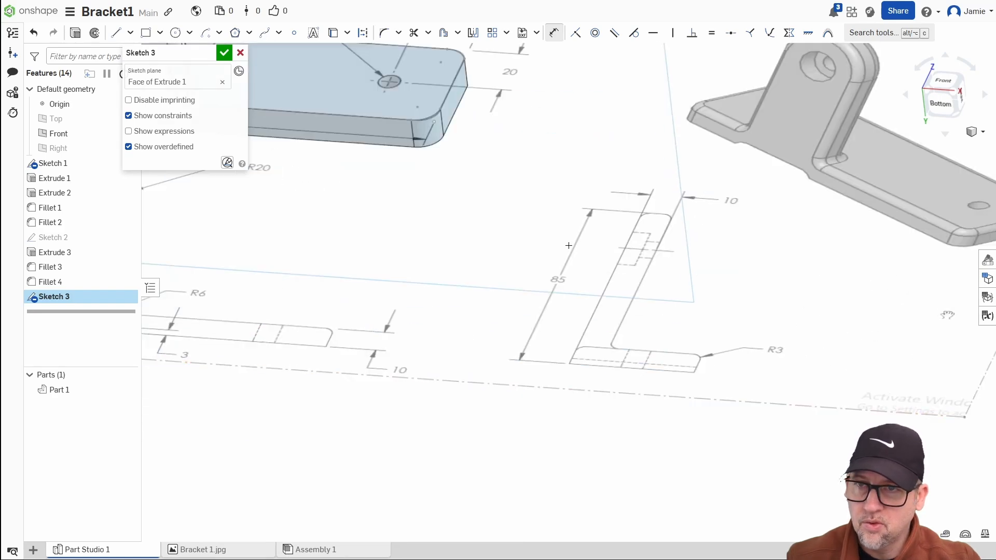
{"action": "scroll", "coordinate": [568, 245], "scroll_direction": "down", "scroll_amount": 4}
{"action": "middle_click_drag", "start_coordinate": [311, 171], "coordinate": [639, 349]}
{"action": "scroll", "coordinate": [628, 326], "scroll_direction": "up", "scroll_amount": 4}
{"action": "right_click_drag", "start_coordinate": [645, 414], "coordinate": [648, 383]}
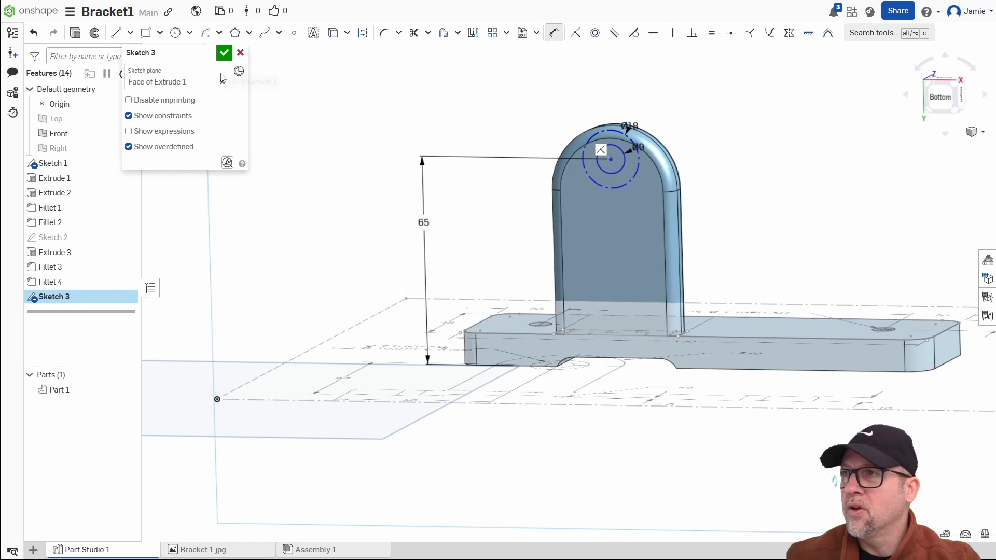
Step: Finish the hole sketch and set the depth of the upright's extrusion, Extrude 2, to 85 mm
{"action": "left_click", "coordinate": [223, 52]}
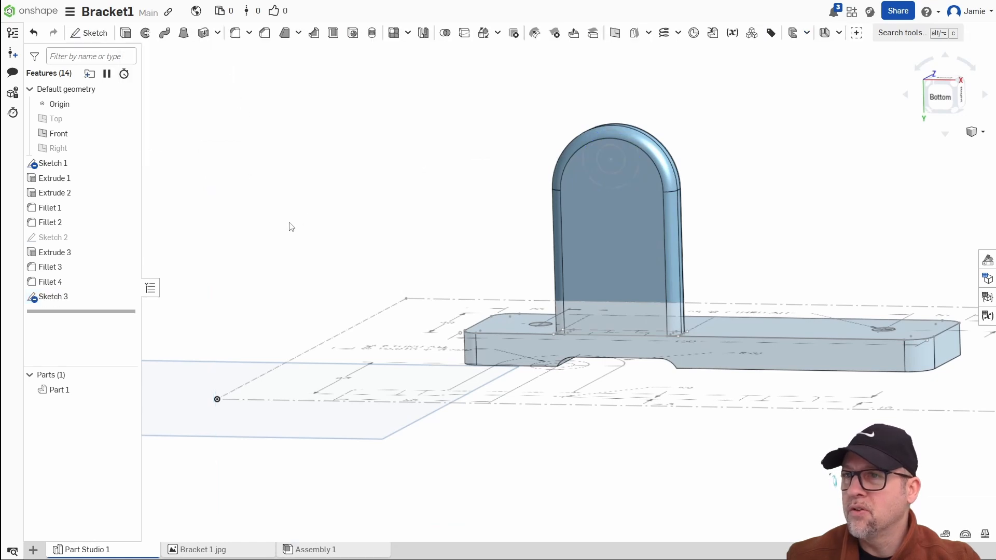
{"action": "double_click", "coordinate": [58, 236]}
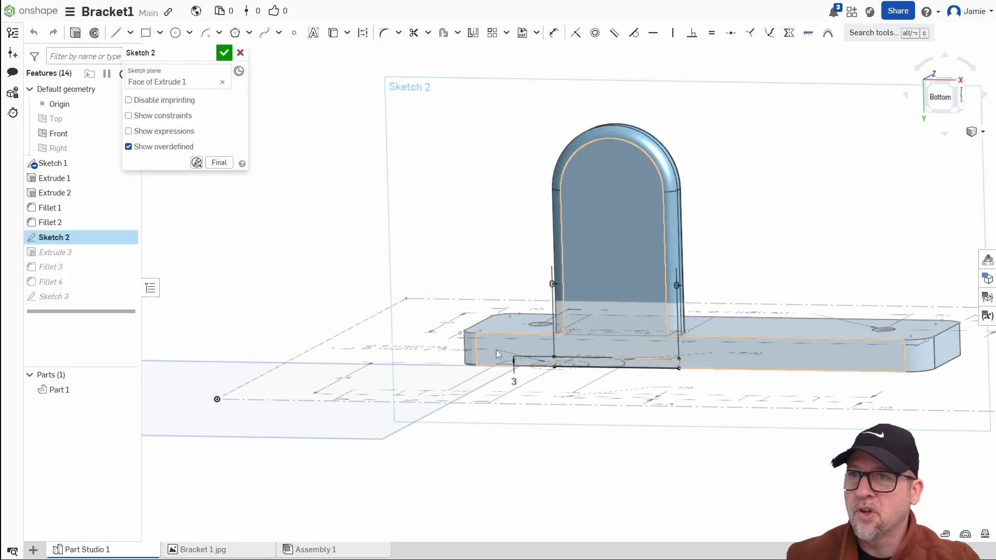
{"action": "left_click", "coordinate": [224, 57]}
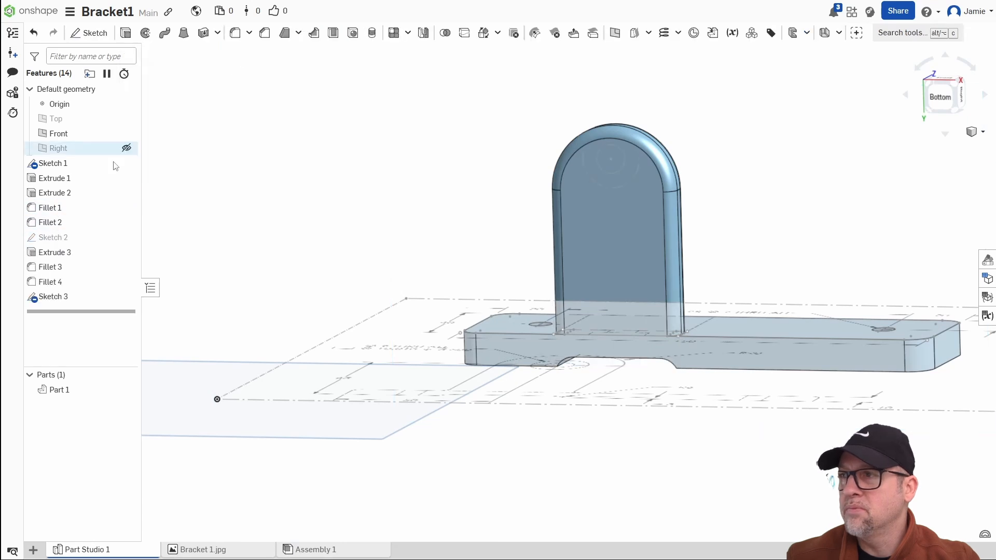
{"action": "double_click", "coordinate": [67, 182]}
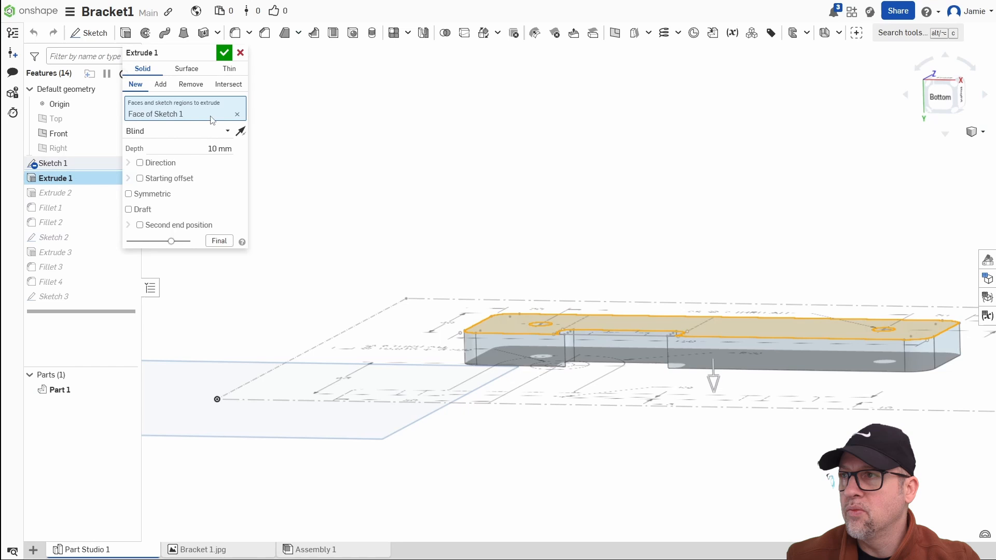
{"action": "left_click", "coordinate": [224, 53]}
{"action": "double_click", "coordinate": [61, 192]}
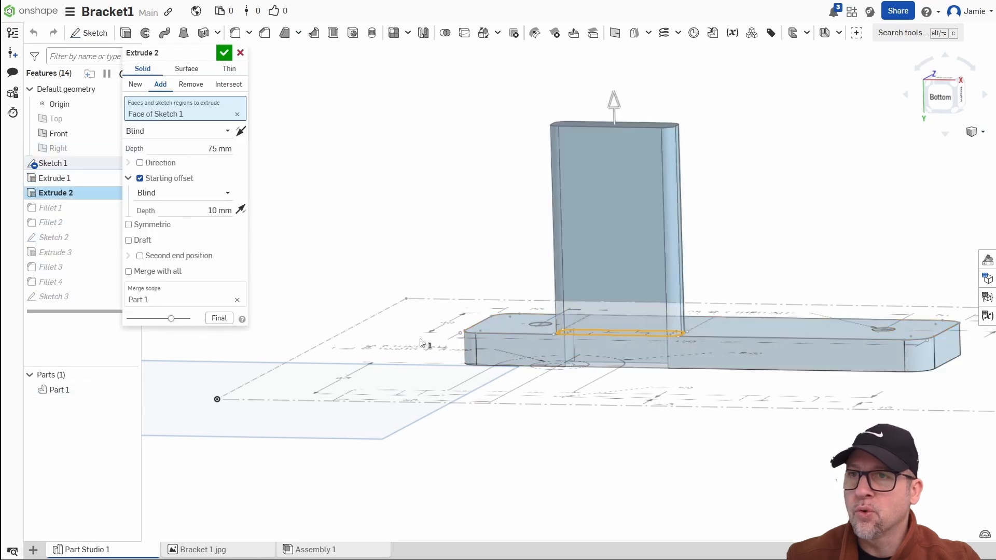
{"action": "left_click", "coordinate": [207, 147]}
{"action": "type", "text": "85"}
{"action": "key", "text": "Return"}
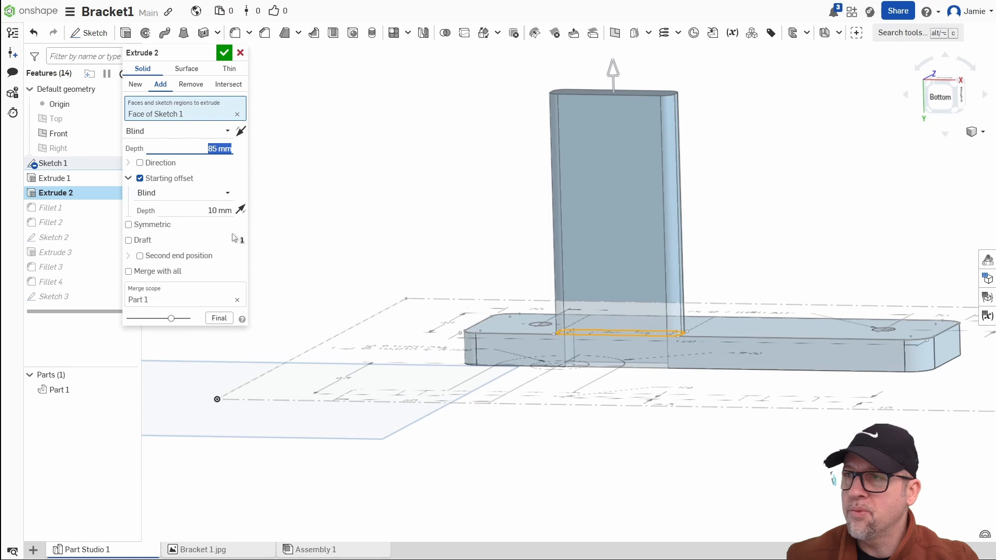
{"action": "left_click", "coordinate": [224, 52]}
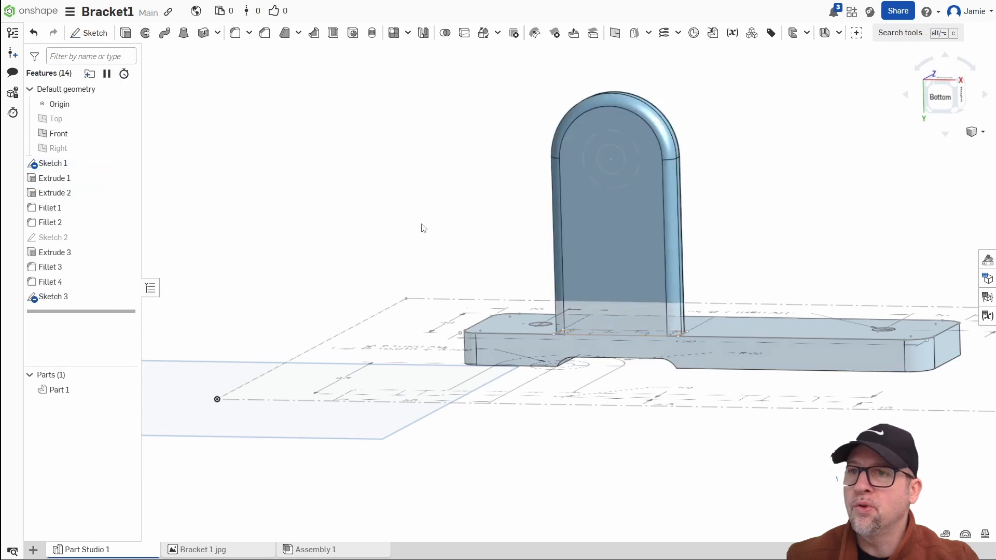
Step: Measure the vertical distance from the top of the upright's arc to the base plate's lower edge
{"action": "right_click_drag", "start_coordinate": [438, 226], "coordinate": [463, 229]}
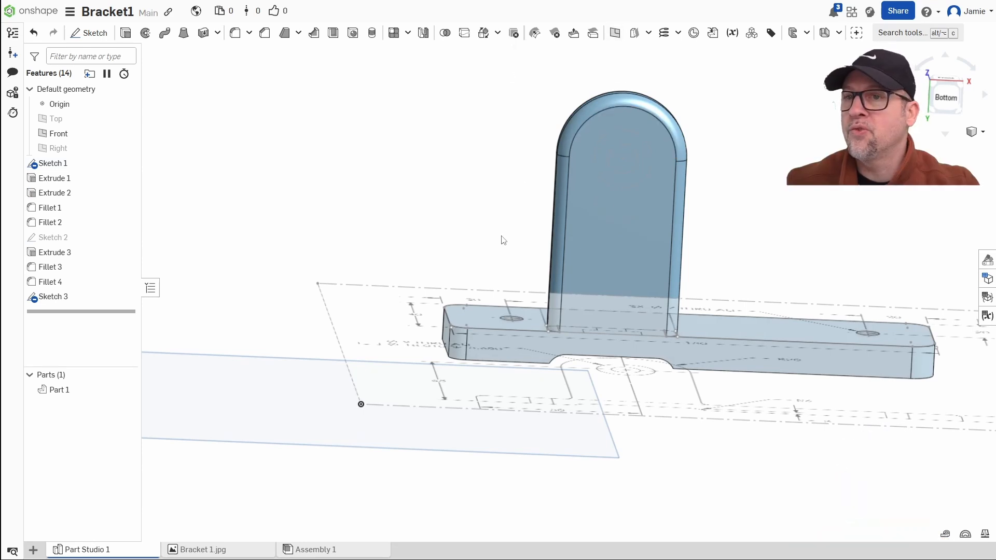
{"action": "left_click", "coordinate": [945, 534]}
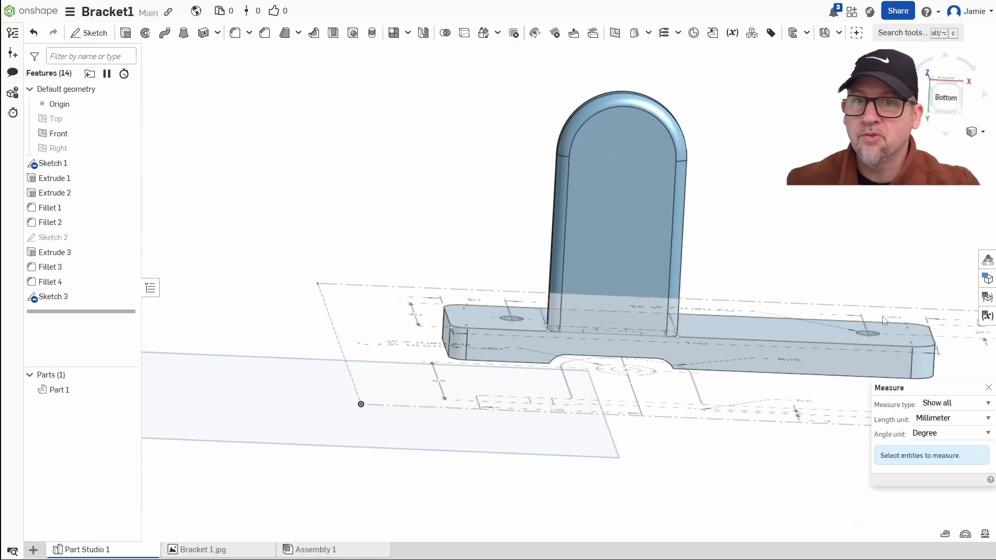
{"action": "left_click", "coordinate": [624, 91]}
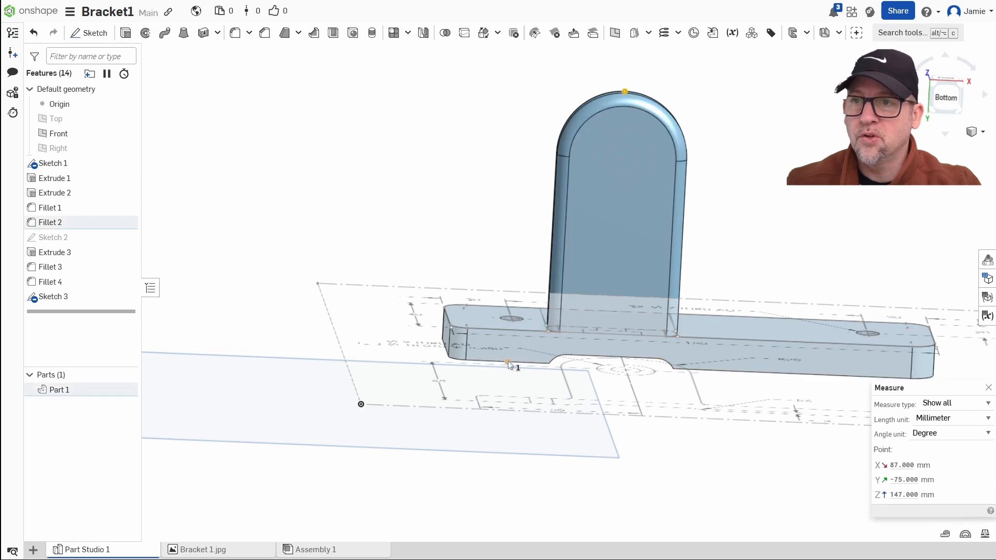
{"action": "left_click", "coordinate": [508, 361]}
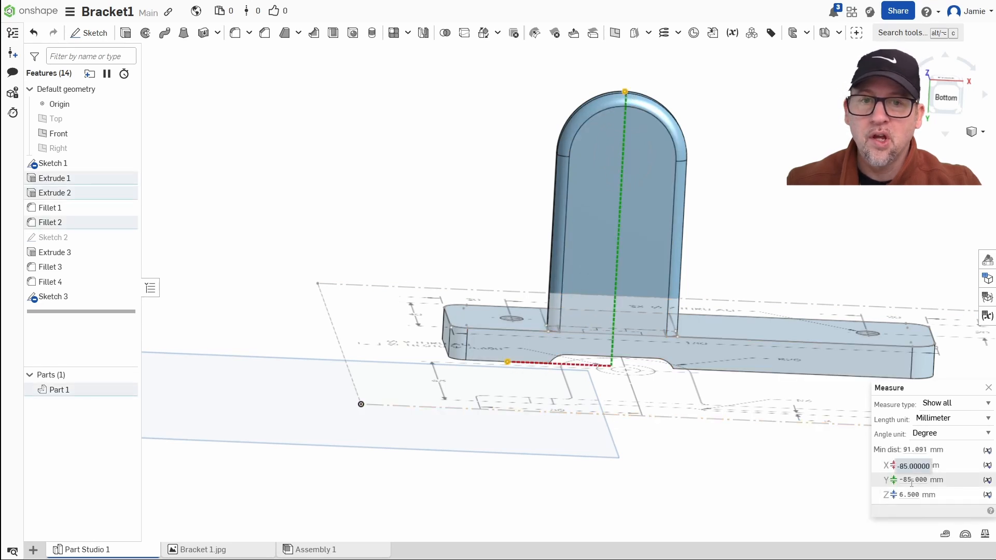
{"action": "left_click_drag", "start_coordinate": [913, 480], "coordinate": [890, 490]}
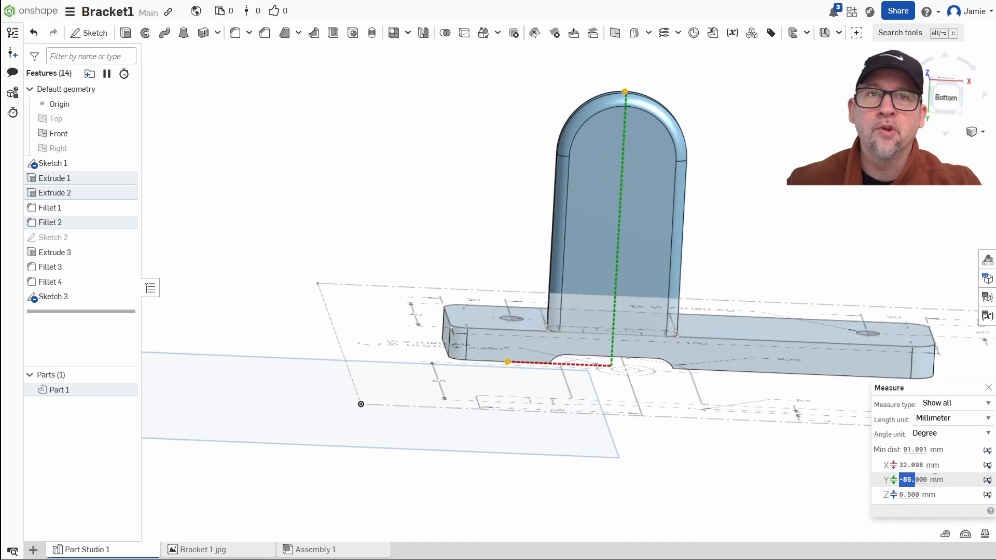
{"action": "left_click", "coordinate": [805, 261]}
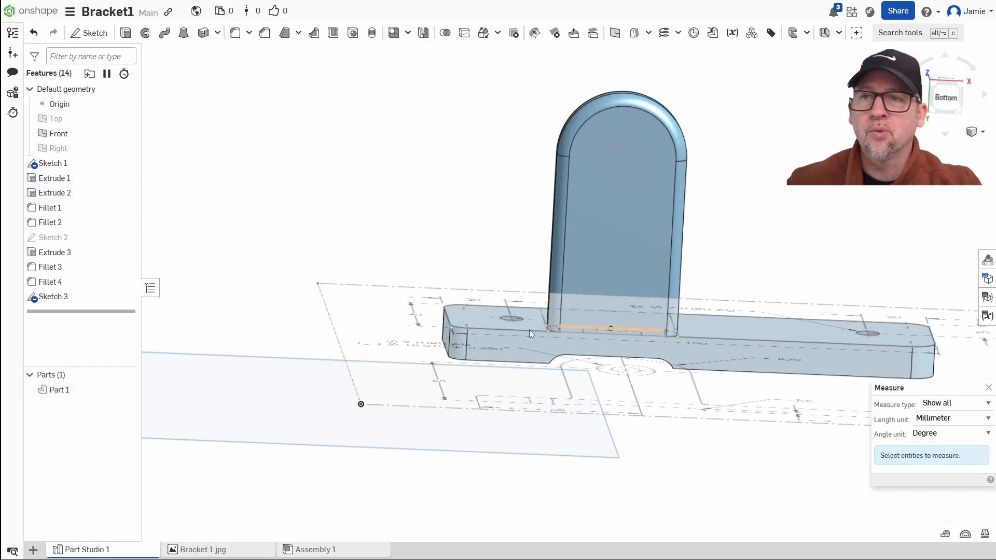
Step: Reopen Sketch 3 to check the hole's height dimension against the taller upright, and close the sketch again
{"action": "double_click", "coordinate": [60, 297]}
{"action": "scroll", "coordinate": [570, 211], "scroll_direction": "up", "scroll_amount": 4}
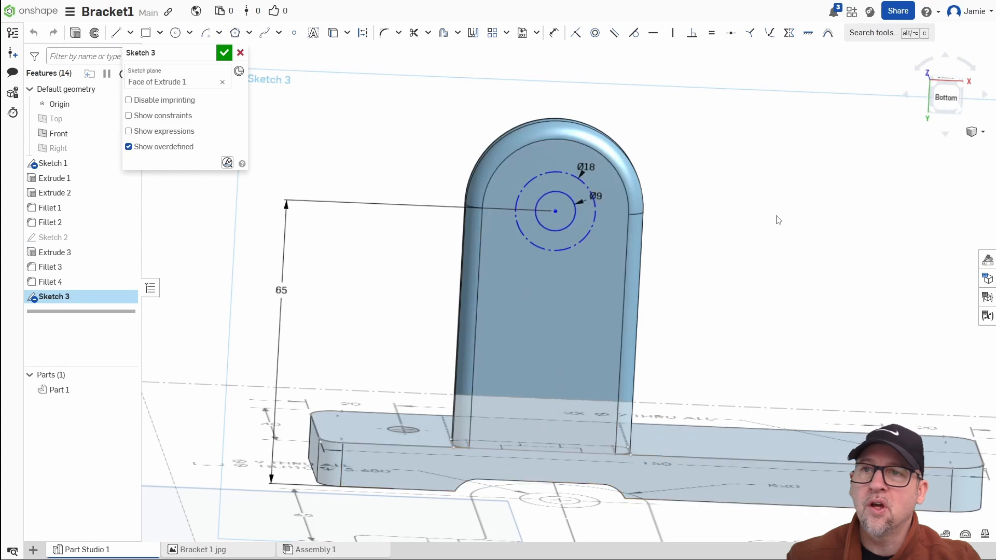
{"action": "middle_click_drag", "start_coordinate": [805, 277], "coordinate": [812, 255]}
{"action": "mouse_move", "coordinate": [813, 255]}
{"action": "right_mouse_down"}
{"action": "mouse_move", "coordinate": [800, 244]}
{"action": "mouse_move", "coordinate": [811, 252]}
{"action": "right_mouse_up"}
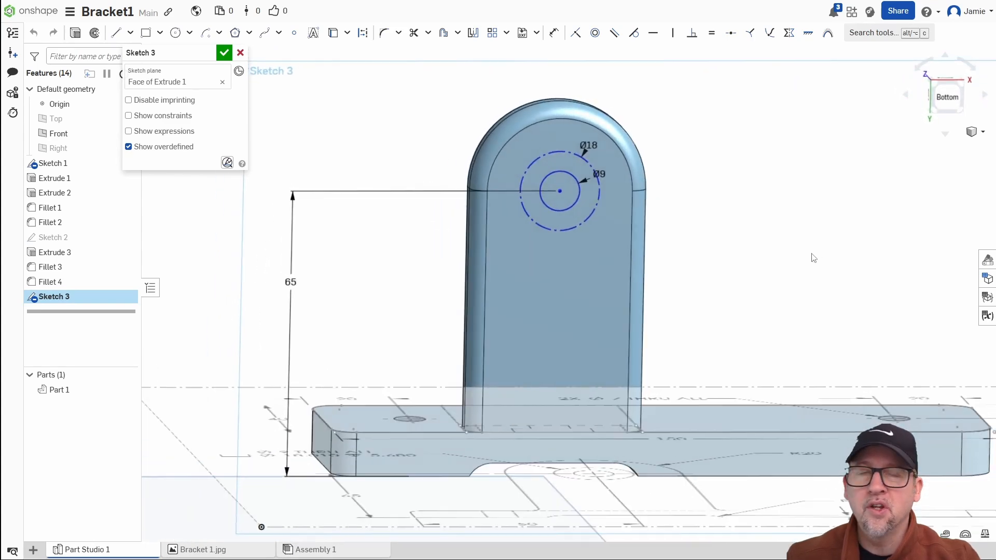
{"action": "right_click_drag", "start_coordinate": [732, 291], "coordinate": [778, 278]}
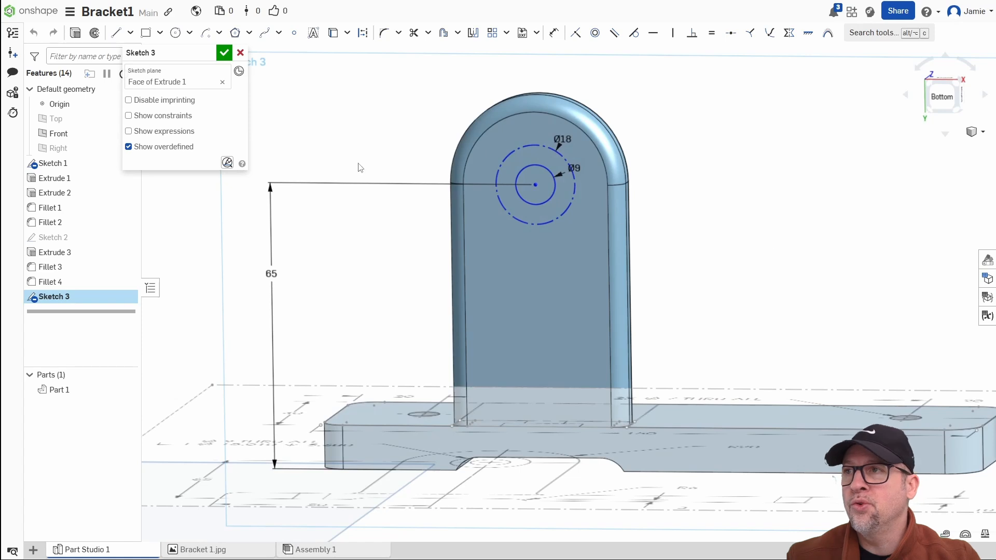
{"action": "left_click", "coordinate": [224, 53]}
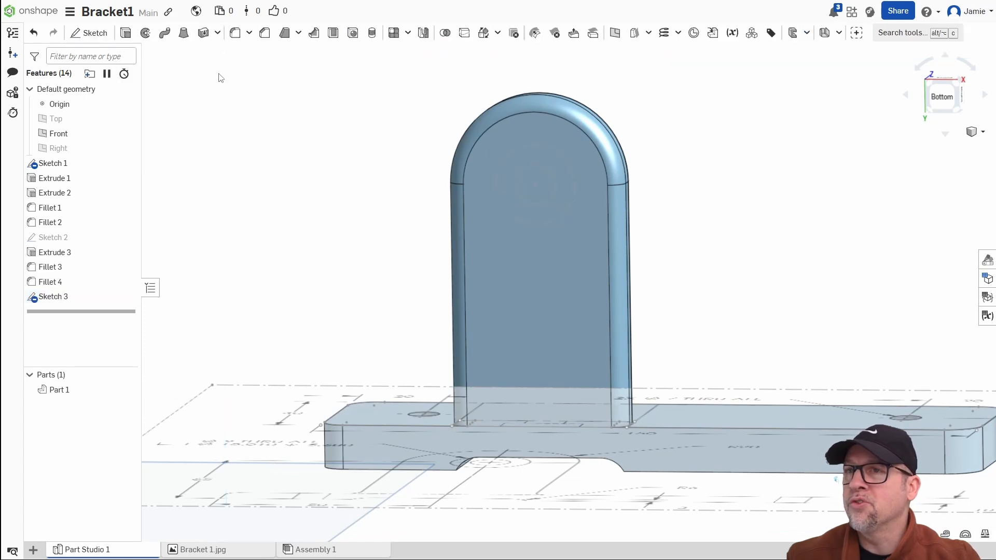
Step: Cut the 9 mm circle of Sketch 3 through all of the upright as a Remove extrude with its direction flipped
{"action": "left_click", "coordinate": [125, 33]}
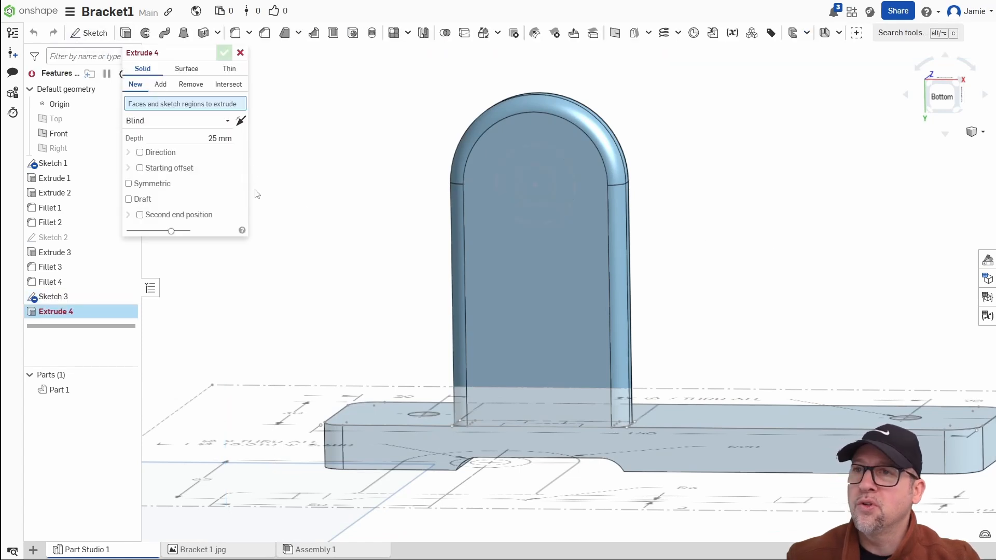
{"action": "left_click", "coordinate": [526, 201]}
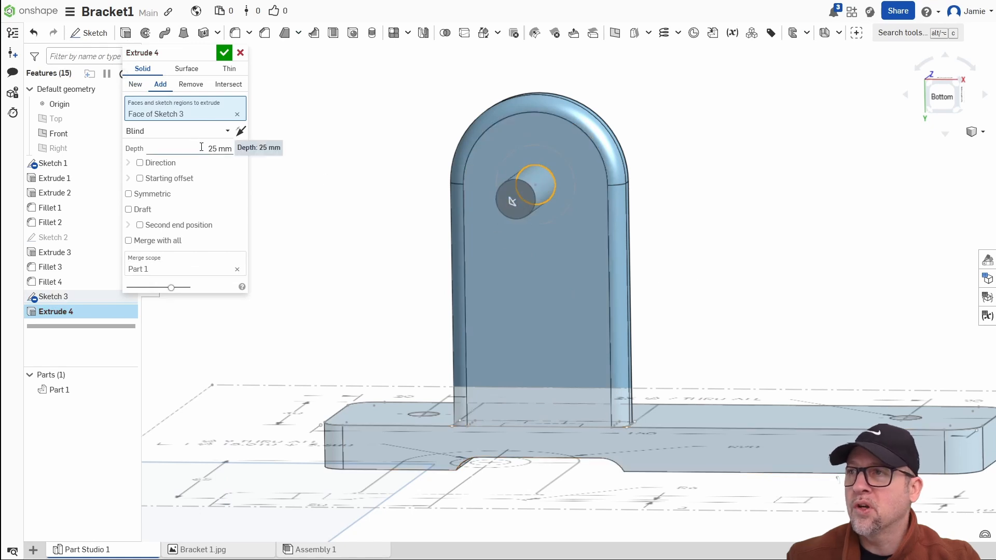
{"action": "left_click", "coordinate": [241, 136]}
{"action": "right_click_drag", "start_coordinate": [645, 287], "coordinate": [633, 275]}
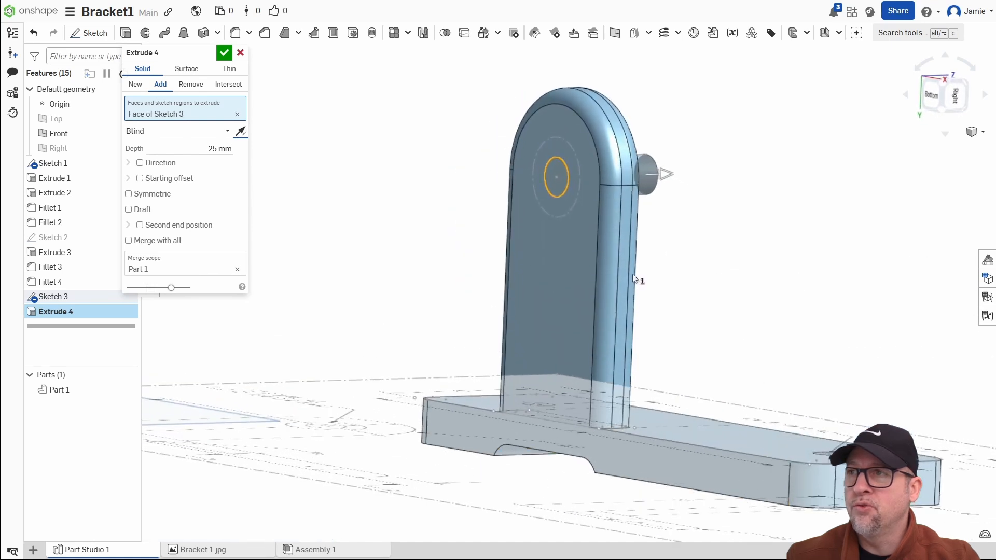
{"action": "left_click", "coordinate": [223, 131]}
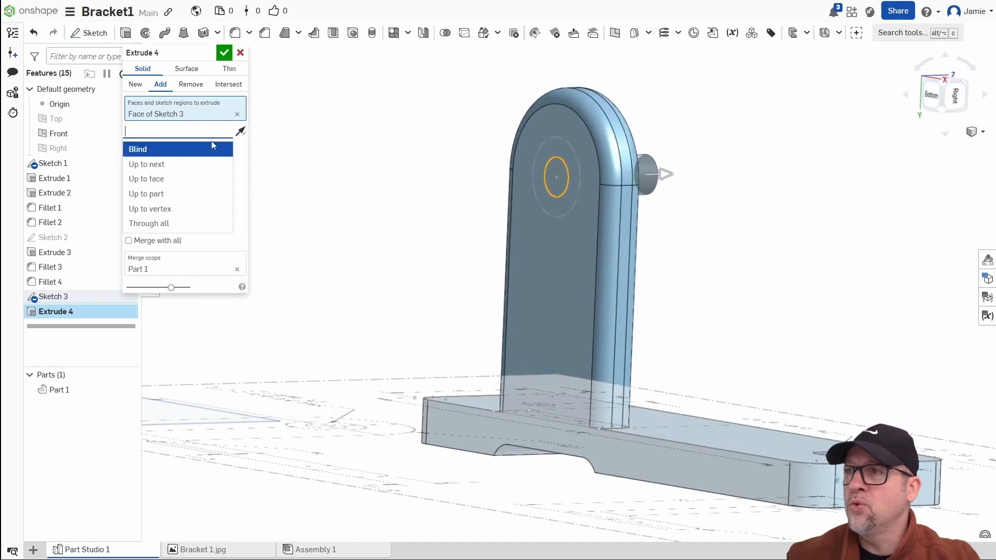
{"action": "left_click", "coordinate": [171, 224]}
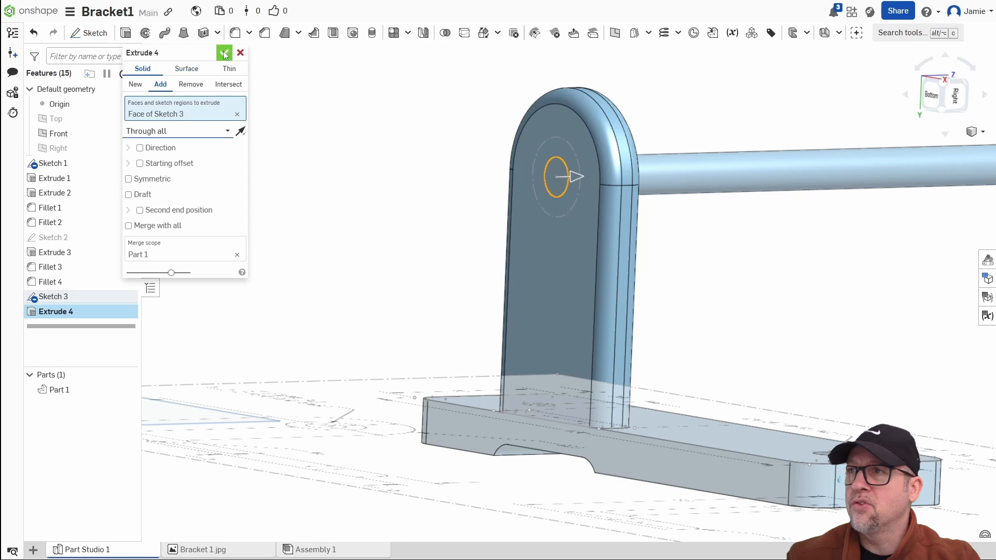
{"action": "left_click", "coordinate": [191, 84]}
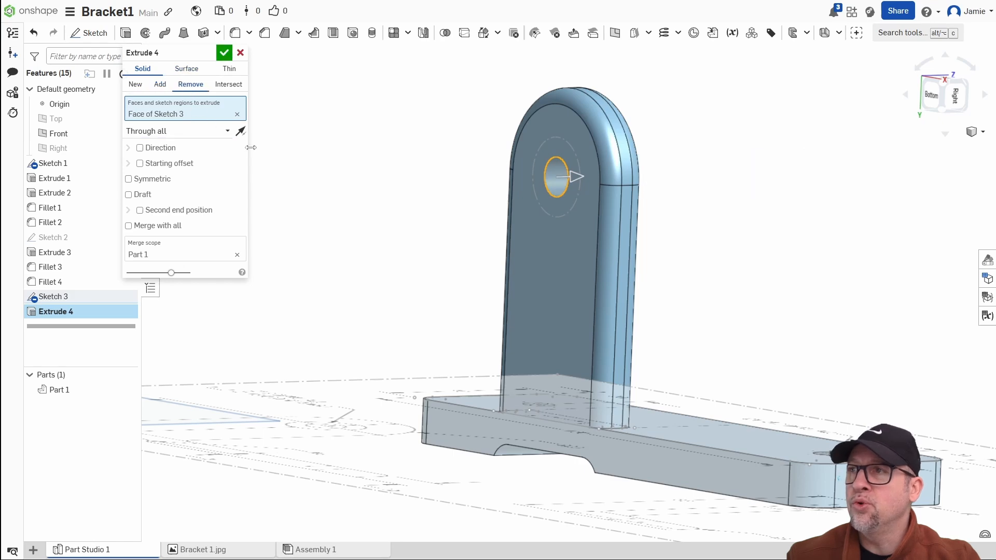
{"action": "left_click", "coordinate": [224, 53]}
{"action": "mouse_move", "coordinate": [500, 284]}
{"action": "right_mouse_down"}
{"action": "mouse_move", "coordinate": [577, 275]}
{"action": "mouse_move", "coordinate": [518, 287]}
{"action": "right_mouse_up"}
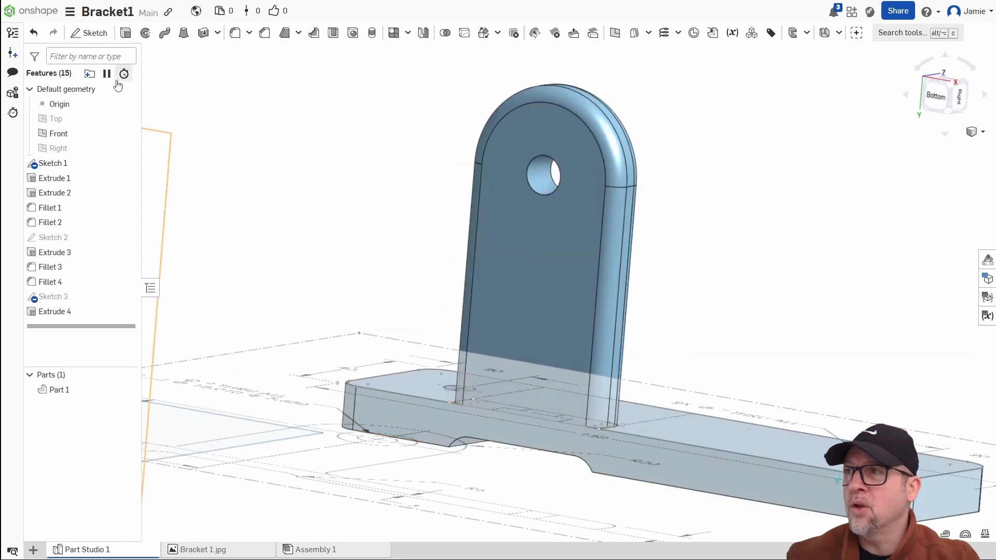
Step: Show Sketch 3 again so the 18 mm counterbore circle is displayed on the upright's face
{"action": "left_click", "coordinate": [126, 33]}
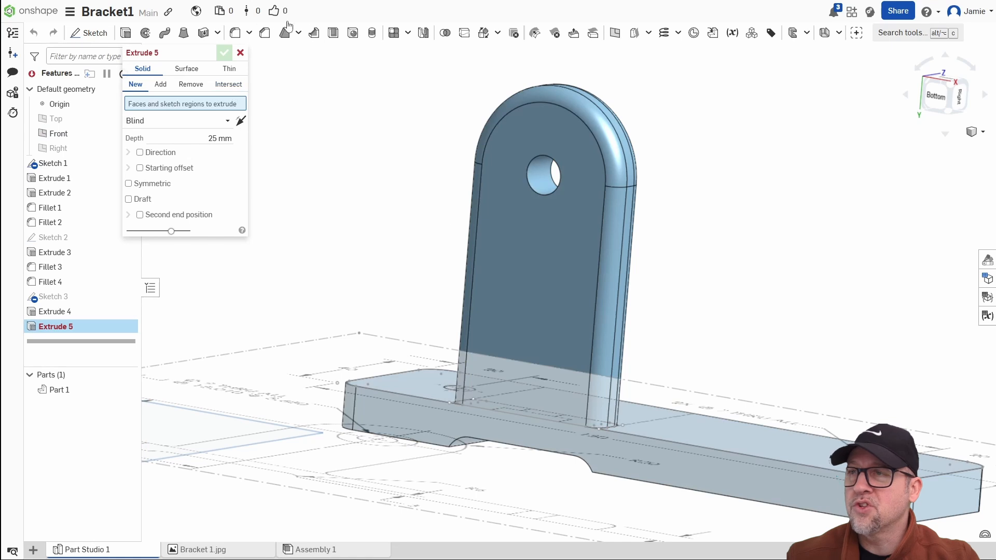
{"action": "left_click", "coordinate": [240, 53]}
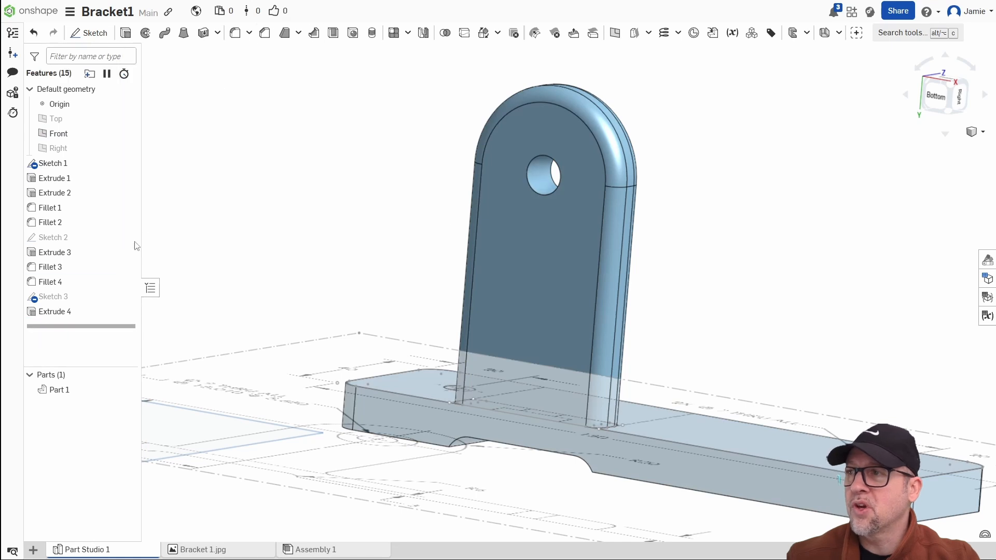
{"action": "right_click", "coordinate": [72, 298]}
{"action": "key", "text": "Escape"}
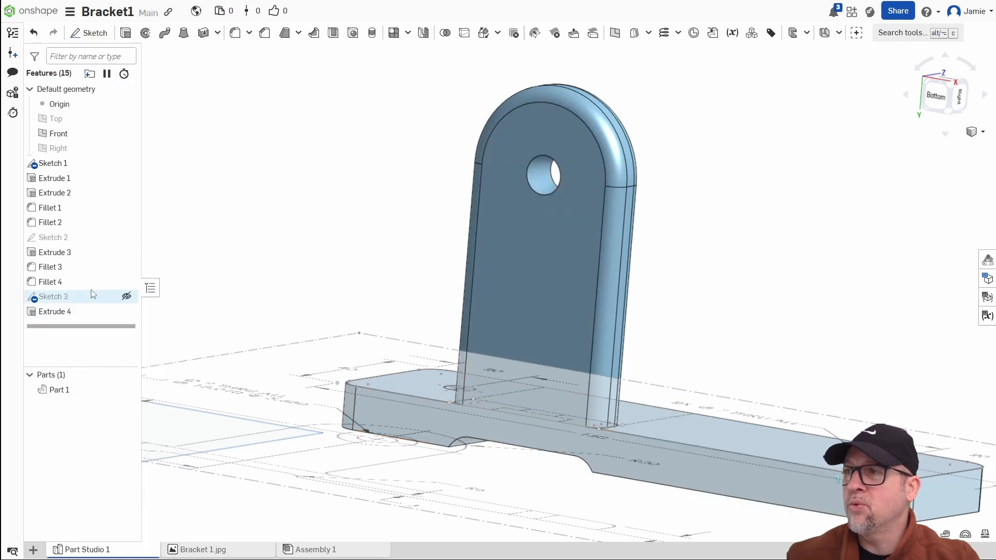
{"action": "left_click", "coordinate": [126, 297]}
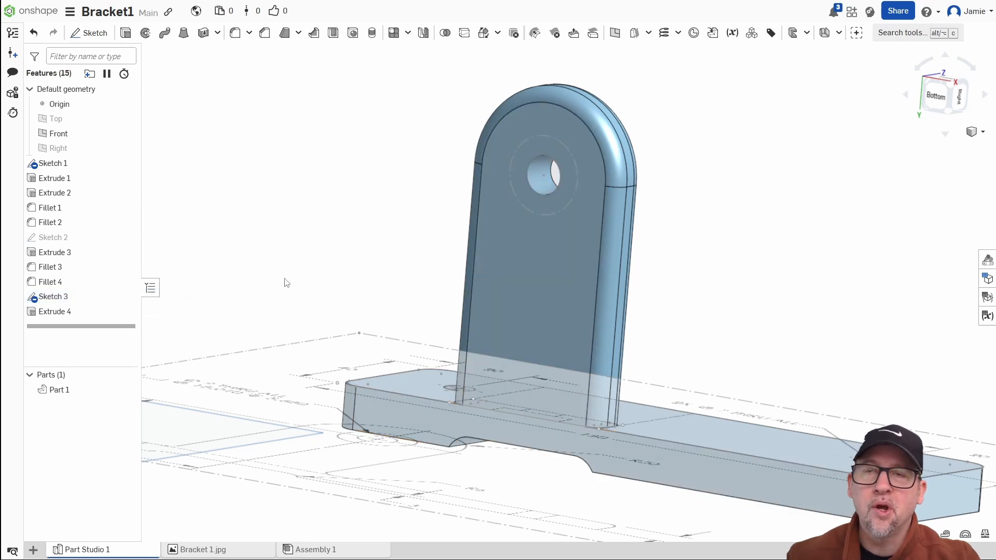
{"action": "middle_click_drag", "start_coordinate": [344, 282], "coordinate": [277, 317]}
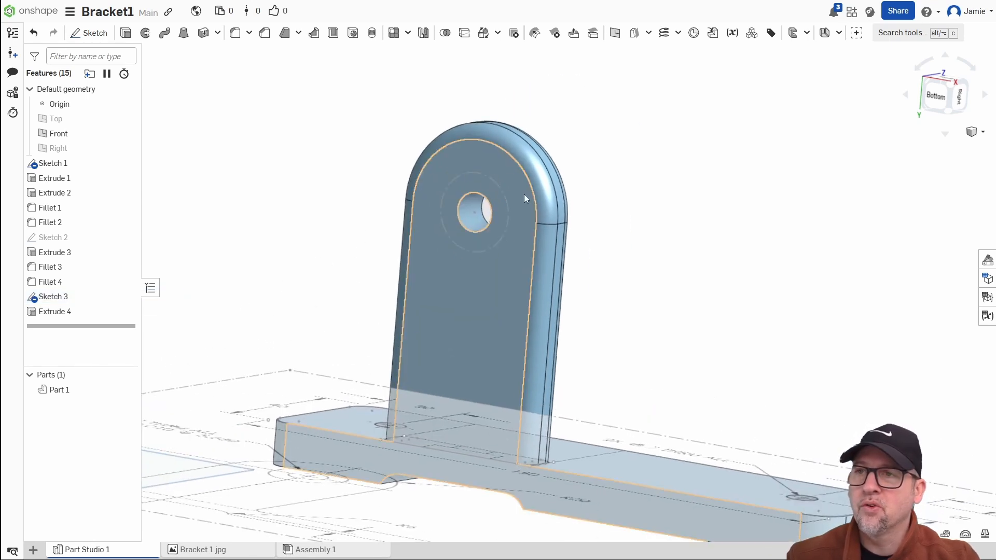
{"action": "left_click", "coordinate": [125, 33]}
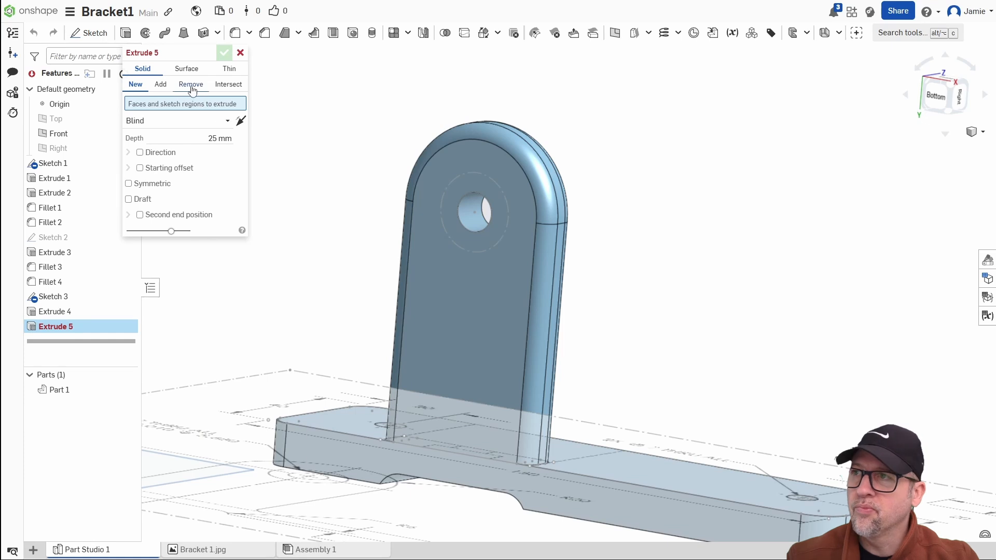
{"action": "left_click", "coordinate": [161, 85]}
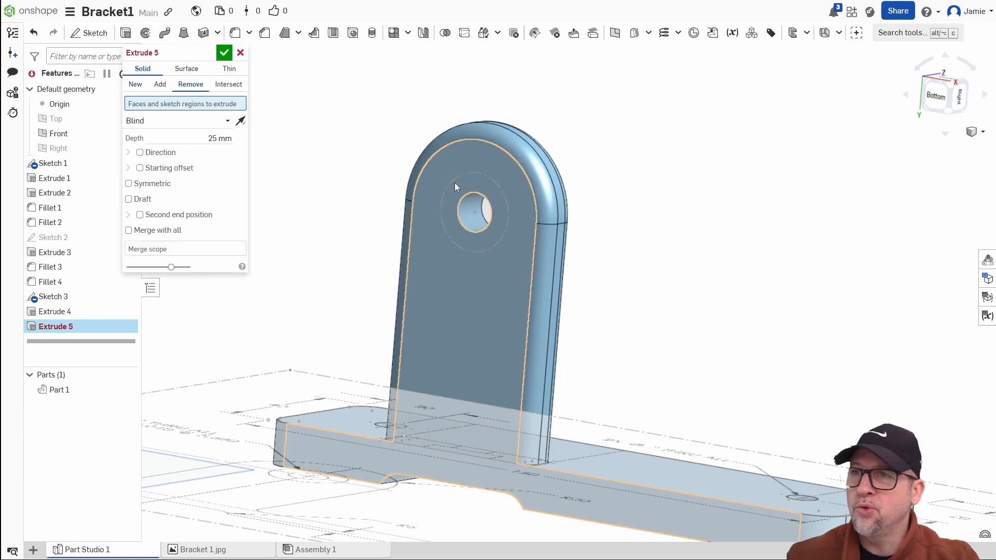
{"action": "scroll", "coordinate": [452, 203], "scroll_direction": "up", "scroll_amount": 3}
{"action": "scroll", "coordinate": [504, 236], "scroll_direction": "down", "scroll_amount": 3}
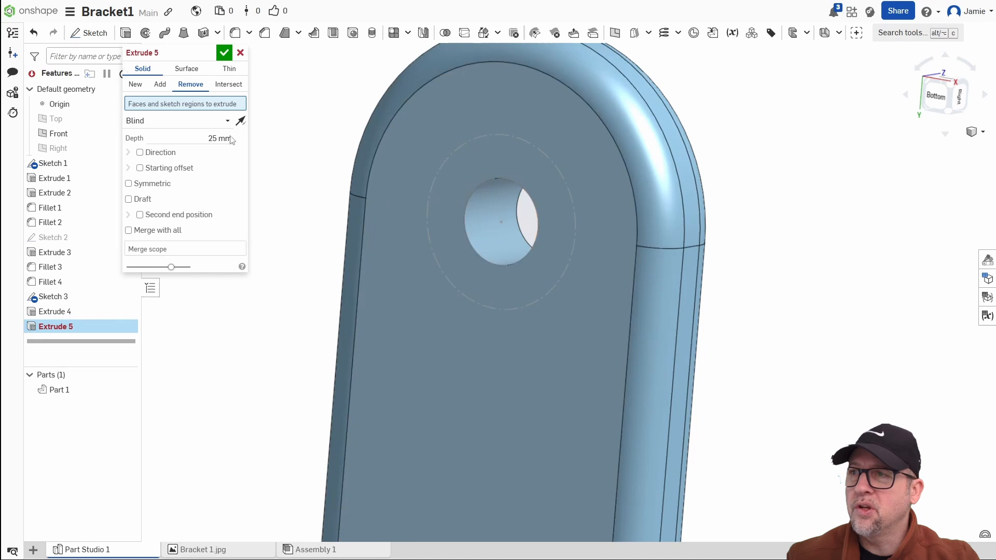
{"action": "left_click", "coordinate": [240, 52]}
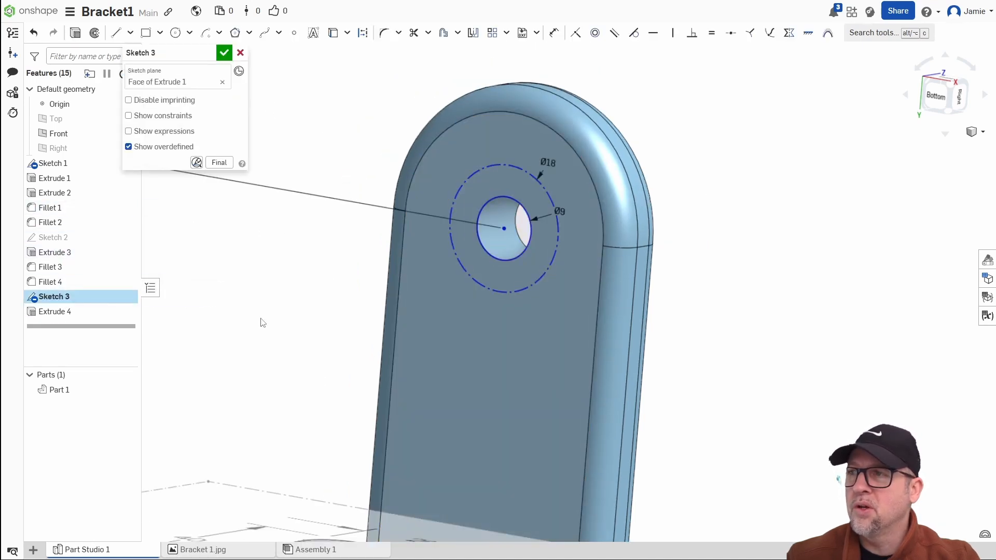
Step: Reopen Sketch 3 to inspect the dashed 18 mm counterbore circle, and close the sketch again
{"action": "double_click", "coordinate": [61, 300]}
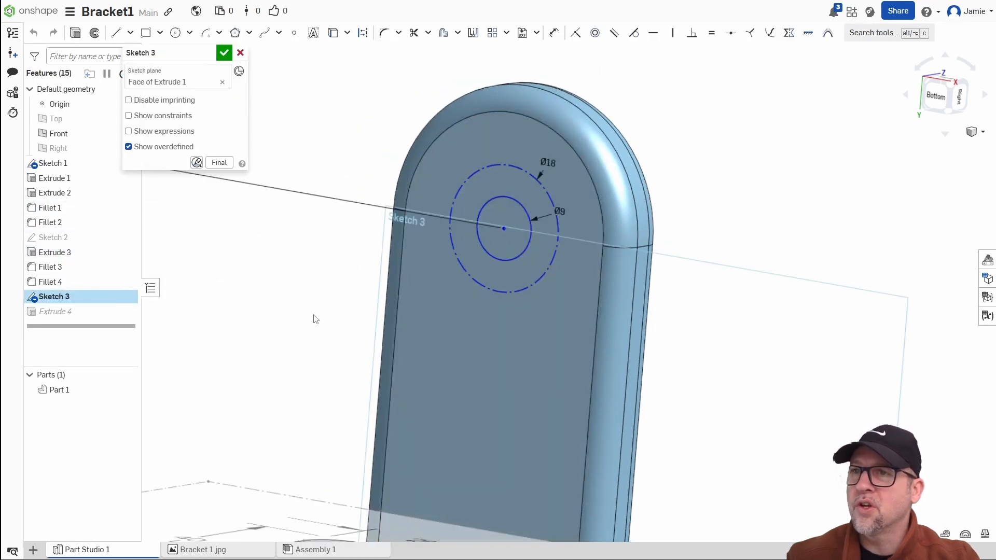
{"action": "left_click", "coordinate": [223, 53]}
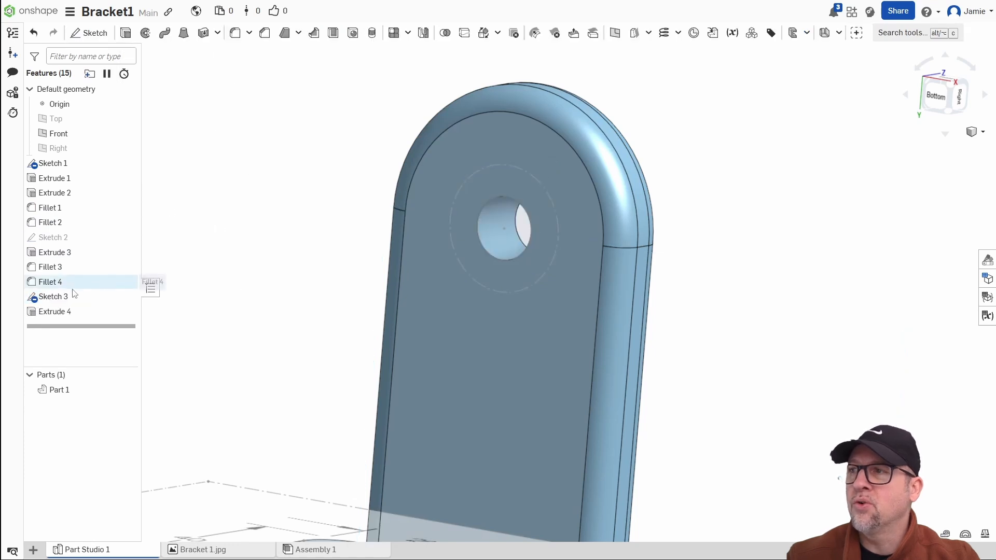
{"action": "left_click", "coordinate": [126, 297]}
{"action": "left_click", "coordinate": [126, 297]}
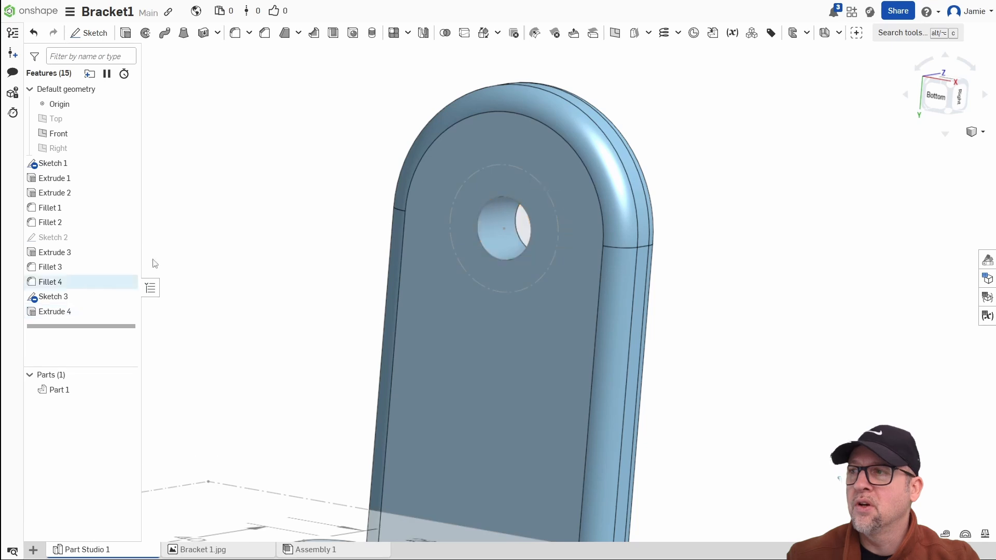
{"action": "left_click", "coordinate": [126, 32]}
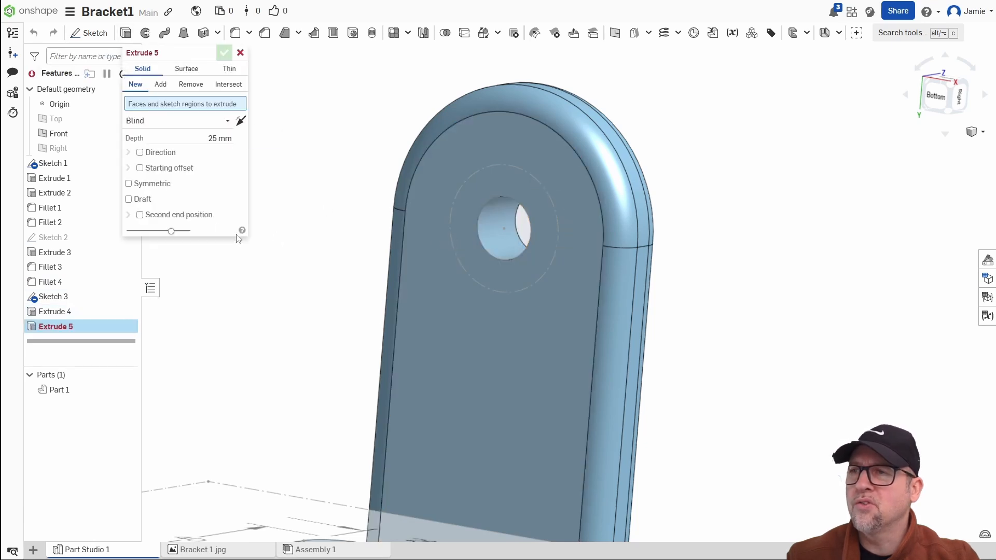
{"action": "left_click", "coordinate": [240, 54]}
{"action": "double_click", "coordinate": [59, 314]}
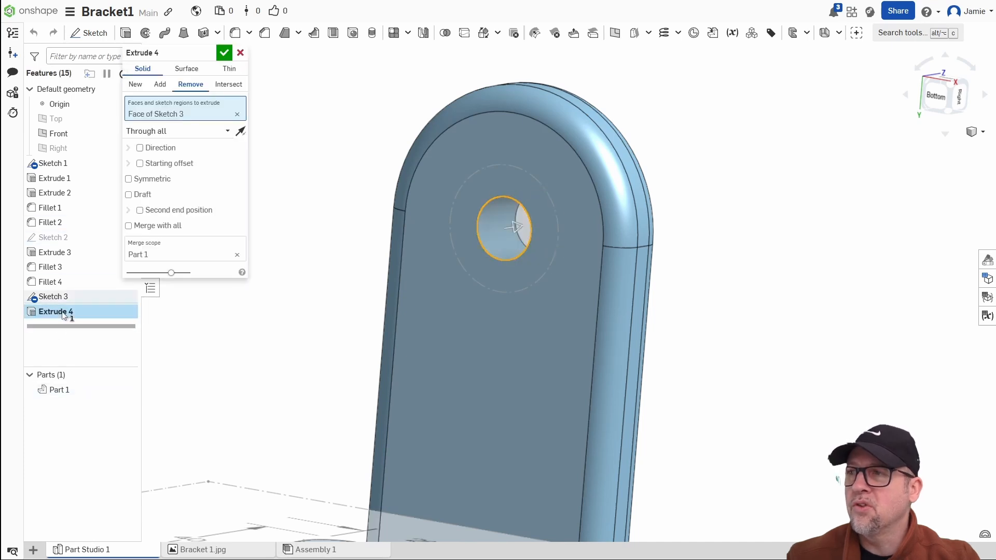
{"action": "key", "text": "Escape"}
Step: Reopen Sketch 3 for editing and look closely at the dashed 18 mm circle around the 9 mm circle
{"action": "double_click", "coordinate": [119, 296]}
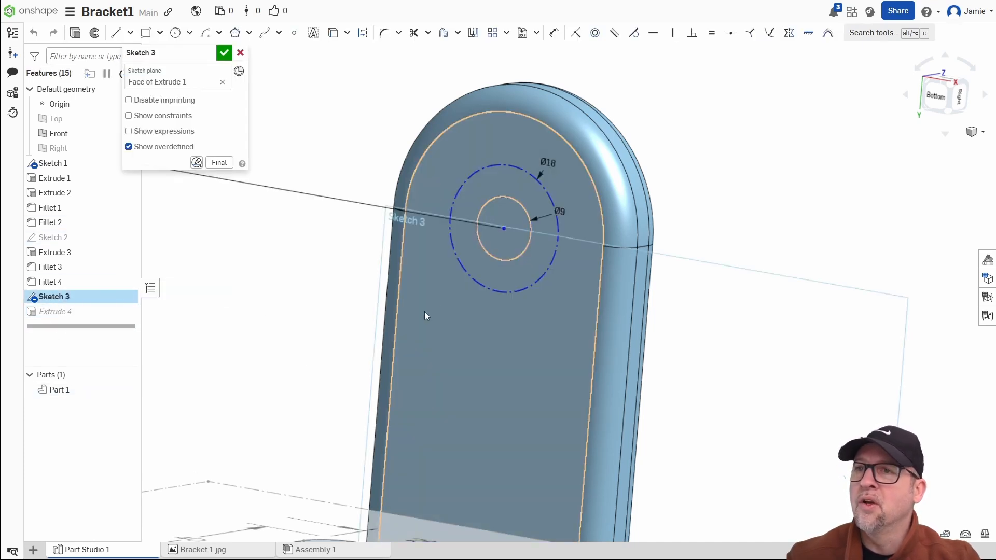
{"action": "scroll", "coordinate": [425, 312], "scroll_direction": "up", "scroll_amount": 3}
{"action": "right_click_drag", "start_coordinate": [605, 335], "coordinate": [654, 356]}
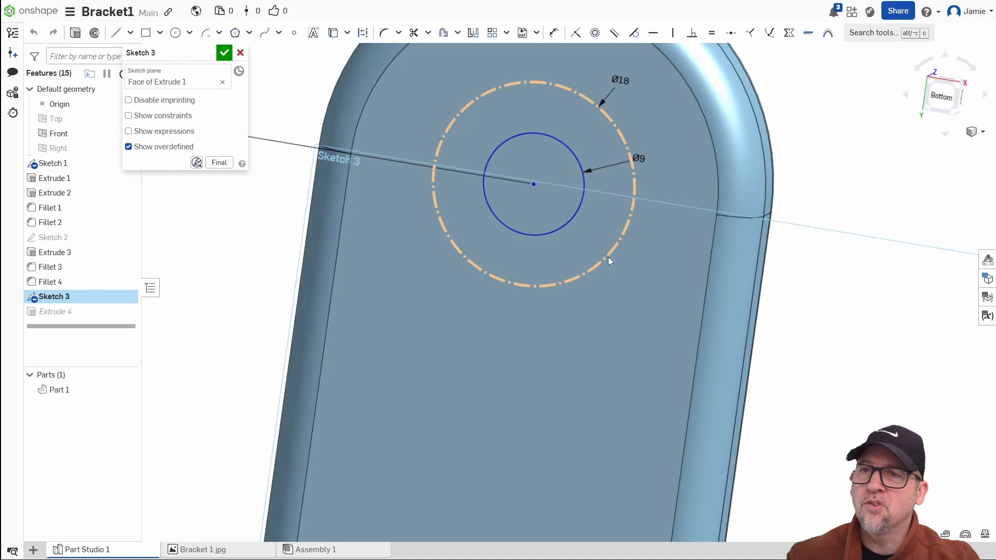
{"action": "scroll", "coordinate": [599, 306], "scroll_direction": "down", "scroll_amount": 3}
{"action": "middle_click_drag", "start_coordinate": [598, 330], "coordinate": [606, 407]}
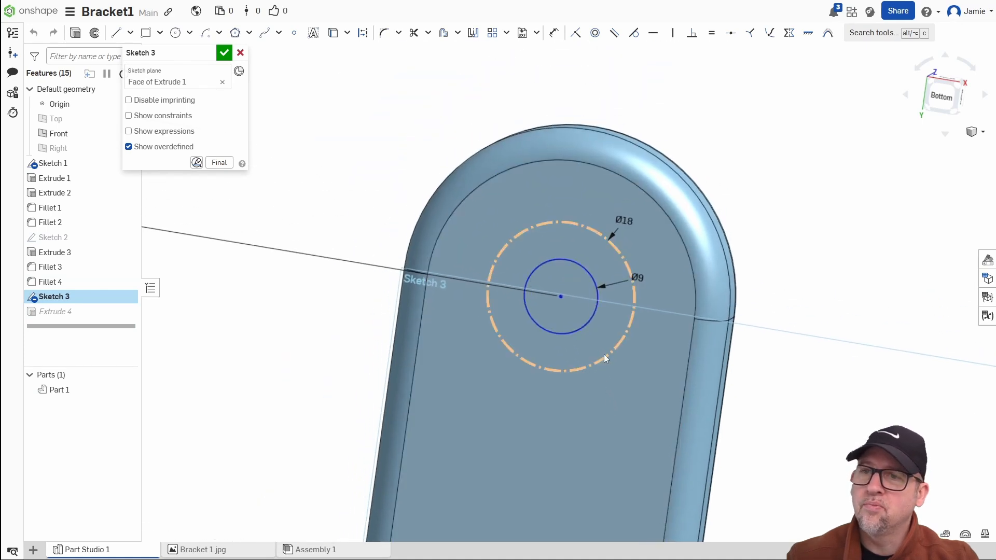
Step: Try deleting the dashed 18 mm circle, undo the deletion, and check the circle's diameter dimension
{"action": "left_click", "coordinate": [604, 355]}
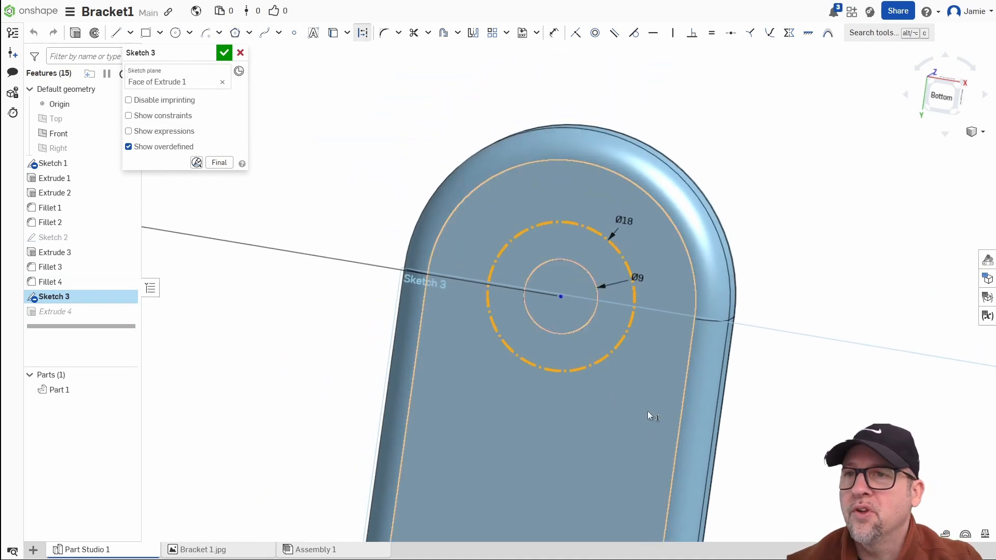
{"action": "key", "text": "Delete"}
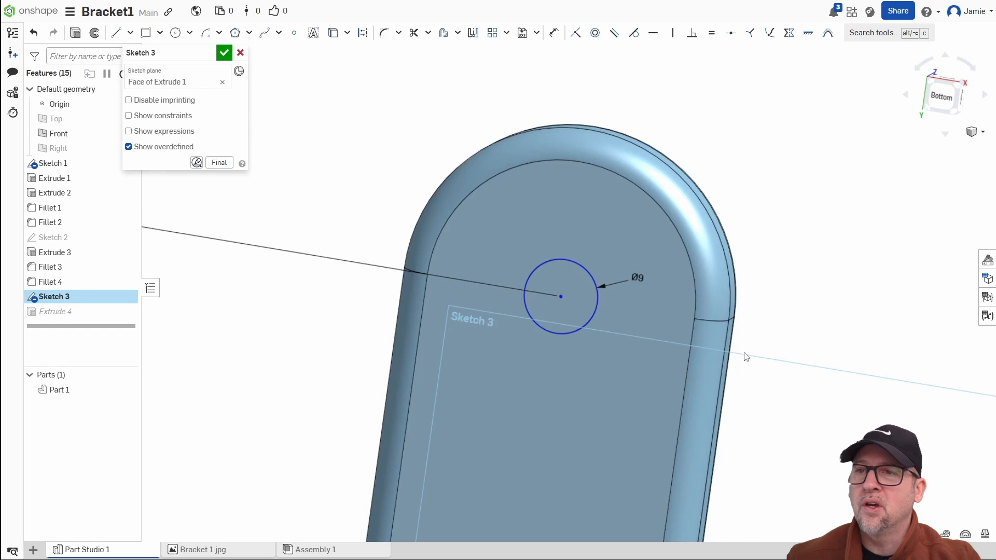
{"action": "key", "text": "ctrl+z"}
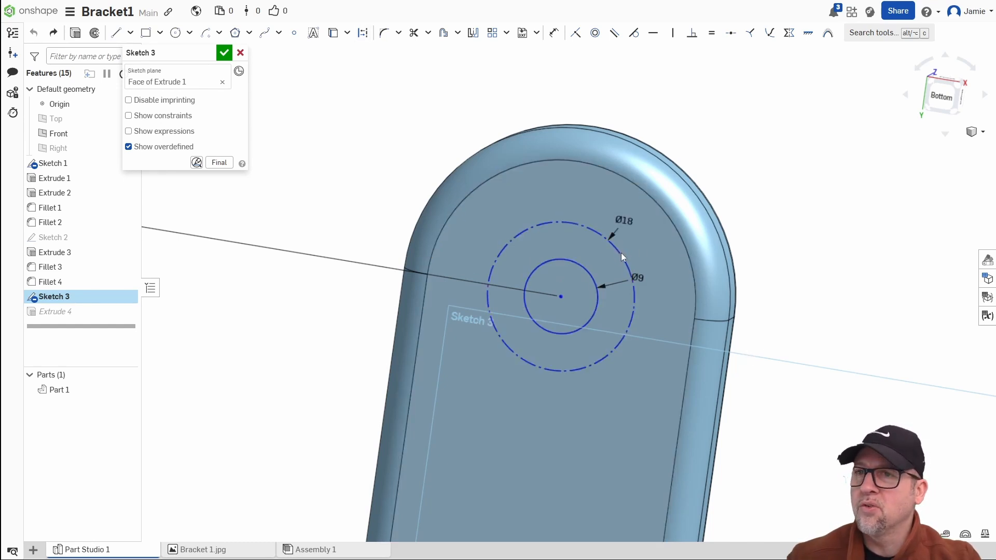
{"action": "double_click", "coordinate": [624, 221]}
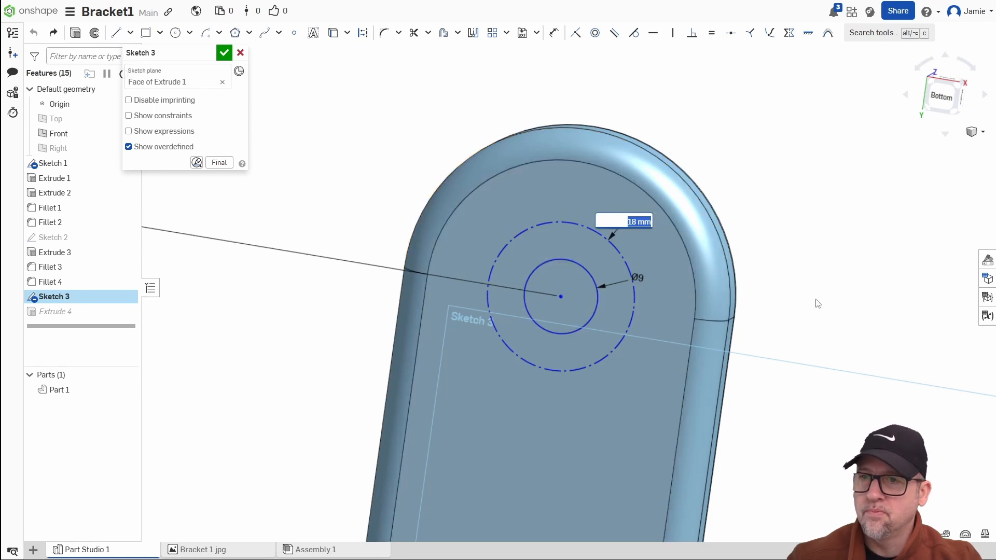
{"action": "key", "text": "Return"}
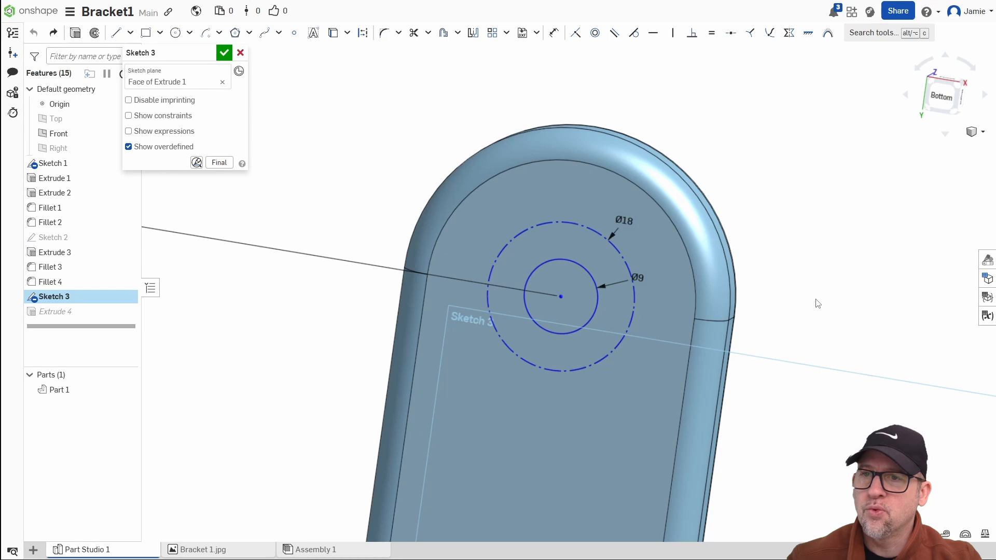
Step: Convert the dashed 18 mm circle of Sketch 3 from construction to regular geometry, and close the sketch
{"action": "left_click", "coordinate": [586, 228]}
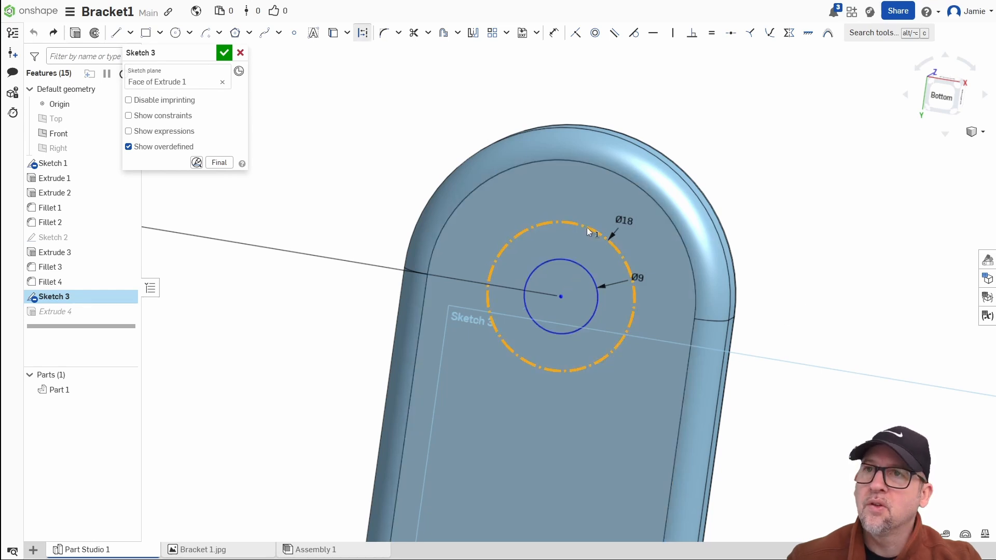
{"action": "left_click", "coordinate": [363, 33]}
{"action": "left_click", "coordinate": [340, 171]}
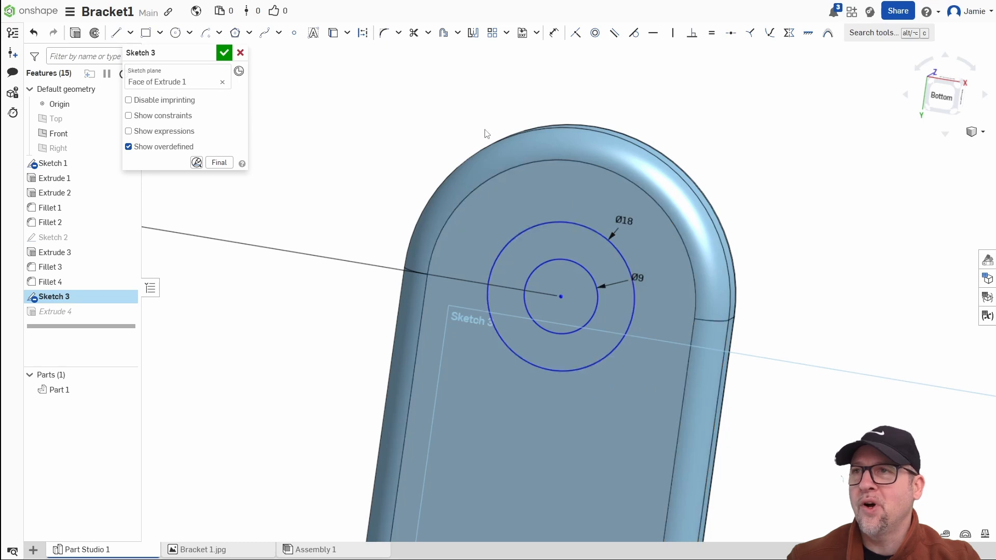
{"action": "left_click", "coordinate": [531, 225]}
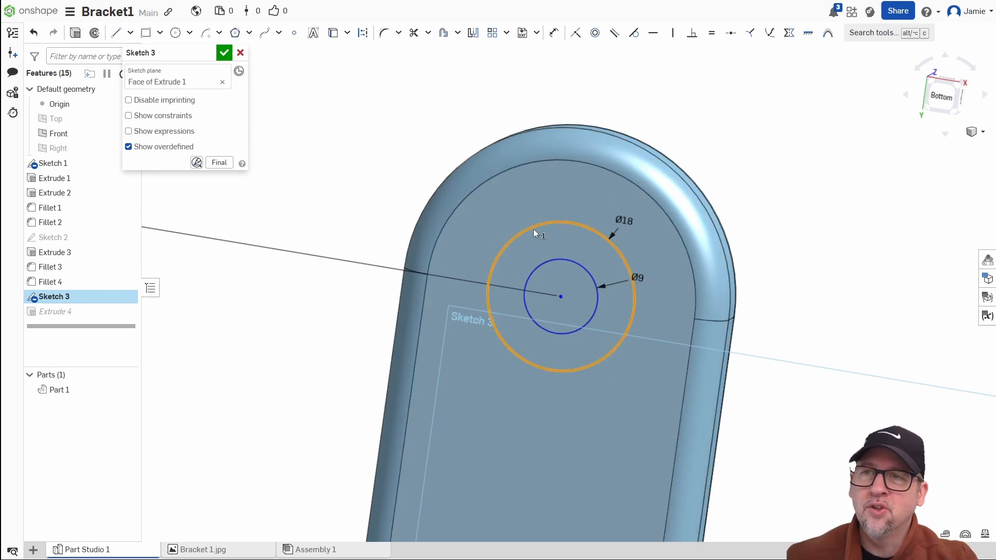
{"action": "left_click", "coordinate": [363, 32]}
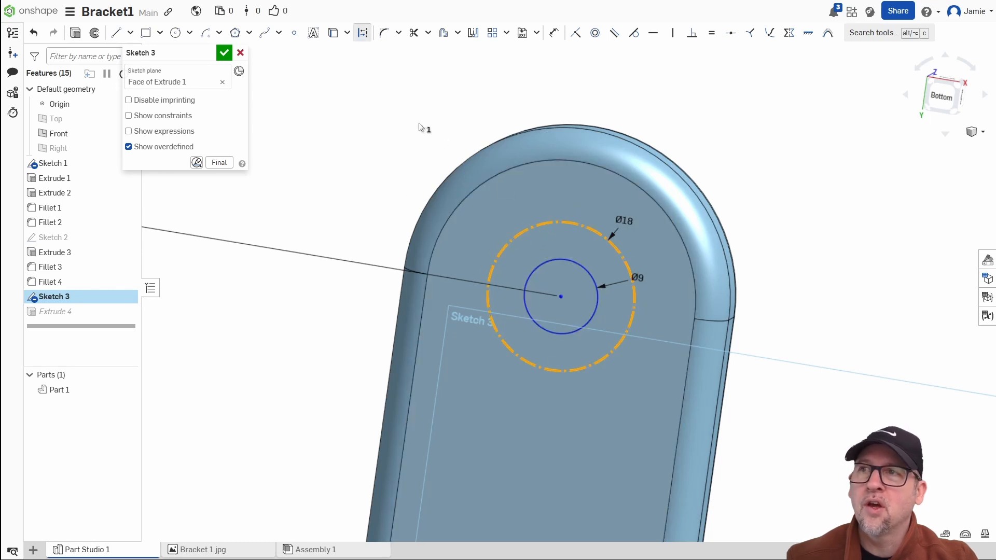
{"action": "left_click", "coordinate": [363, 33]}
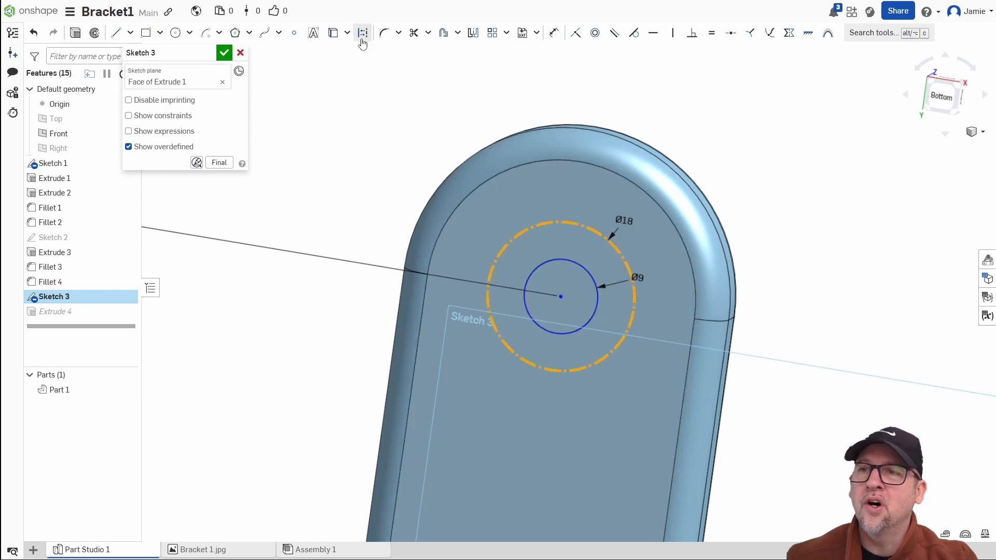
{"action": "left_click", "coordinate": [782, 219]}
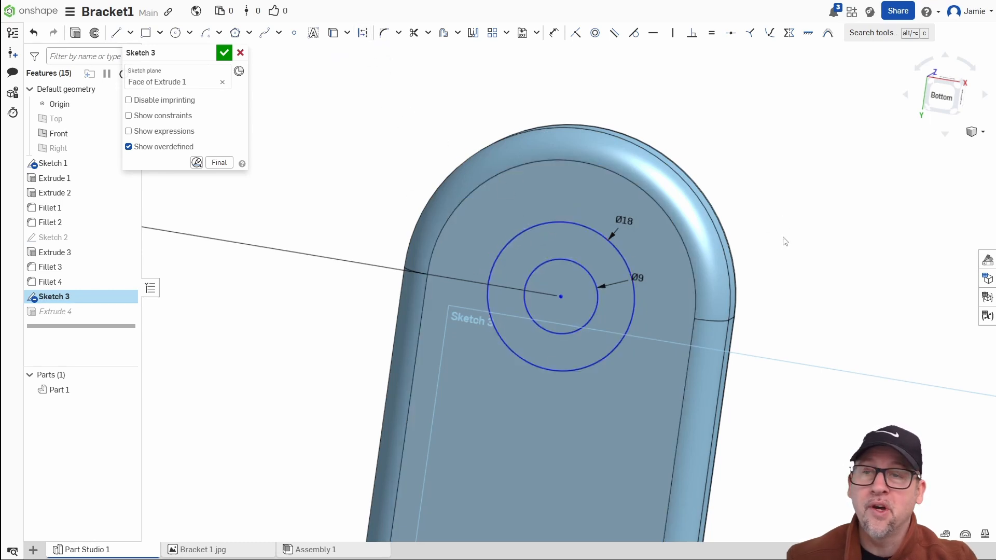
{"action": "left_click", "coordinate": [227, 52]}
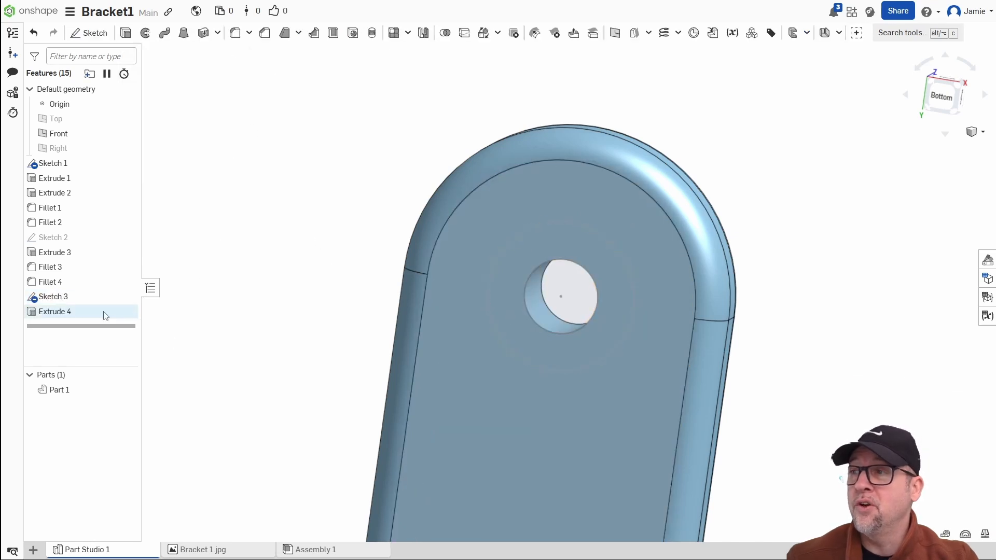
Step: Cut the ring between the 9 mm and 18 mm circles into the upright as a blind Remove extrude 5.68 mm deep
{"action": "left_click", "coordinate": [125, 33]}
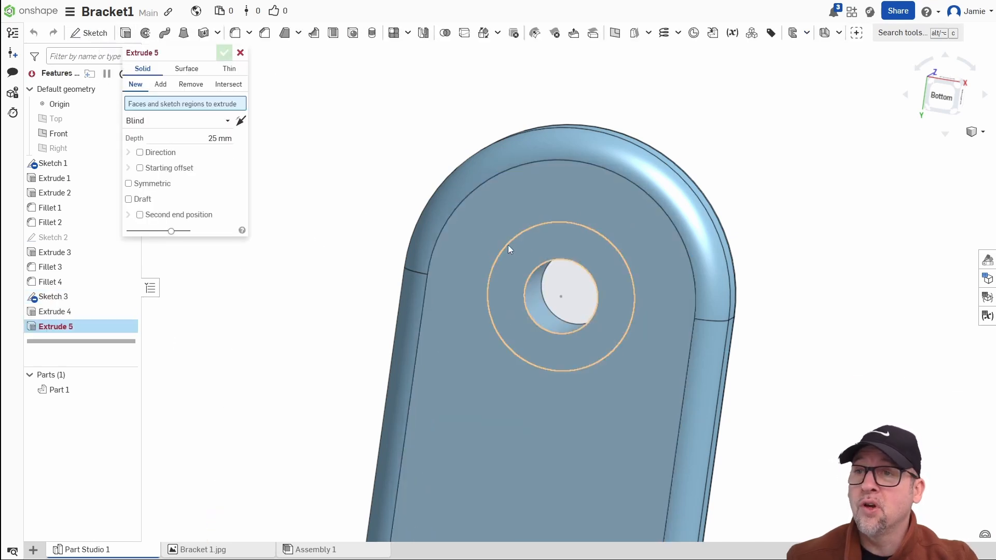
{"action": "left_click", "coordinate": [514, 259]}
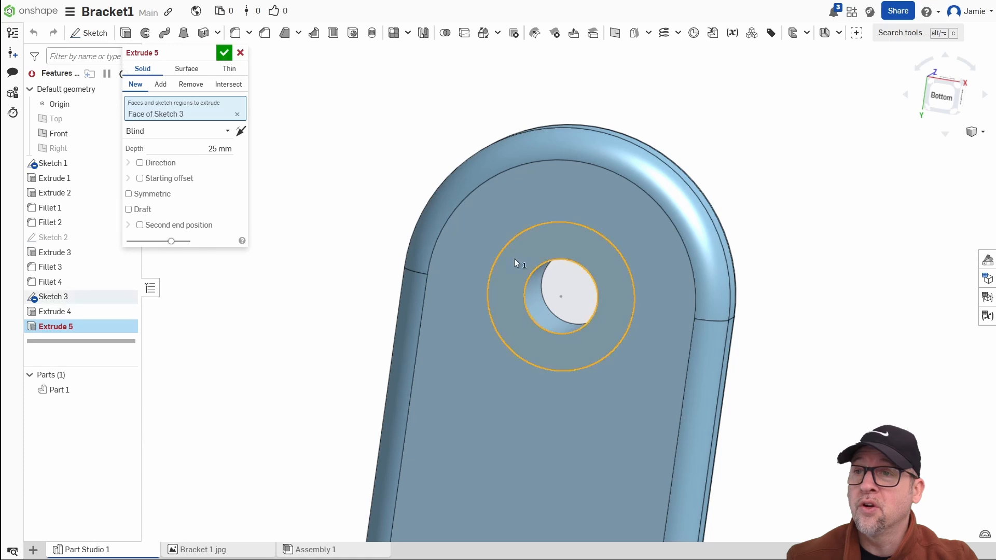
{"action": "right_click_drag", "start_coordinate": [709, 347], "coordinate": [682, 354]}
{"action": "middle_click_drag", "start_coordinate": [754, 376], "coordinate": [657, 344]}
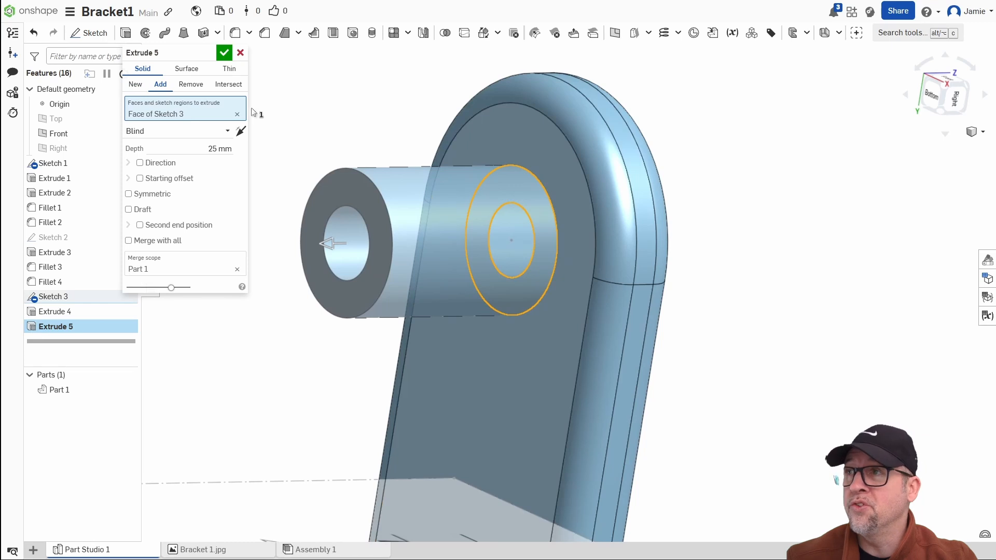
{"action": "left_click", "coordinate": [191, 85]}
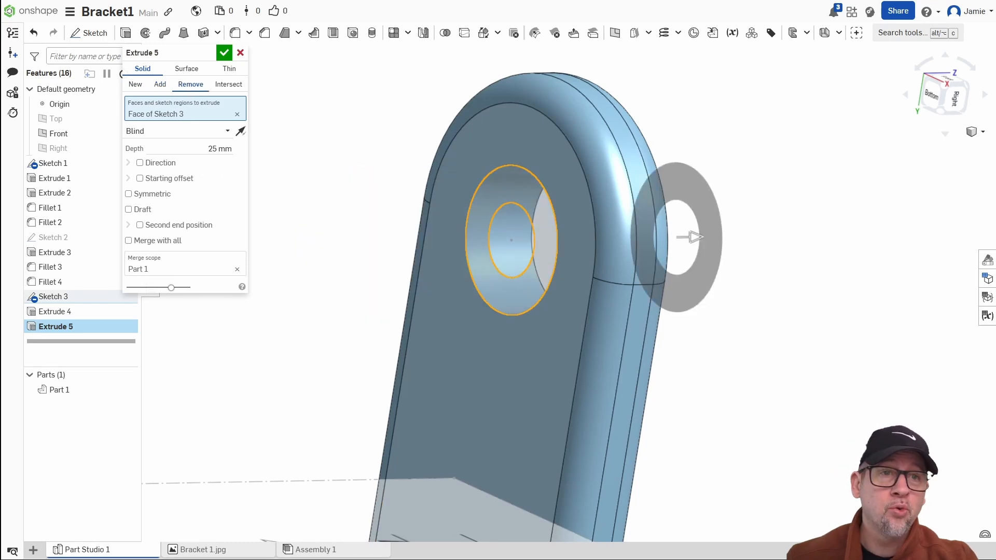
{"action": "mouse_move", "coordinate": [995, 91]}
{"action": "left_mouse_down"}
{"action": "mouse_move", "coordinate": [847, 98]}
{"action": "mouse_move", "coordinate": [995, 98]}
{"action": "left_mouse_up"}
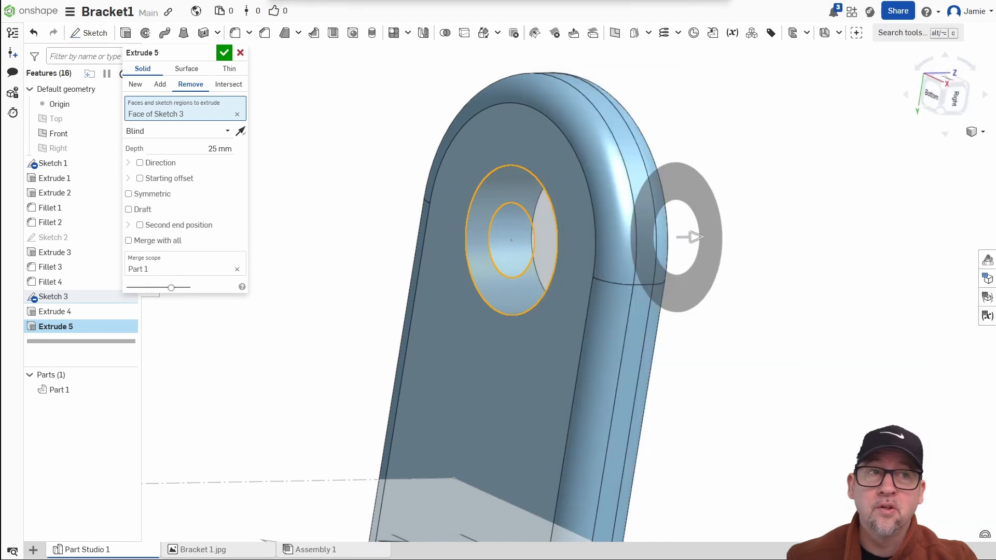
{"action": "left_click", "coordinate": [204, 148]}
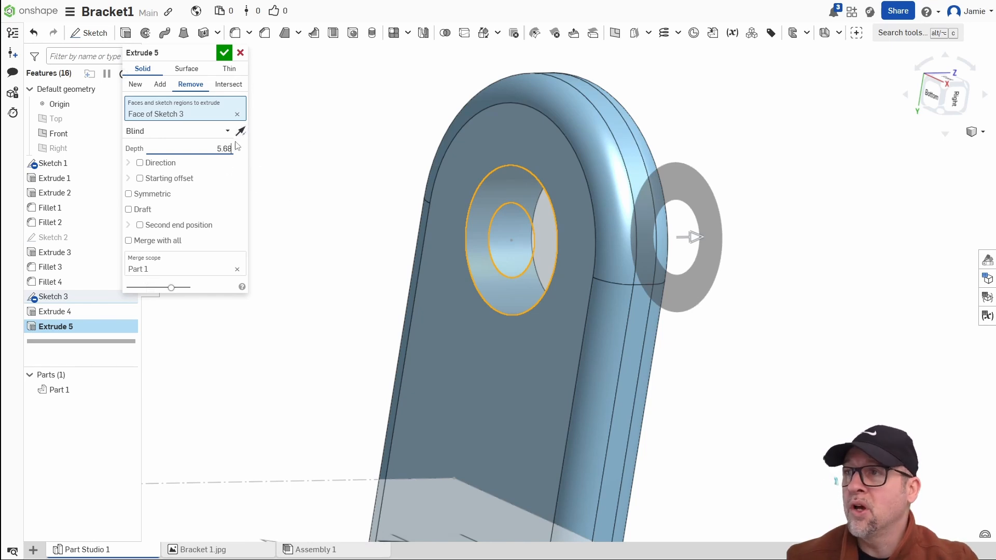
{"action": "left_click", "coordinate": [223, 52]}
Step: Examine the whole bracket from the side, front and an angle against the reference drawing
{"action": "mouse_move", "coordinate": [412, 309]}
{"action": "right_mouse_down"}
{"action": "mouse_move", "coordinate": [433, 317]}
{"action": "mouse_move", "coordinate": [413, 310]}
{"action": "mouse_move", "coordinate": [457, 296]}
{"action": "mouse_move", "coordinate": [446, 327]}
{"action": "mouse_move", "coordinate": [622, 328]}
{"action": "mouse_move", "coordinate": [695, 284]}
{"action": "mouse_move", "coordinate": [684, 262]}
{"action": "mouse_move", "coordinate": [674, 273]}
{"action": "mouse_move", "coordinate": [696, 265]}
{"action": "mouse_move", "coordinate": [695, 249]}
{"action": "mouse_move", "coordinate": [674, 269]}
{"action": "mouse_move", "coordinate": [622, 270]}
{"action": "right_mouse_up"}
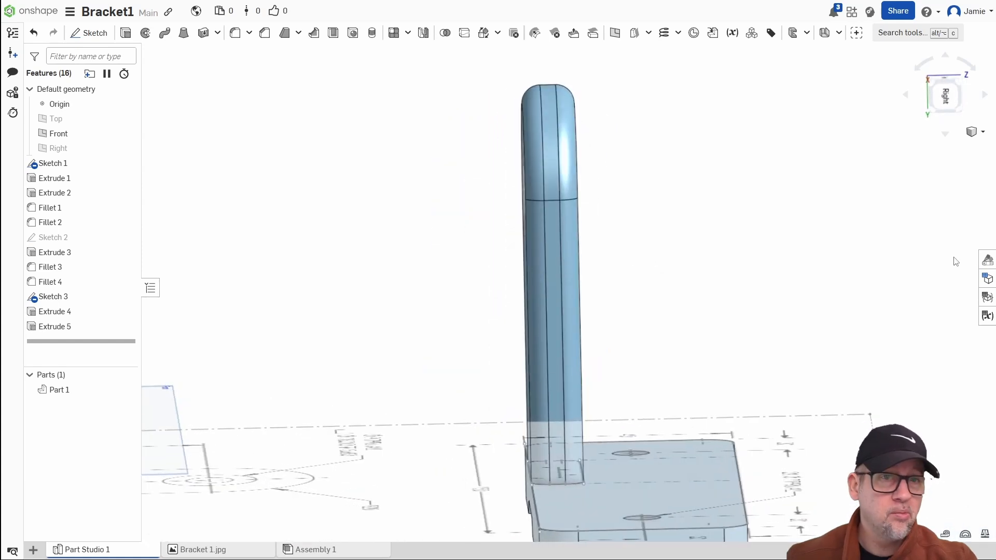
{"action": "scroll", "coordinate": [953, 257], "scroll_direction": "down", "scroll_amount": 2}
{"action": "middle_click_drag", "start_coordinate": [874, 315], "coordinate": [729, 280]}
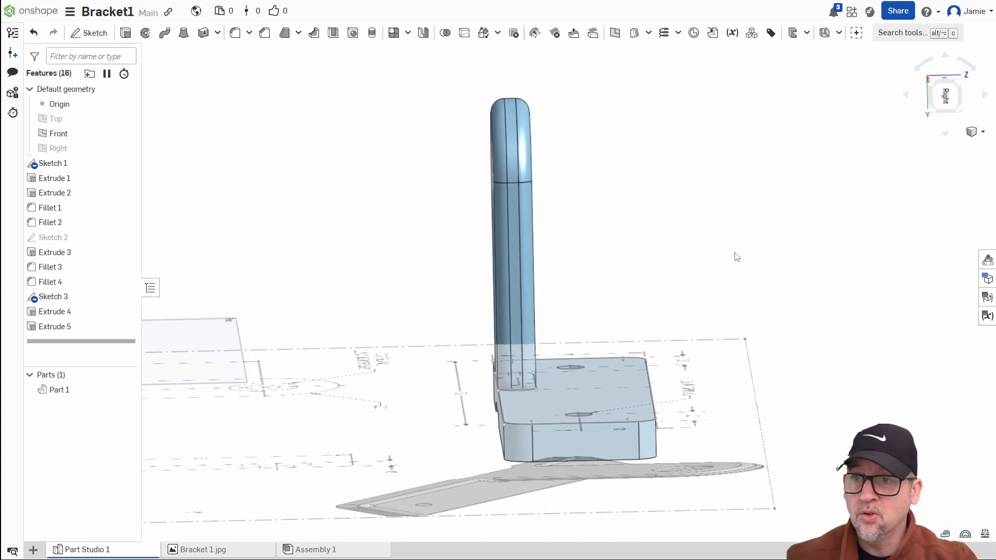
{"action": "right_click_drag", "start_coordinate": [755, 278], "coordinate": [780, 357]}
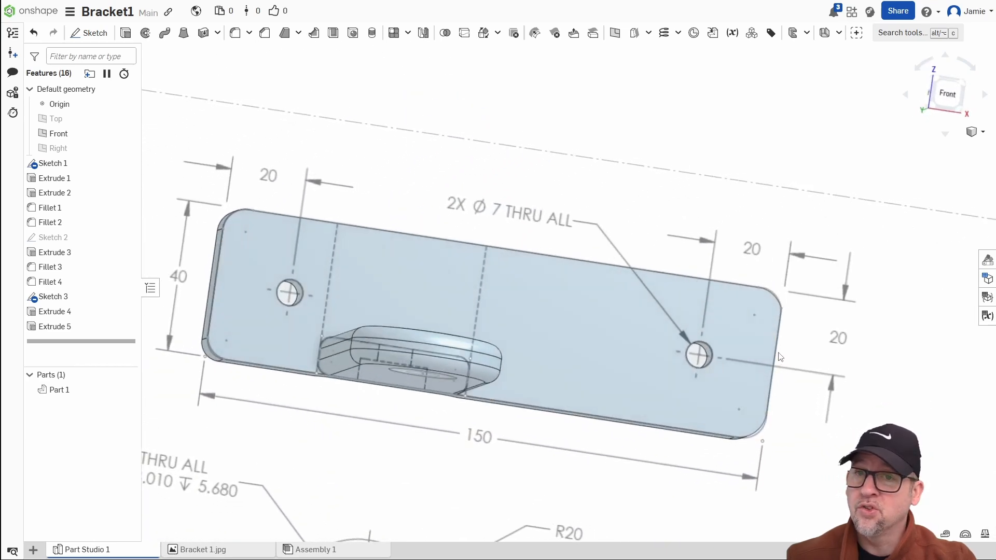
{"action": "middle_click_drag", "start_coordinate": [780, 357], "coordinate": [850, 312]}
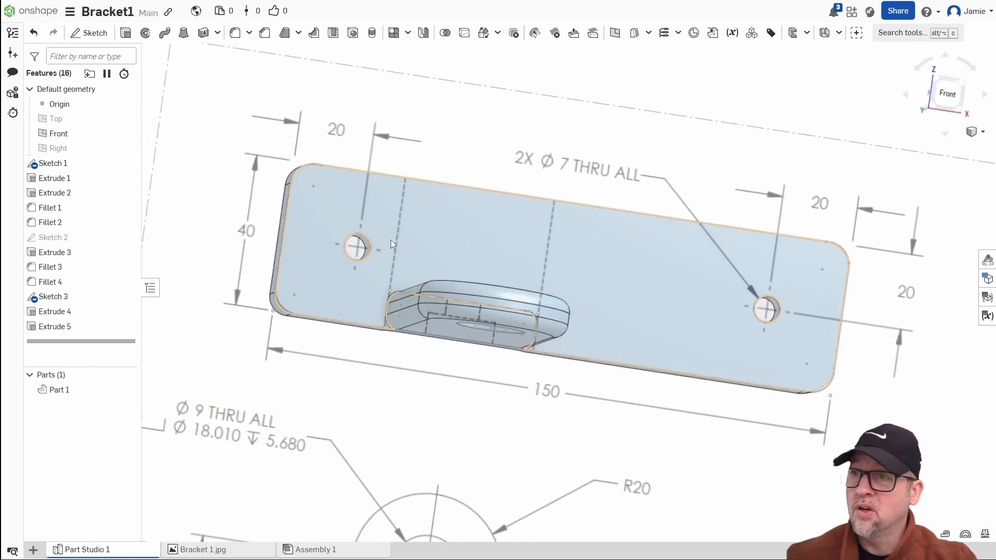
{"action": "right_click_drag", "start_coordinate": [391, 240], "coordinate": [544, 290]}
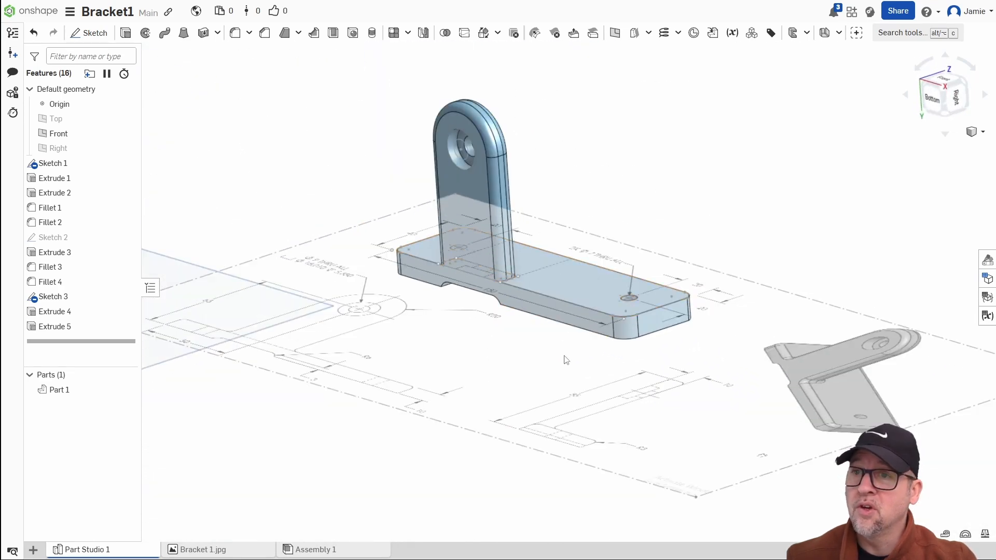
{"action": "middle_click_drag", "start_coordinate": [529, 351], "coordinate": [573, 378]}
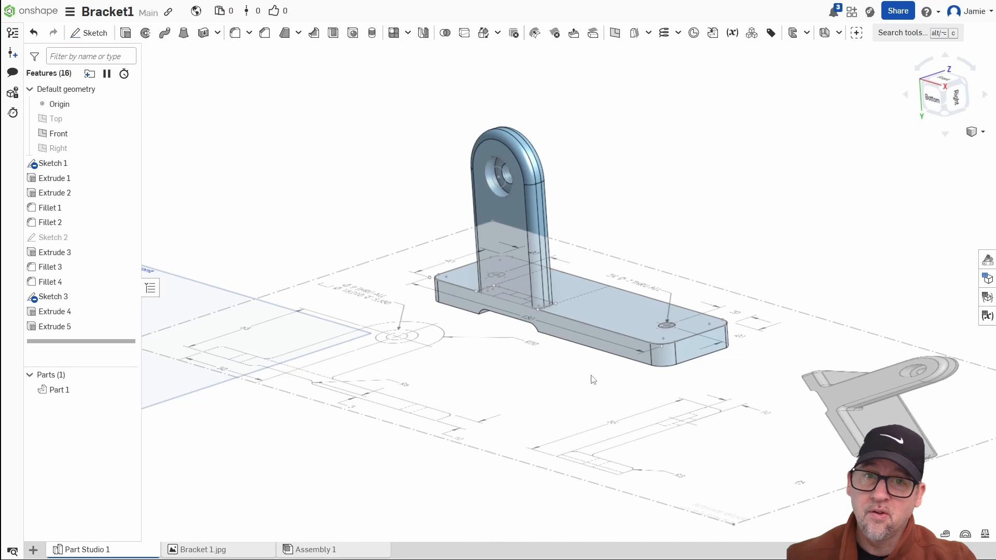
Step: Inspect the base's notched underside at the foot of the upright, and hide Sketch 1 with the reference drawing
{"action": "scroll", "coordinate": [869, 424], "scroll_direction": "up", "scroll_amount": 4}
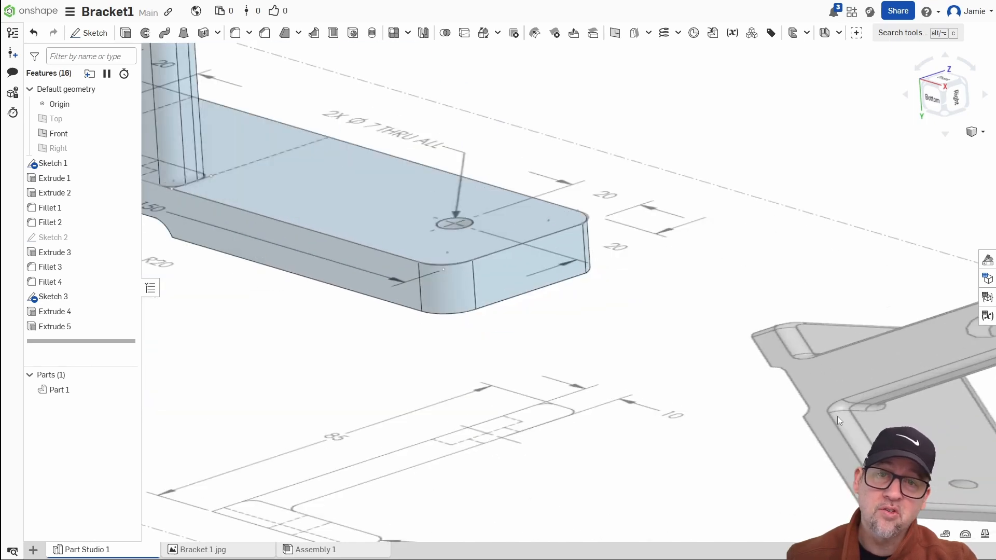
{"action": "scroll", "coordinate": [406, 322], "scroll_direction": "down", "scroll_amount": 3}
{"action": "scroll", "coordinate": [407, 278], "scroll_direction": "up", "scroll_amount": 6}
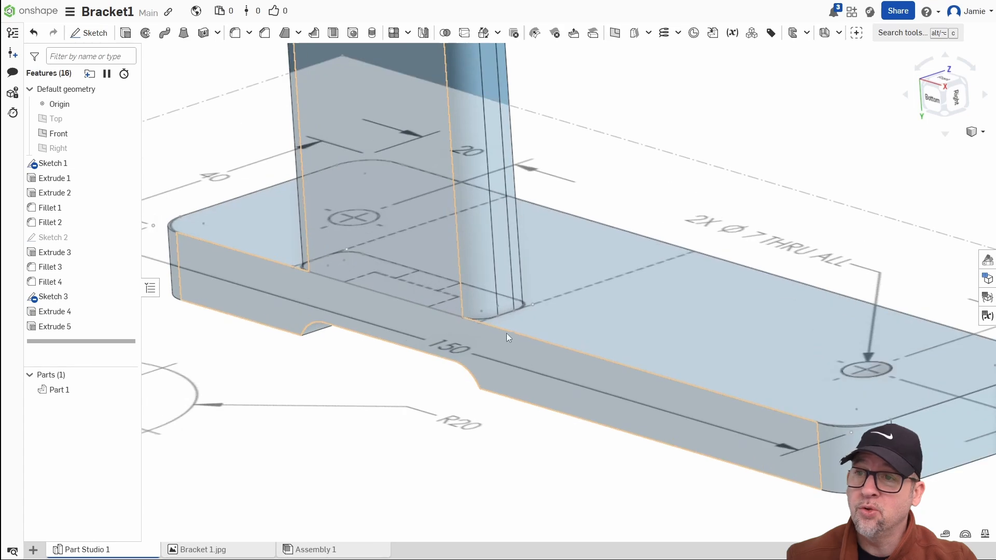
{"action": "right_click_drag", "start_coordinate": [489, 352], "coordinate": [503, 382]}
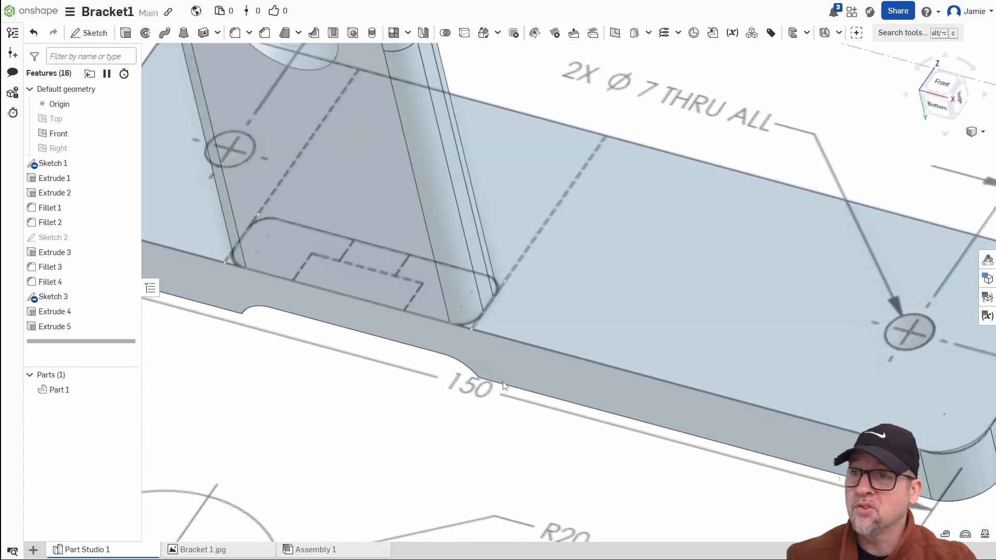
{"action": "scroll", "coordinate": [676, 409], "scroll_direction": "down", "scroll_amount": 5}
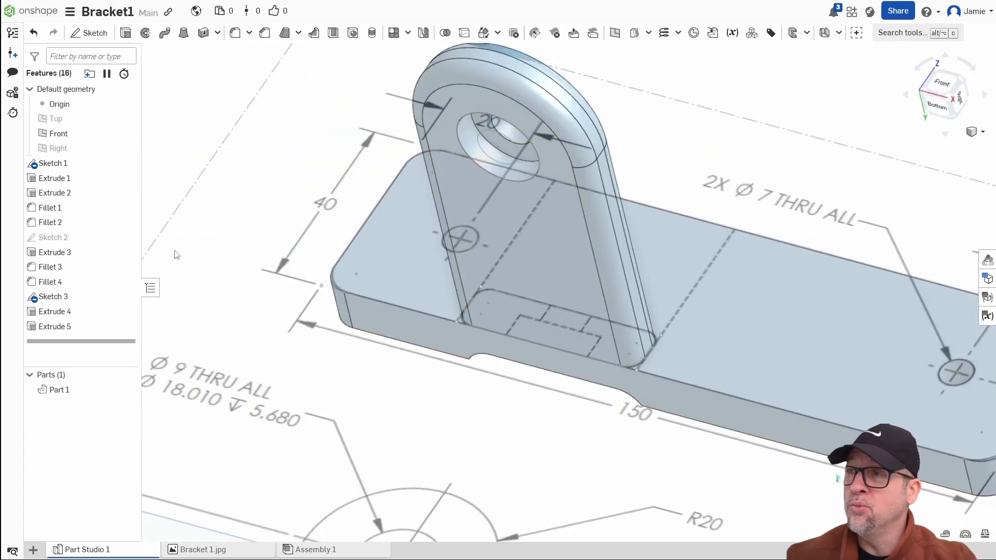
{"action": "left_click", "coordinate": [126, 163]}
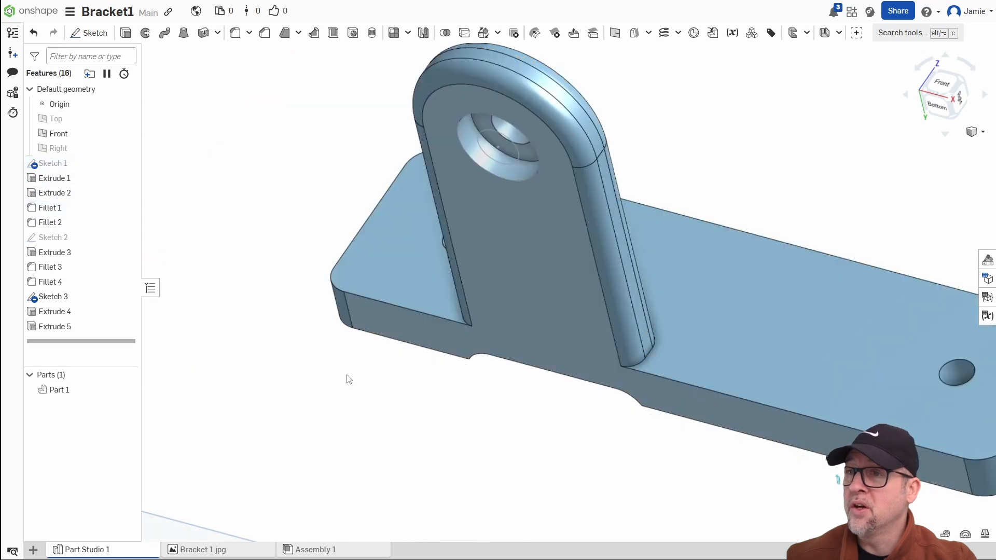
Step: Fillet the edge at the upright's foot and all edges of the base's upper face with a 2 mm radius
{"action": "scroll", "coordinate": [347, 379], "scroll_direction": "down", "scroll_amount": 2}
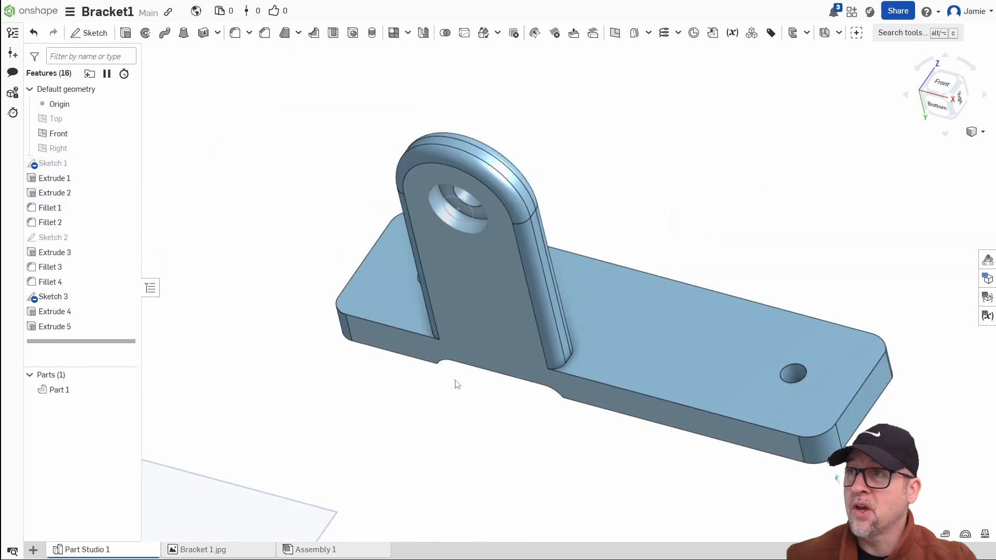
{"action": "left_click", "coordinate": [237, 33]}
{"action": "scroll", "coordinate": [545, 402], "scroll_direction": "up", "scroll_amount": 3}
{"action": "left_click", "coordinate": [596, 311]}
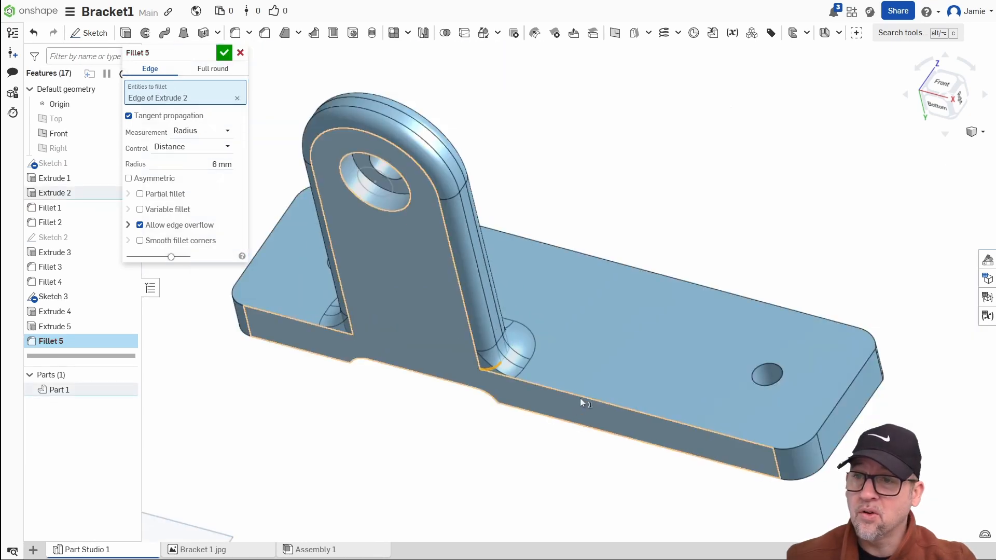
{"action": "left_click", "coordinate": [626, 375]}
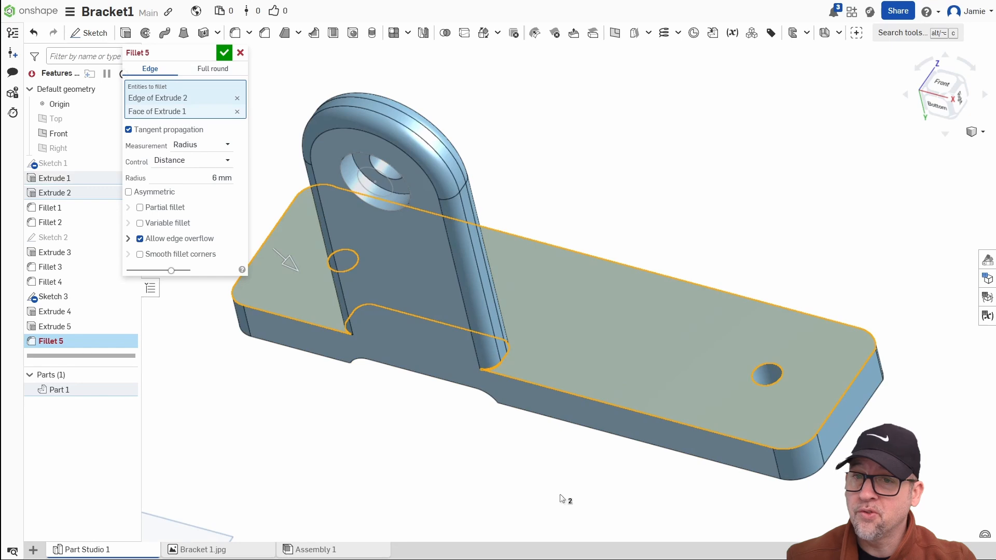
{"action": "left_click", "coordinate": [205, 180]}
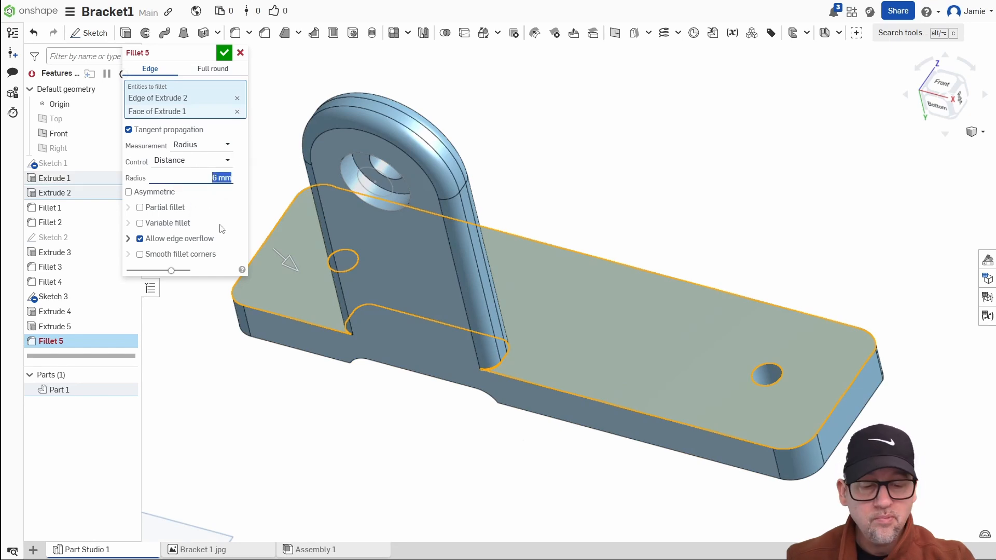
{"action": "type", "text": "0.5"}
{"action": "key", "text": "Return"}
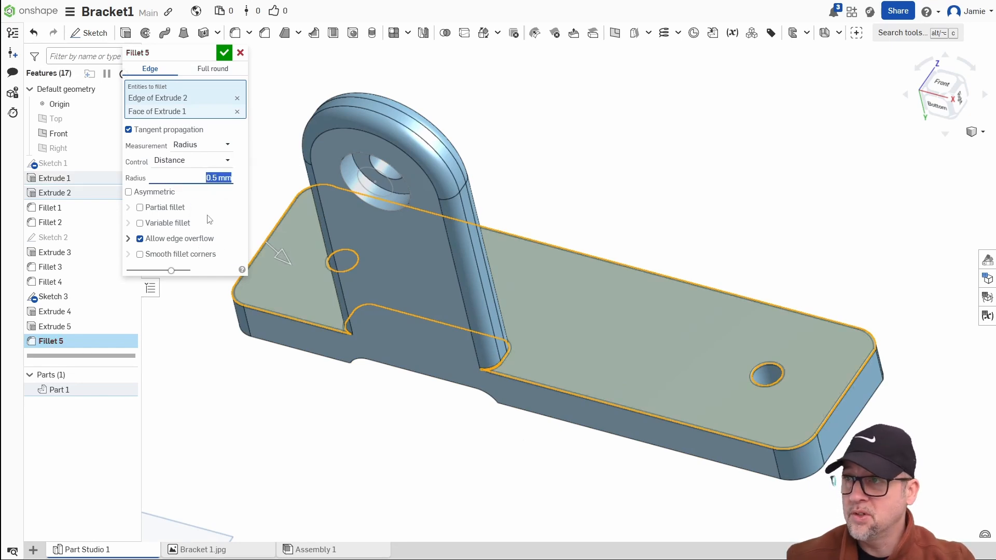
{"action": "type", "text": "2"}
{"action": "key", "text": "Return"}
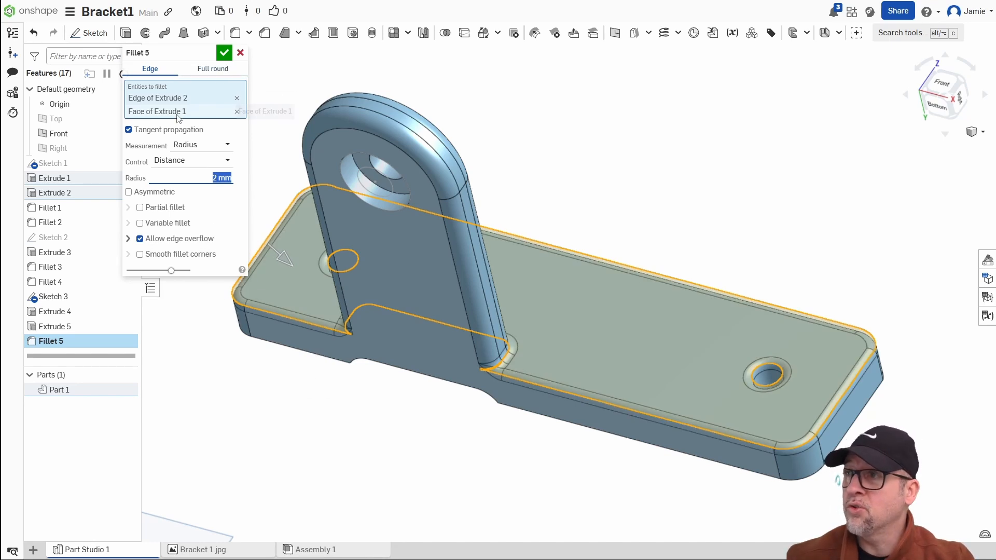
{"action": "left_click", "coordinate": [224, 53]}
Step: Hide the Front plane beside the bracket
{"action": "right_click_drag", "start_coordinate": [484, 462], "coordinate": [489, 433]}
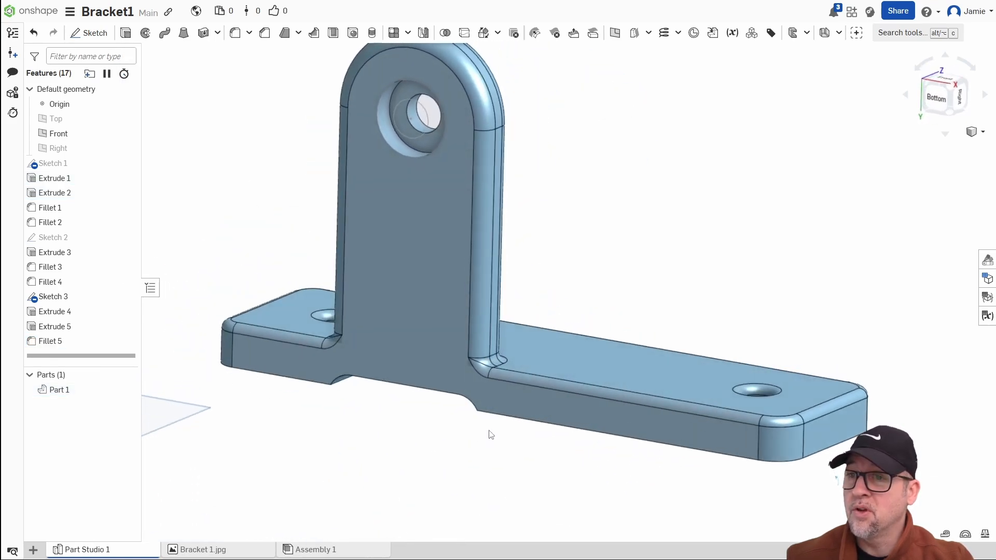
{"action": "scroll", "coordinate": [287, 474], "scroll_direction": "down", "scroll_amount": 5}
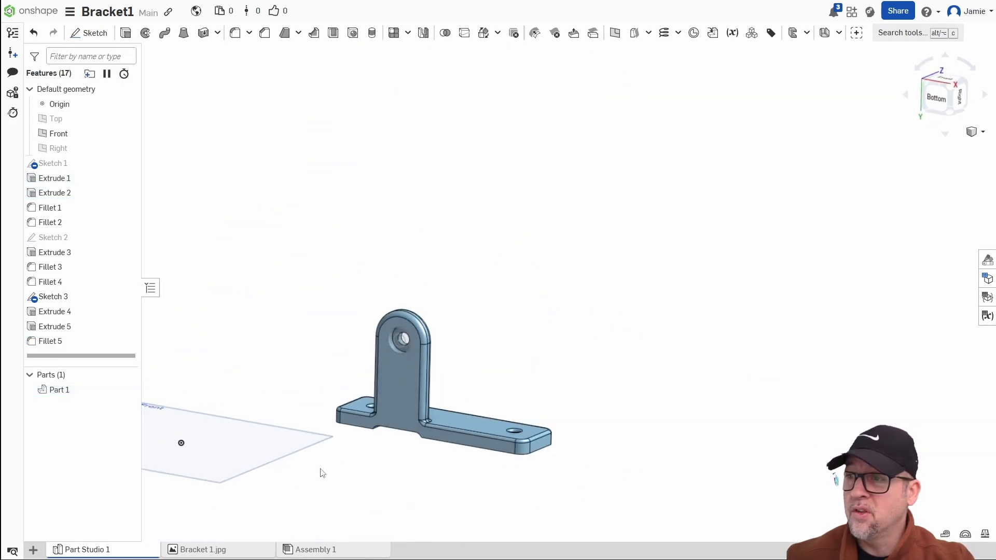
{"action": "left_click", "coordinate": [280, 459]}
{"action": "right_click", "coordinate": [279, 457]}
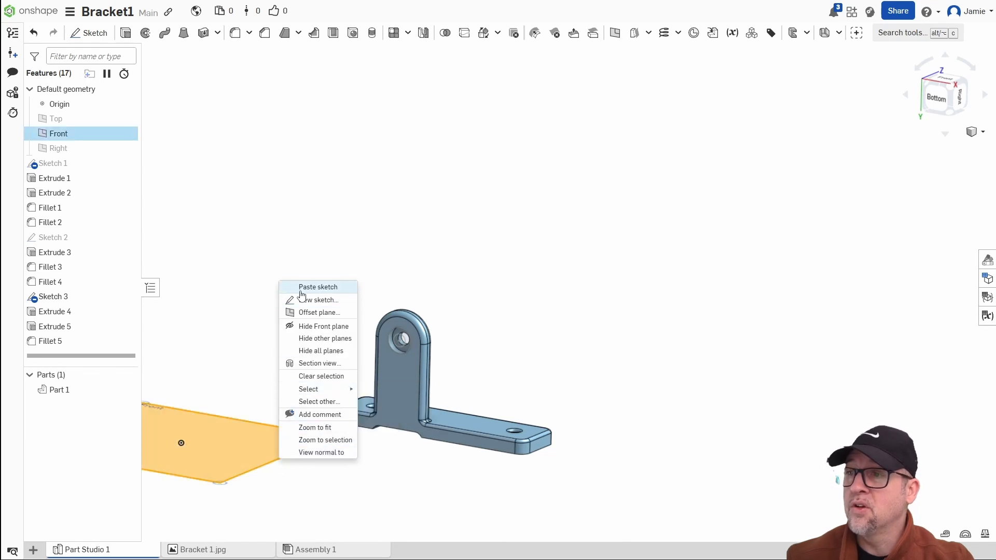
{"action": "left_click", "coordinate": [311, 326]}
Step: Examine the filleted bracket in isometric view and from the counterbored side of the upright
{"action": "middle_click_drag", "start_coordinate": [573, 397], "coordinate": [614, 274]}
{"action": "scroll", "coordinate": [615, 274], "scroll_direction": "up", "scroll_amount": 2}
{"action": "right_click", "coordinate": [626, 260]}
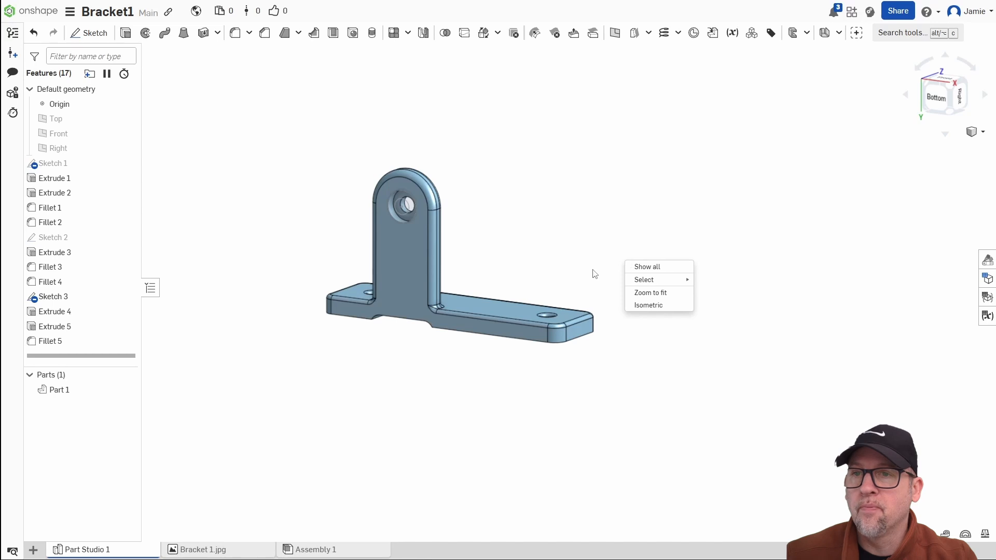
{"action": "left_click", "coordinate": [643, 305]}
{"action": "right_click", "coordinate": [601, 315]}
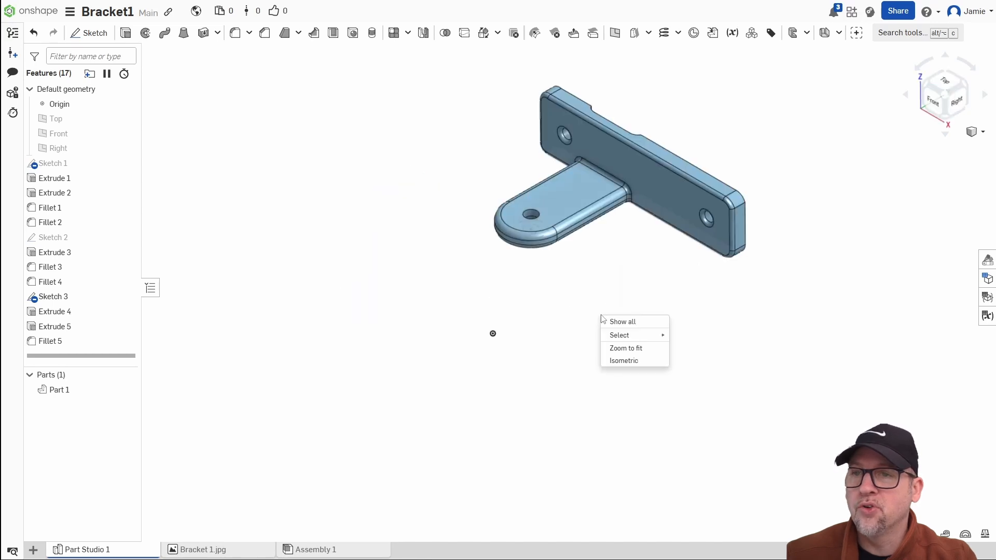
{"action": "left_click", "coordinate": [612, 348]}
{"action": "right_click", "coordinate": [599, 337]}
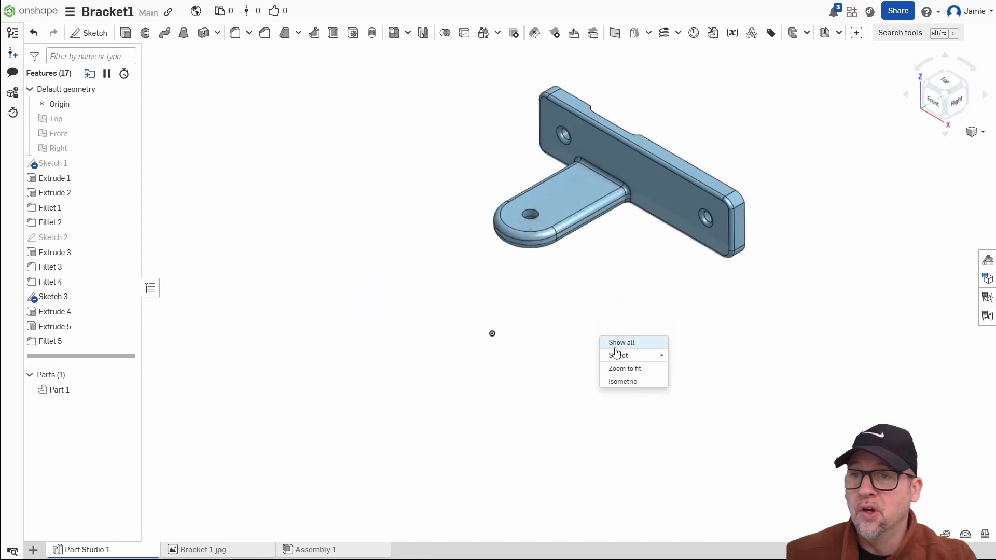
{"action": "mouse_move", "coordinate": [624, 357]}
{"action": "left_click", "coordinate": [550, 347]}
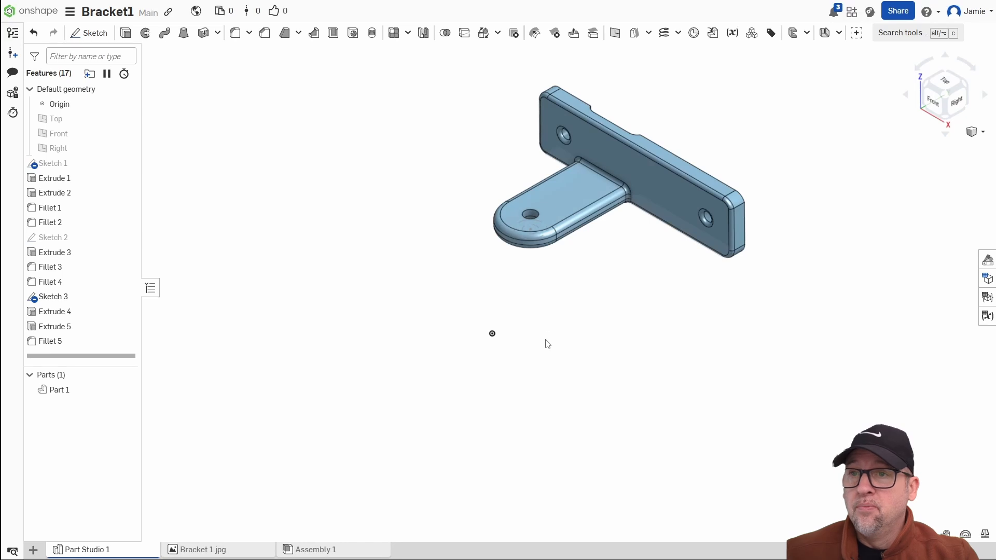
{"action": "right_click_drag", "start_coordinate": [578, 288], "coordinate": [489, 307]}
{"action": "middle_click_drag", "start_coordinate": [474, 309], "coordinate": [396, 296]}
{"action": "scroll", "coordinate": [421, 304], "scroll_direction": "up", "scroll_amount": 3}
{"action": "middle_click_drag", "start_coordinate": [452, 258], "coordinate": [465, 266]}
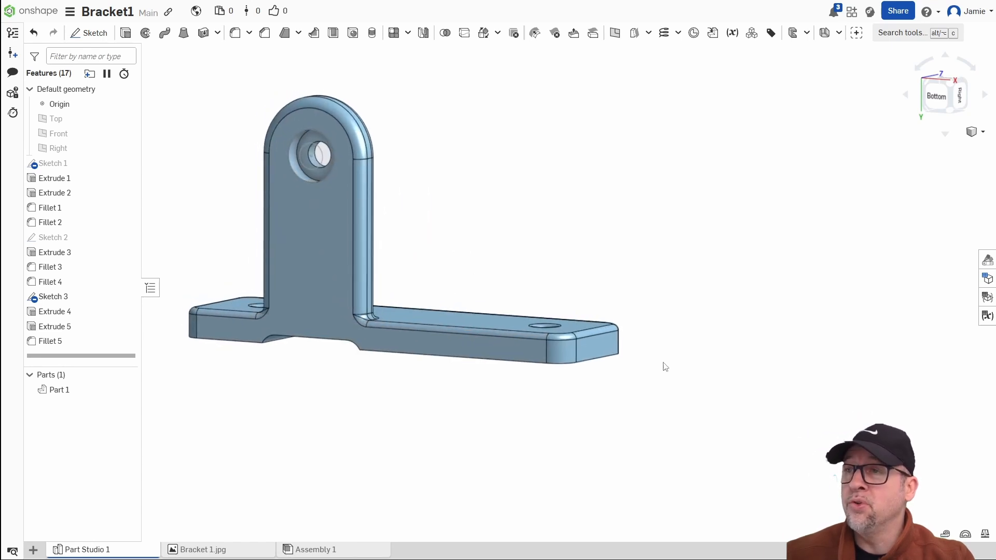